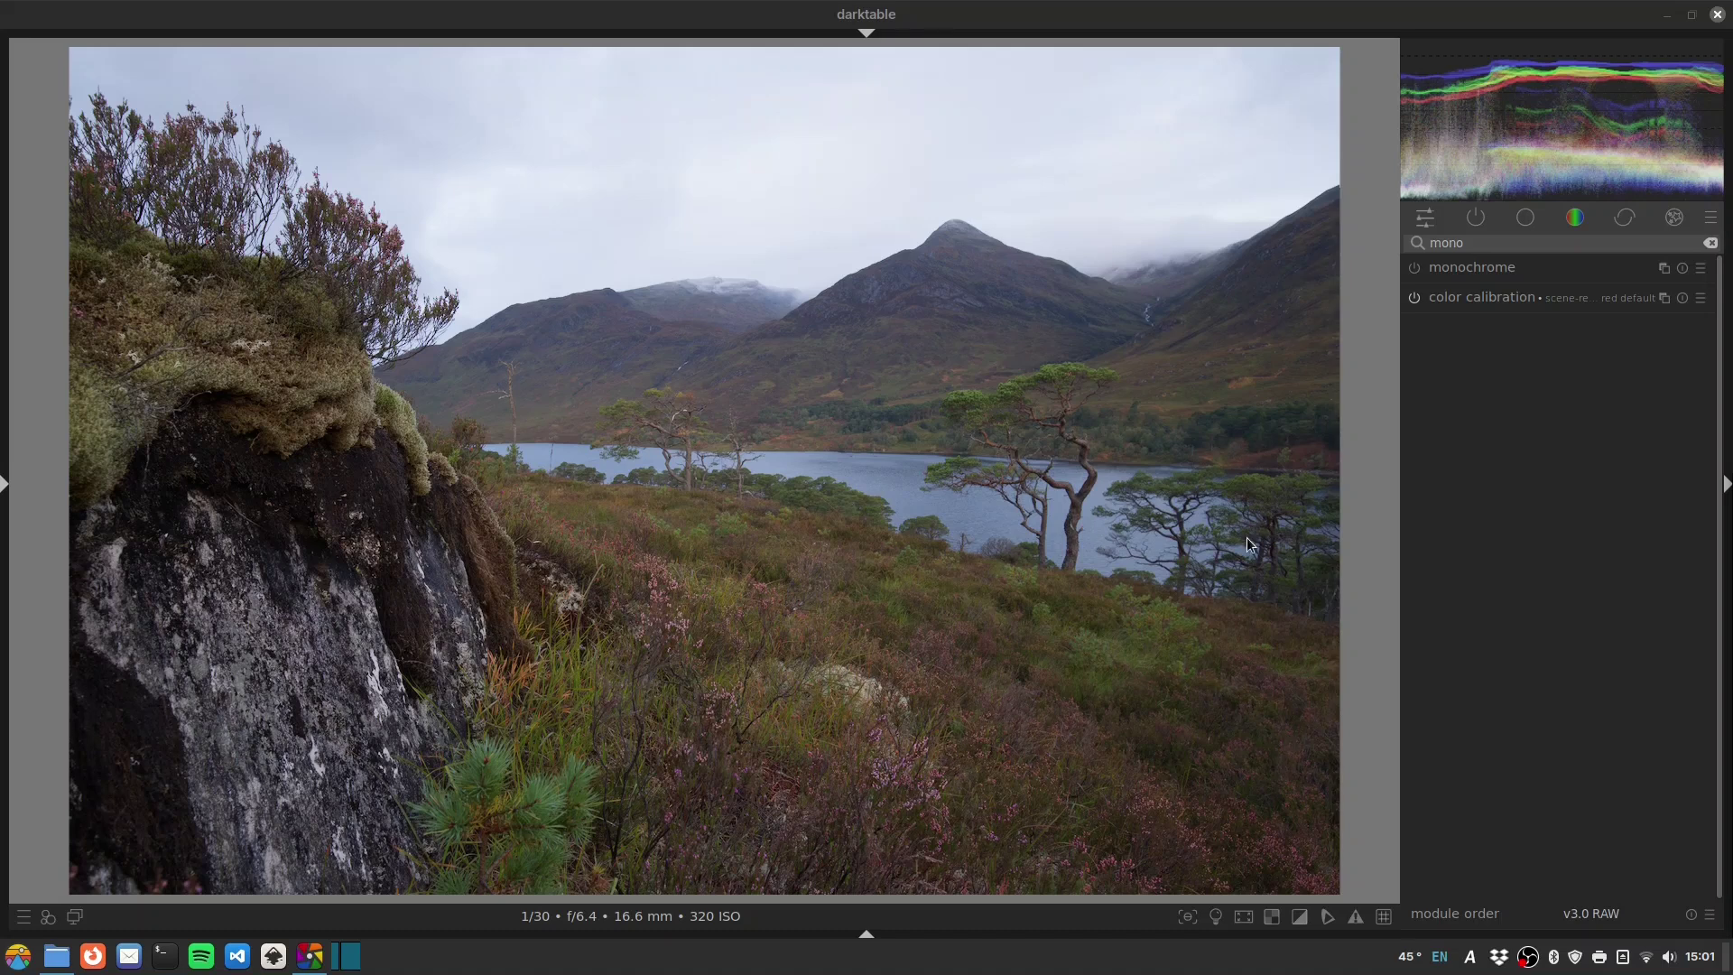
- Turn on the monochrome module for the current photo, and open DSCF0161.dng for editing
{"action": "left_click", "coordinate": [1414, 269]}
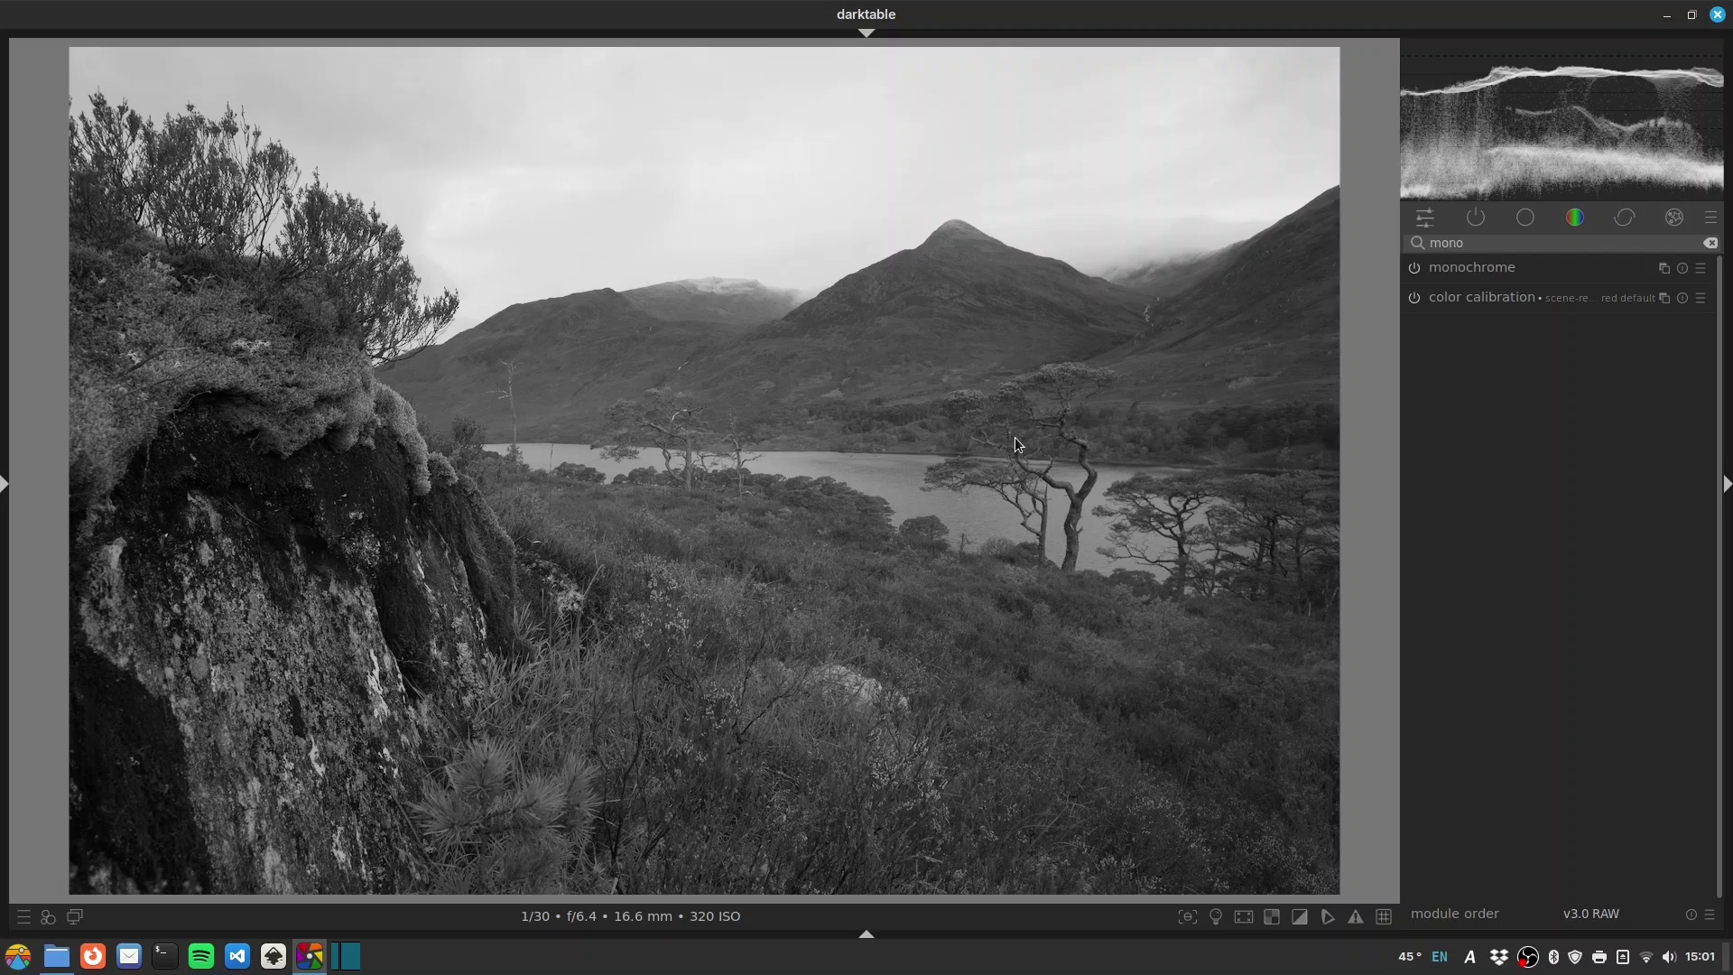
{"action": "key", "text": "l"}
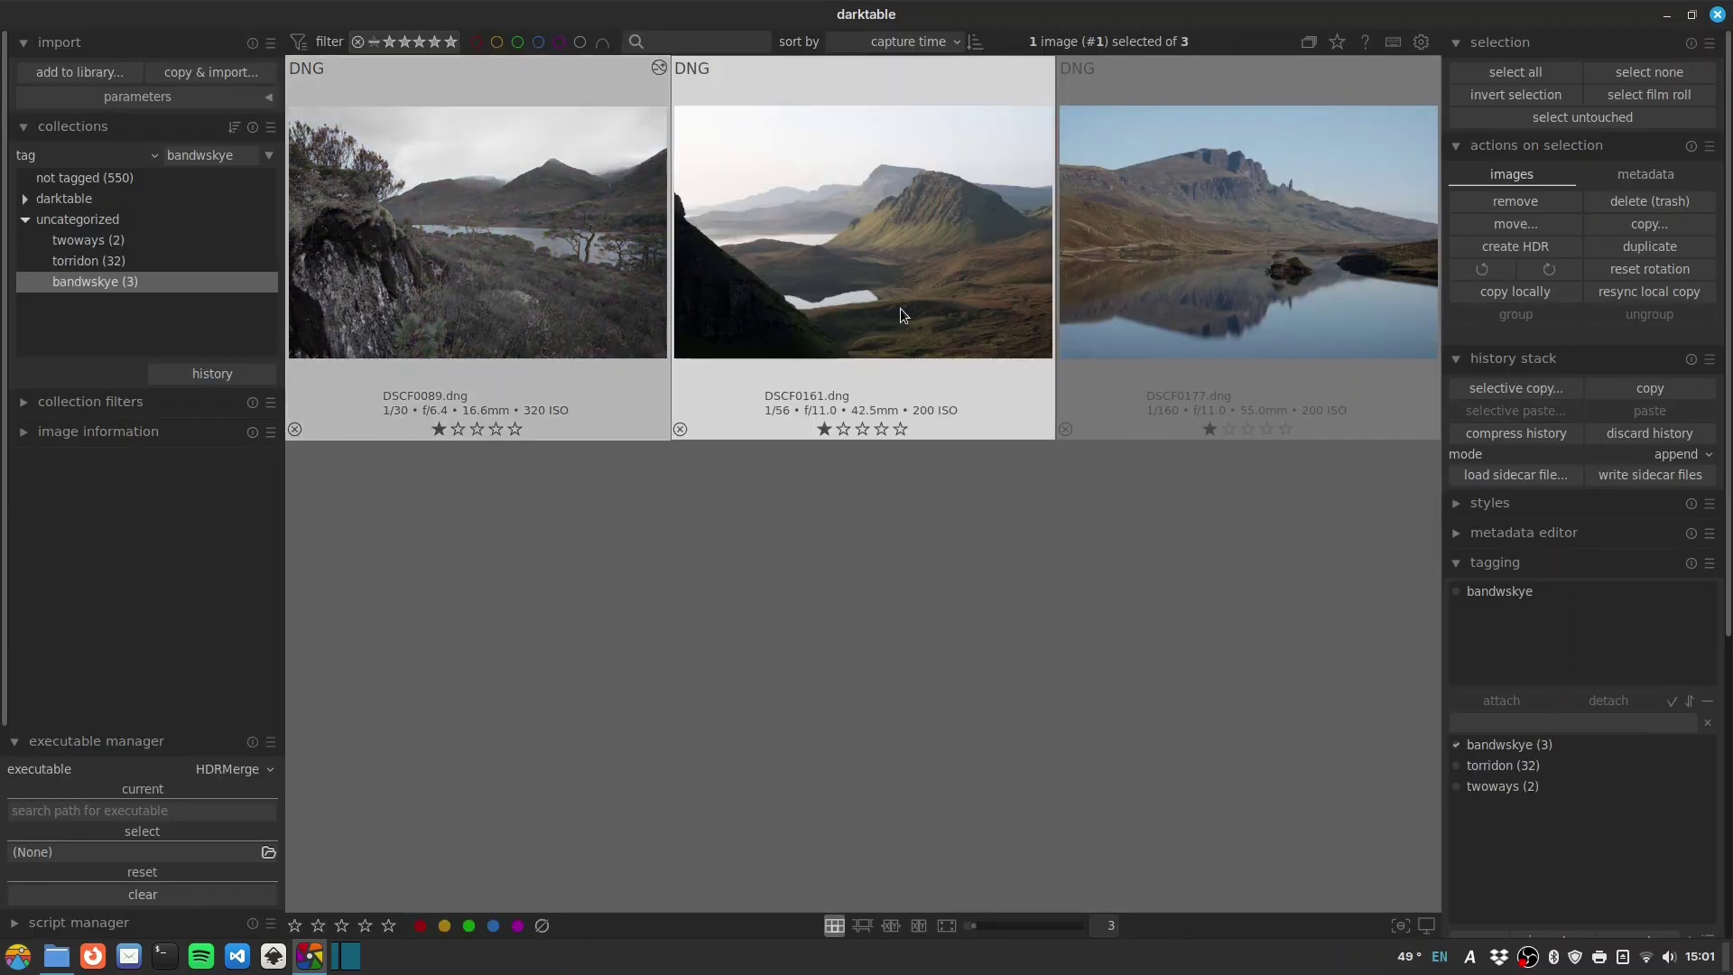
{"action": "left_click", "coordinate": [907, 305]}
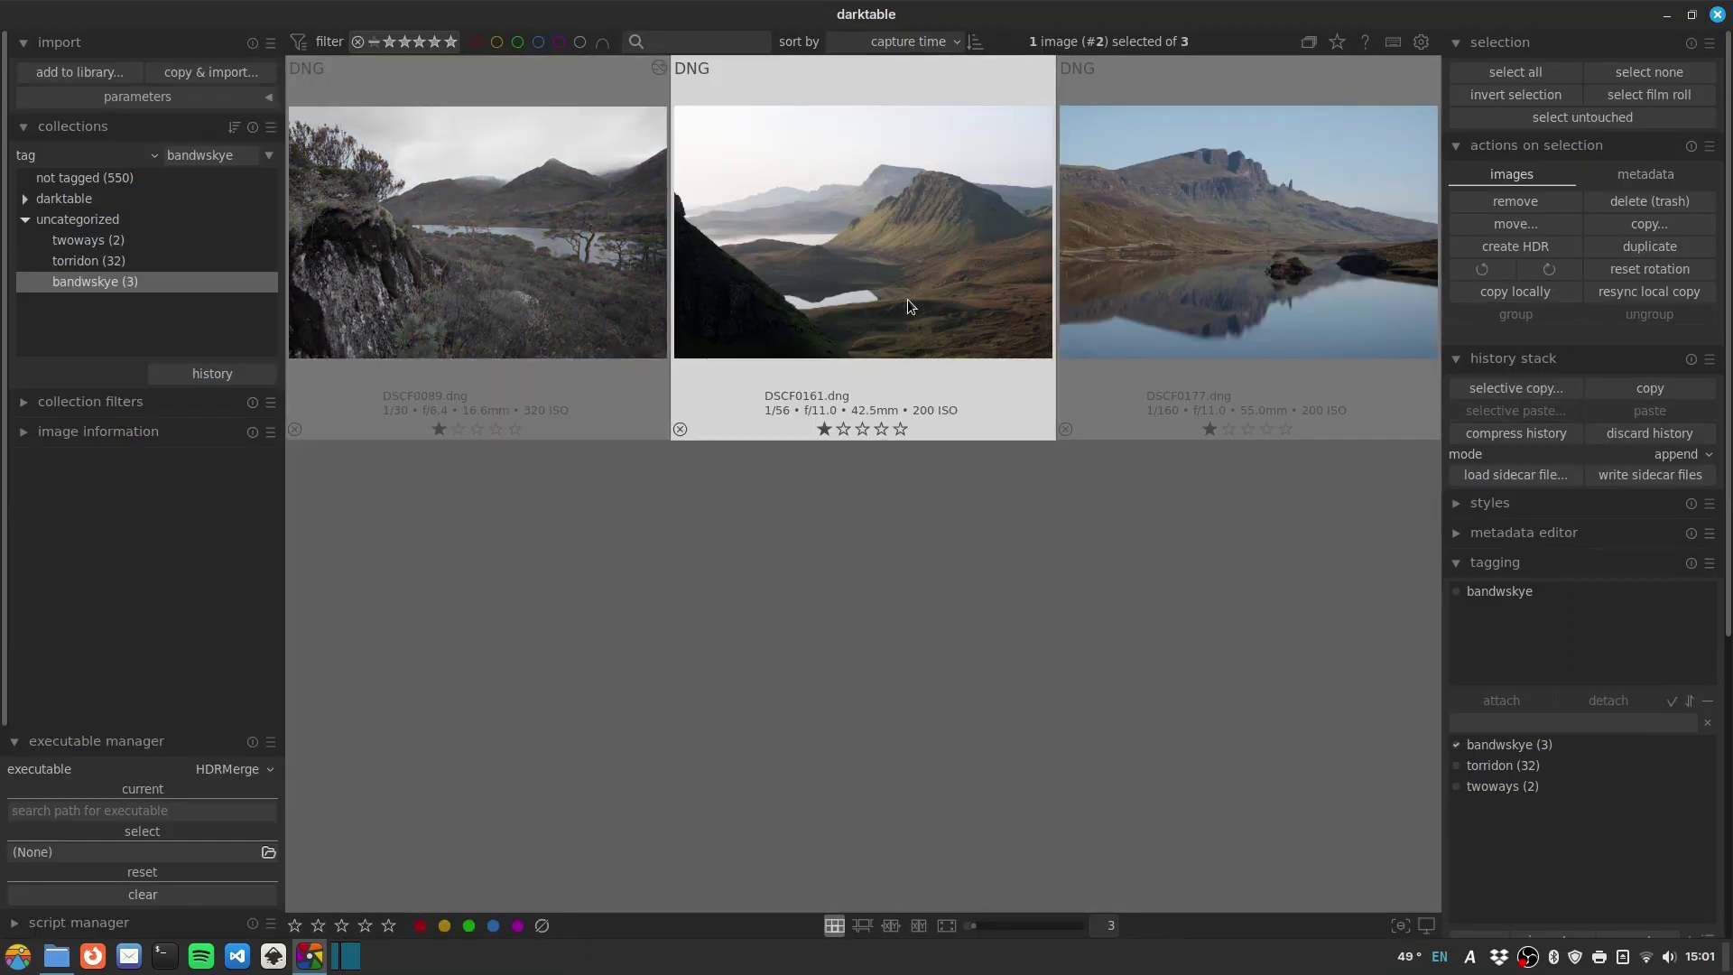
{"action": "double_click", "coordinate": [896, 241]}
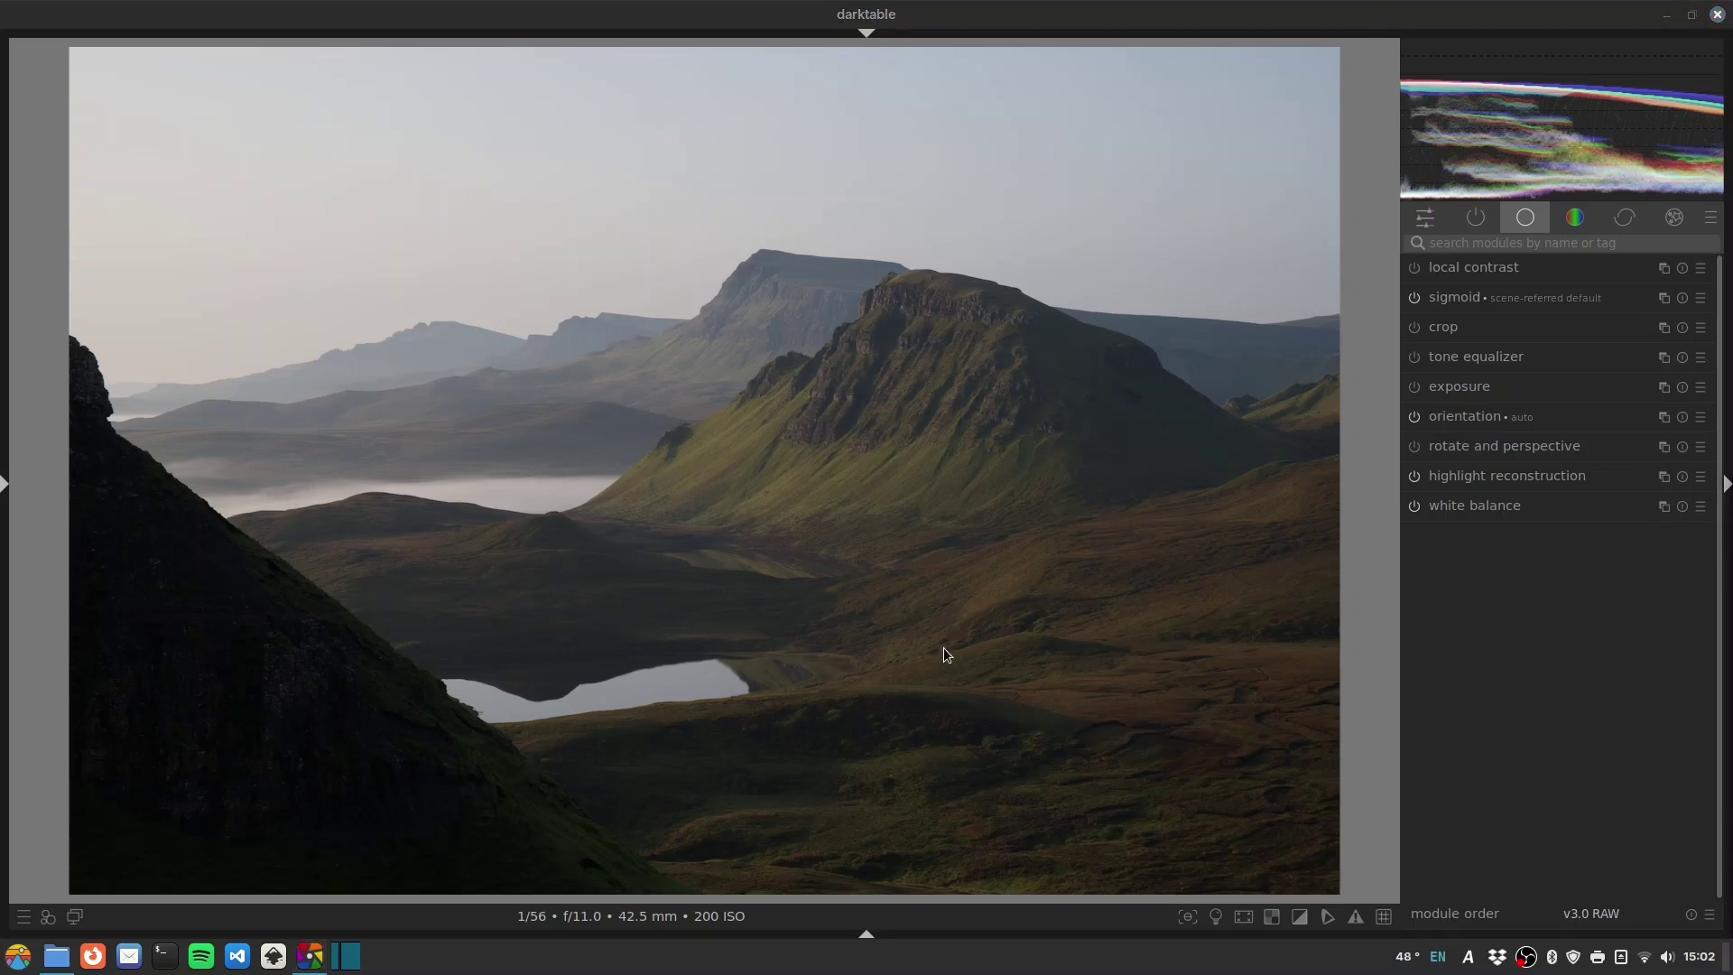
- Find and enable the exposure module, and set its exposure to about +1.885 EV
{"action": "left_click", "coordinate": [1473, 243]}
{"action": "type", "text": "exposure"}
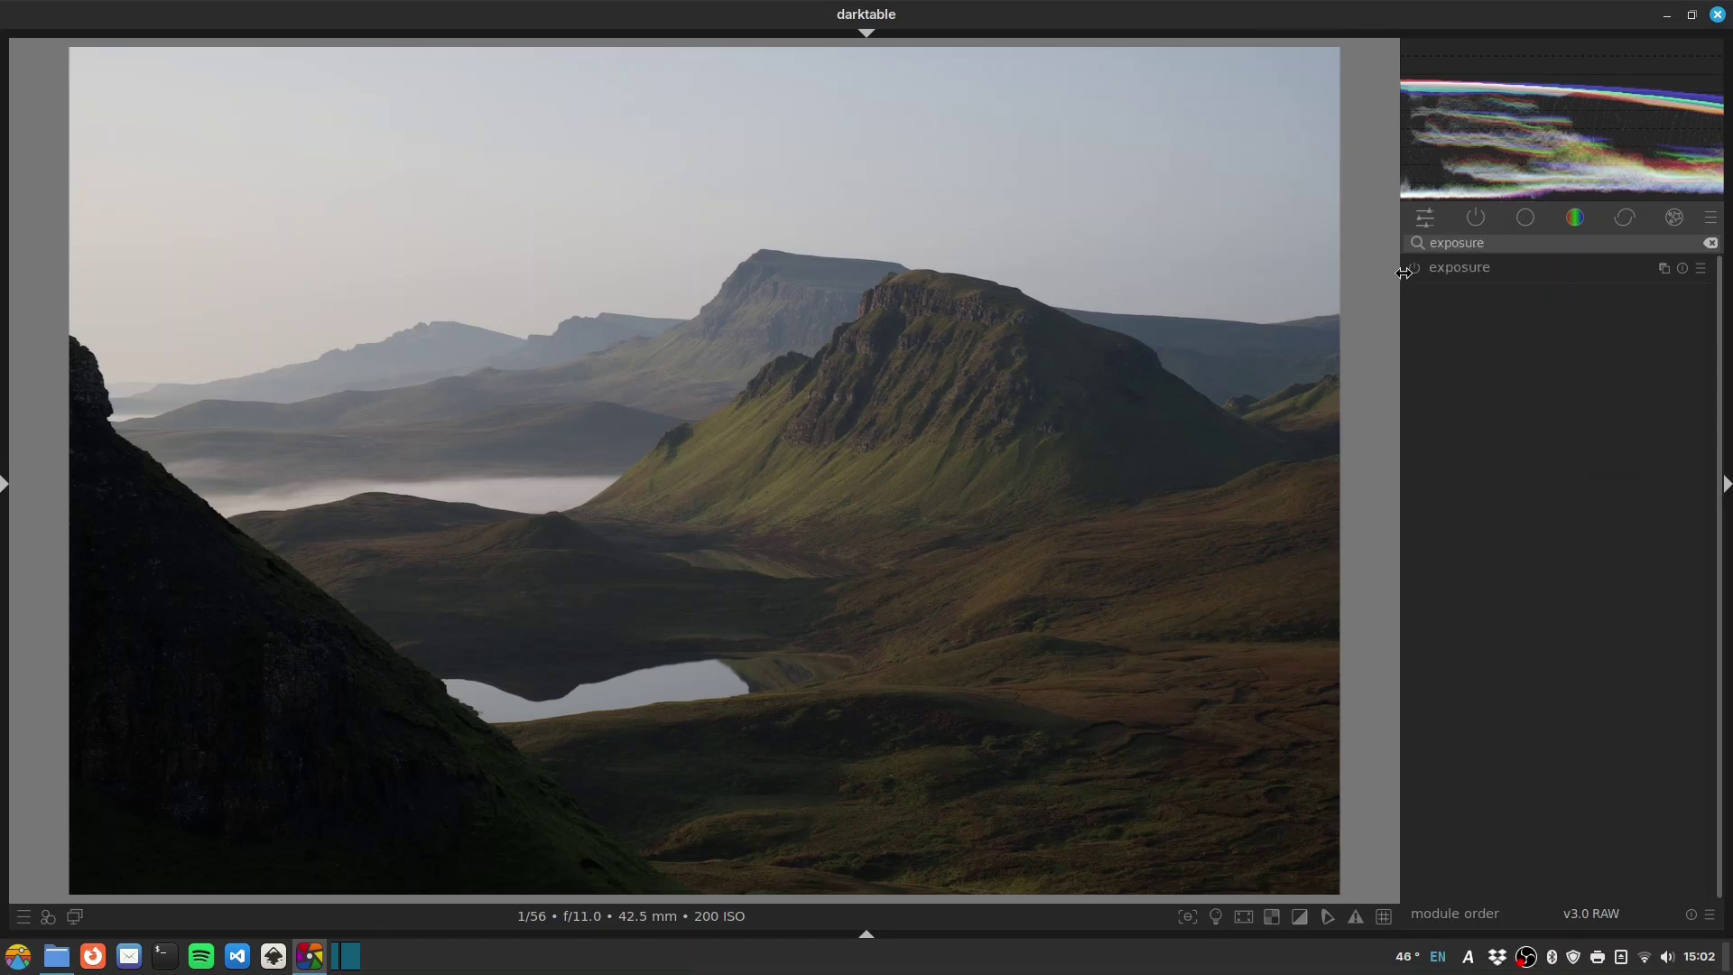
{"action": "left_click", "coordinate": [1415, 268]}
{"action": "left_click", "coordinate": [1458, 268]}
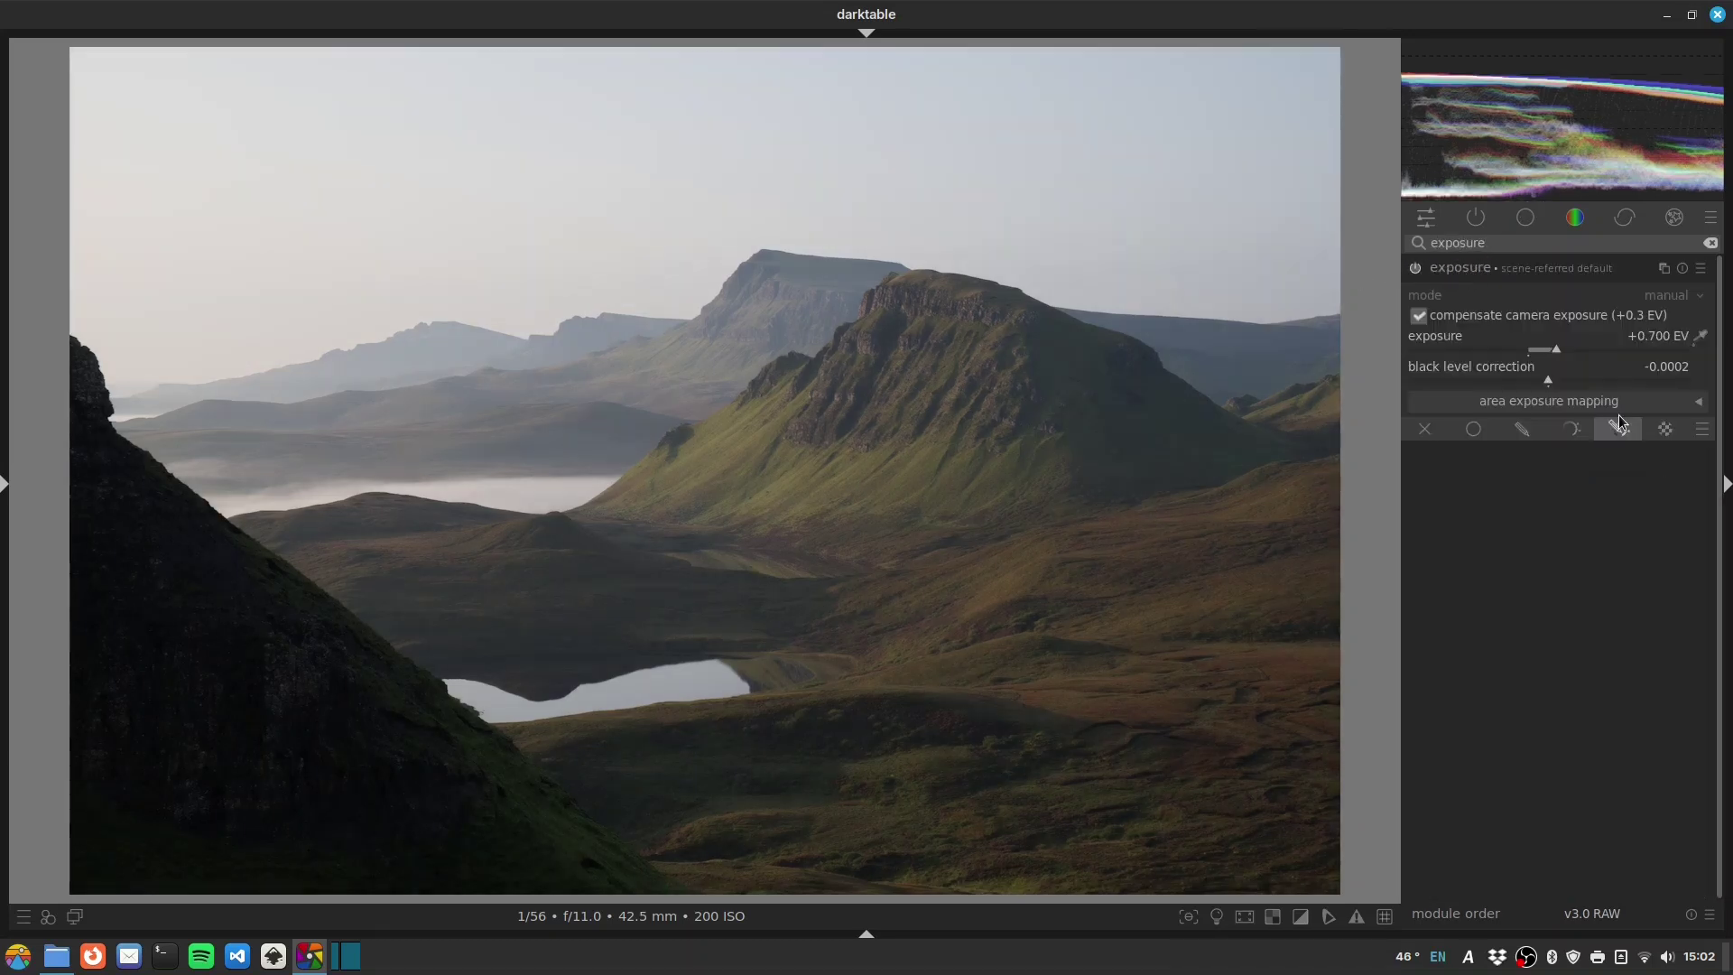
{"action": "left_click_drag", "start_coordinate": [1556, 347], "coordinate": [1604, 340]}
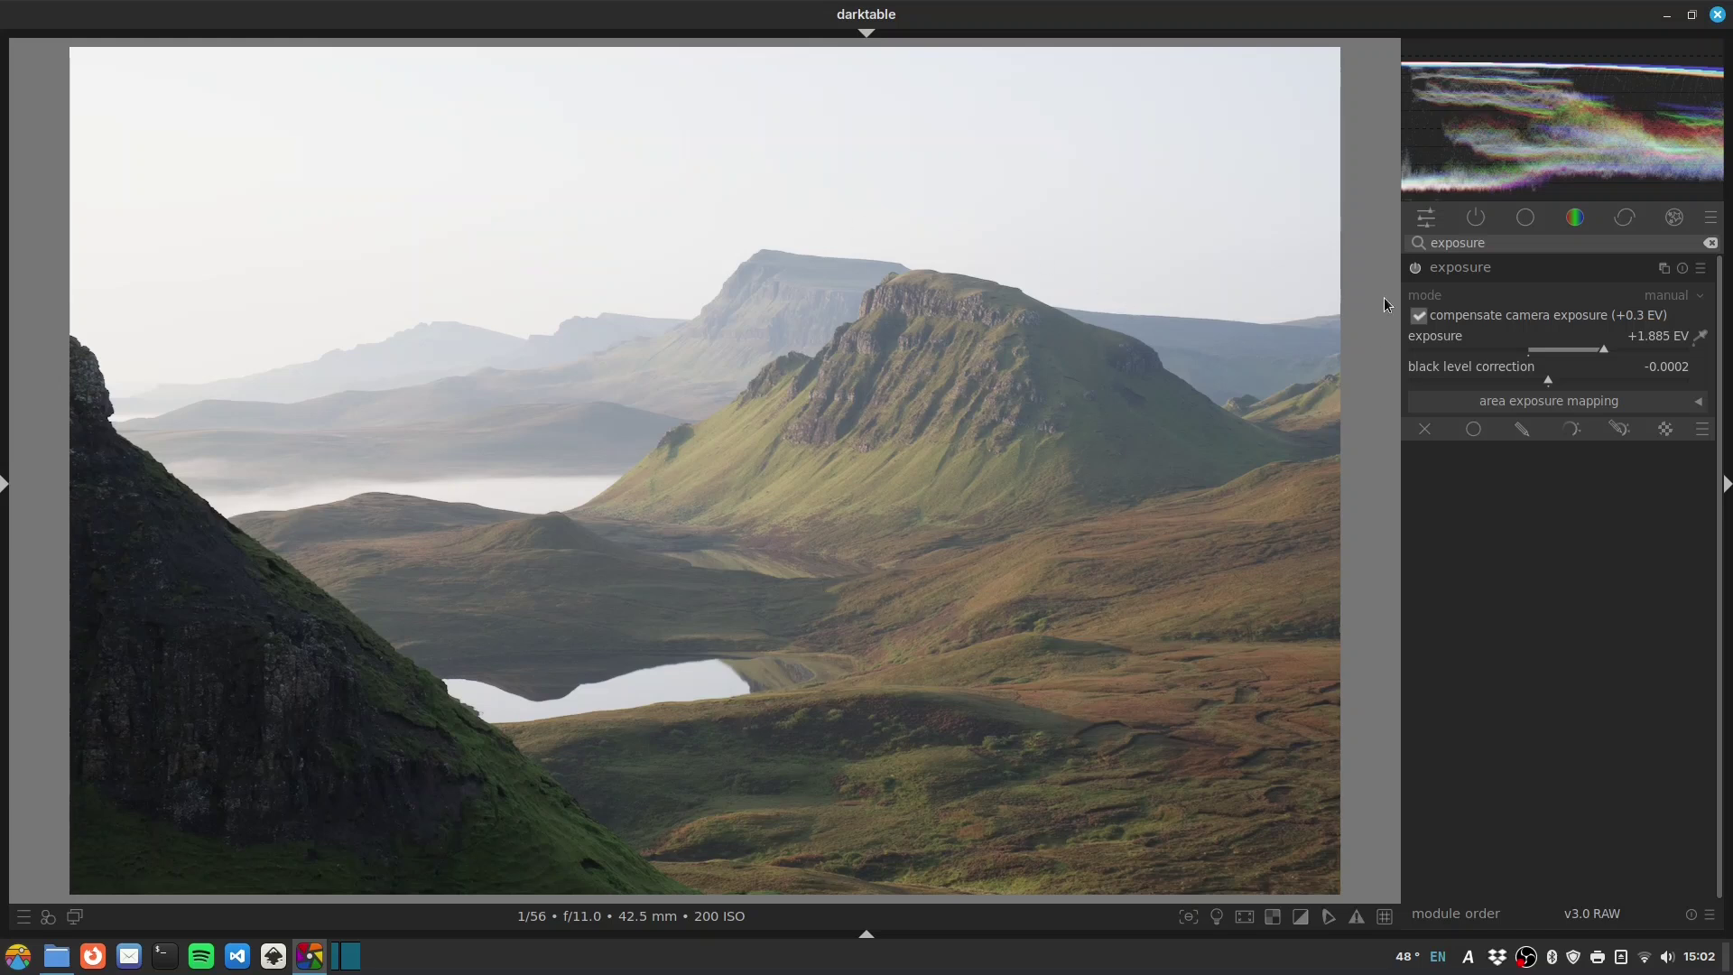
{"action": "left_click", "coordinate": [1469, 272]}
- Add a second color calibration instance and set its gray mix to about R 0.397, G 0.085 and B 0.247
{"action": "left_click", "coordinate": [1475, 217]}
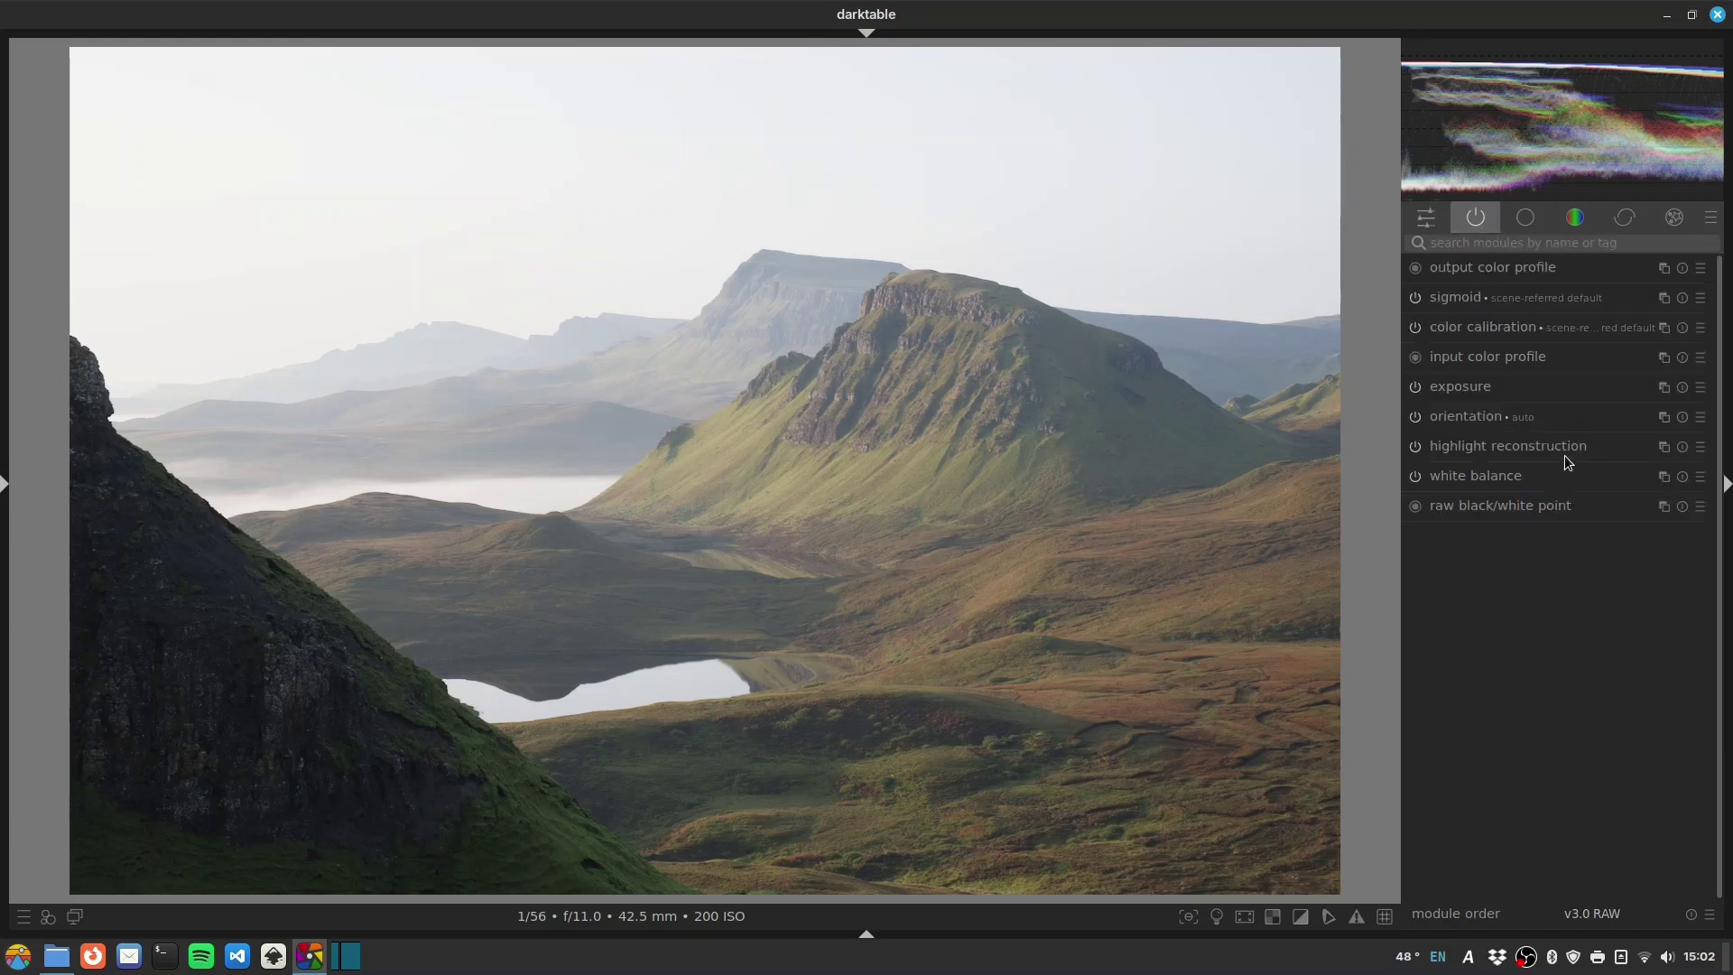
{"action": "right_click", "coordinate": [1669, 325]}
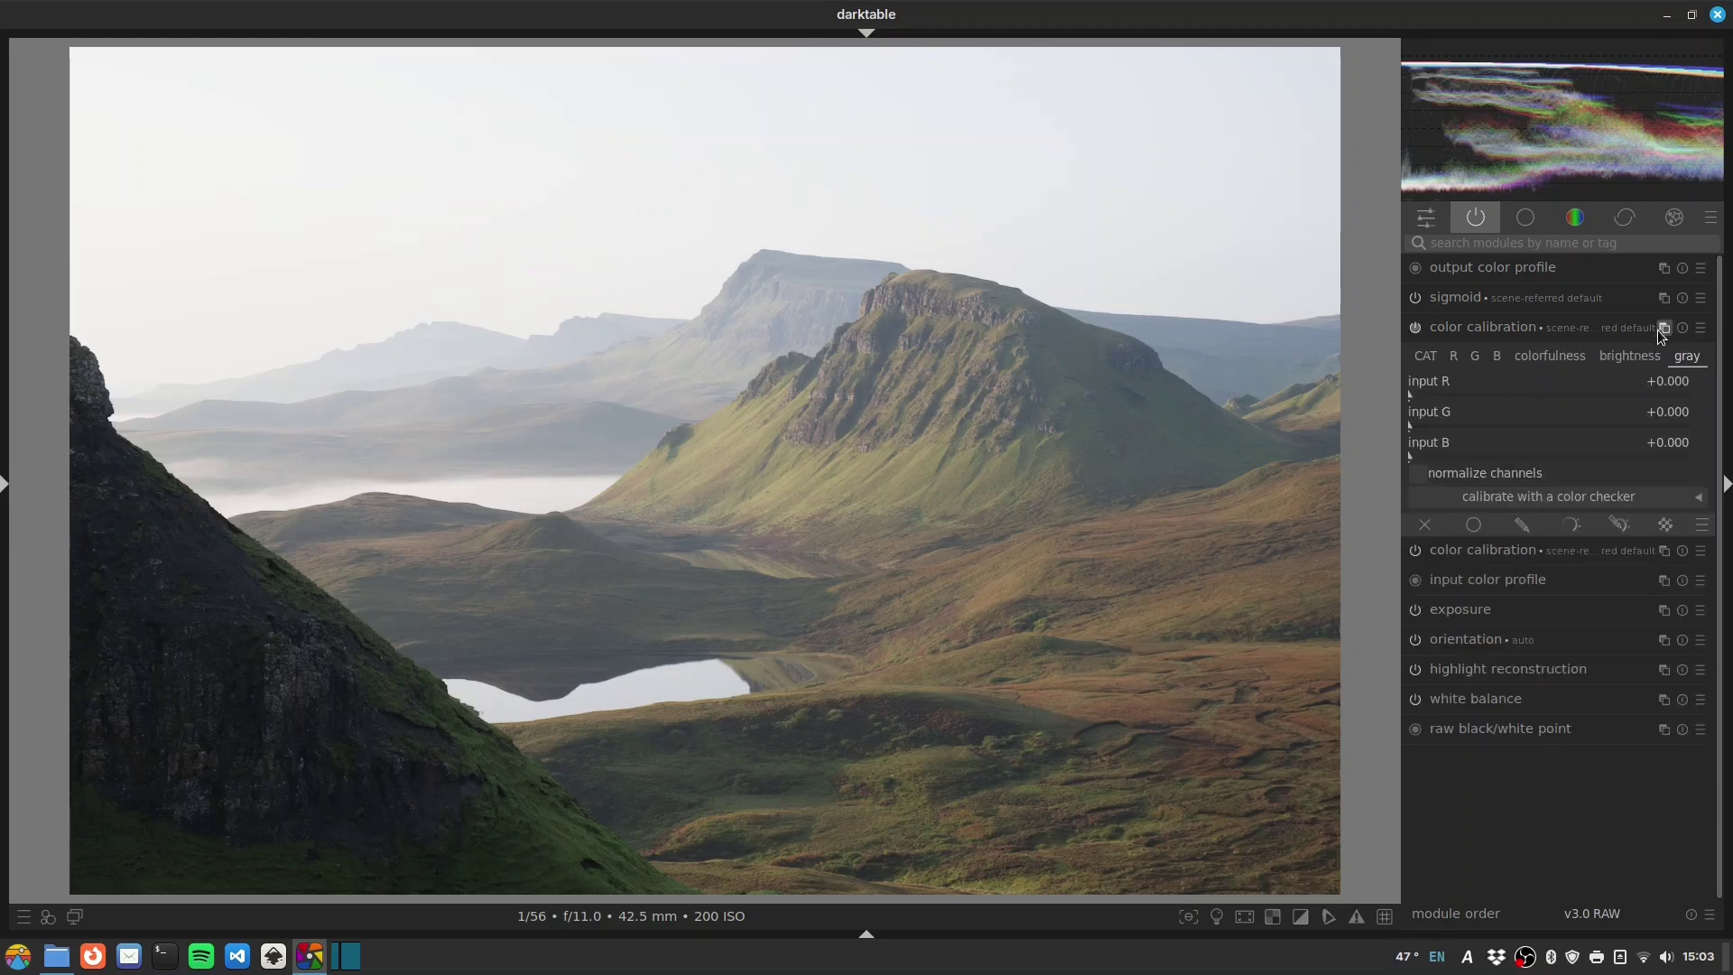
{"action": "left_click_drag", "start_coordinate": [1436, 397], "coordinate": [1520, 394]}
{"action": "left_click_drag", "start_coordinate": [1410, 424], "coordinate": [1582, 455]}
{"action": "left_click_drag", "start_coordinate": [1471, 424], "coordinate": [1431, 424]}
{"action": "left_click_drag", "start_coordinate": [1556, 455], "coordinate": [1482, 446]}
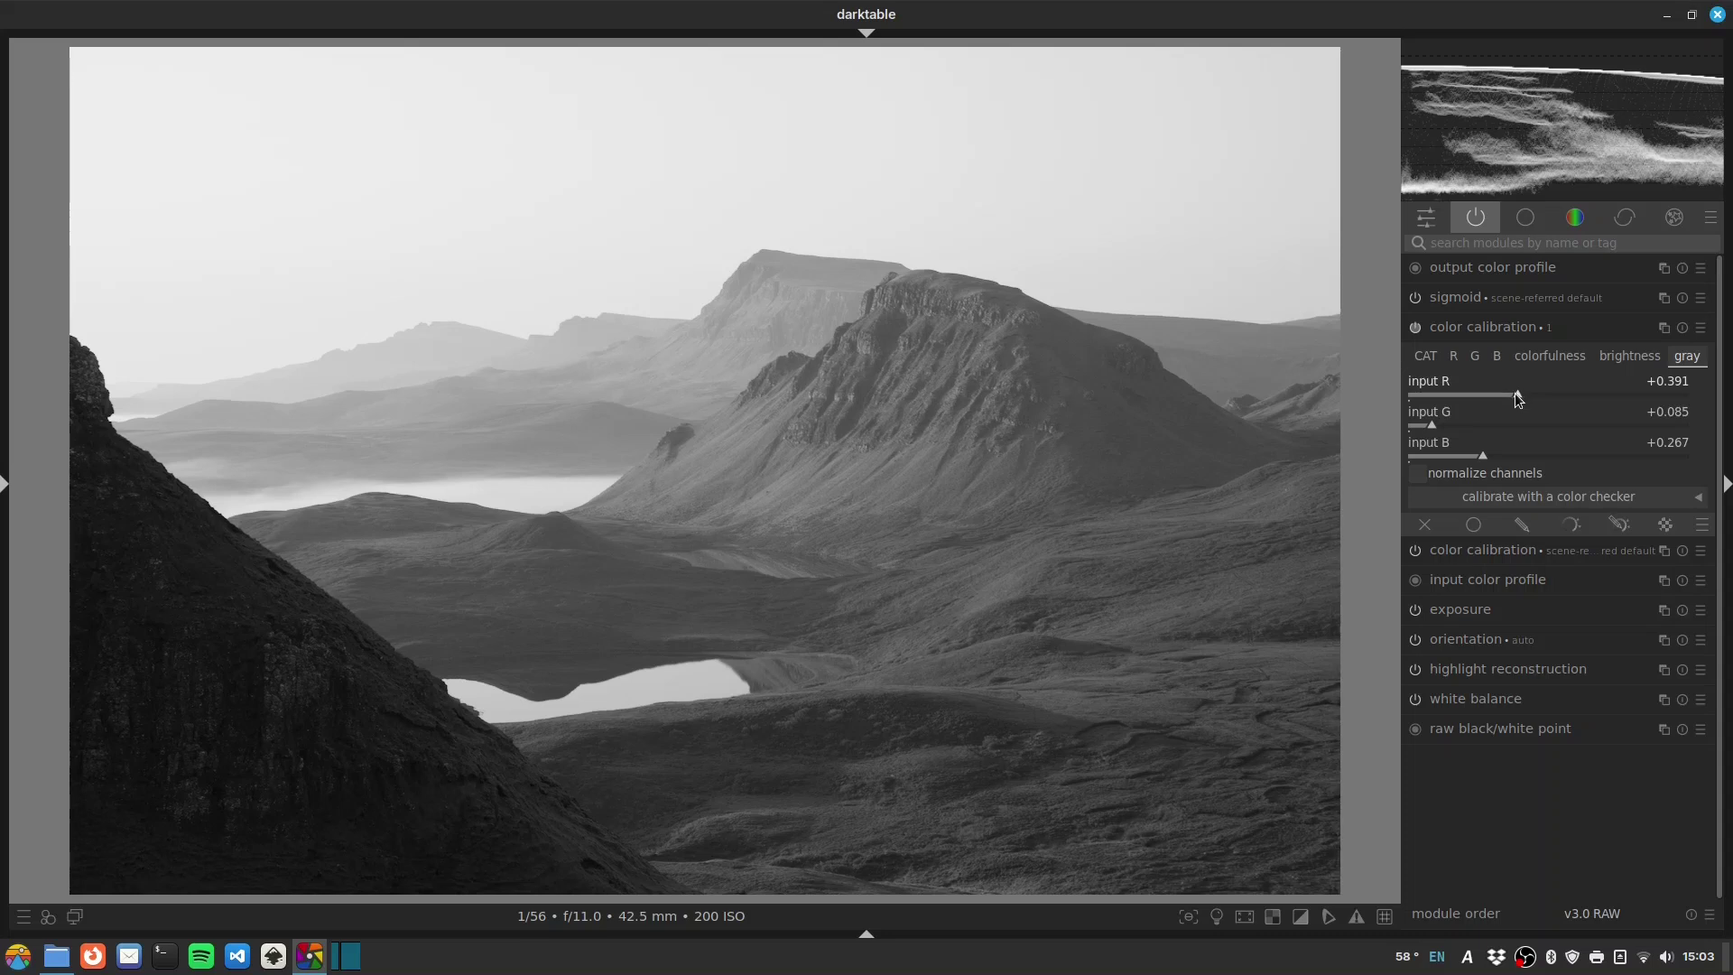
{"action": "left_click_drag", "start_coordinate": [1471, 460], "coordinate": [1475, 455]}
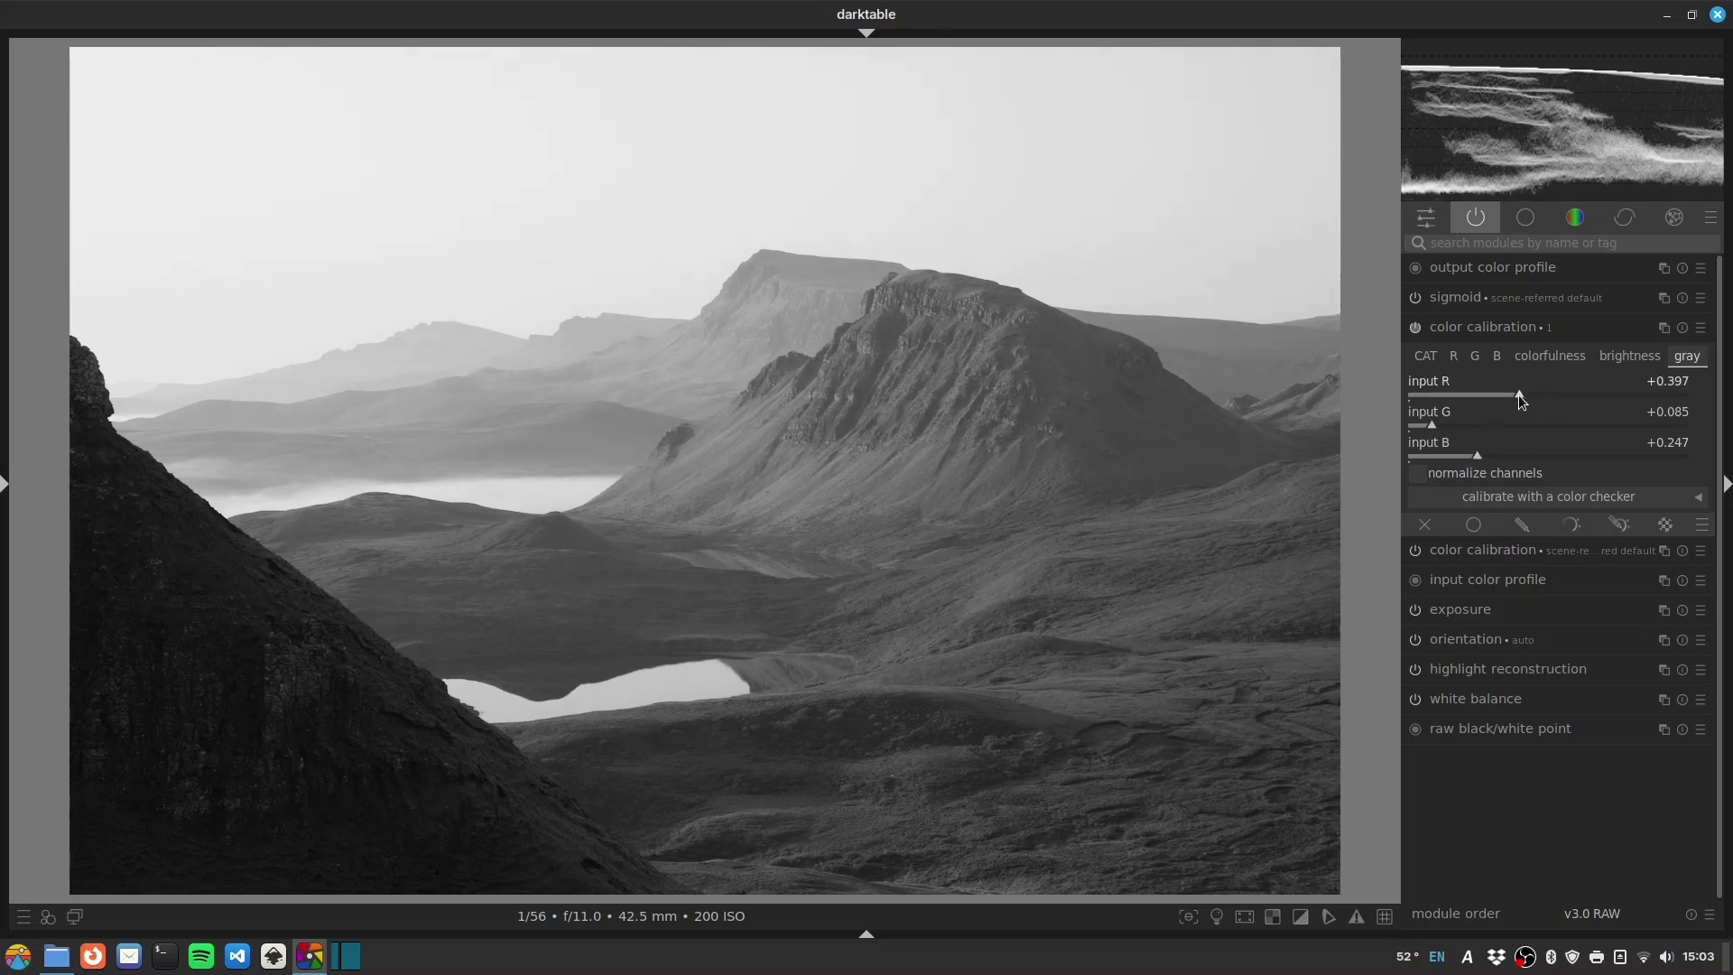
{"action": "left_click", "coordinate": [1497, 328]}
- Set the sigmoid contrast to about 1.933 and its target black to about 0.0646%
{"action": "left_click", "coordinate": [1464, 296]}
{"action": "left_click_drag", "start_coordinate": [1504, 339], "coordinate": [1557, 341]}
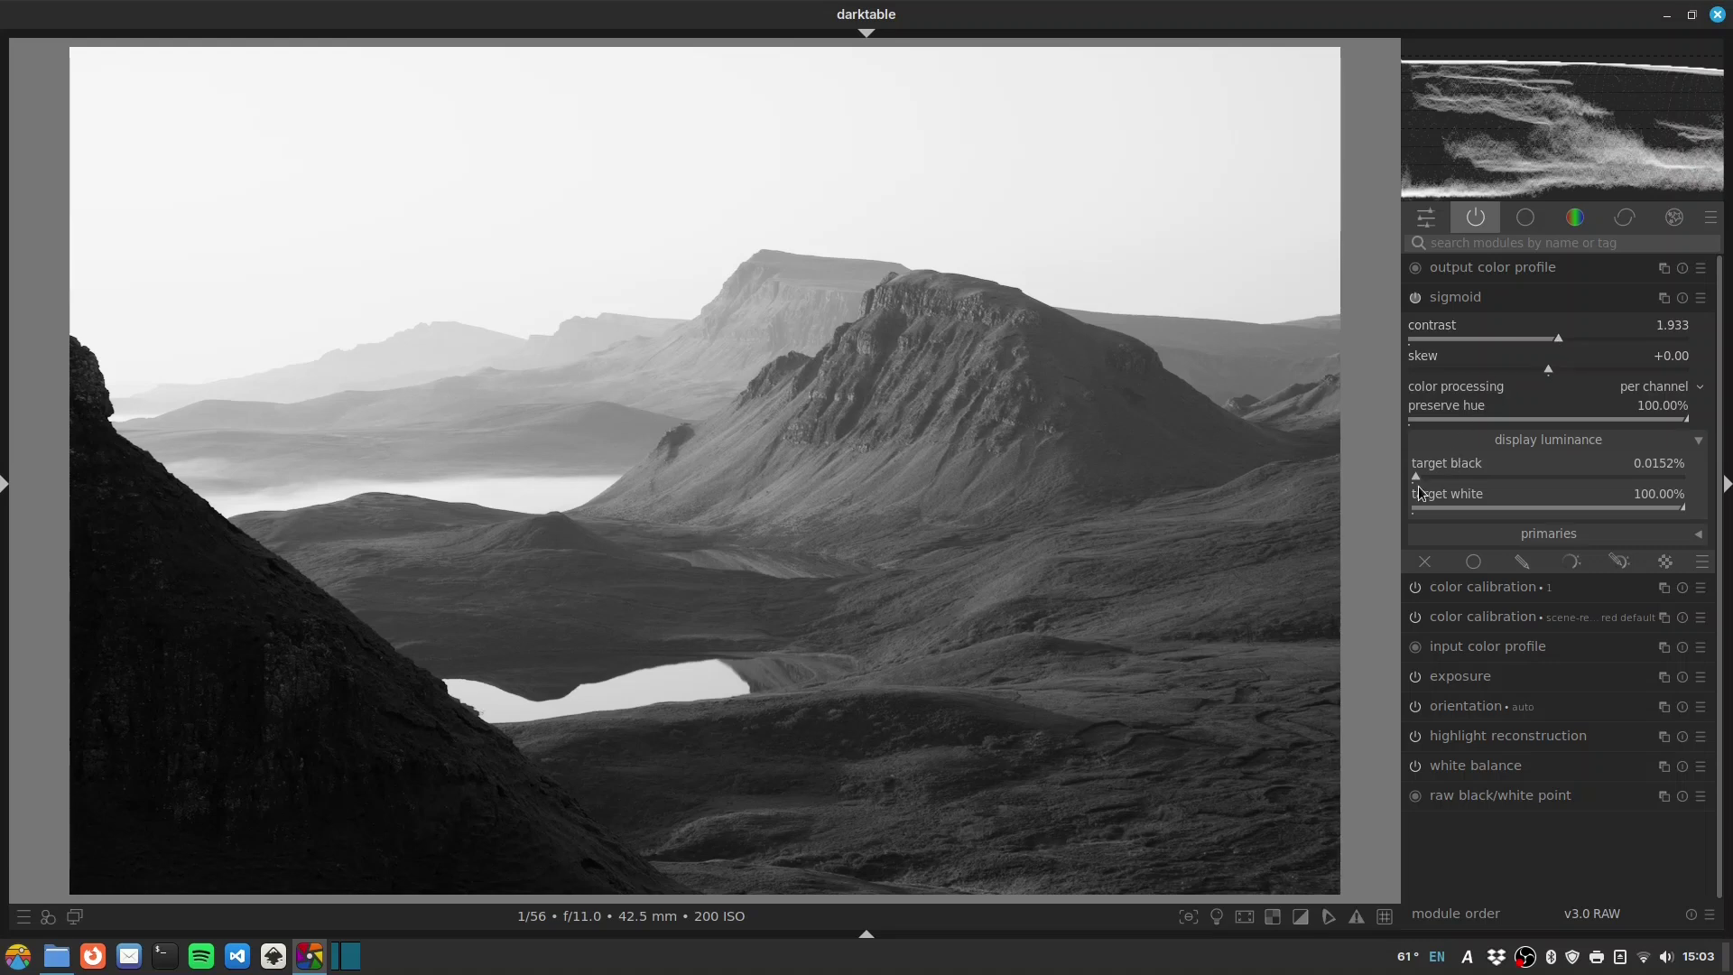
{"action": "left_click_drag", "start_coordinate": [1415, 478], "coordinate": [1428, 477]}
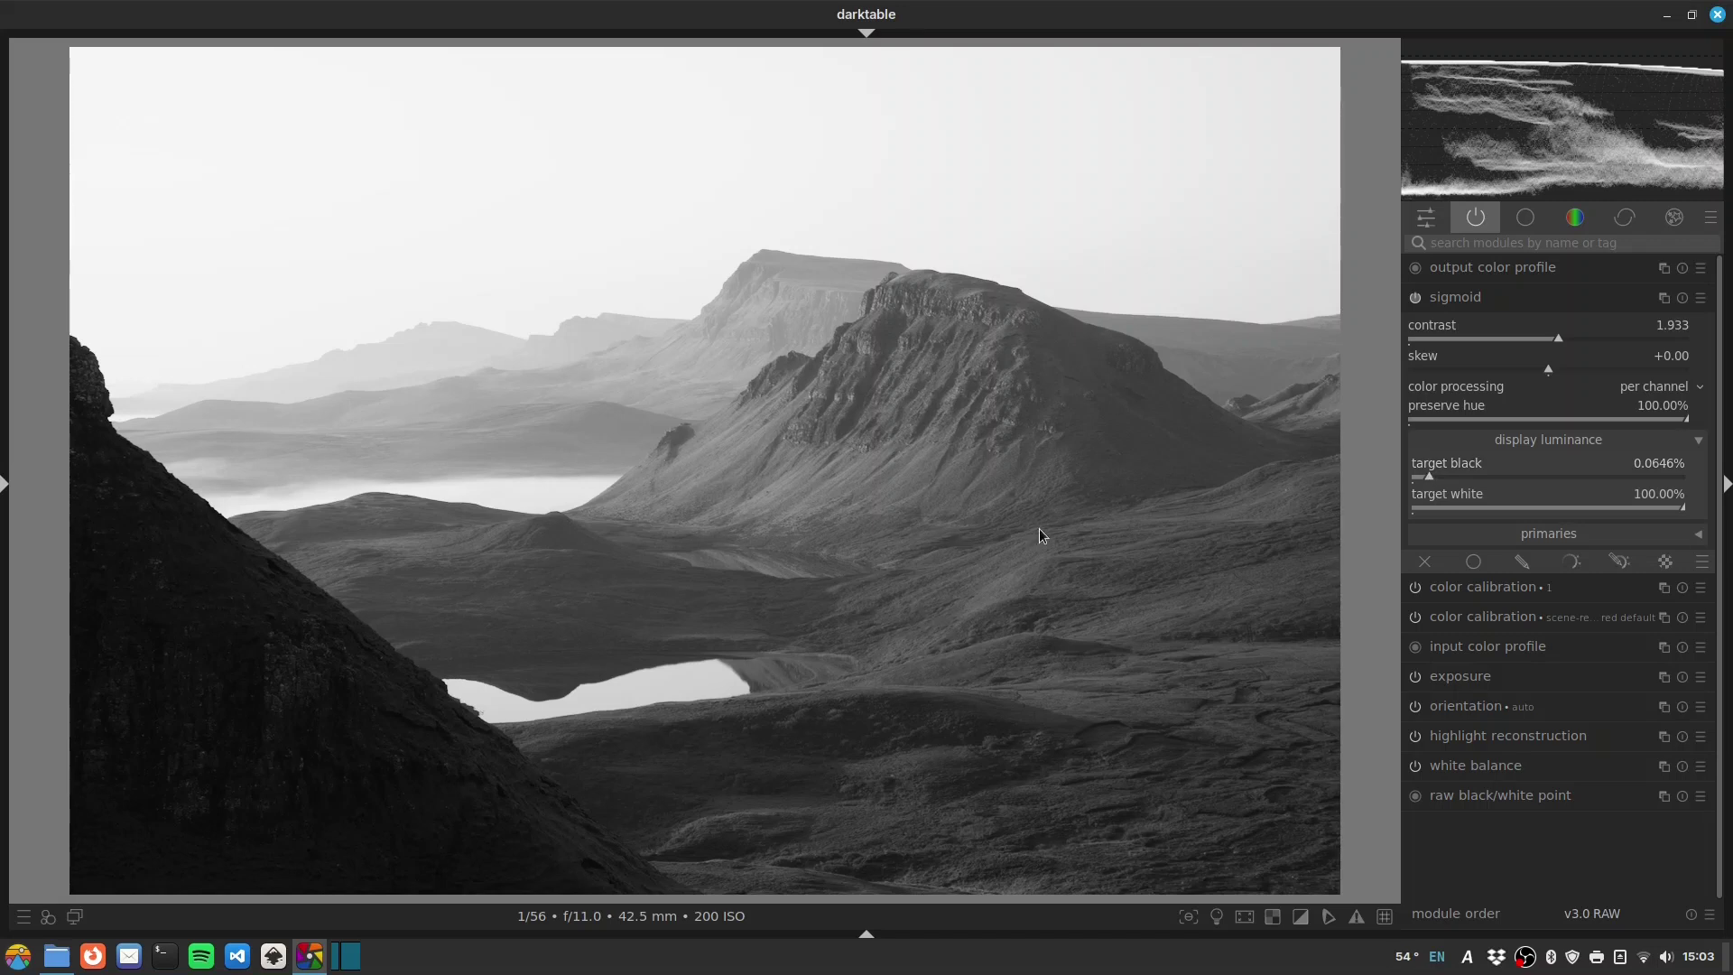
{"action": "left_click", "coordinate": [1442, 302]}
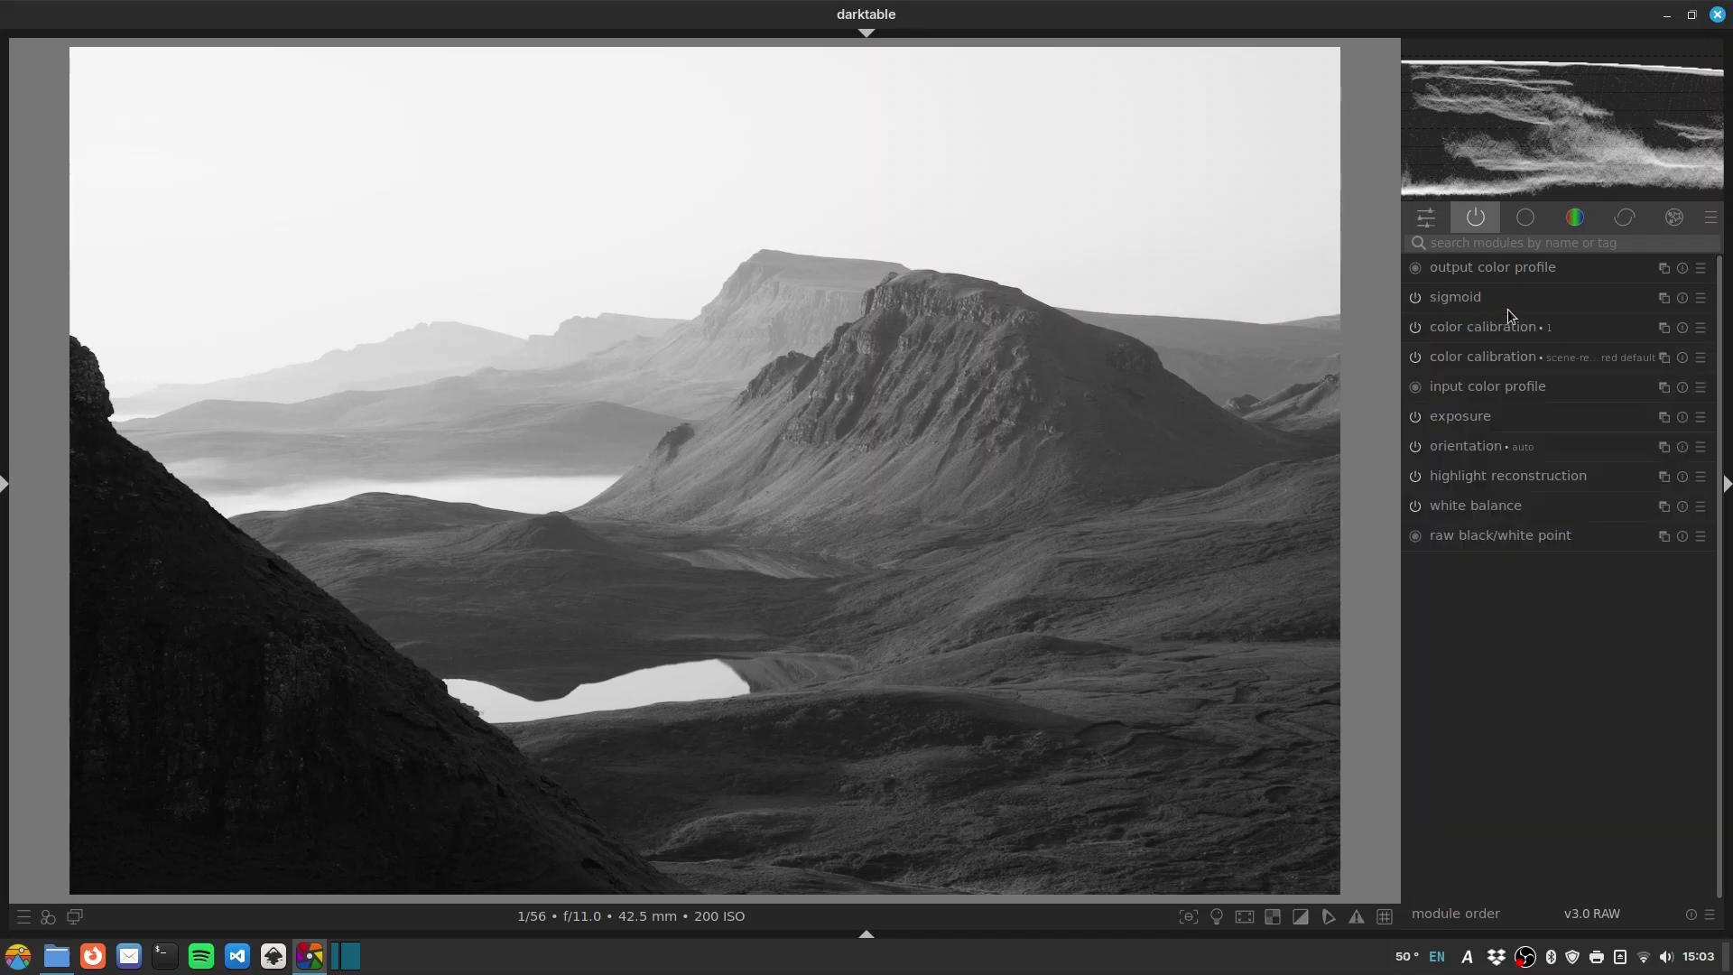
- Enable the tone equalizer and automatically fit its mask exposure compensation and mask contrast compensation
{"action": "left_click", "coordinate": [1516, 243]}
{"action": "type", "text": "tone"}
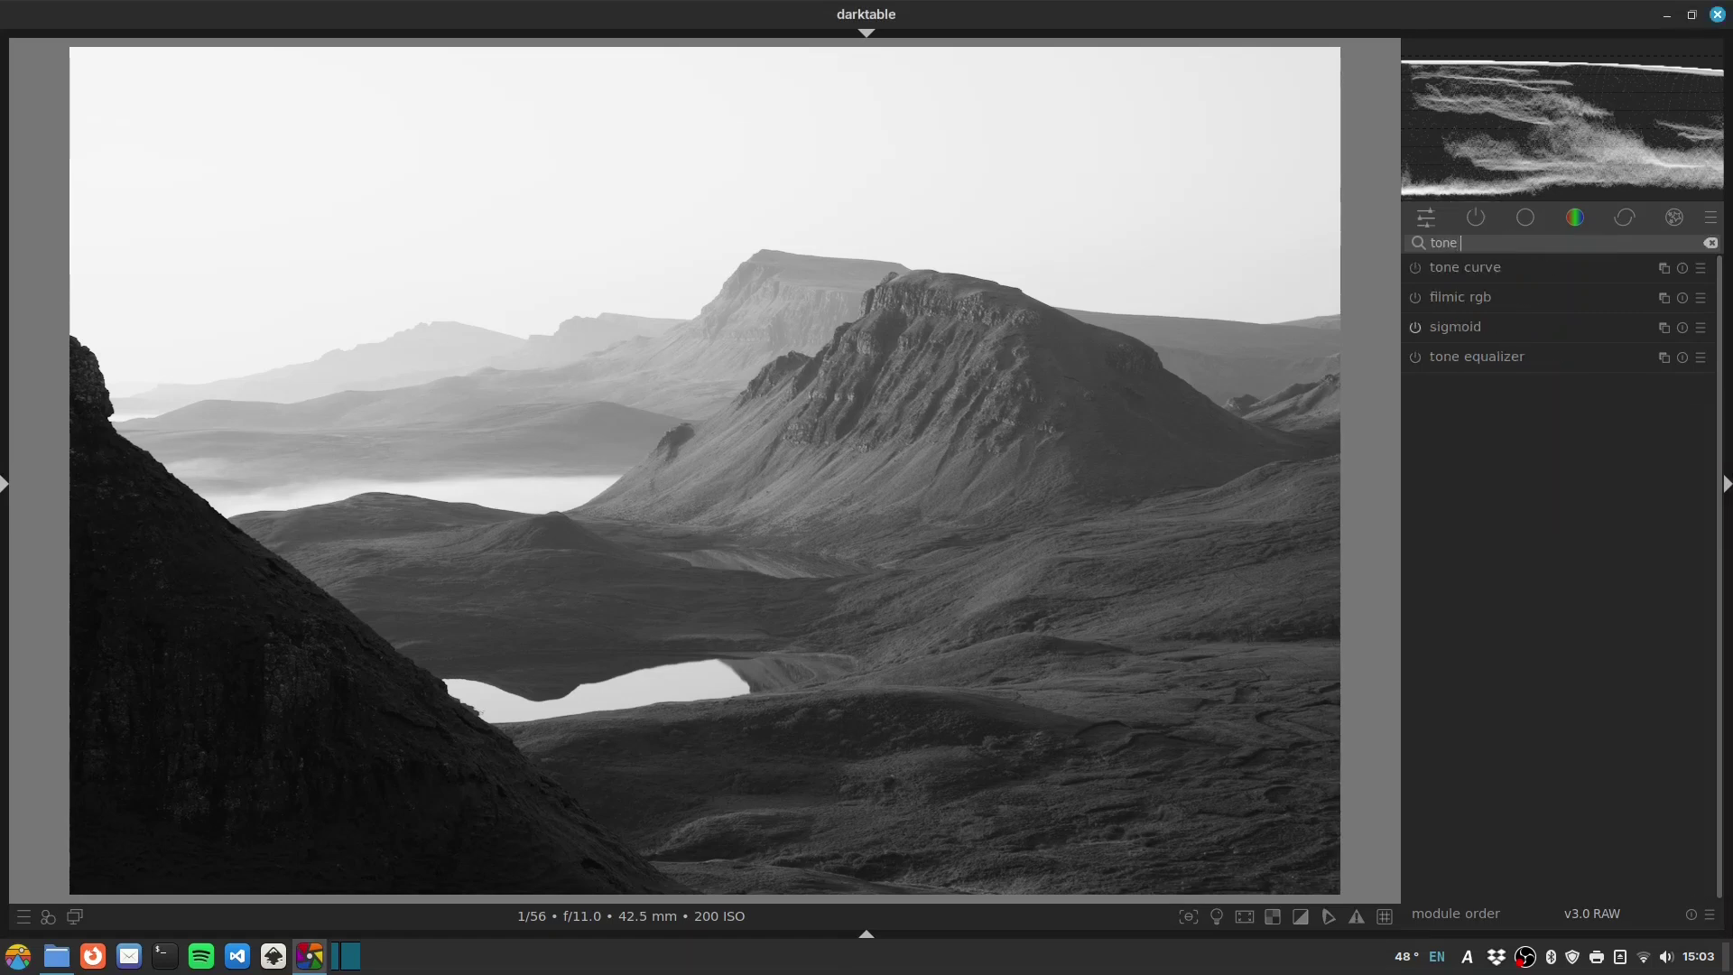
{"action": "type", "text": " eq"}
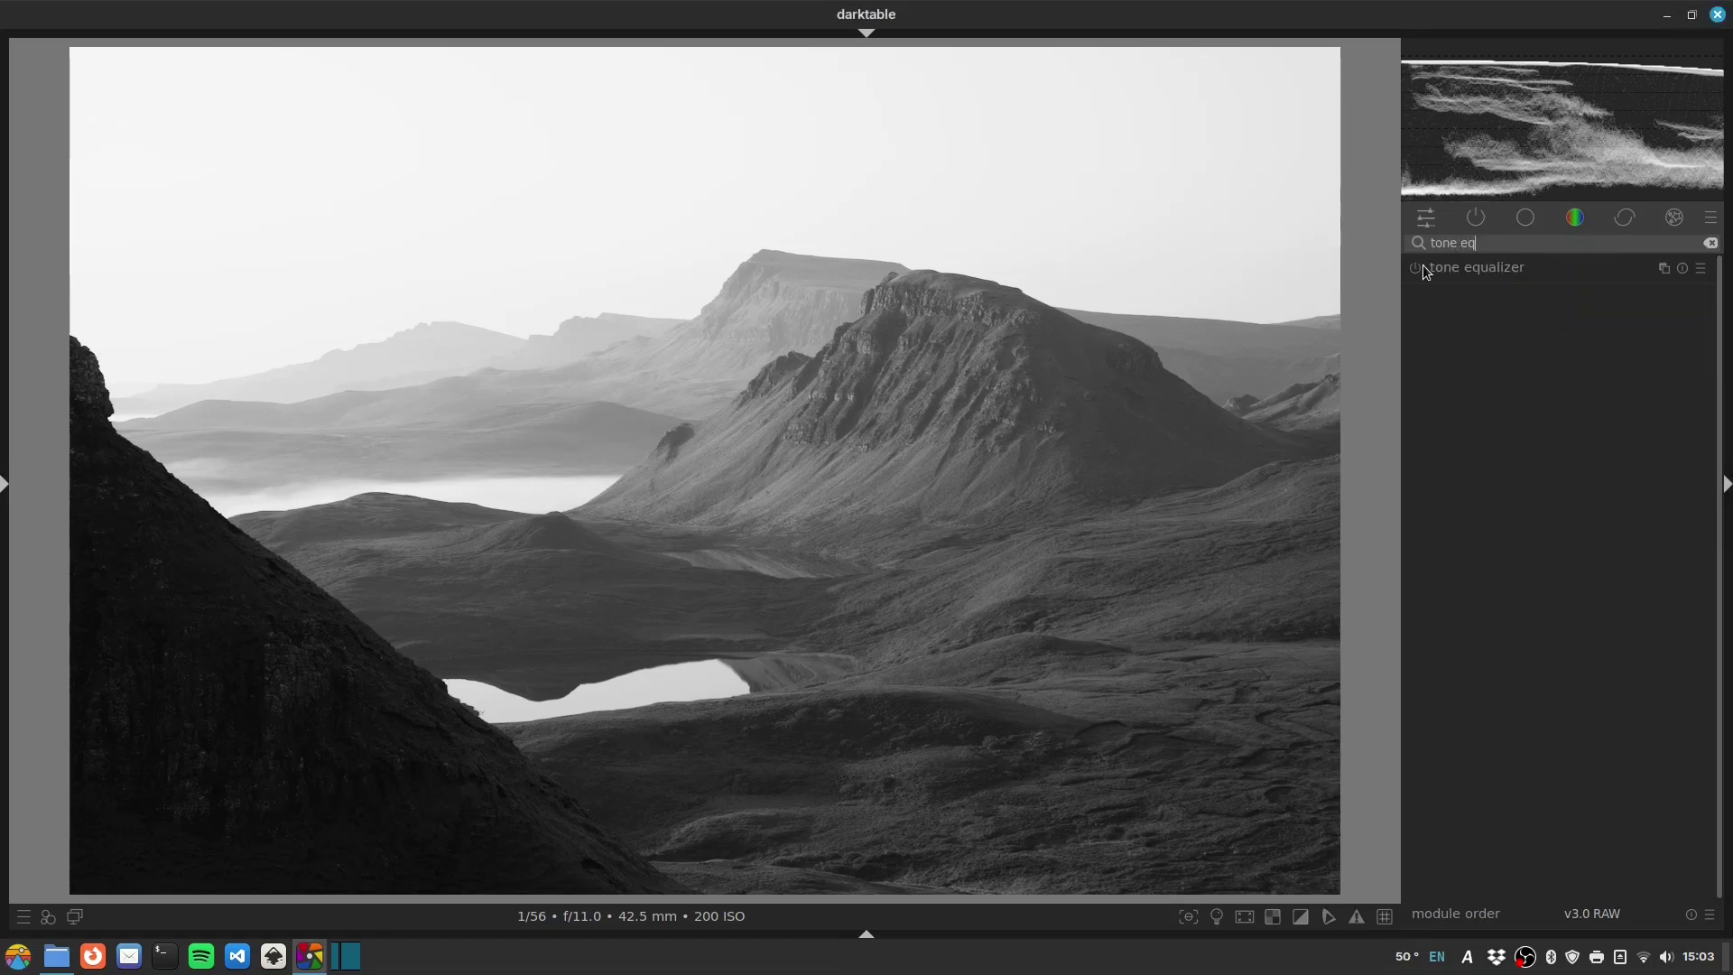
{"action": "left_click", "coordinate": [1422, 264]}
{"action": "left_click", "coordinate": [1416, 268]}
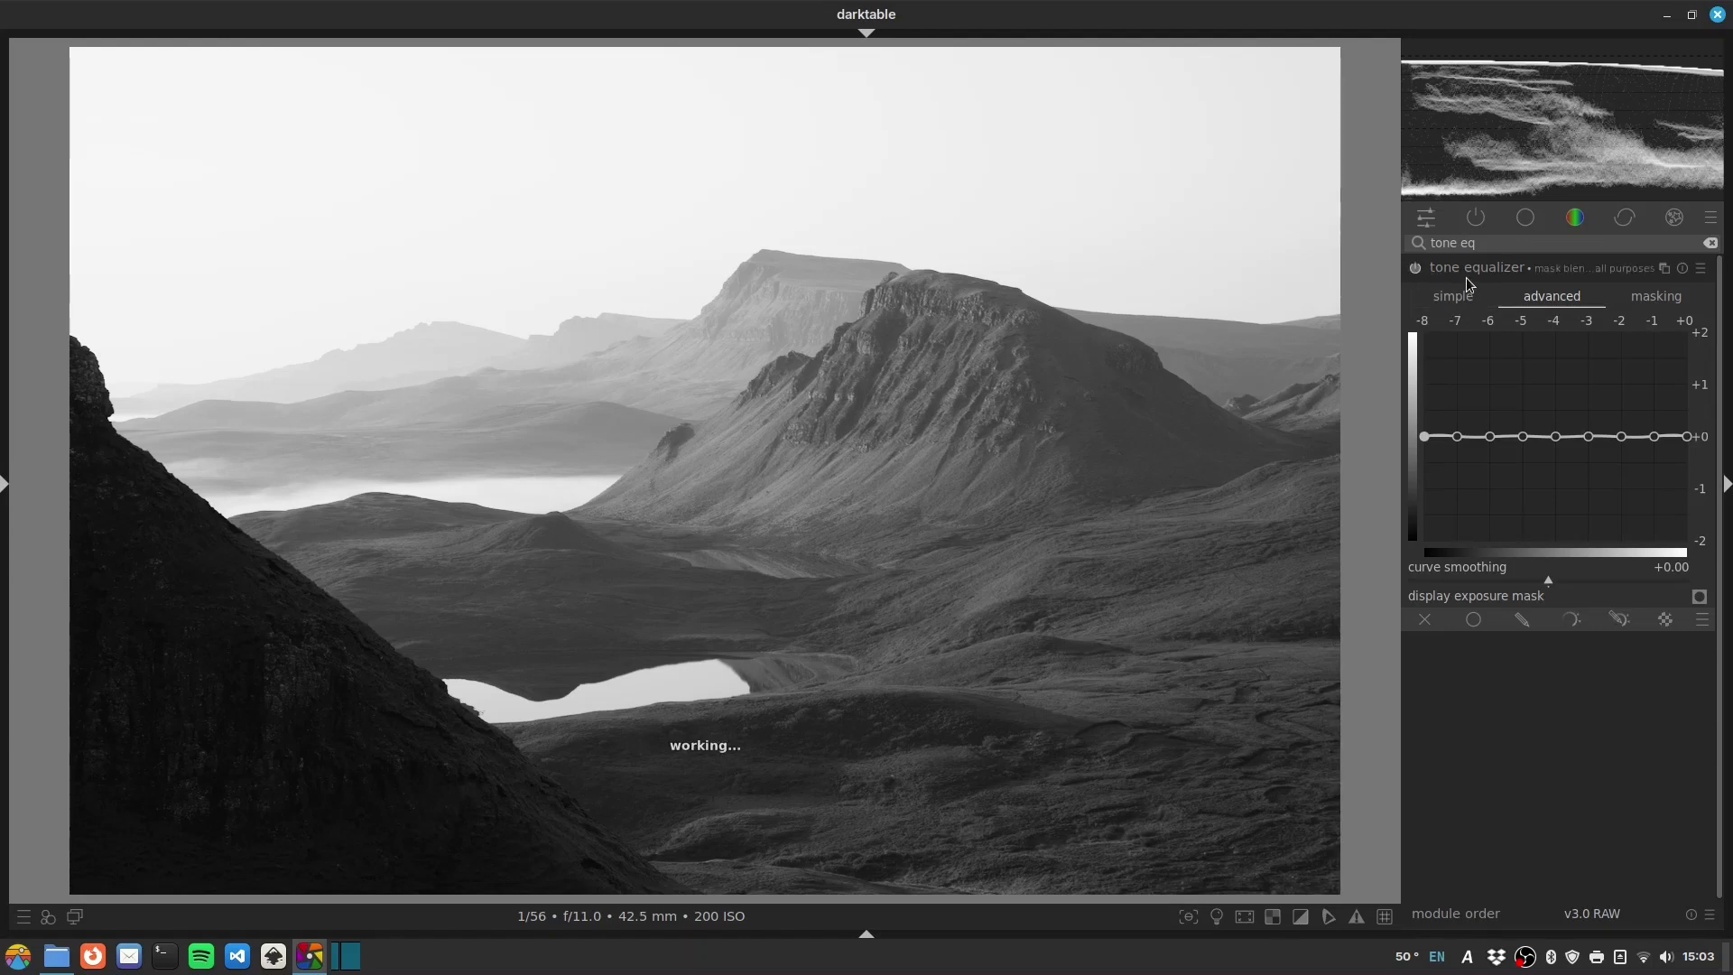
{"action": "left_click", "coordinate": [1666, 300]}
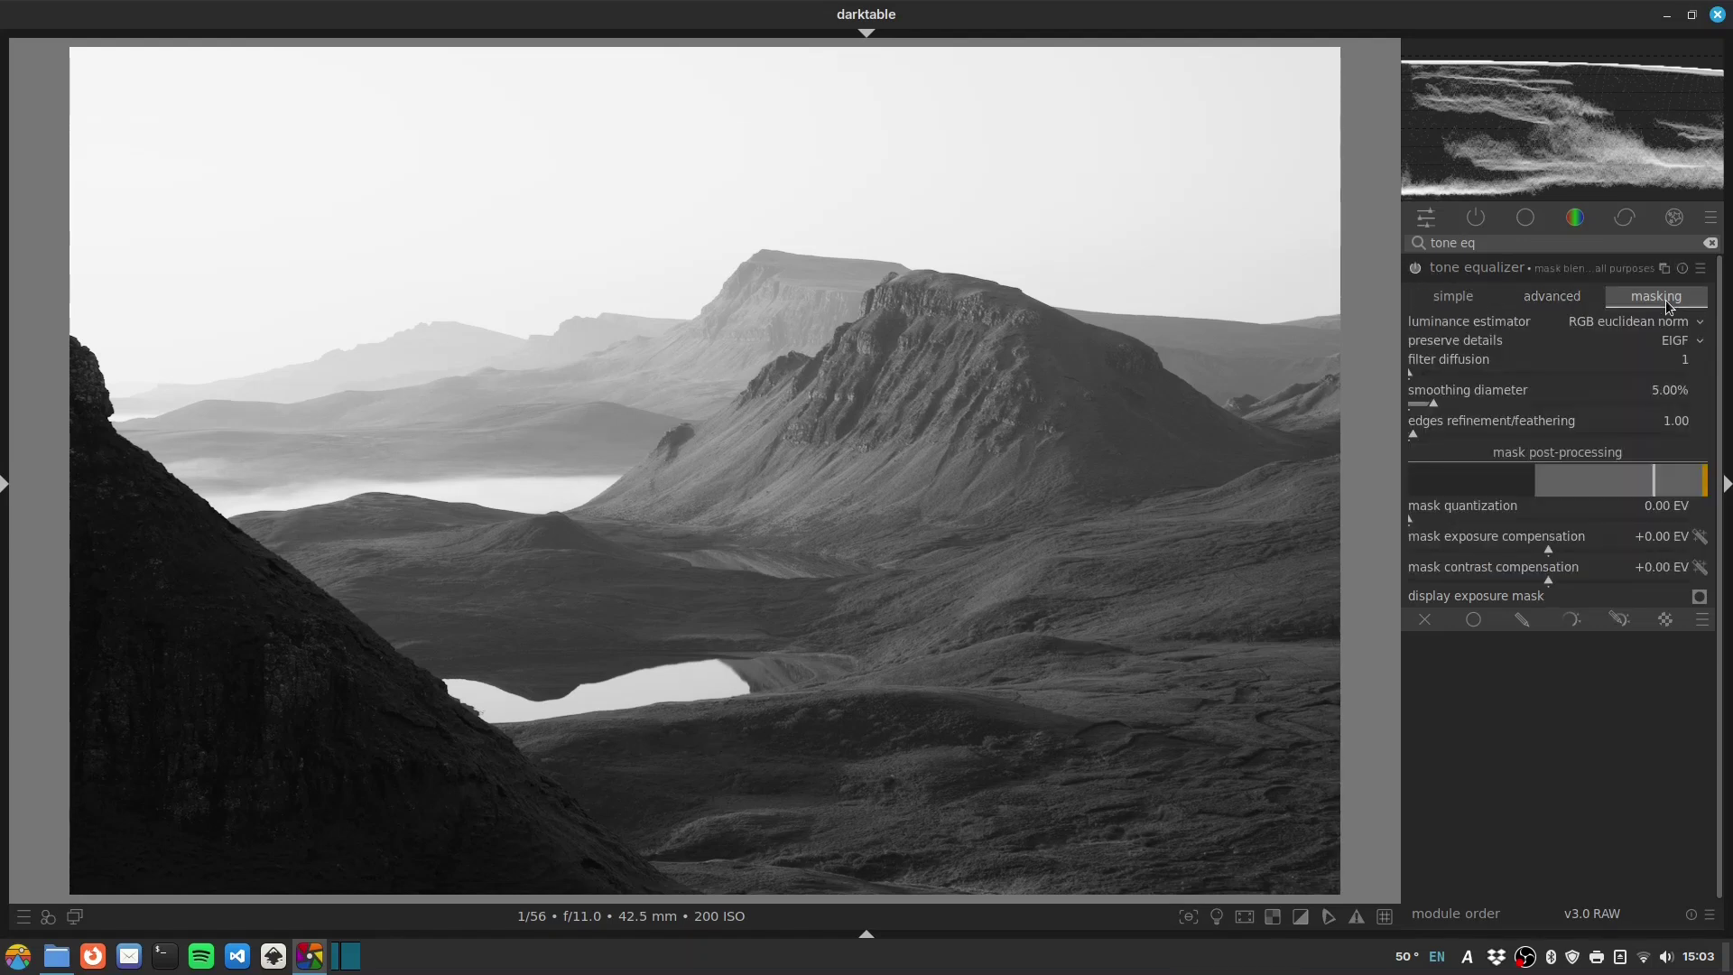
{"action": "left_click", "coordinate": [1700, 538]}
{"action": "left_click", "coordinate": [1699, 567]}
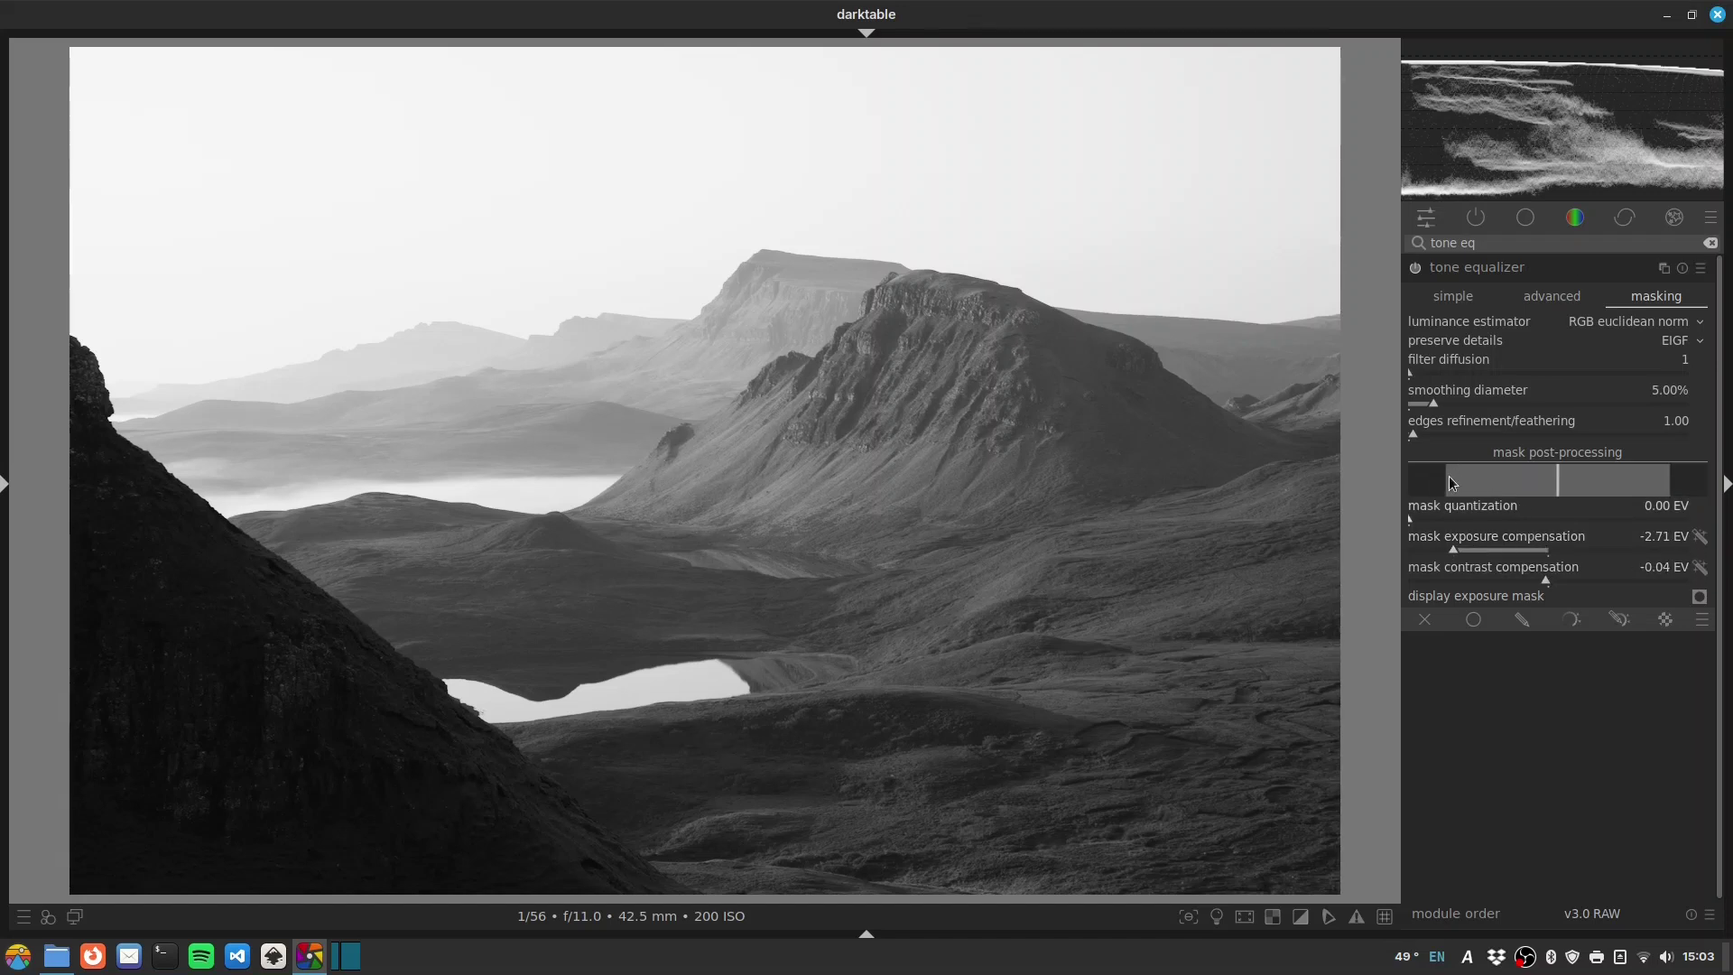
- Darken the shaded side of the central mountain with the tone equalizer, lowering the curve to about -1 EV at -5 EV
{"action": "left_click", "coordinate": [1550, 302]}
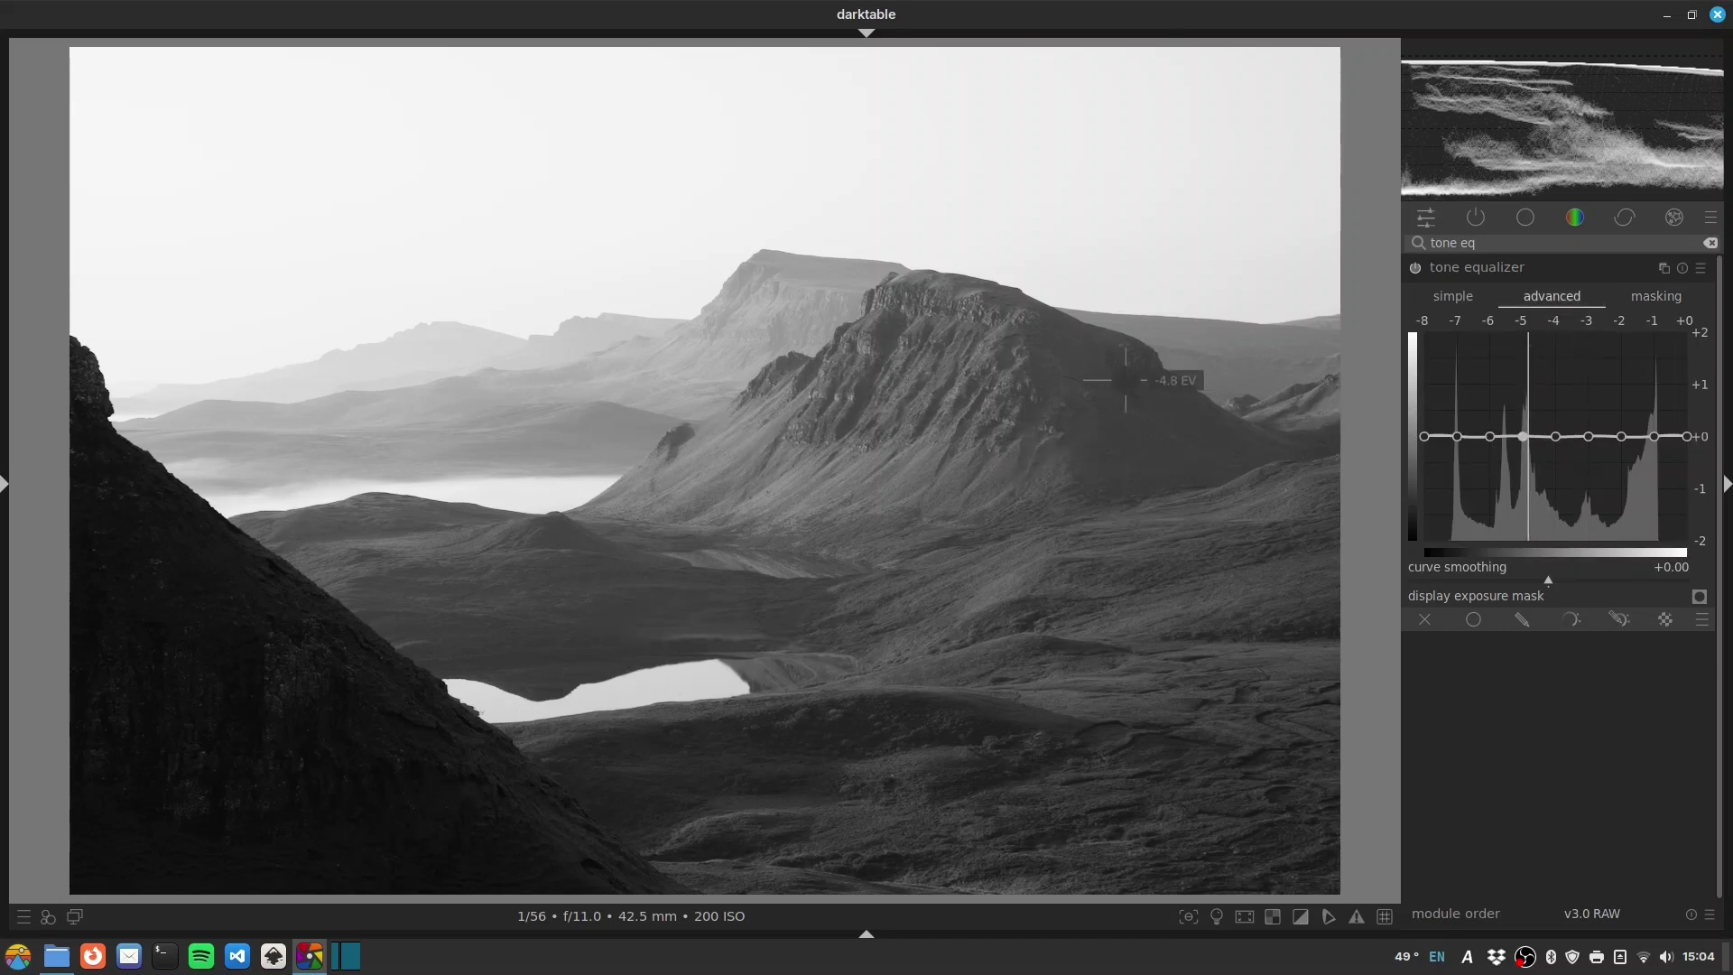
{"action": "scroll", "coordinate": [1125, 422], "scroll_direction": "down", "scroll_amount": 5}
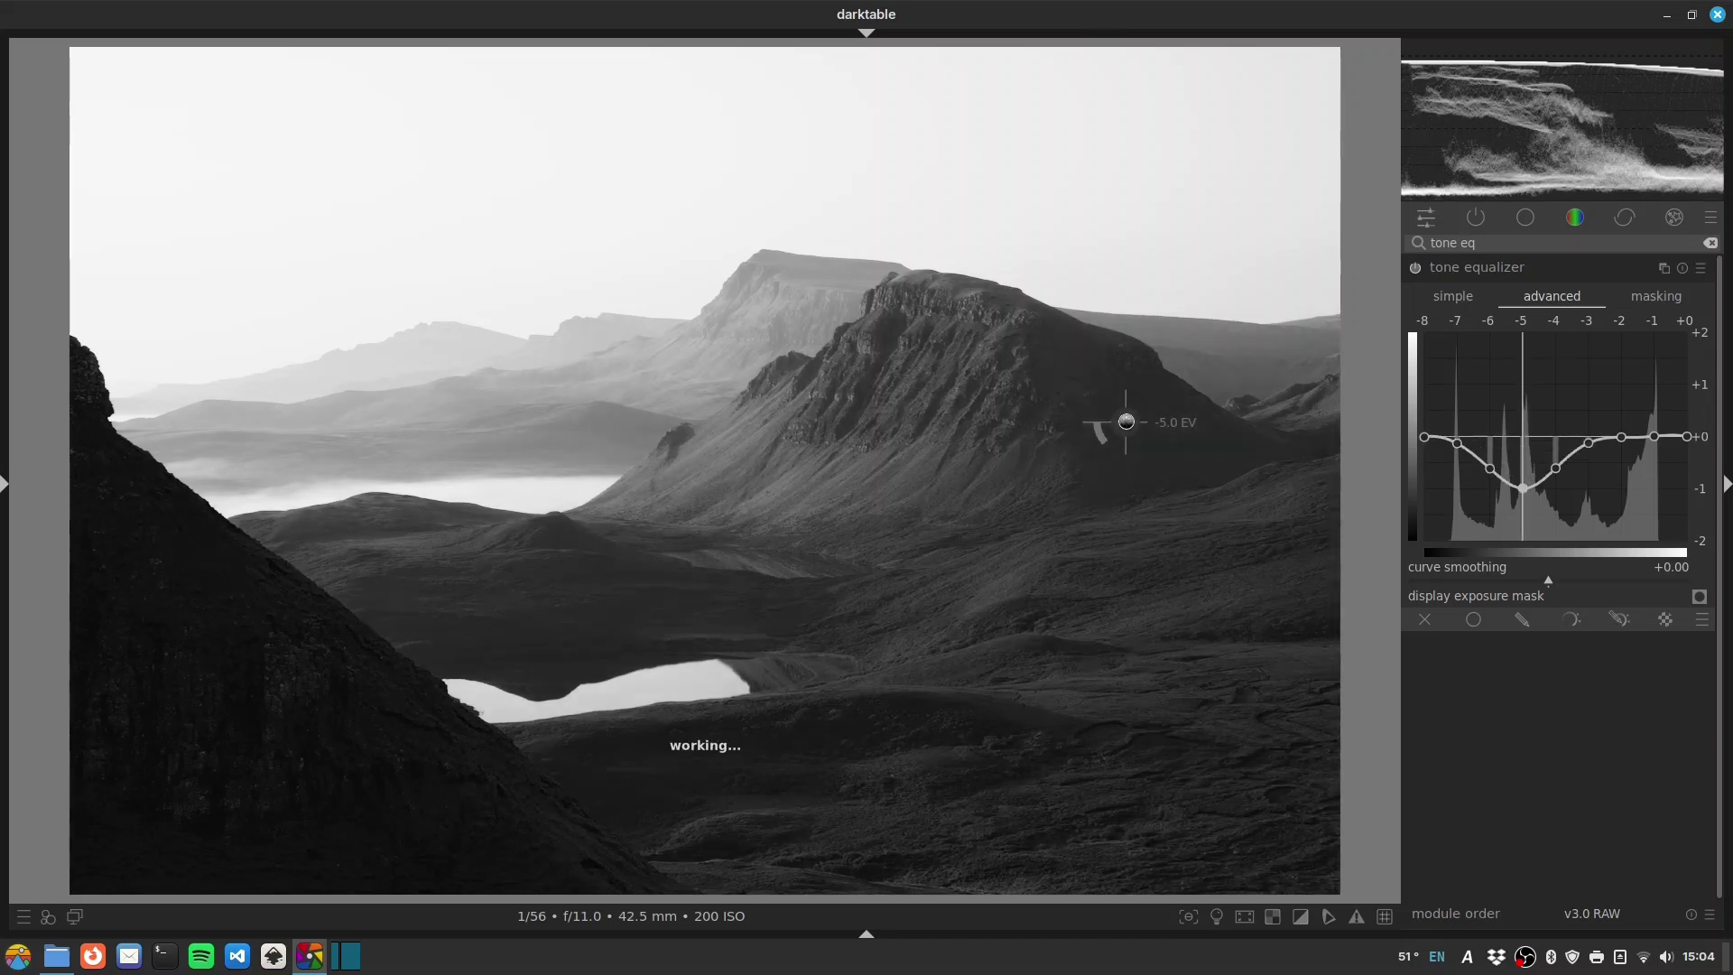
{"action": "scroll", "coordinate": [1126, 425], "scroll_direction": "down", "scroll_amount": 3}
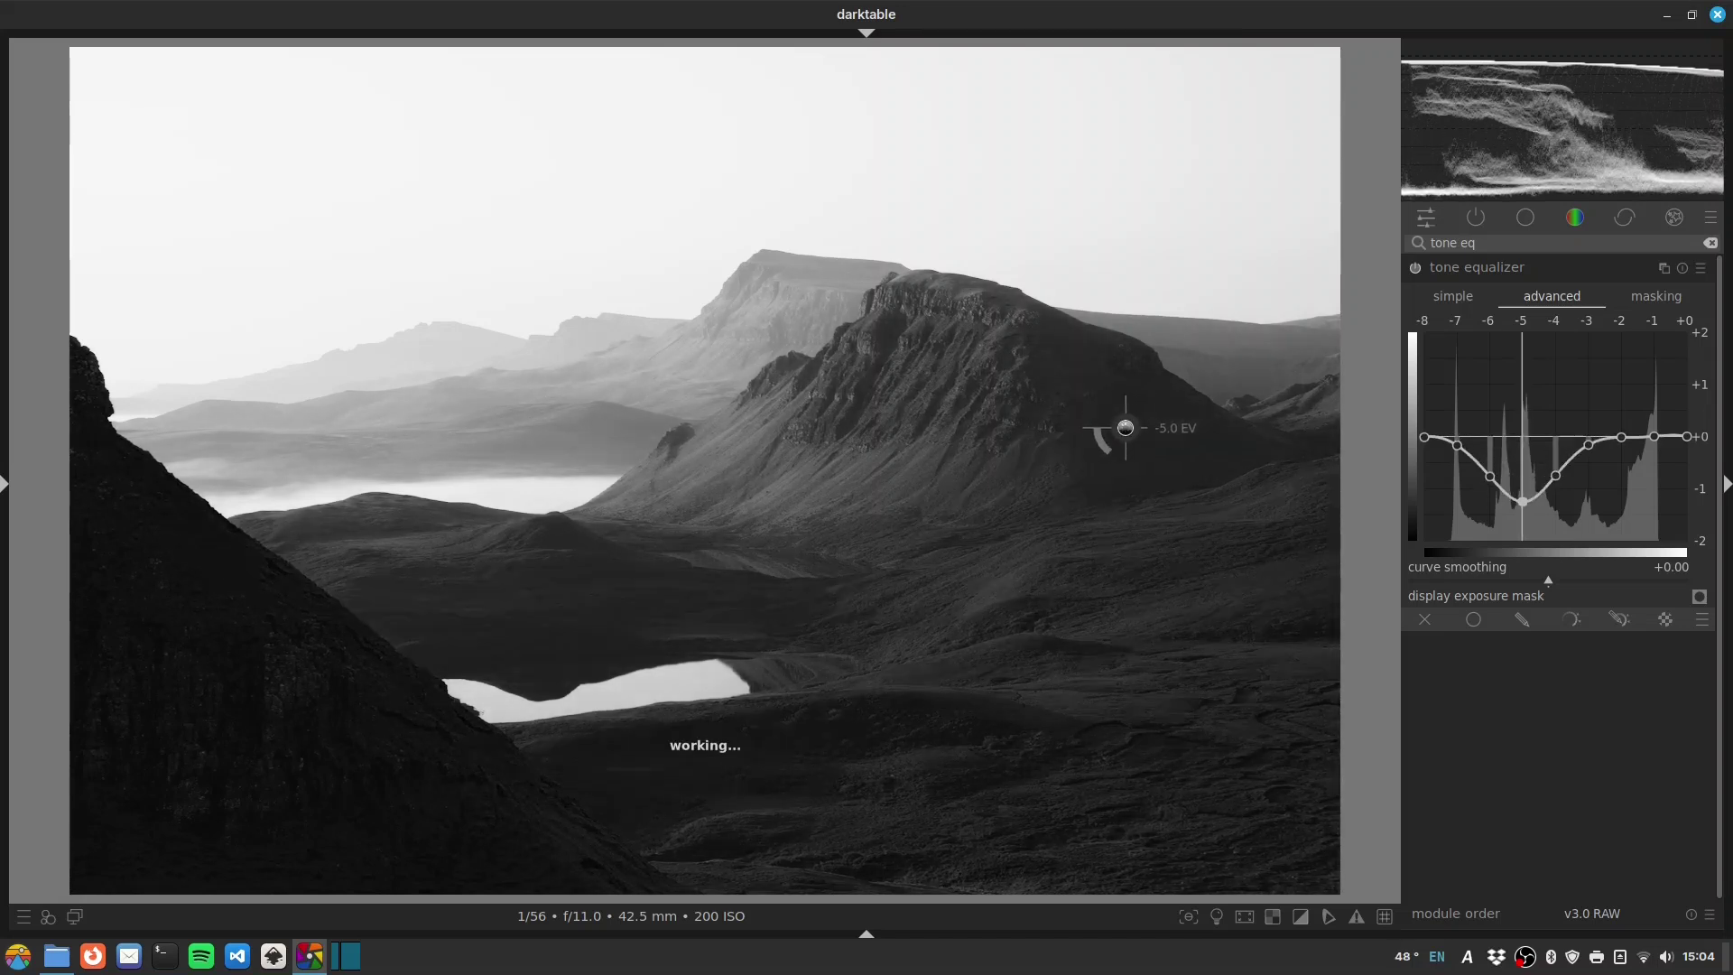
{"action": "scroll", "coordinate": [1123, 425], "scroll_direction": "up", "scroll_amount": 2}
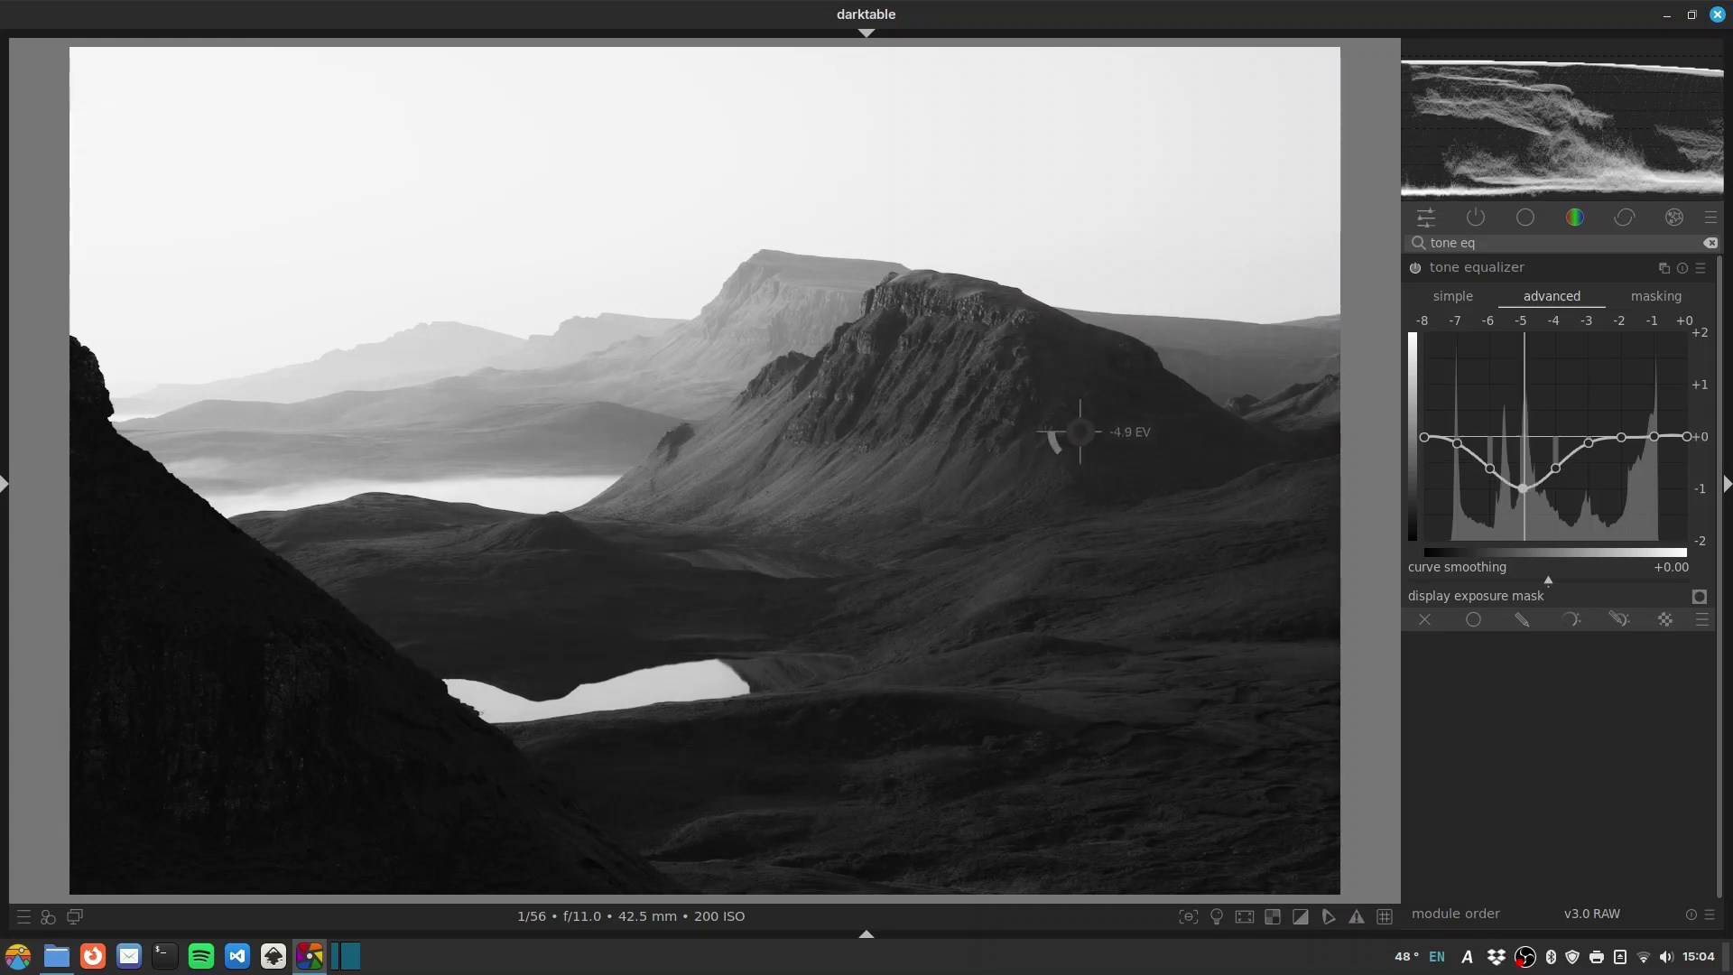
- Brighten the light tones and sky with the tone equalizer, raising the curve to about +0.8 EV at -1 EV
{"action": "scroll", "coordinate": [686, 679], "scroll_direction": "up", "scroll_amount": 2}
{"action": "scroll", "coordinate": [686, 679], "scroll_direction": "up", "scroll_amount": 1}
{"action": "scroll", "coordinate": [605, 229], "scroll_direction": "up", "scroll_amount": 4}
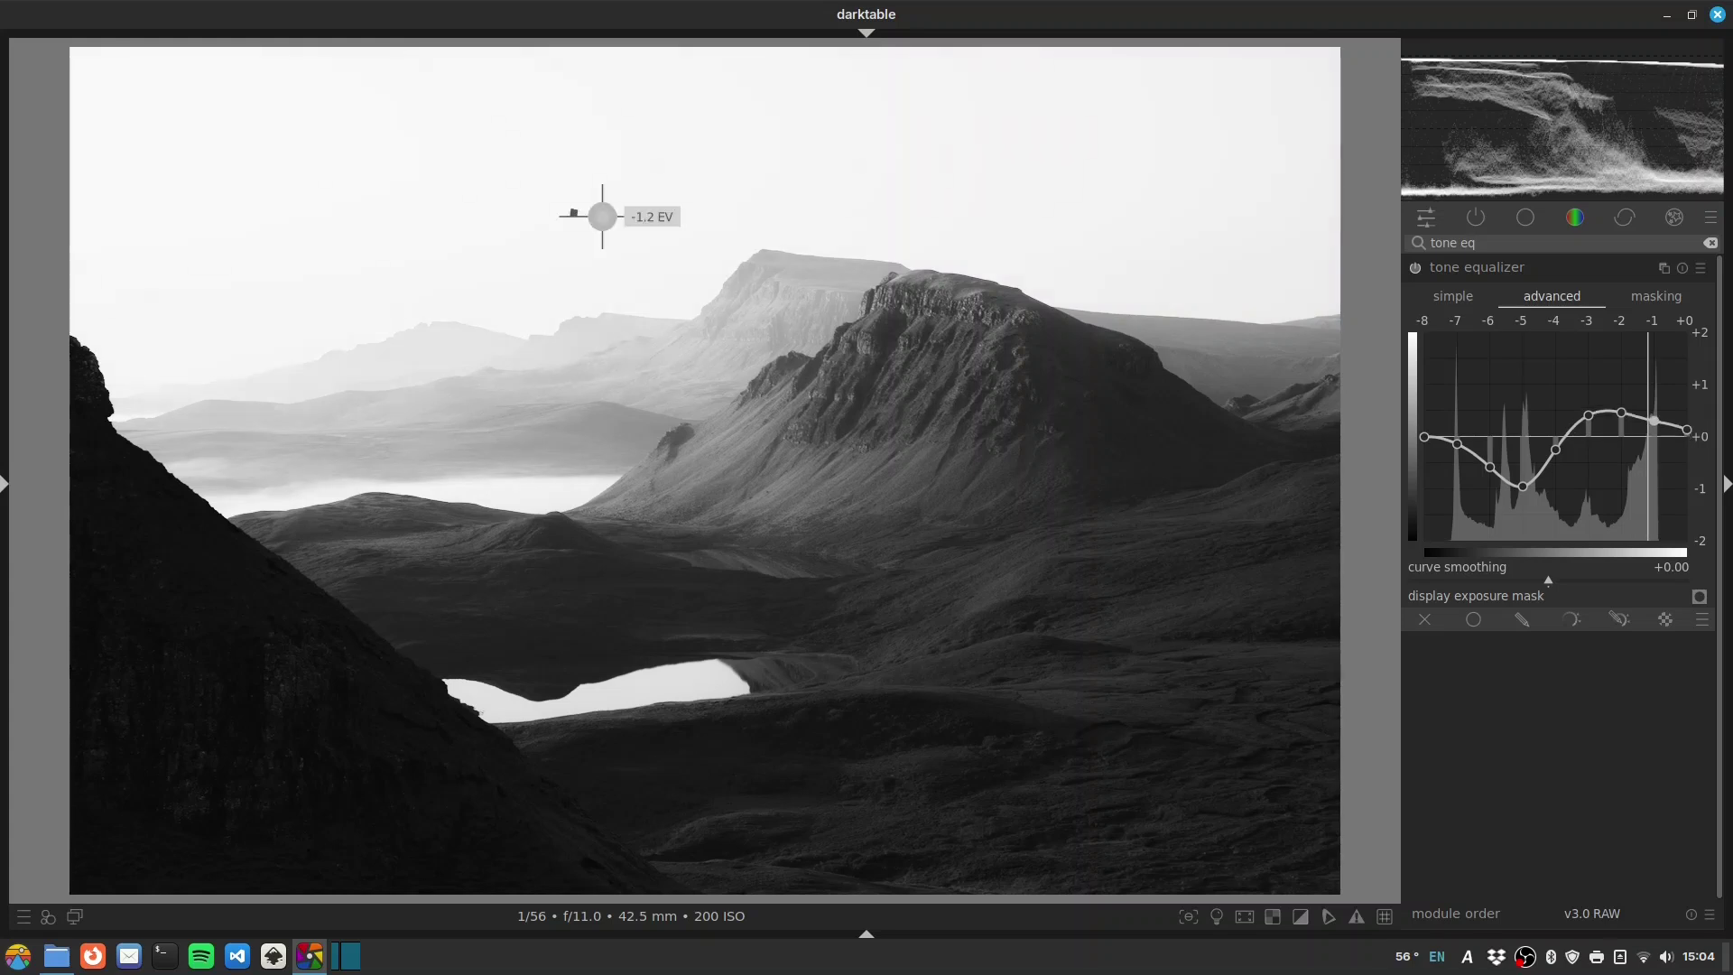
{"action": "scroll", "coordinate": [604, 217], "scroll_direction": "up", "scroll_amount": 2}
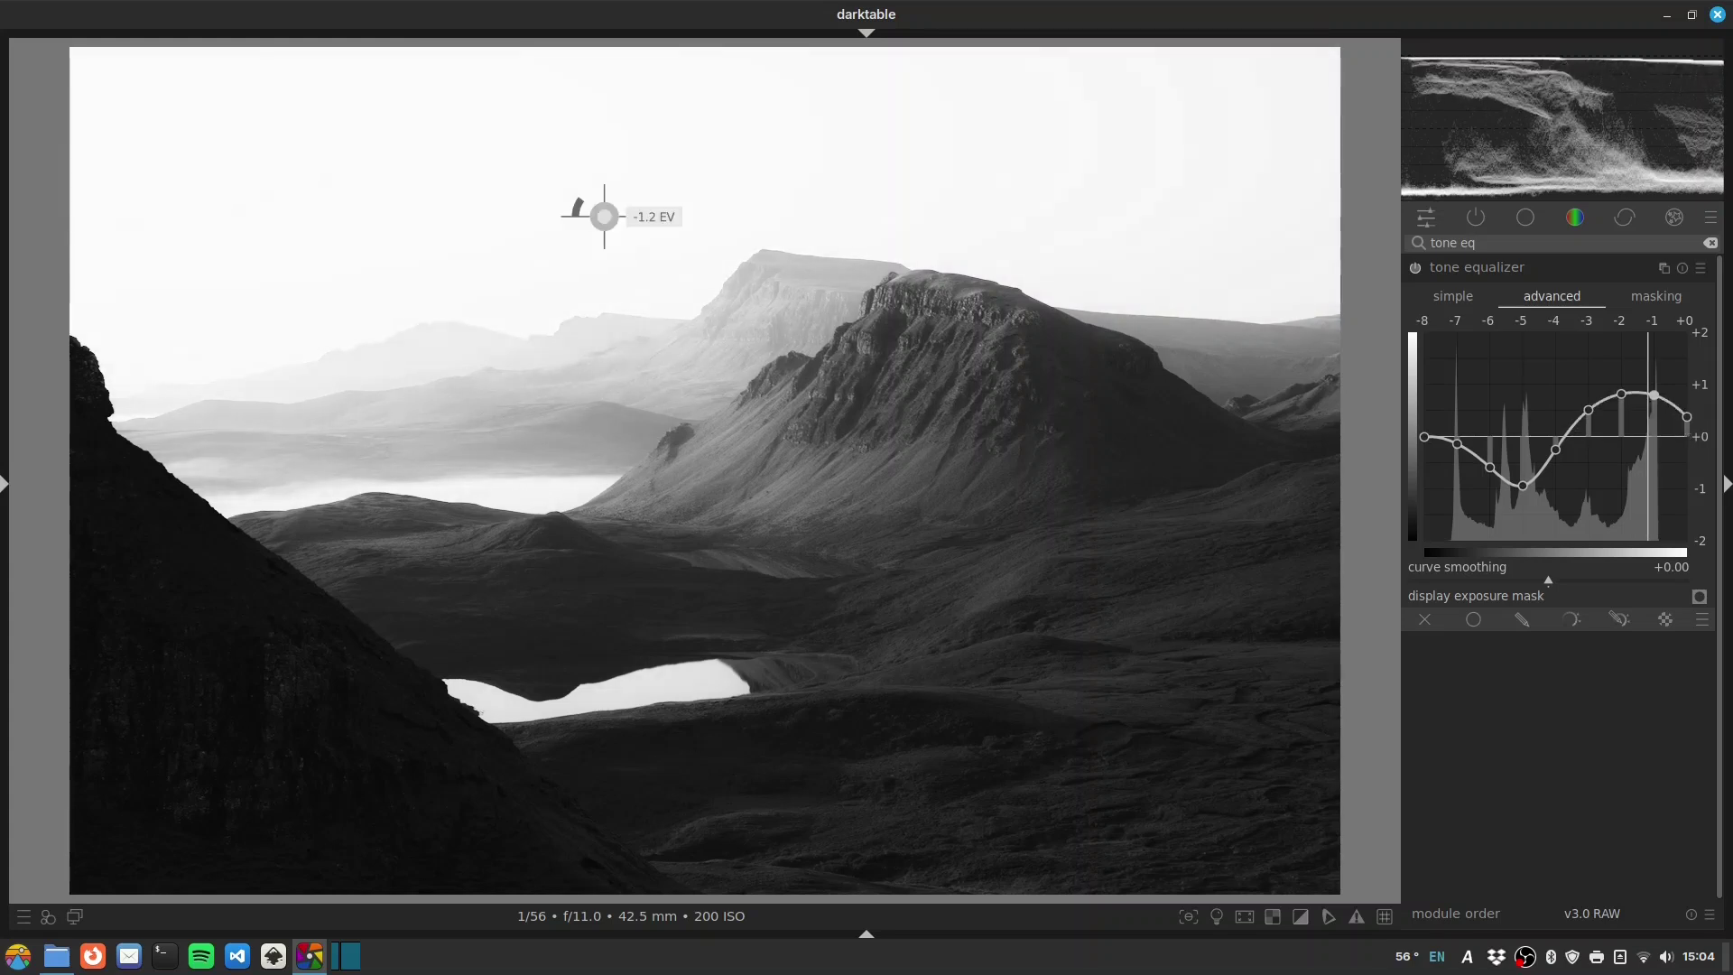
{"action": "scroll", "coordinate": [707, 680], "scroll_direction": "up", "scroll_amount": 2}
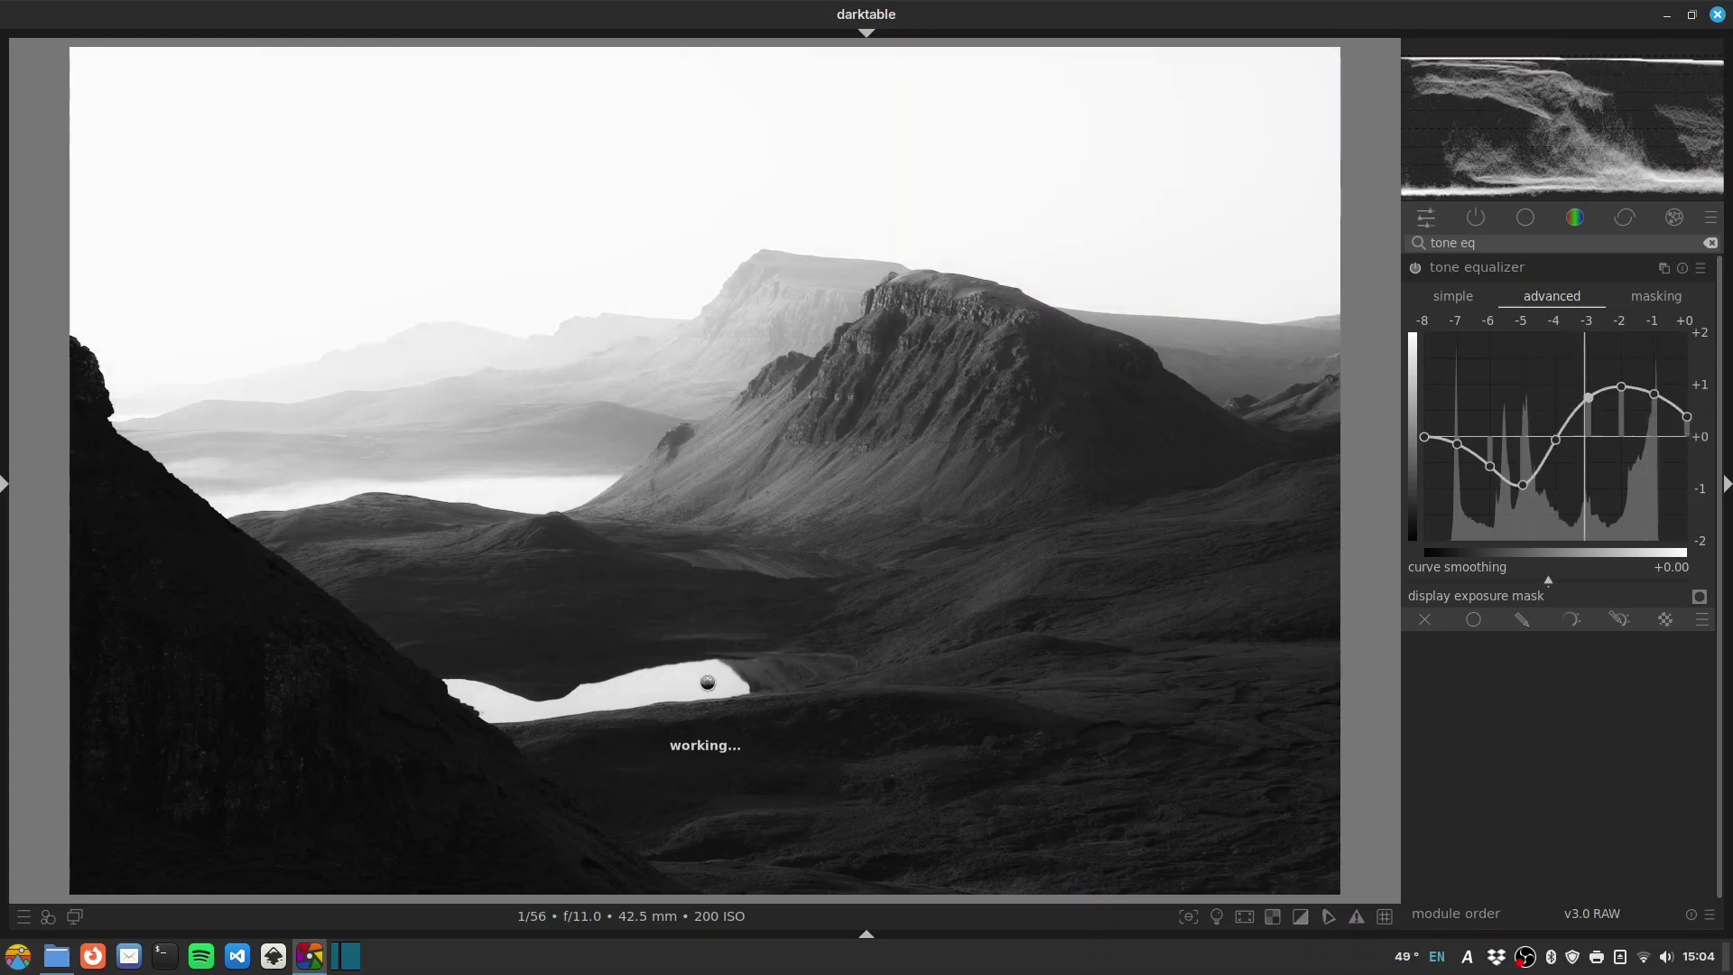
{"action": "scroll", "coordinate": [707, 681], "scroll_direction": "down", "scroll_amount": 2}
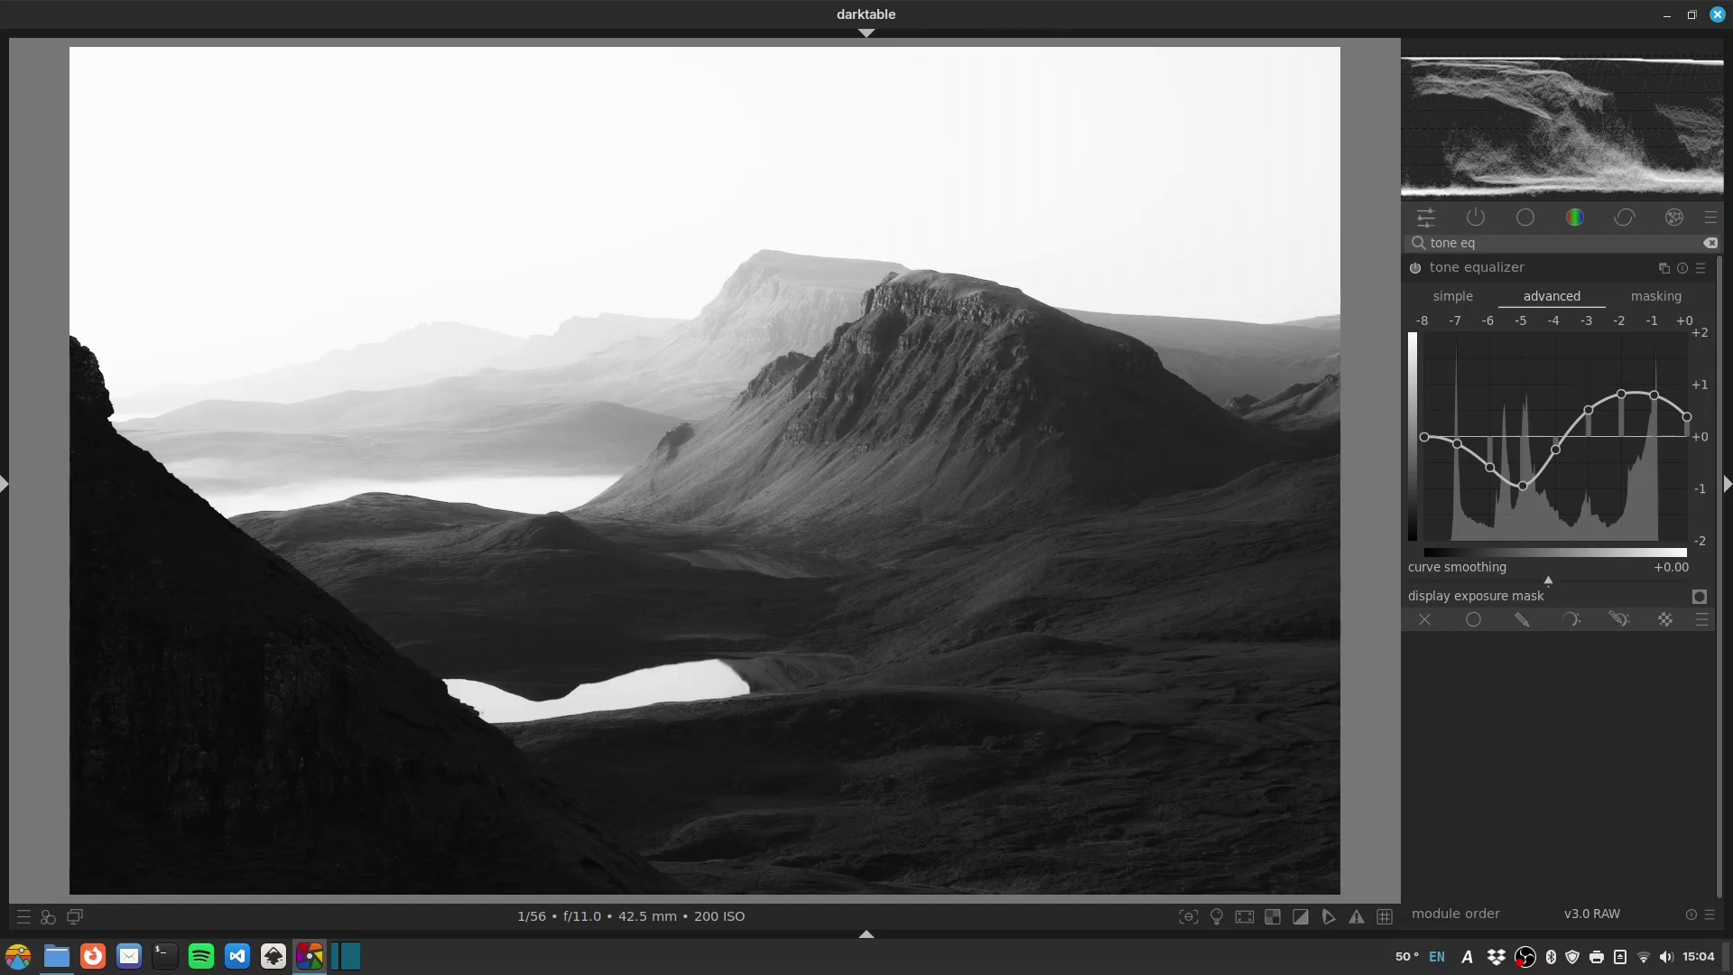
- Lower the tone equalizer curve to about -1.2 EV at -7 EV, and raise its -4 EV node to just below zero
{"action": "left_click", "coordinate": [1475, 216]}
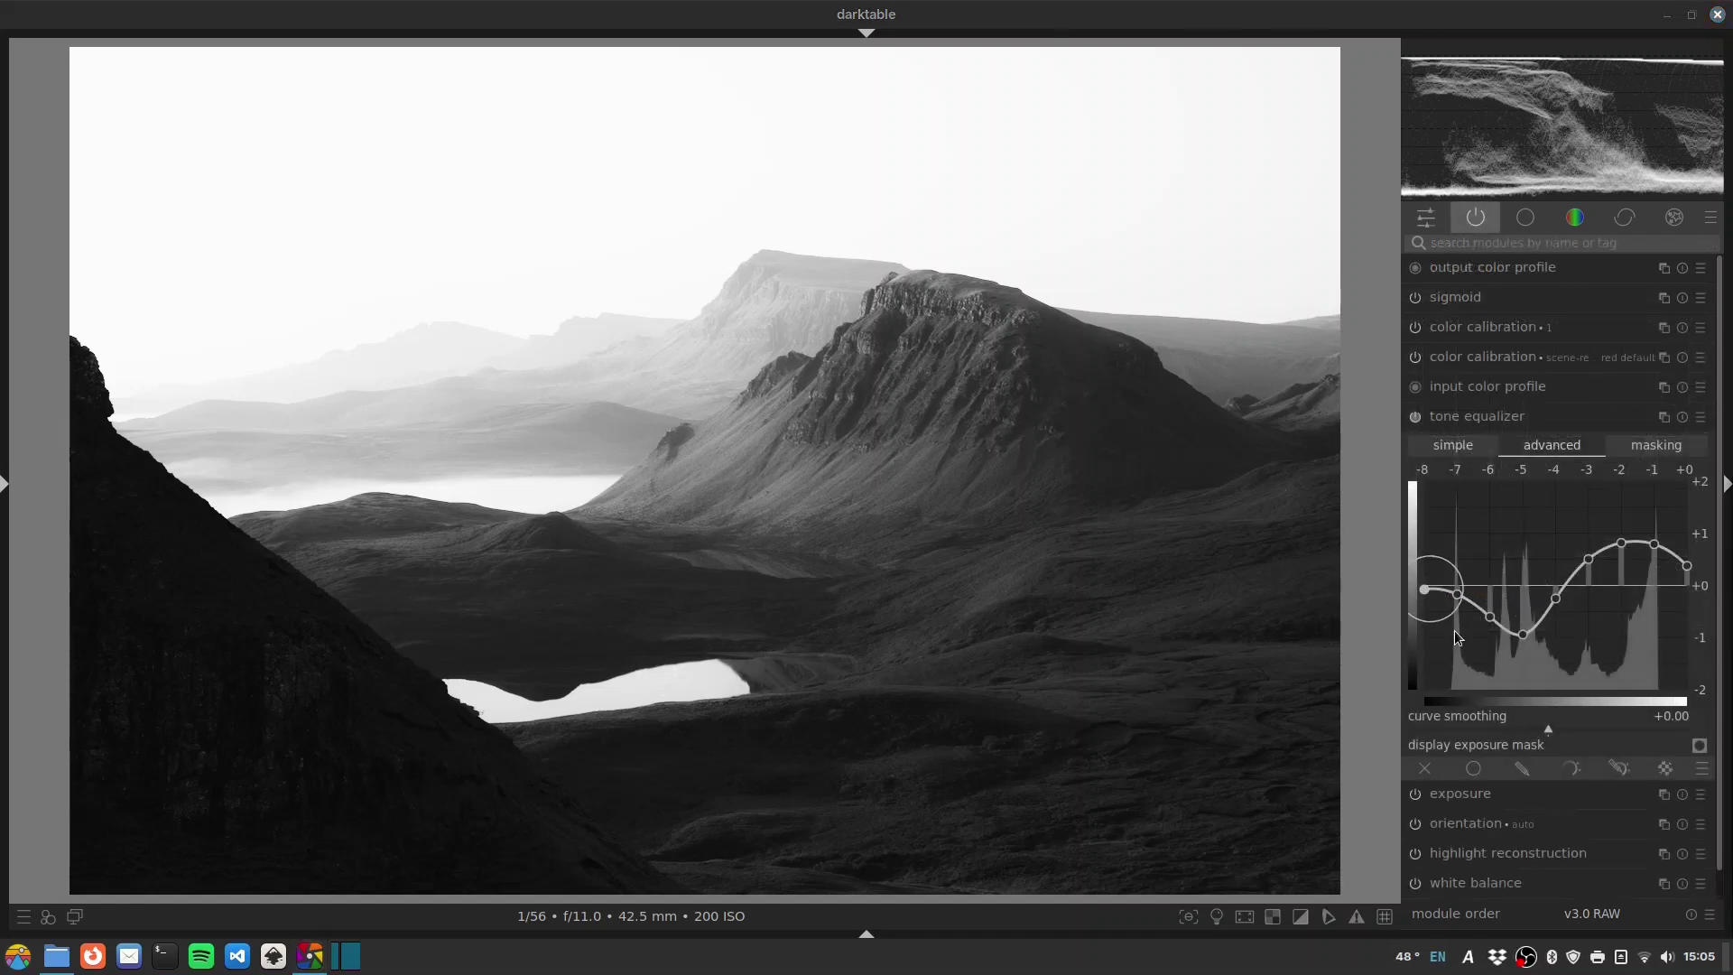
{"action": "left_click_drag", "start_coordinate": [1462, 602], "coordinate": [1474, 655]}
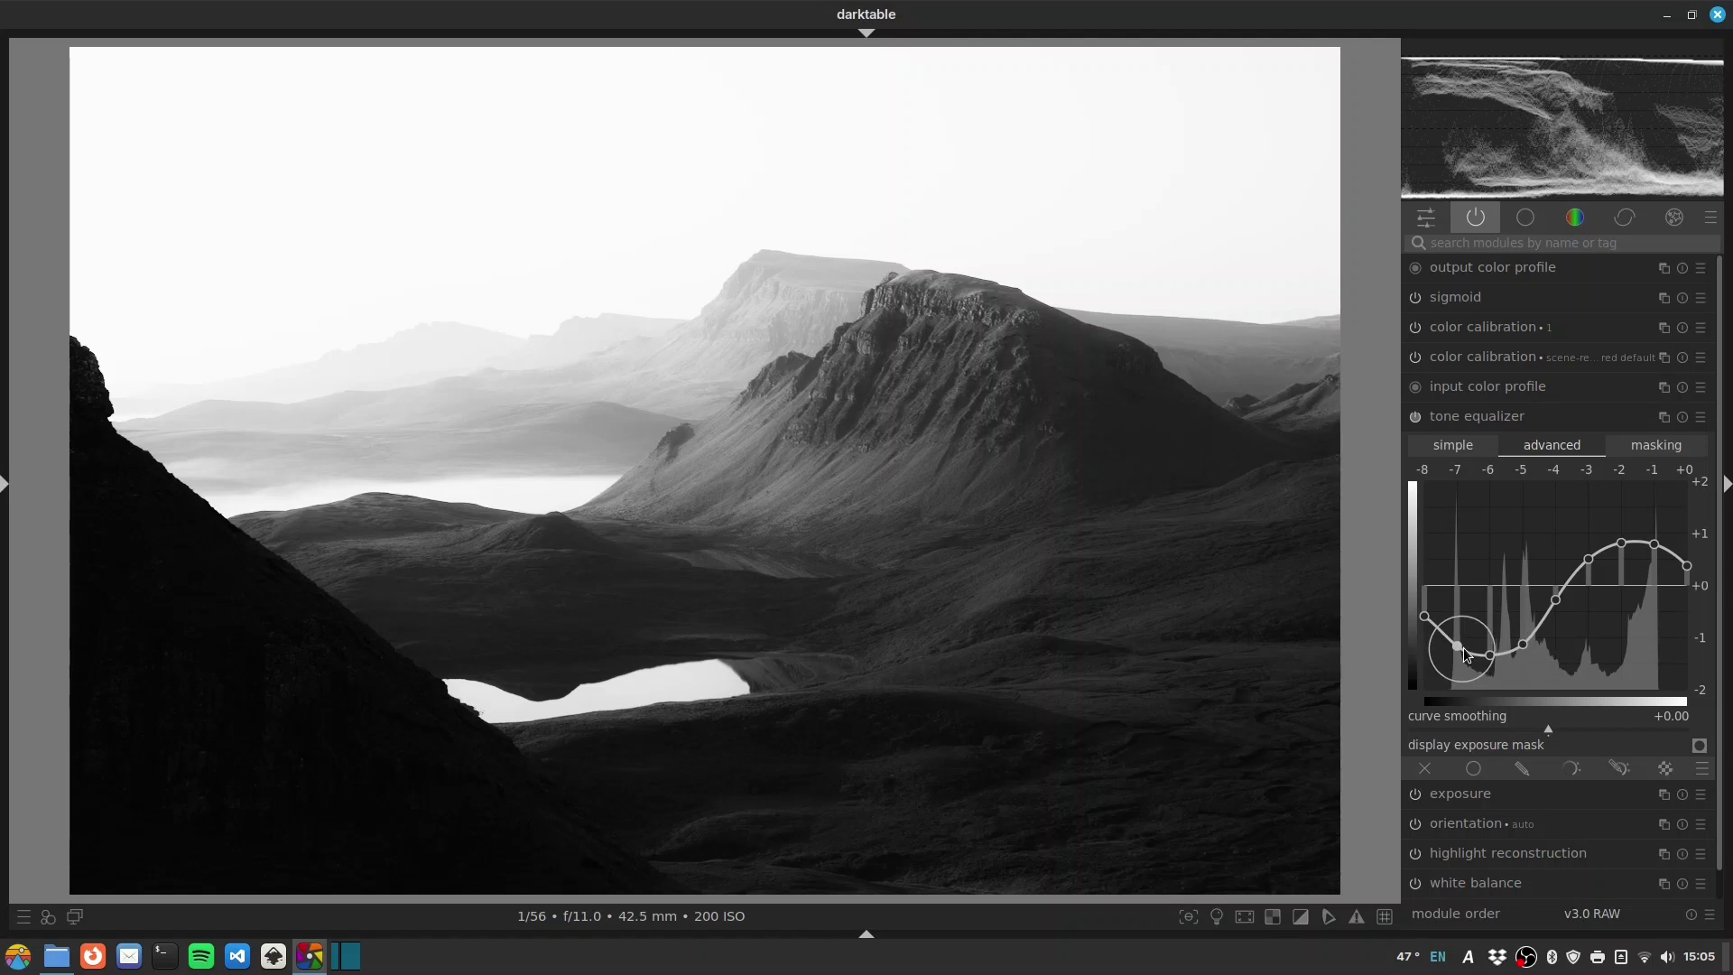
{"action": "left_click_drag", "start_coordinate": [1559, 602], "coordinate": [1559, 588]}
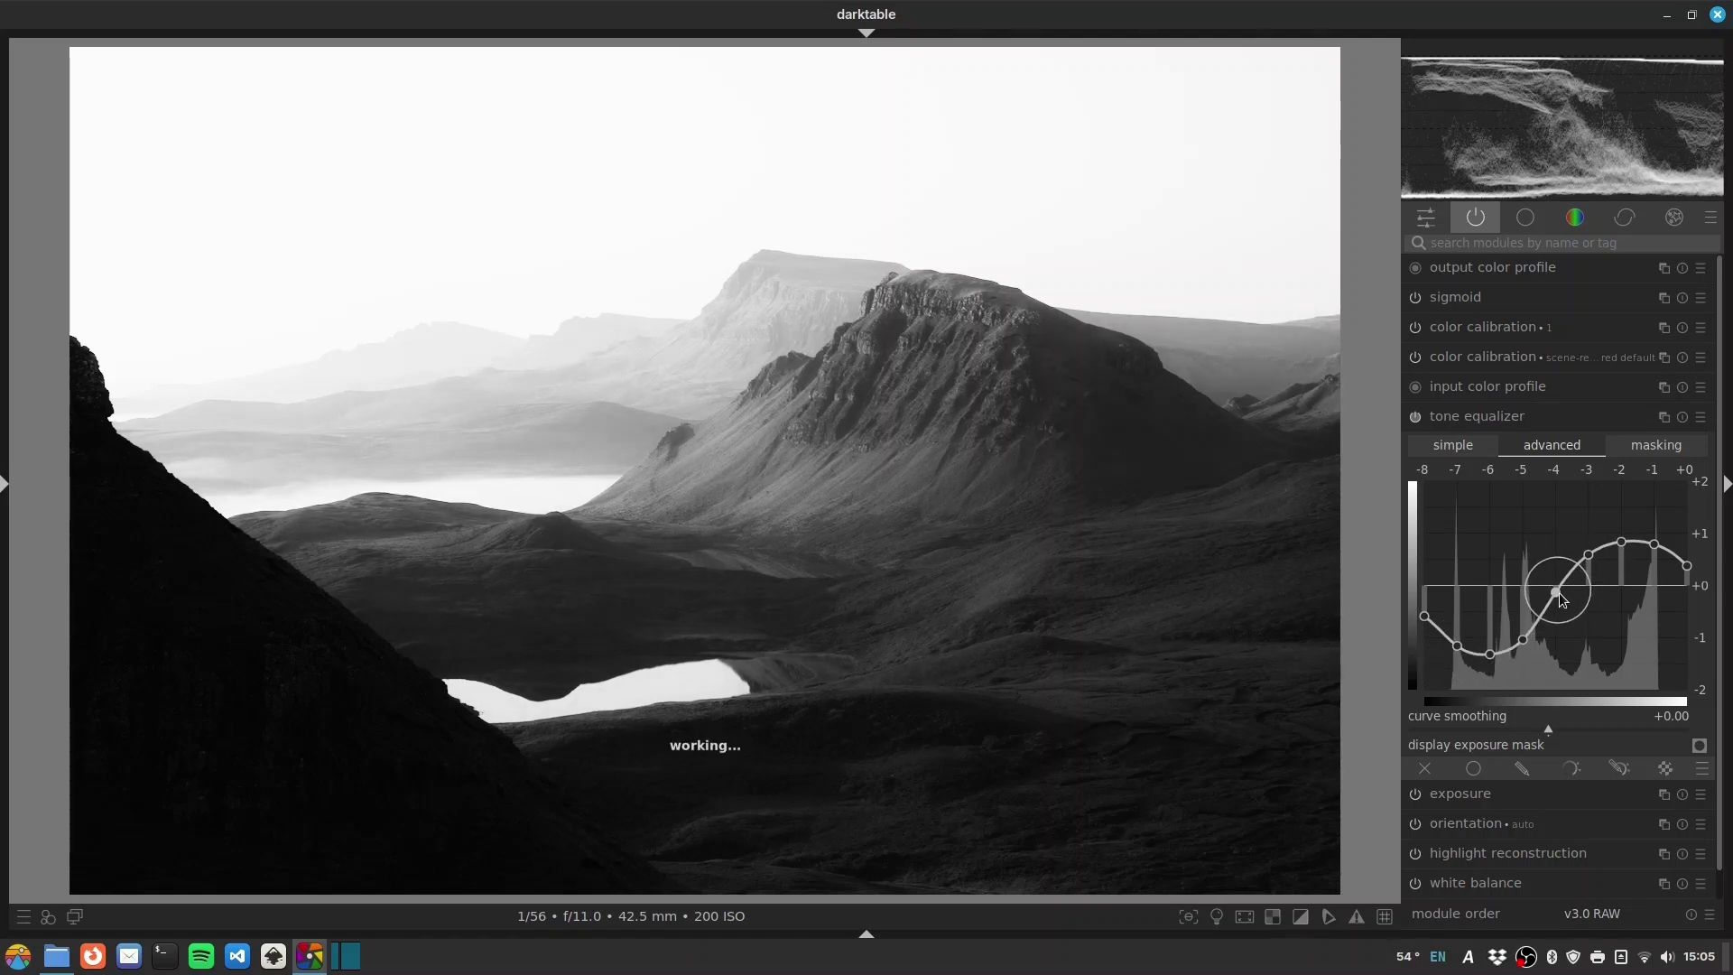
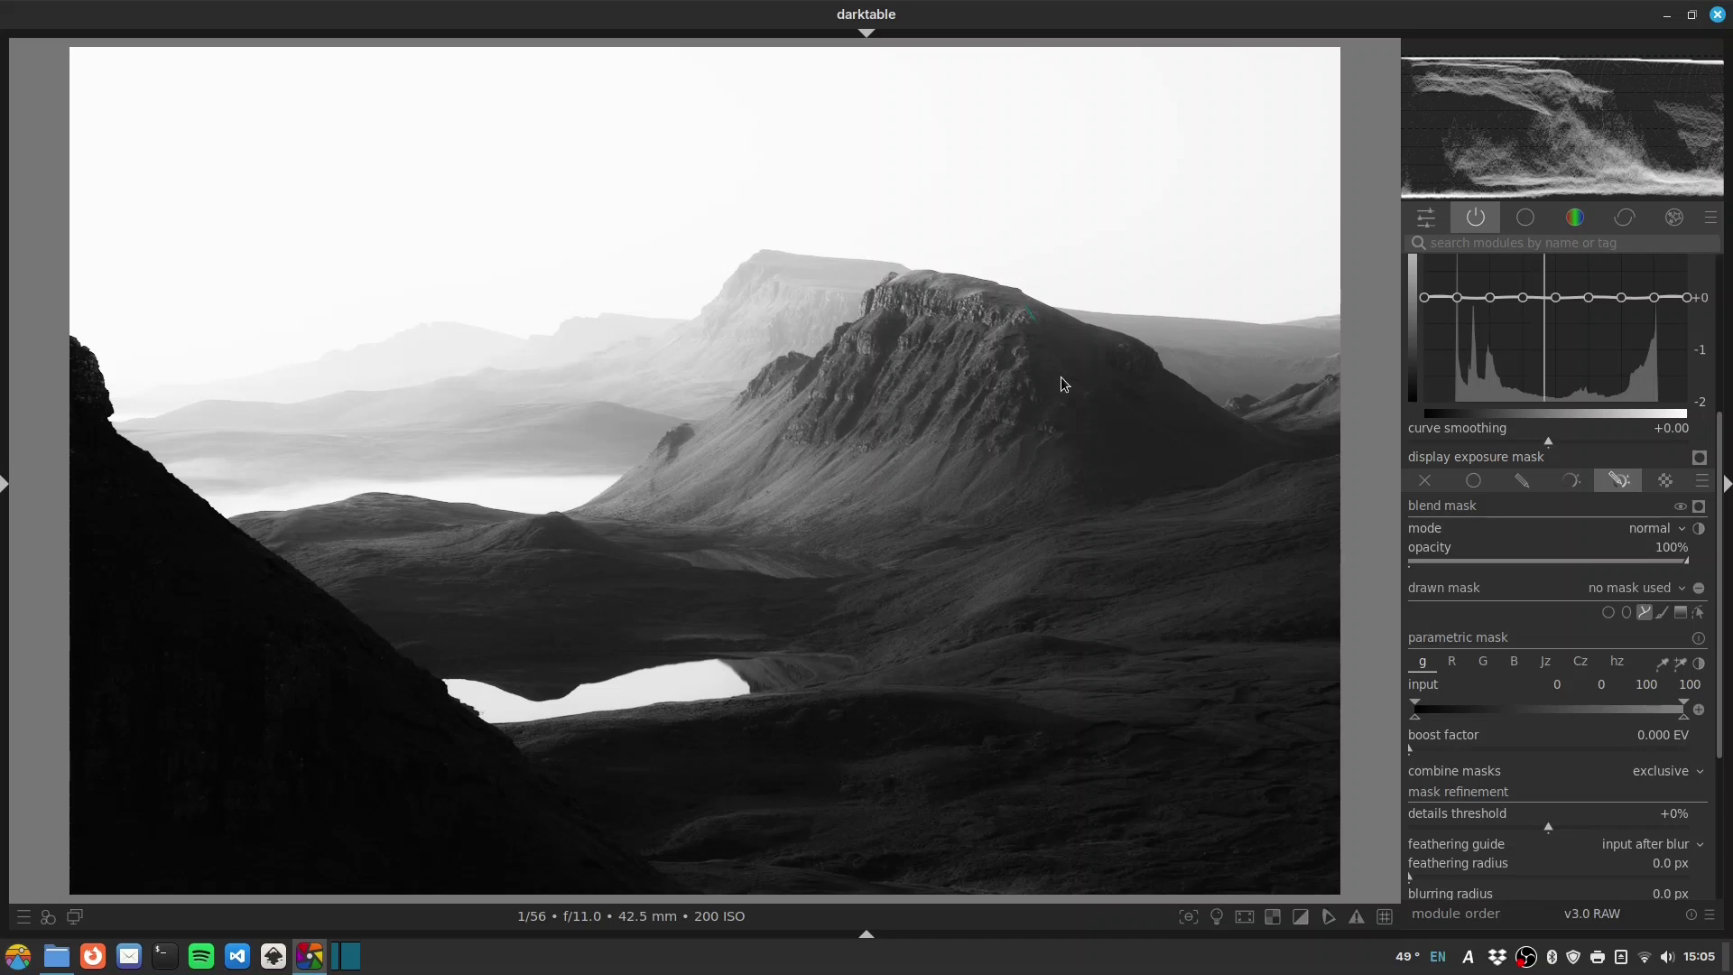
- Draw a path mask around the lit slope and summit of the central mountain, refine its lower corner, and display the blend mask
{"action": "left_click", "coordinate": [1092, 520]}
{"action": "left_click", "coordinate": [908, 556]}
{"action": "left_click", "coordinate": [646, 520]}
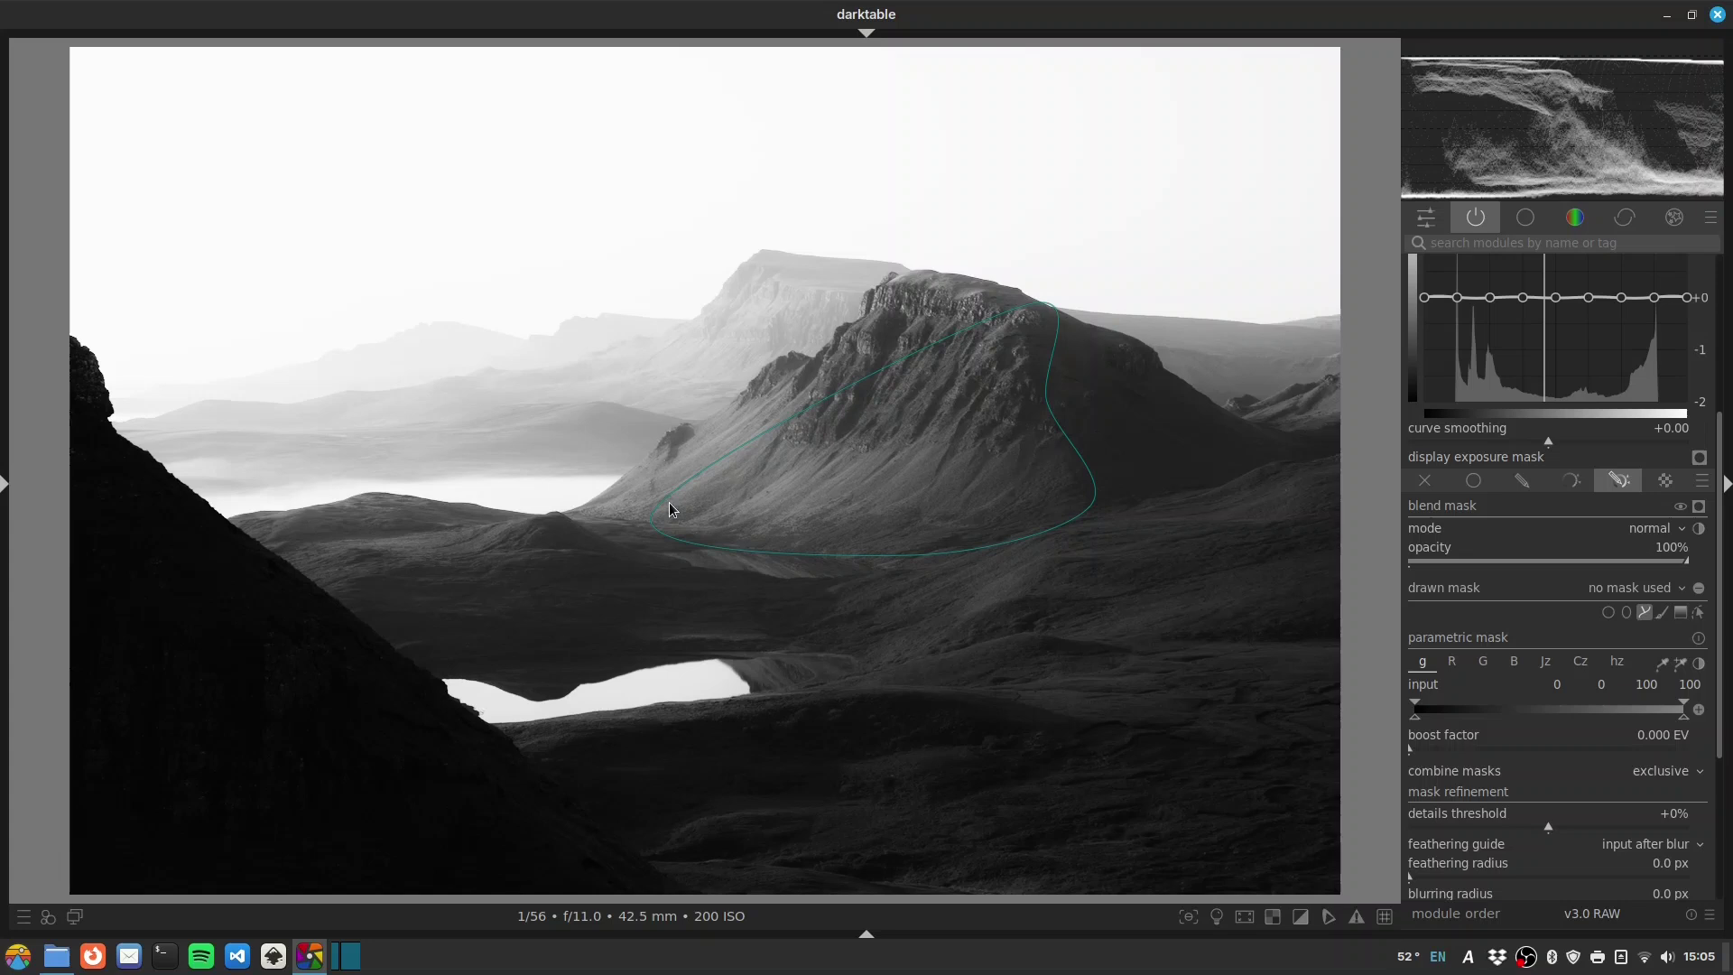
{"action": "left_click", "coordinate": [570, 507]}
{"action": "left_click", "coordinate": [773, 361]}
{"action": "left_click", "coordinate": [836, 331]}
{"action": "left_click", "coordinate": [928, 269]}
{"action": "right_click", "coordinate": [1002, 284]}
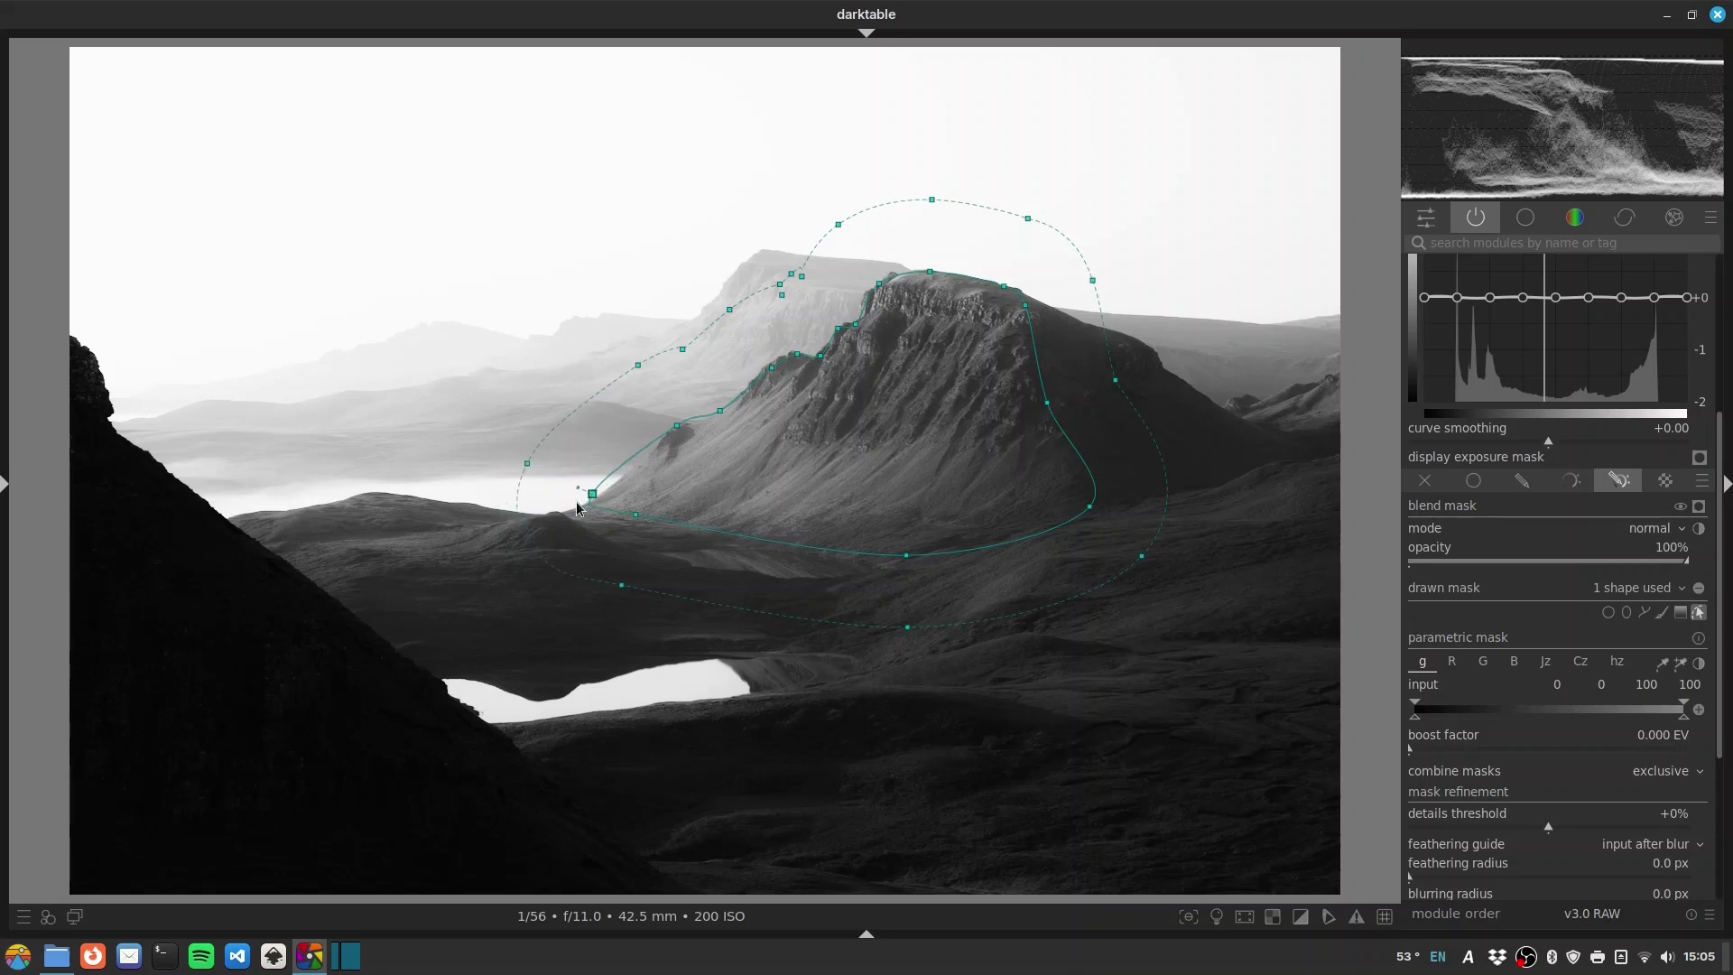
{"action": "left_click_drag", "start_coordinate": [619, 471], "coordinate": [624, 479]}
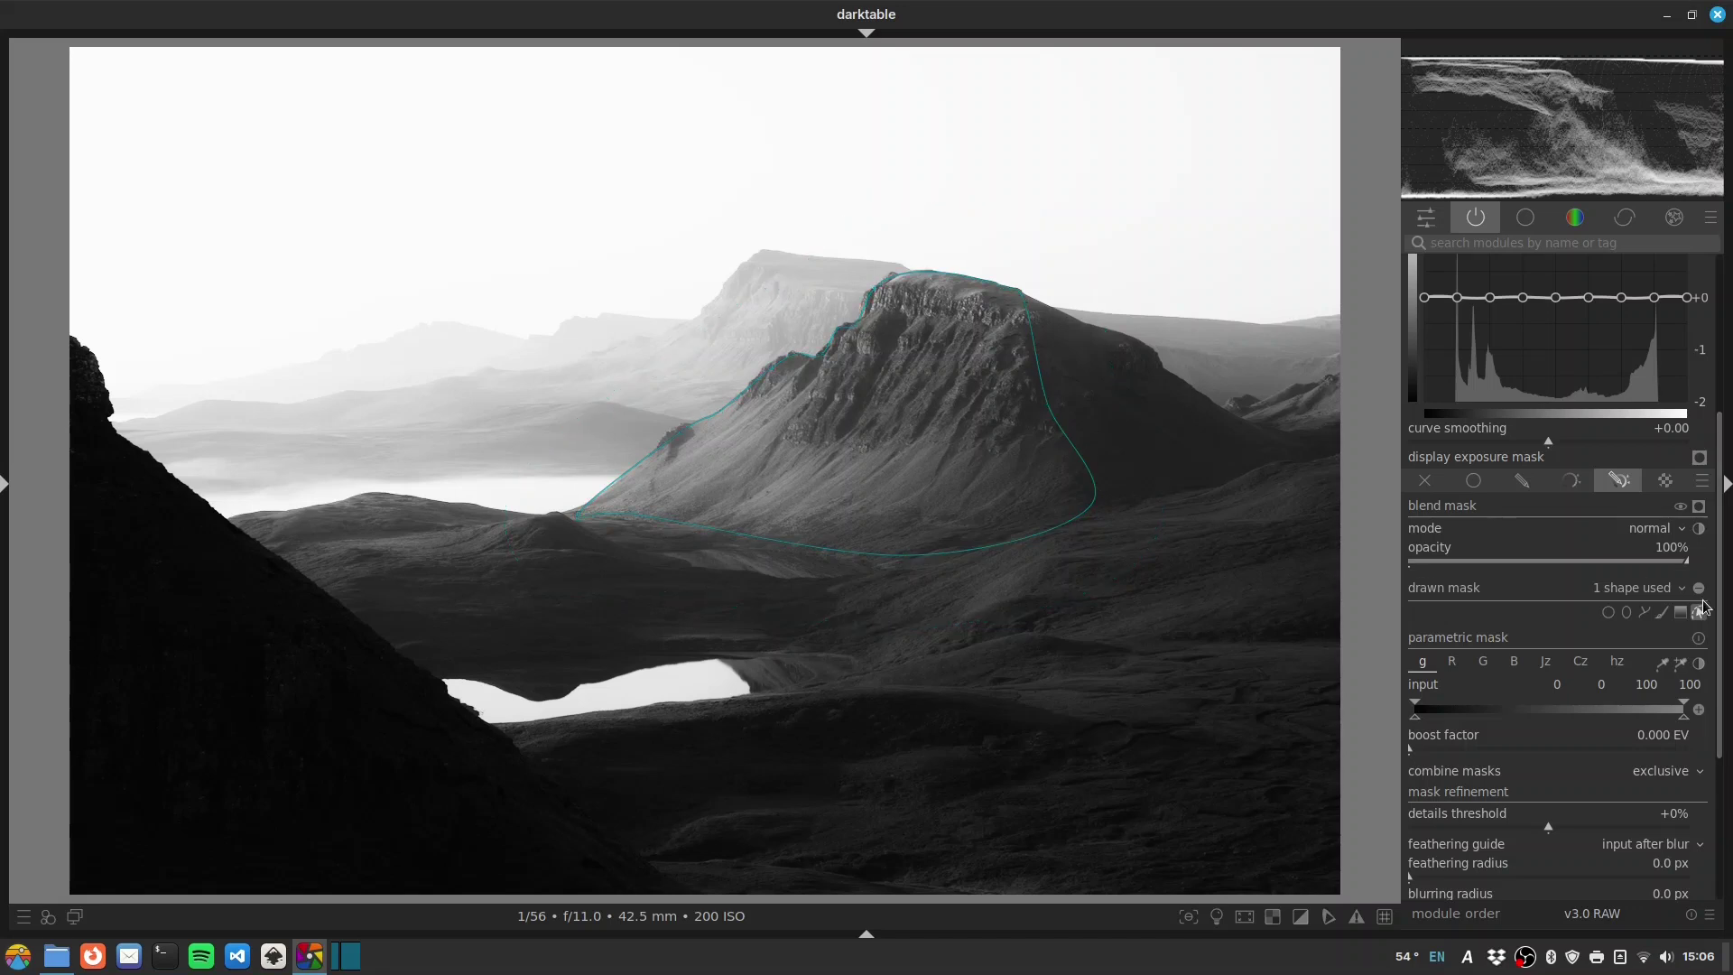
{"action": "left_click", "coordinate": [1699, 507]}
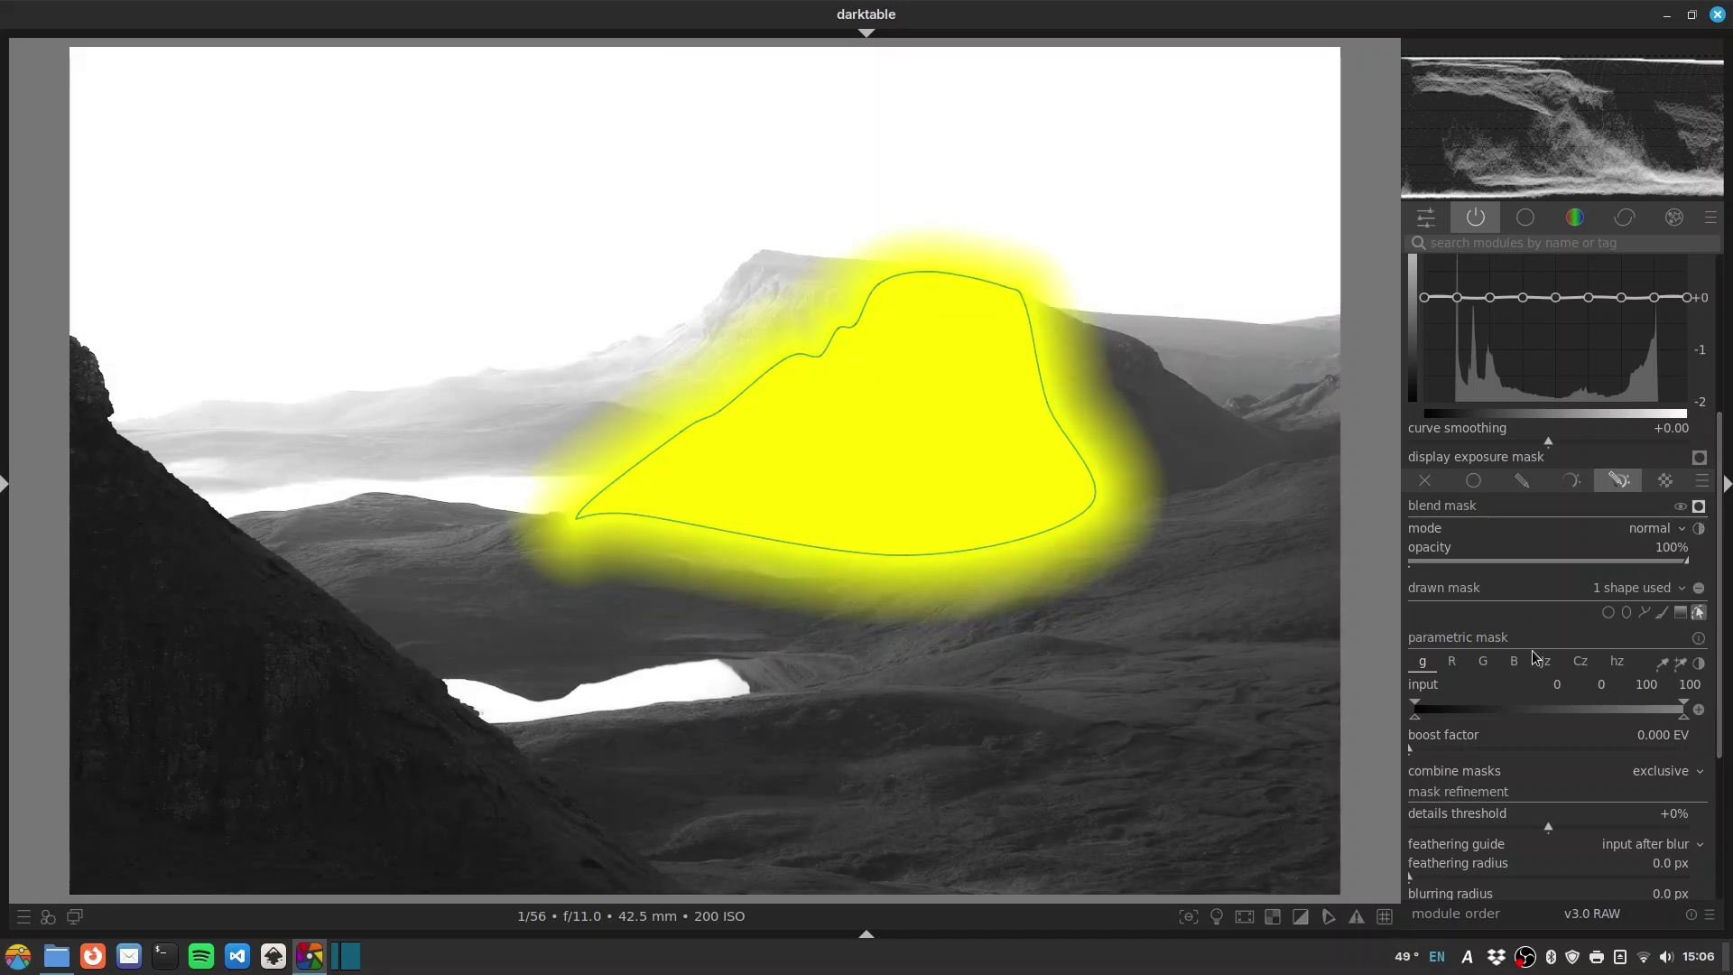
- Refine the mountain mask with 59 px feathering, 14.5 px blurring and -20% mask opacity, limiting its gray input range to upper bounds 41.6 and 51.4
{"action": "left_click_drag", "start_coordinate": [1437, 875], "coordinate": [1473, 874]}
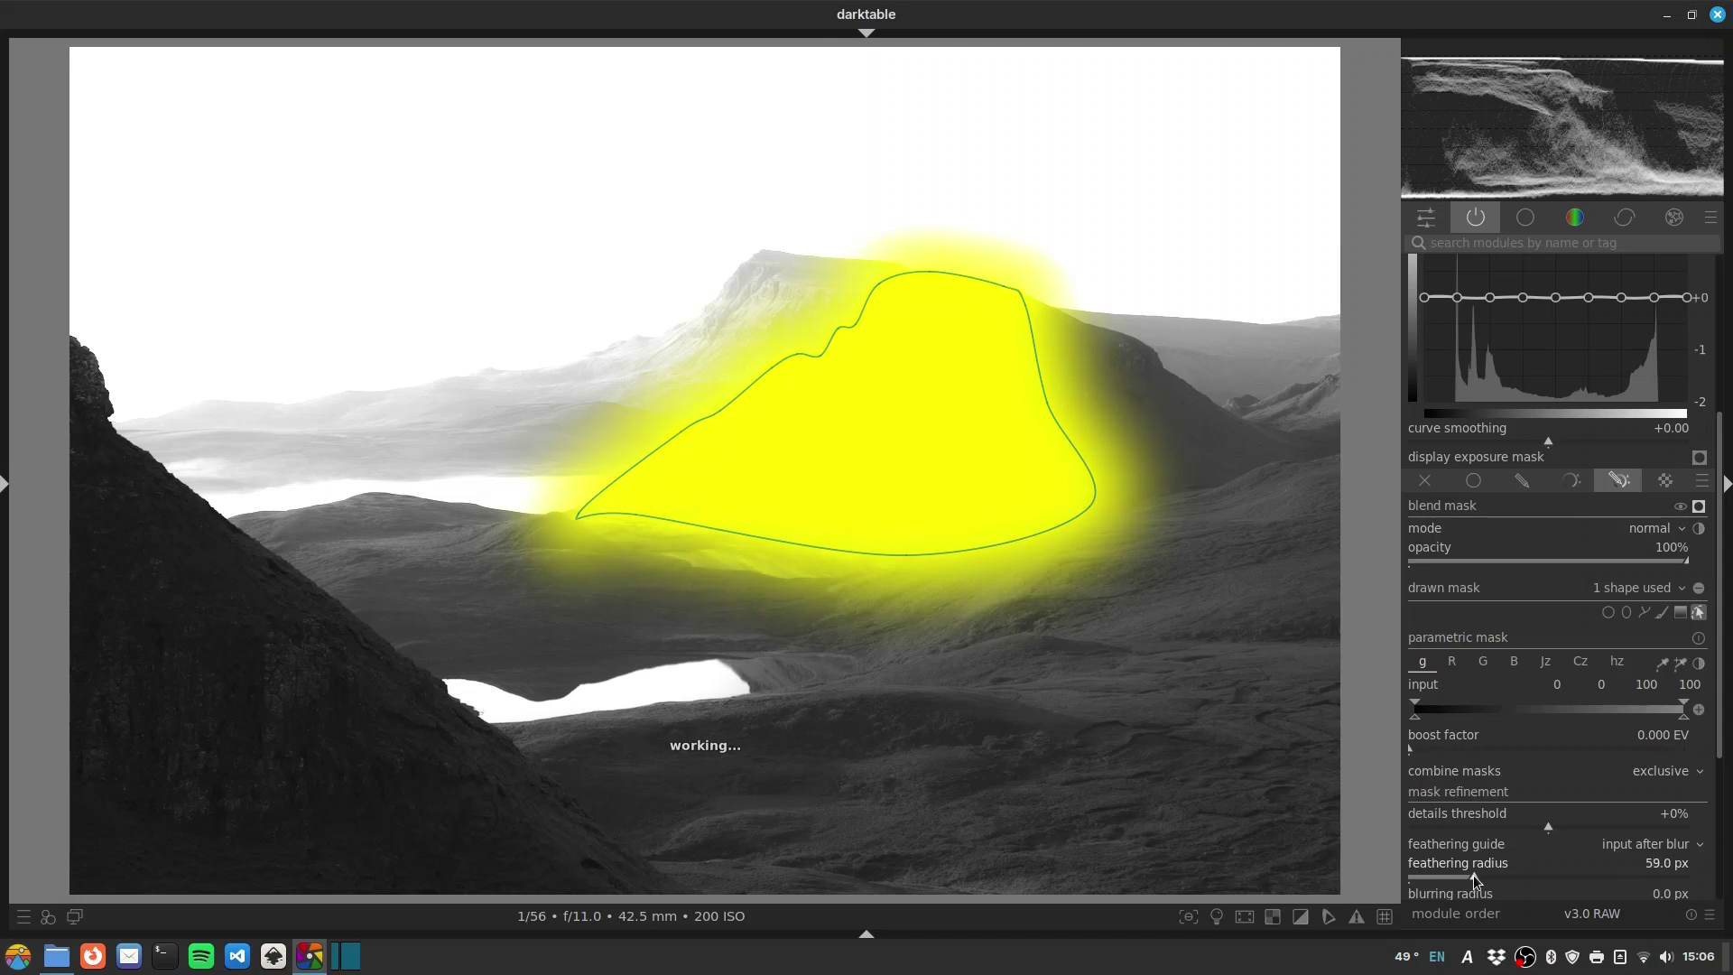
{"action": "scroll", "coordinate": [1717, 691], "scroll_direction": "down", "scroll_amount": 3}
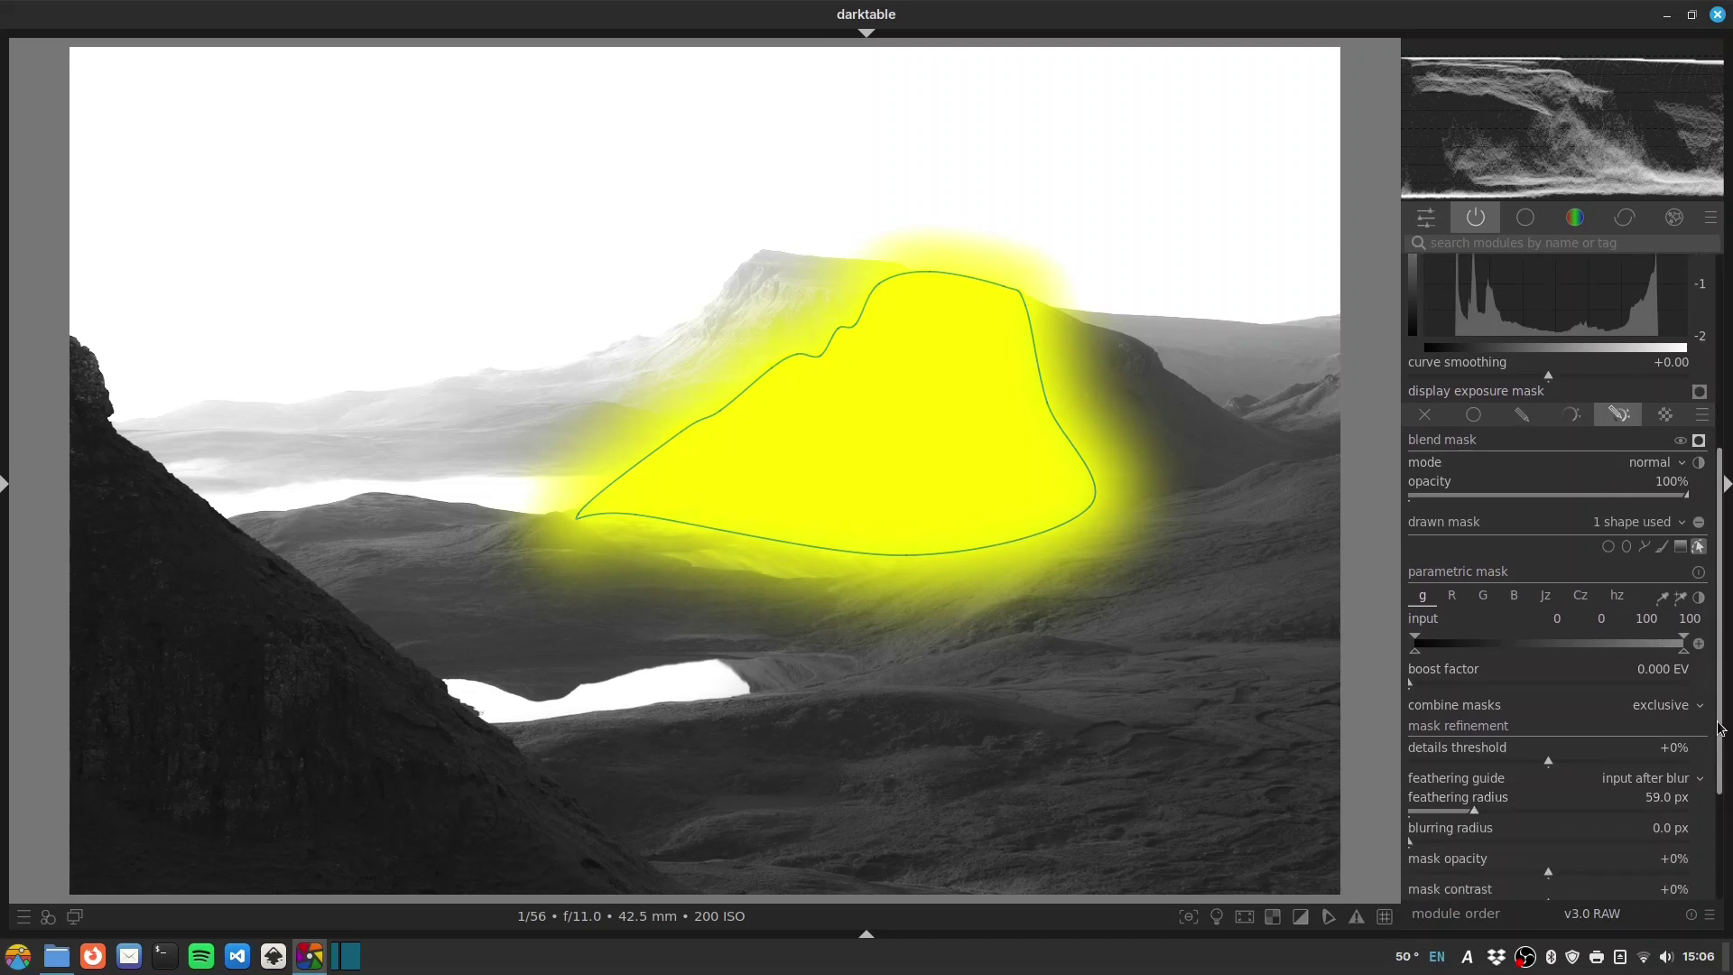
{"action": "mouse_move", "coordinate": [1535, 801]}
{"action": "left_mouse_down"}
{"action": "mouse_move", "coordinate": [1441, 776]}
{"action": "mouse_move", "coordinate": [1520, 799]}
{"action": "left_mouse_up"}
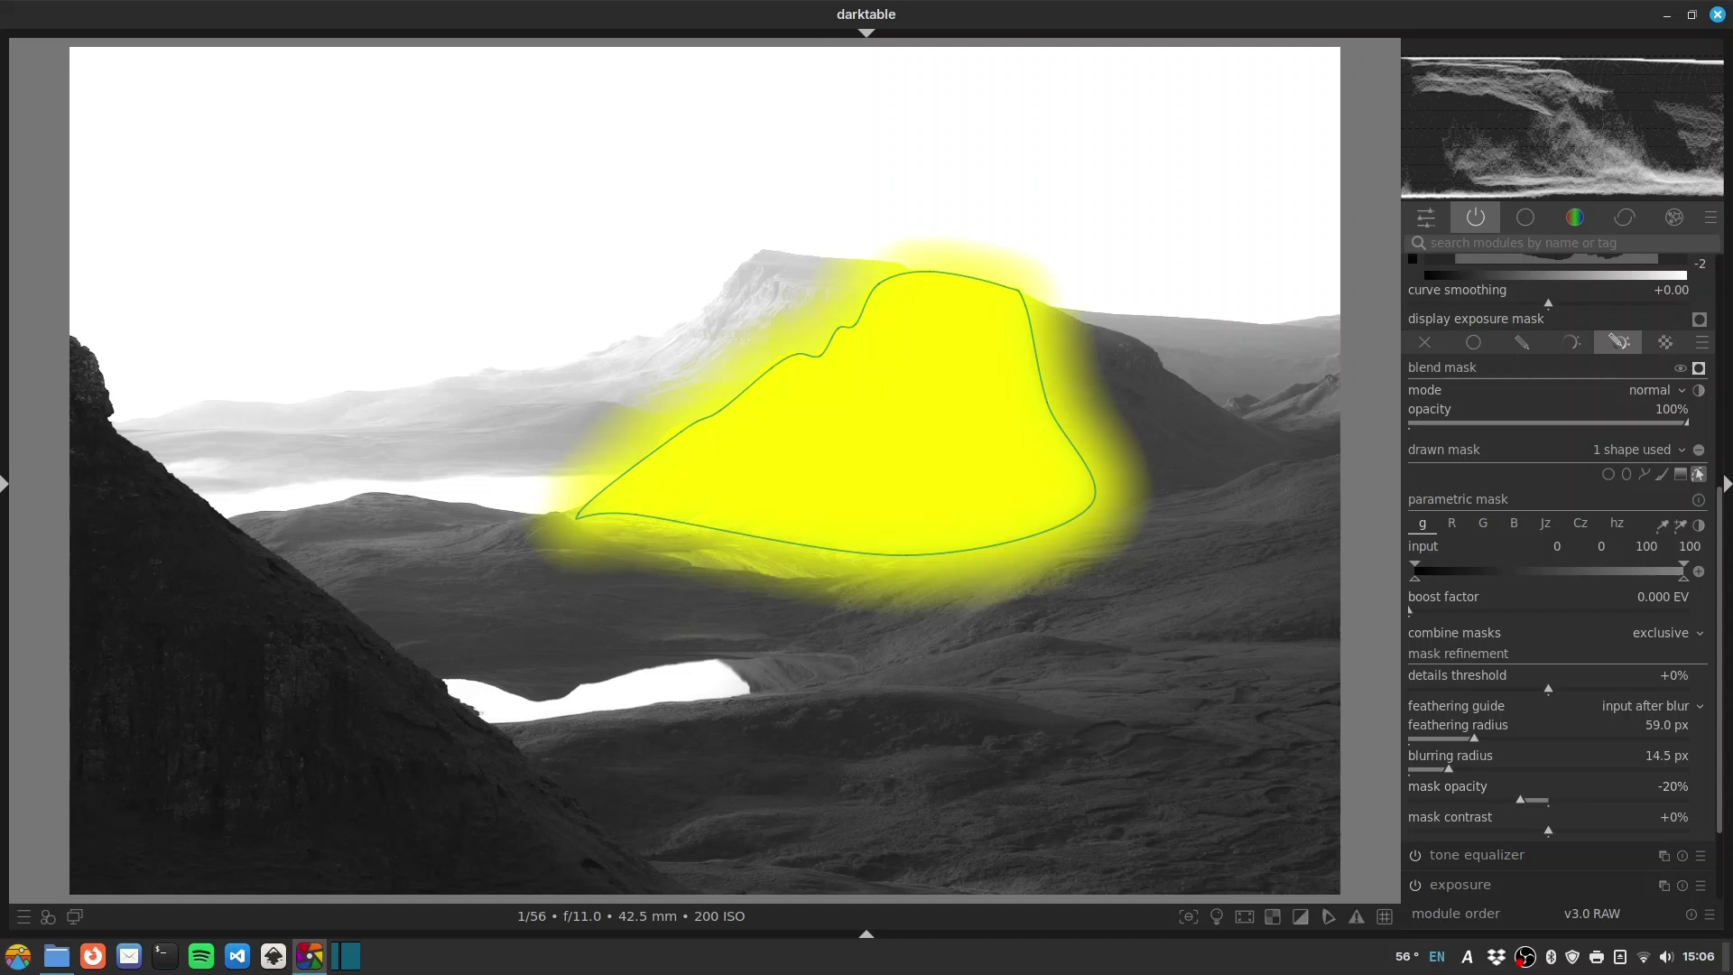
{"action": "mouse_move", "coordinate": [1681, 579]}
{"action": "left_mouse_down"}
{"action": "mouse_move", "coordinate": [1540, 581]}
{"action": "mouse_move", "coordinate": [1555, 580]}
{"action": "mouse_move", "coordinate": [1514, 565]}
{"action": "mouse_move", "coordinate": [1550, 579]}
{"action": "mouse_move", "coordinate": [1528, 563]}
{"action": "left_mouse_up"}
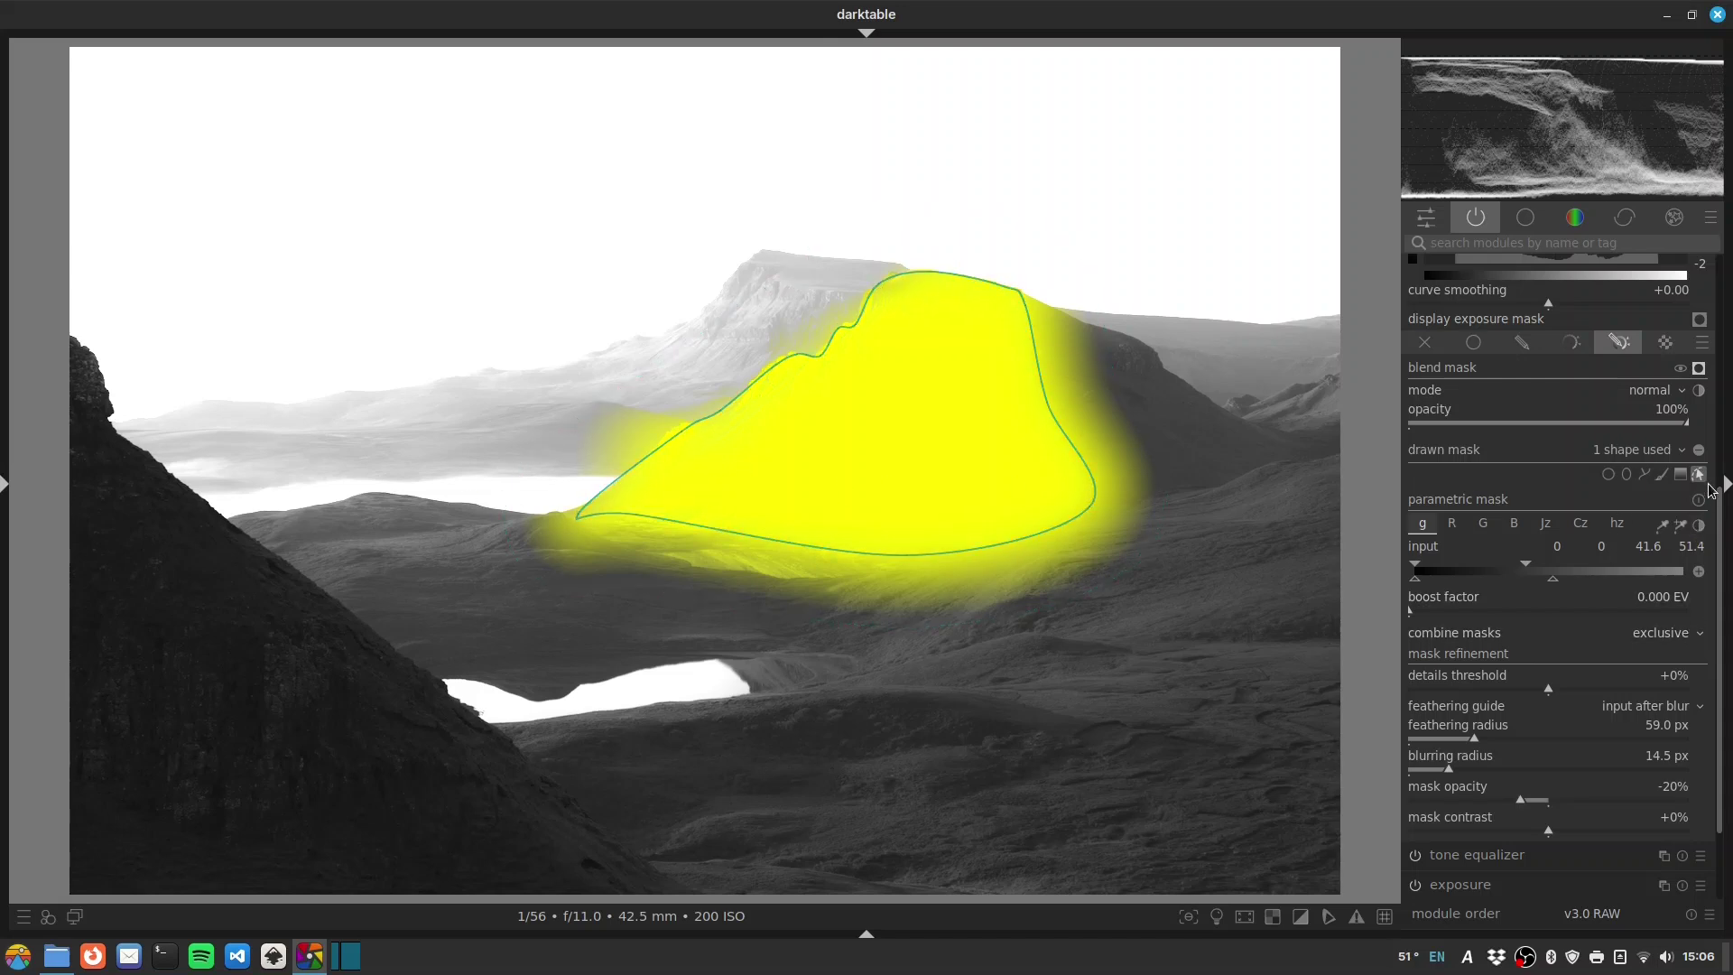
{"action": "left_click", "coordinate": [1697, 370]}
- Brighten the masked mountain slightly, raising the tone equalizer curve to about +0.2 EV at -5 and -4 EV, with curve smoothing -0.36
{"action": "left_click_drag", "start_coordinate": [1724, 569], "coordinate": [1727, 432]}
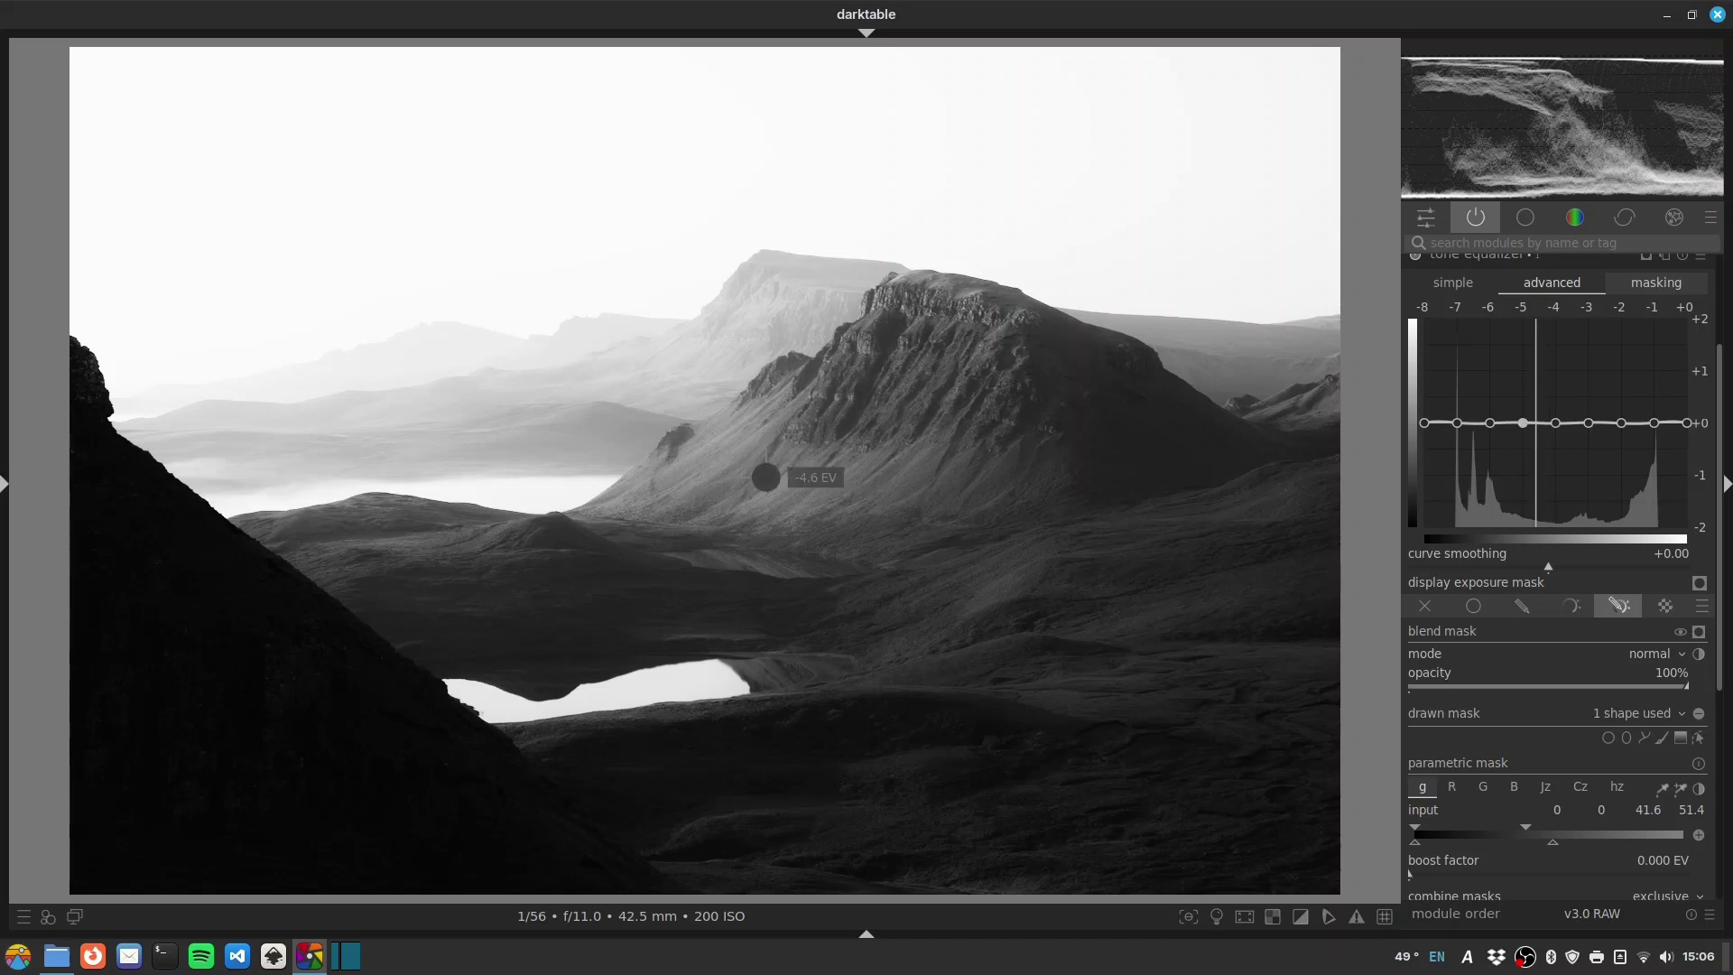
{"action": "scroll", "coordinate": [769, 482], "scroll_direction": "up", "scroll_amount": 2}
{"action": "scroll", "coordinate": [769, 483], "scroll_direction": "up", "scroll_amount": 2}
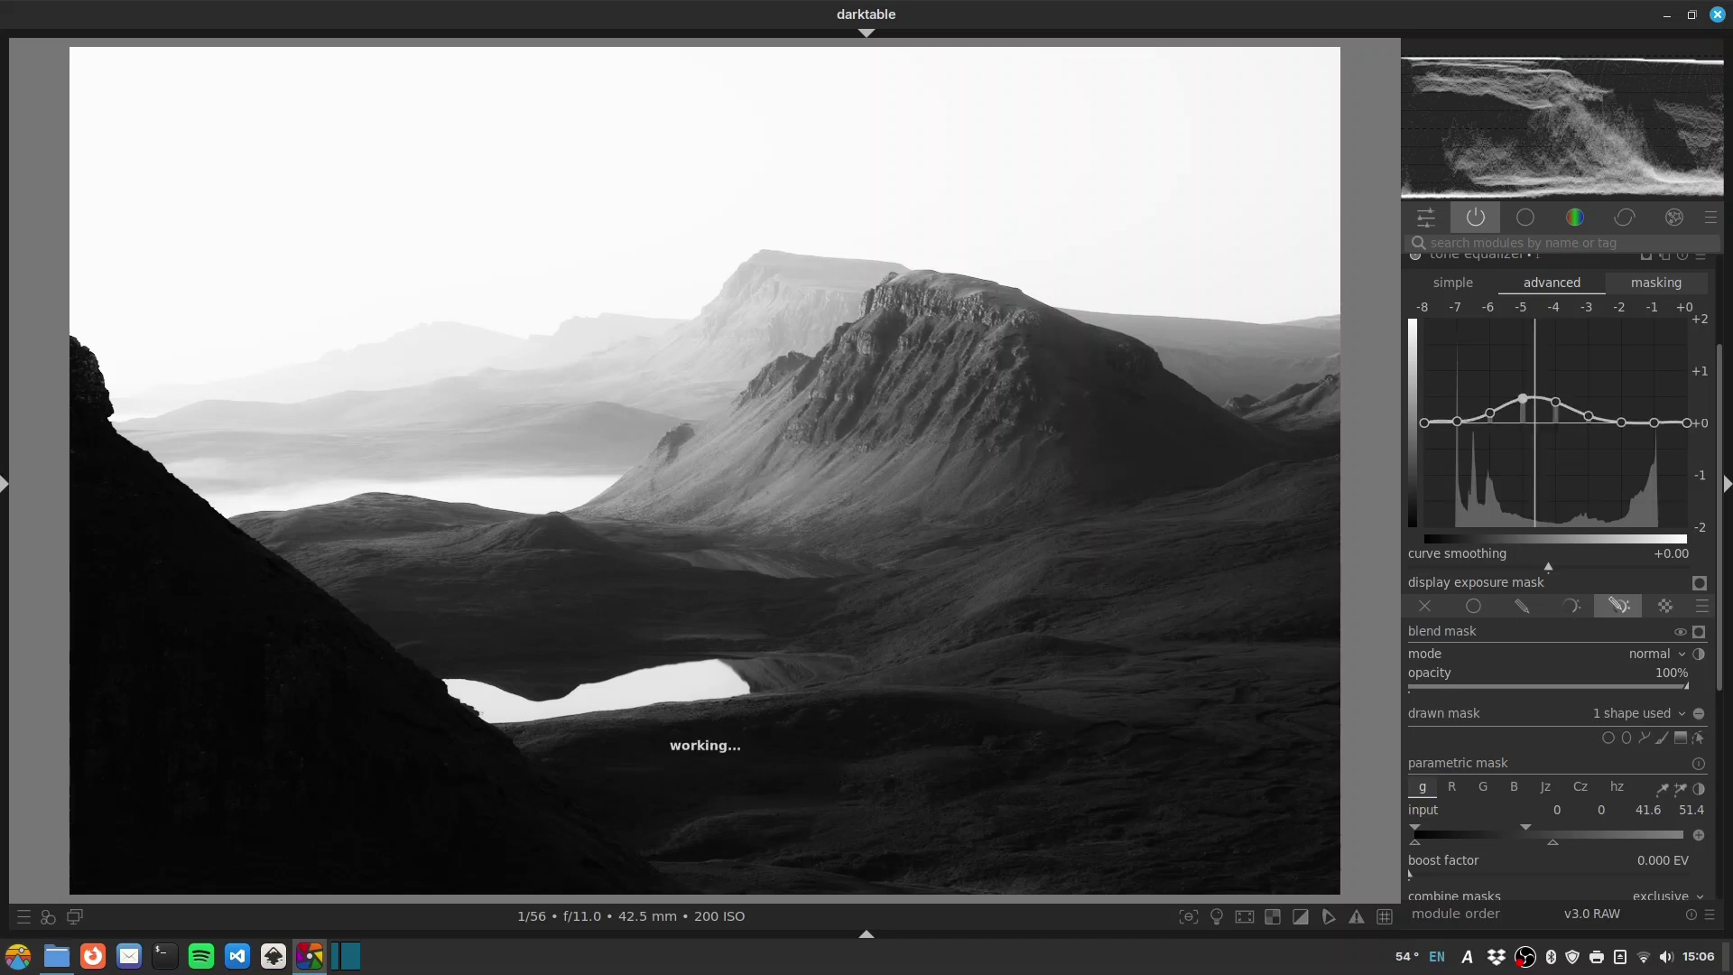
{"action": "left_click", "coordinate": [1497, 565]}
{"action": "scroll", "coordinate": [911, 392], "scroll_direction": "down", "scroll_amount": 2}
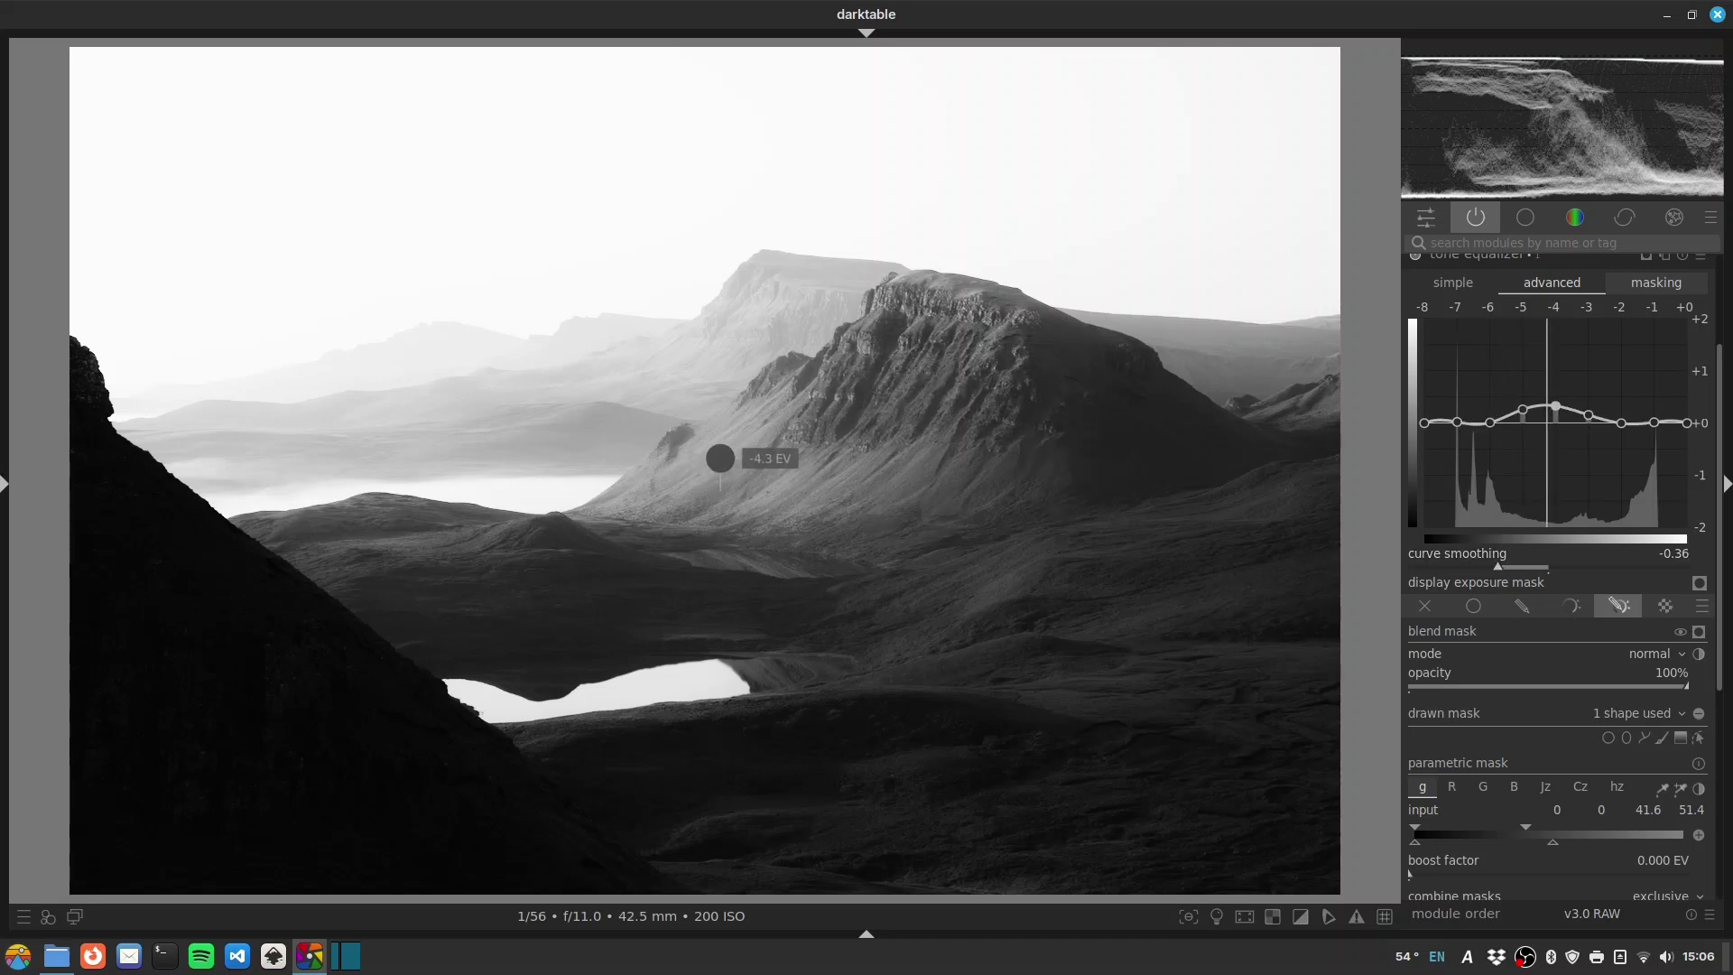
{"action": "scroll", "coordinate": [720, 458], "scroll_direction": "down", "scroll_amount": 1}
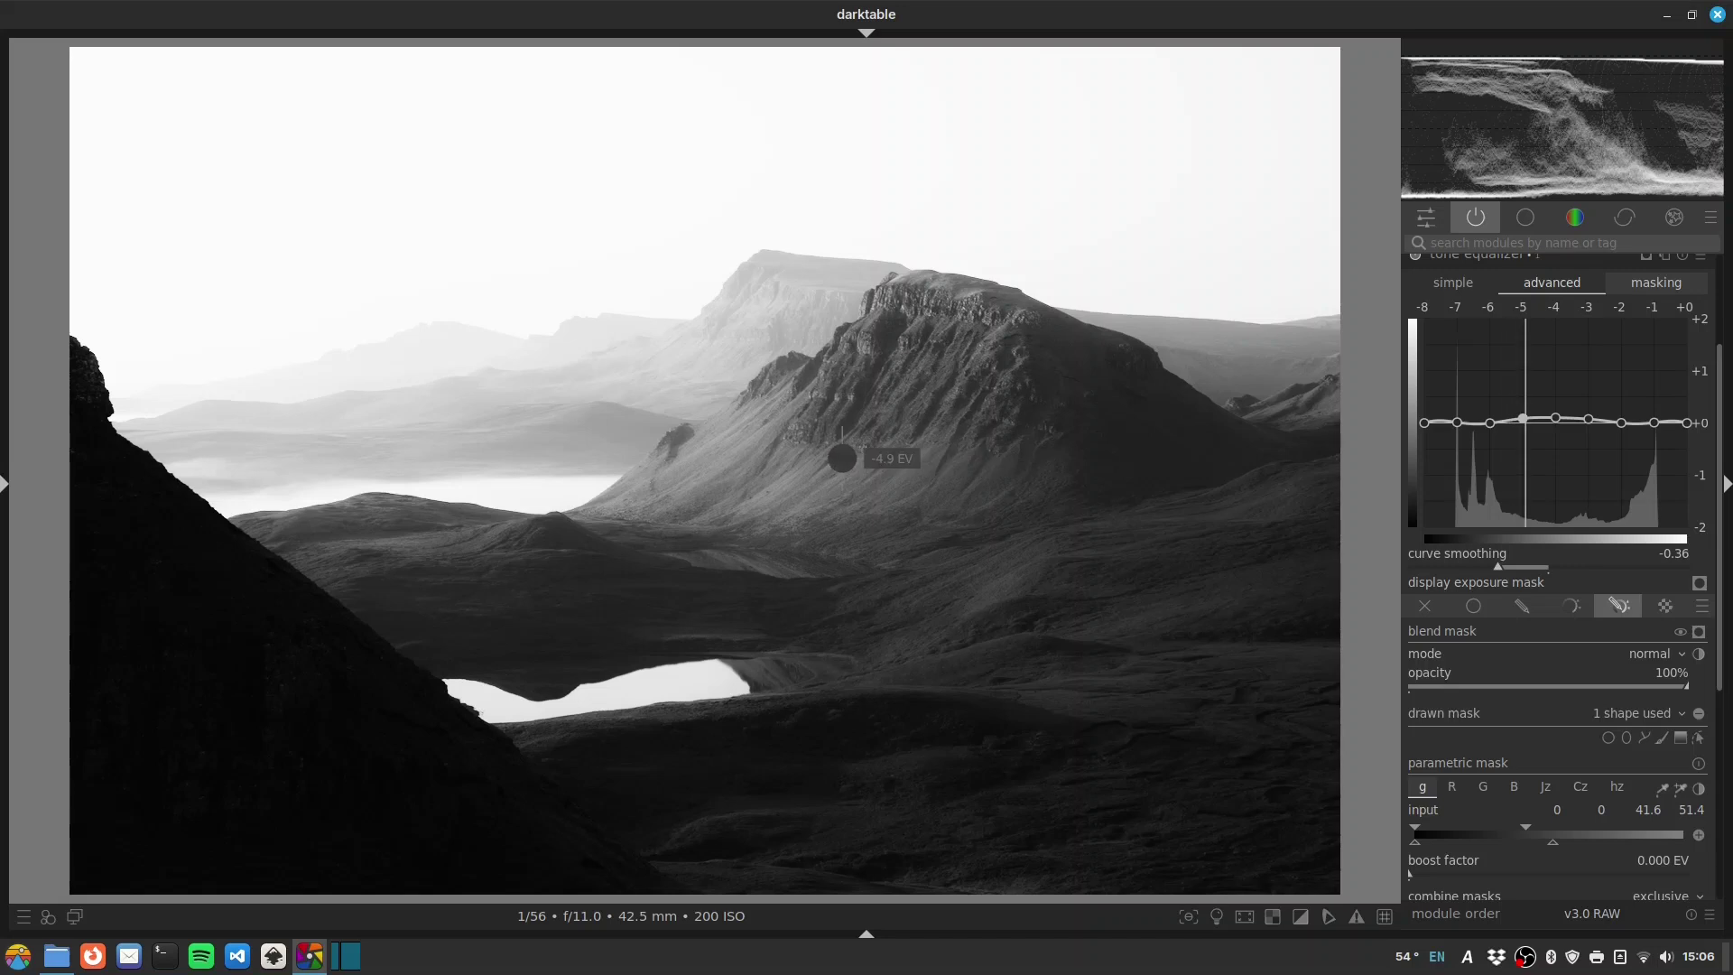
{"action": "scroll", "coordinate": [841, 457], "scroll_direction": "up", "scroll_amount": 2}
{"action": "scroll", "coordinate": [841, 458], "scroll_direction": "down", "scroll_amount": 1}
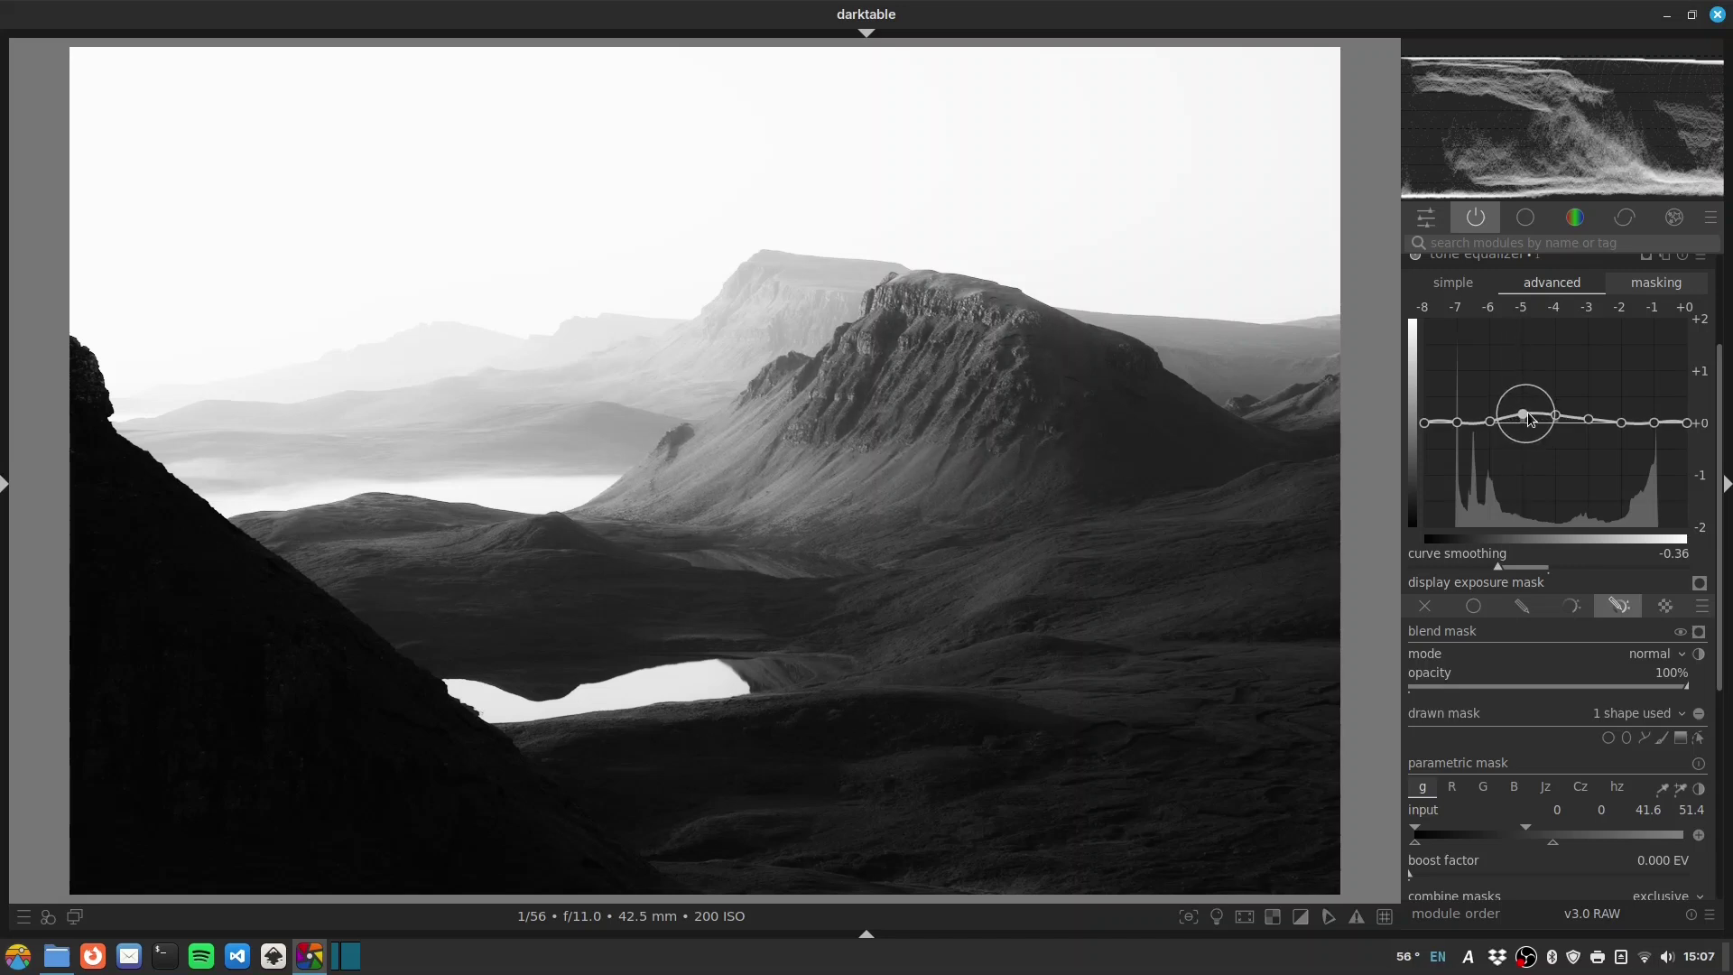
- Compare the mountain with the masked tone equalizer instance switched off and on
{"action": "left_click", "coordinate": [1416, 259]}
{"action": "left_click", "coordinate": [1418, 262]}
{"action": "left_click", "coordinate": [1418, 263]}
{"action": "left_click", "coordinate": [1417, 262]}
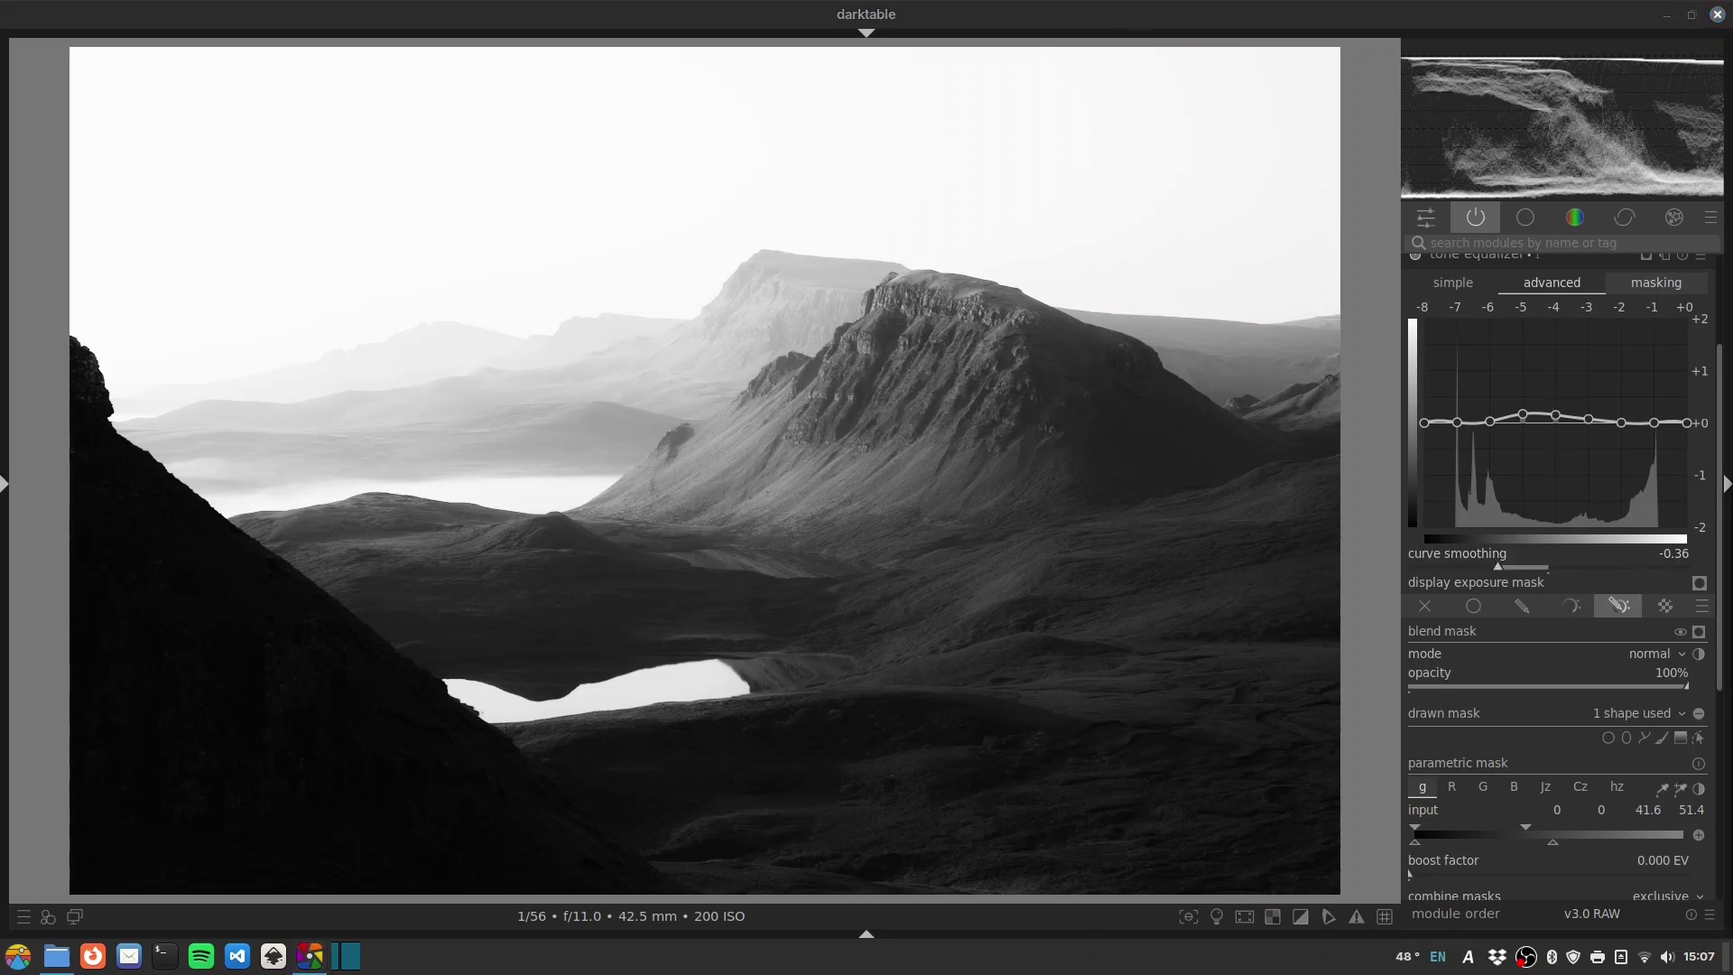
- In the unmasked tone equalizer instance, lower the curve to about +0.4 EV at -3 EV and +0.6 EV at -2 EV
{"action": "left_click", "coordinate": [1475, 274]}
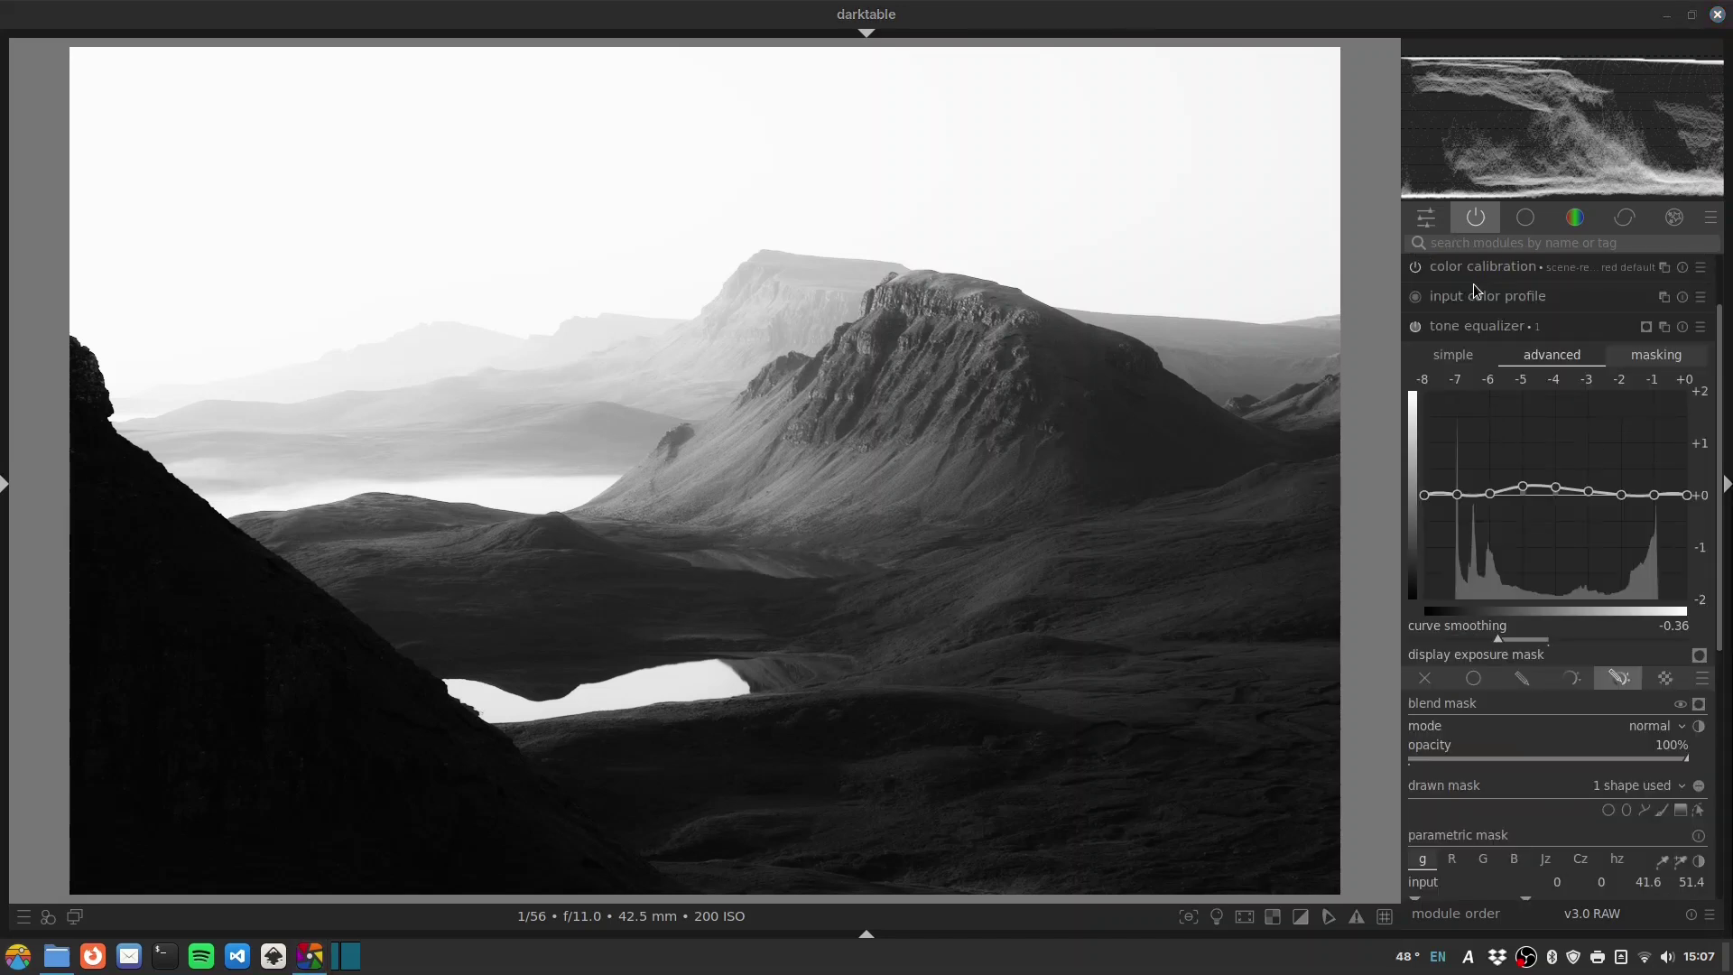
{"action": "left_click", "coordinate": [1489, 436]}
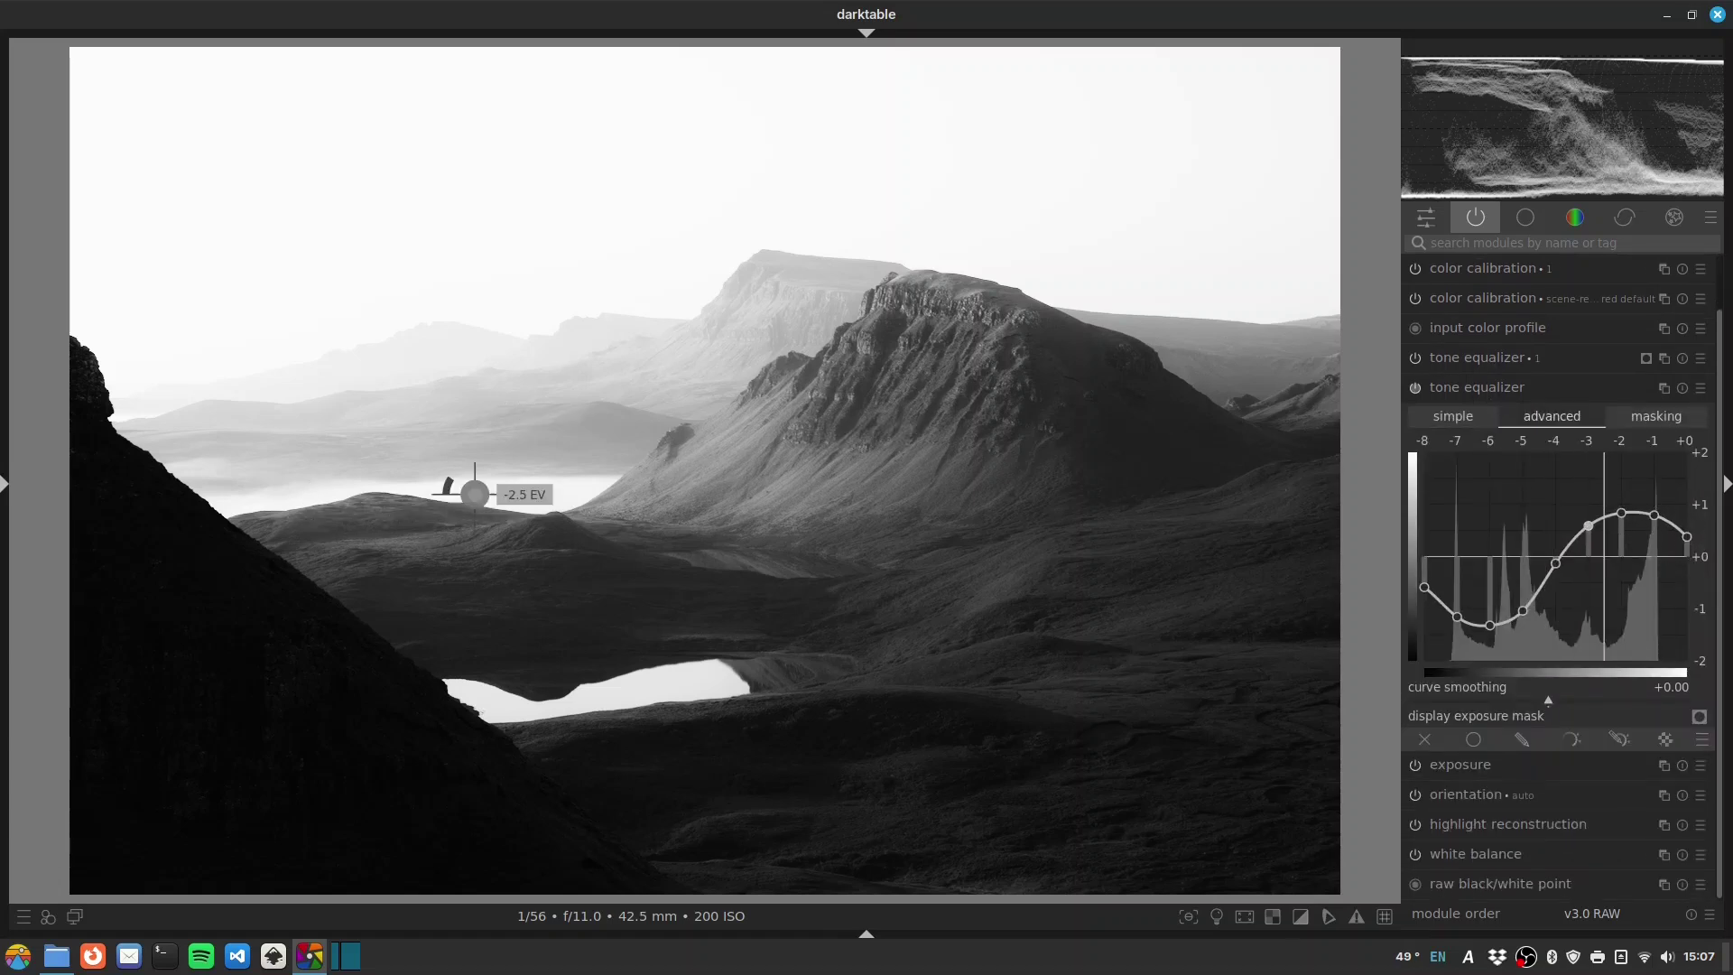
{"action": "scroll", "coordinate": [541, 495], "scroll_direction": "down", "scroll_amount": 2}
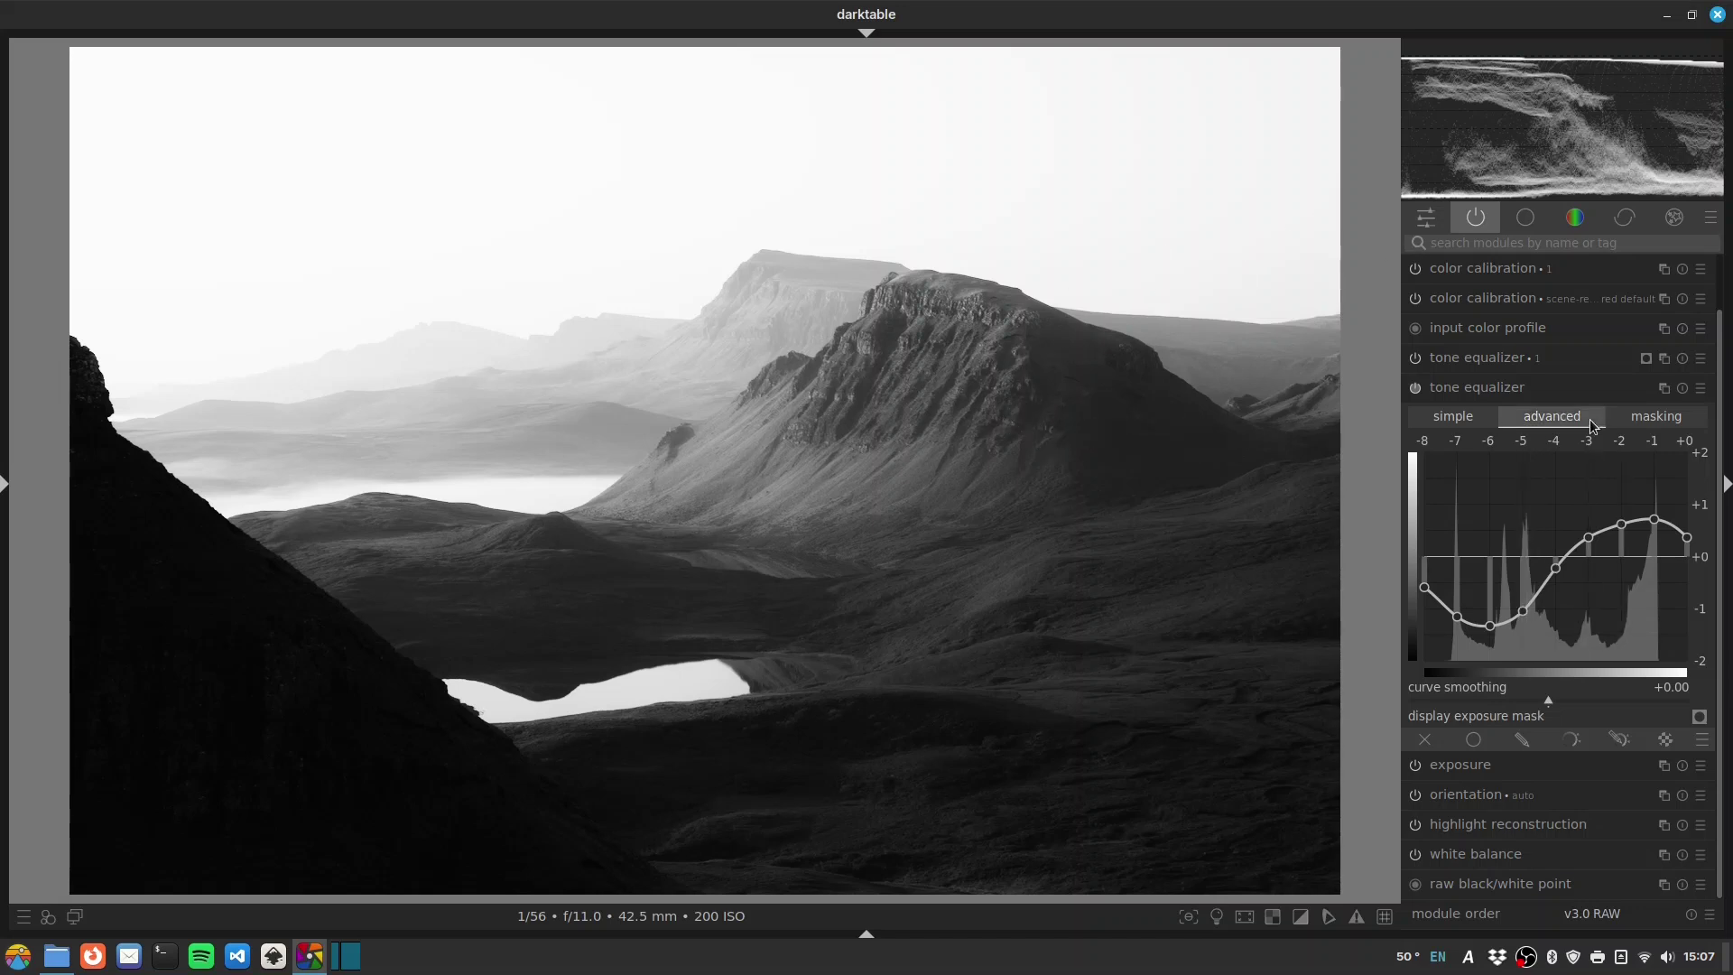
- Add a second exposure instance with an ellipse mask over the valley and mountain slope, reducing its feather size to about 22%
{"action": "left_click", "coordinate": [1495, 392]}
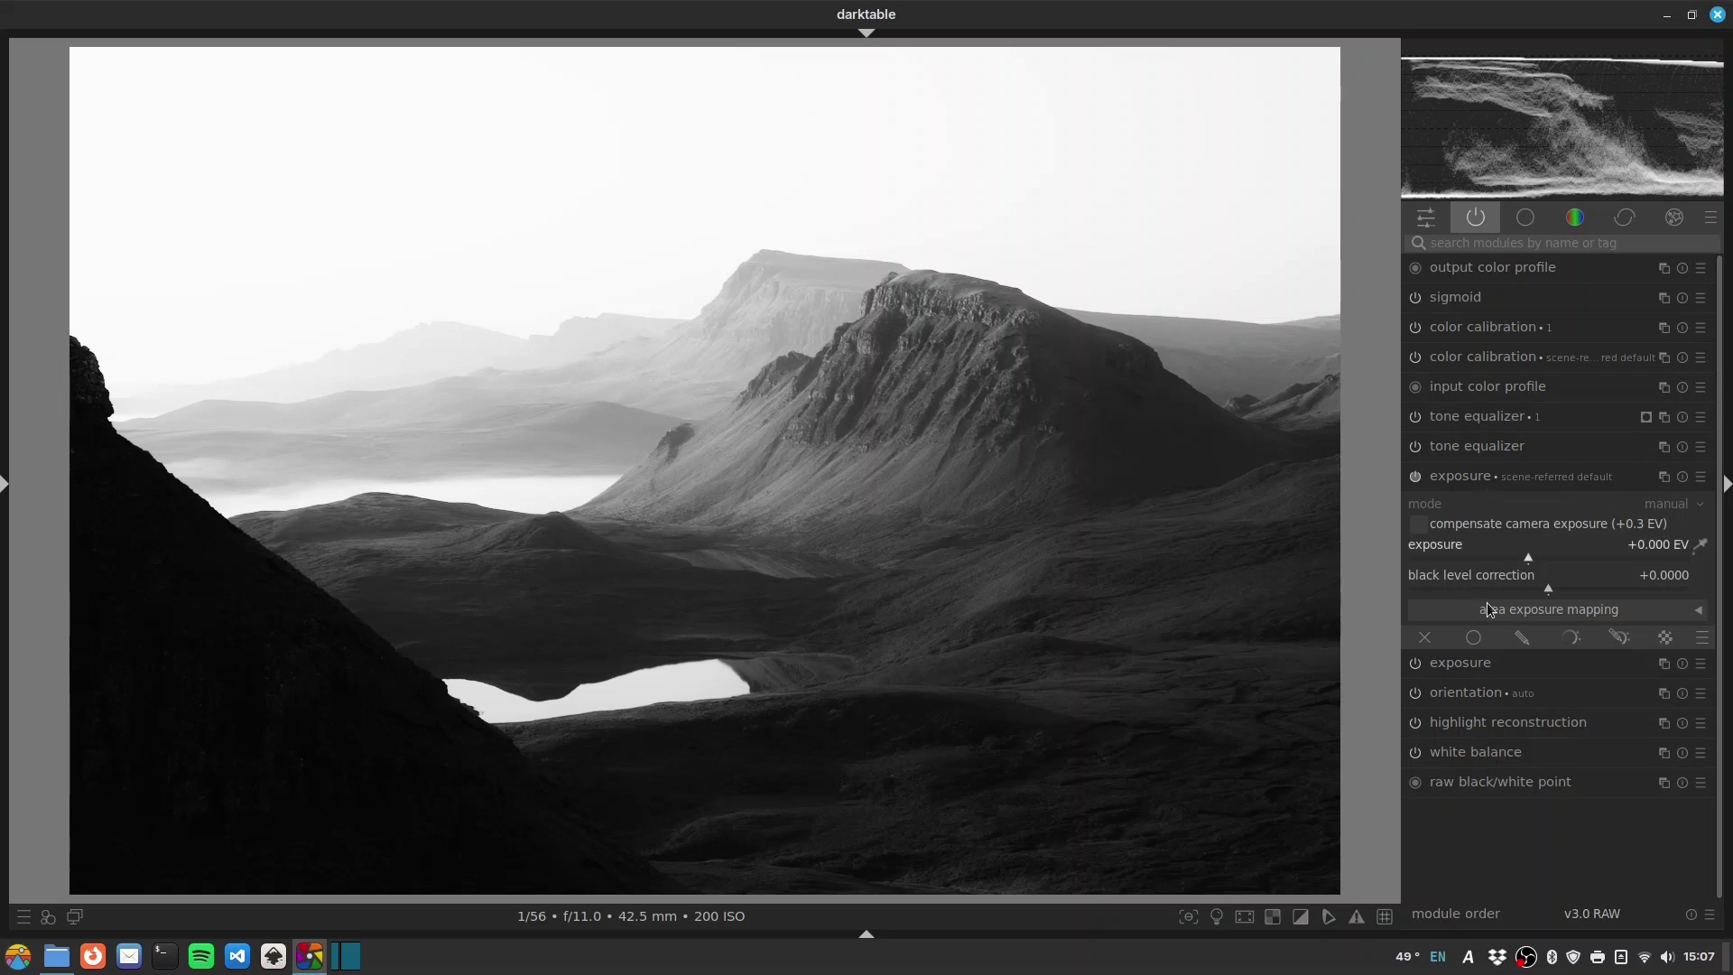
{"action": "left_click", "coordinate": [1533, 637]}
{"action": "left_click", "coordinate": [1628, 562]}
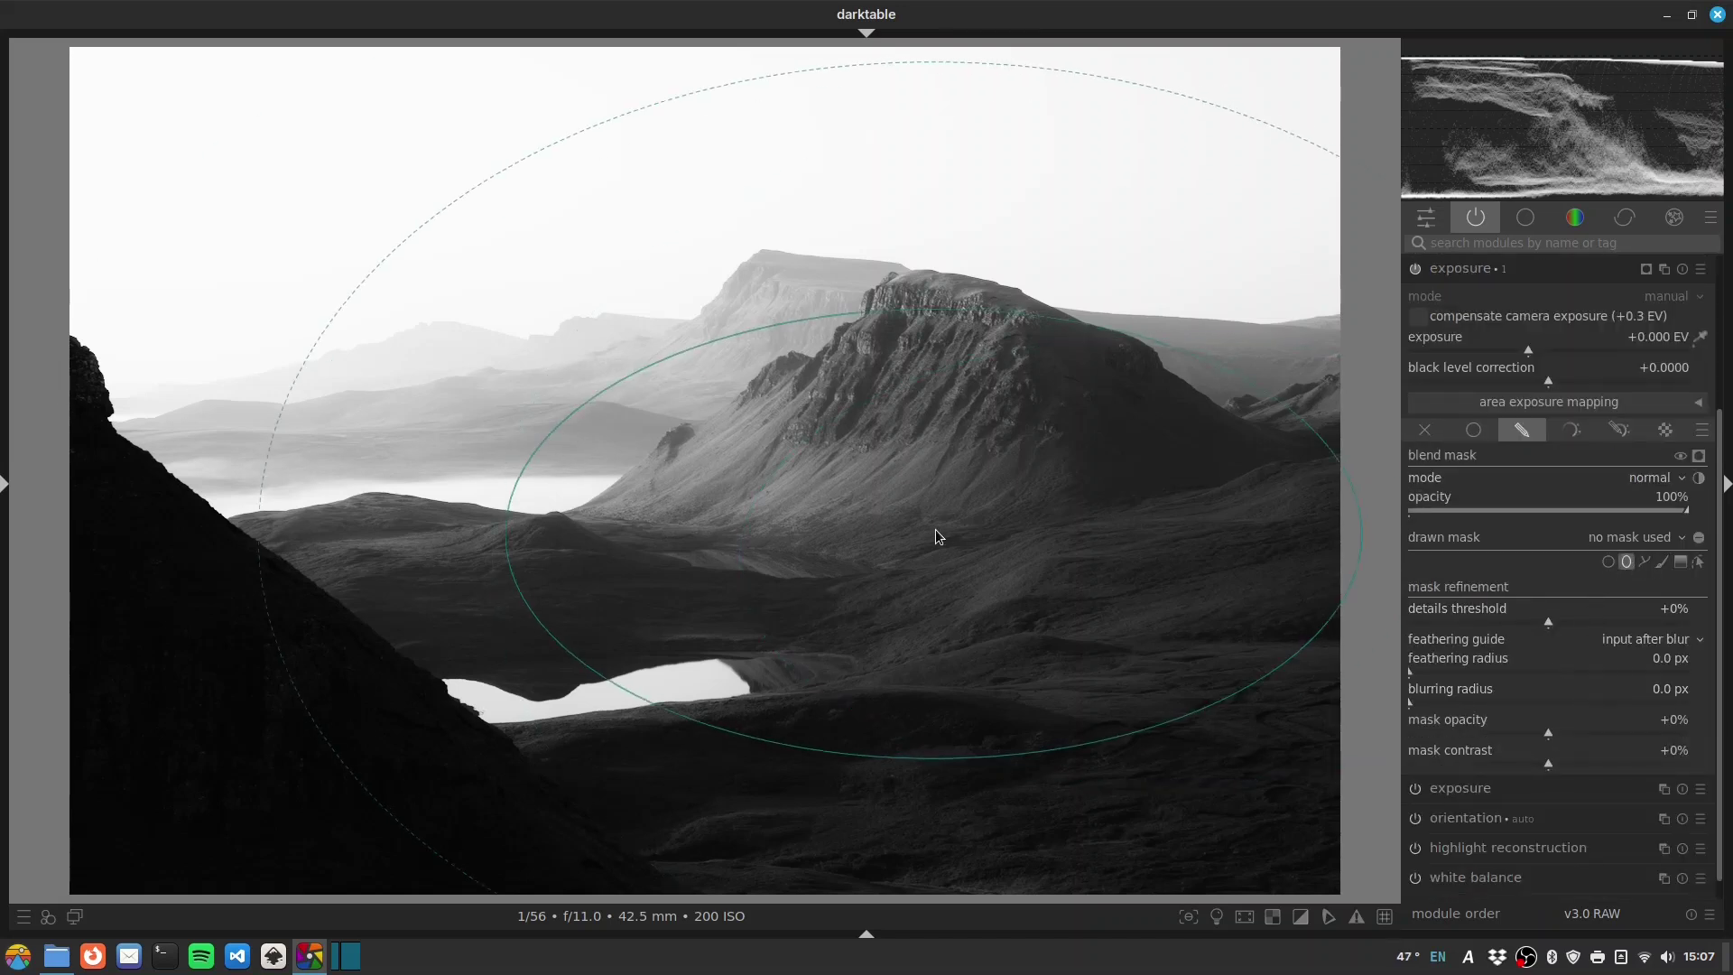
{"action": "left_click", "coordinate": [608, 475]}
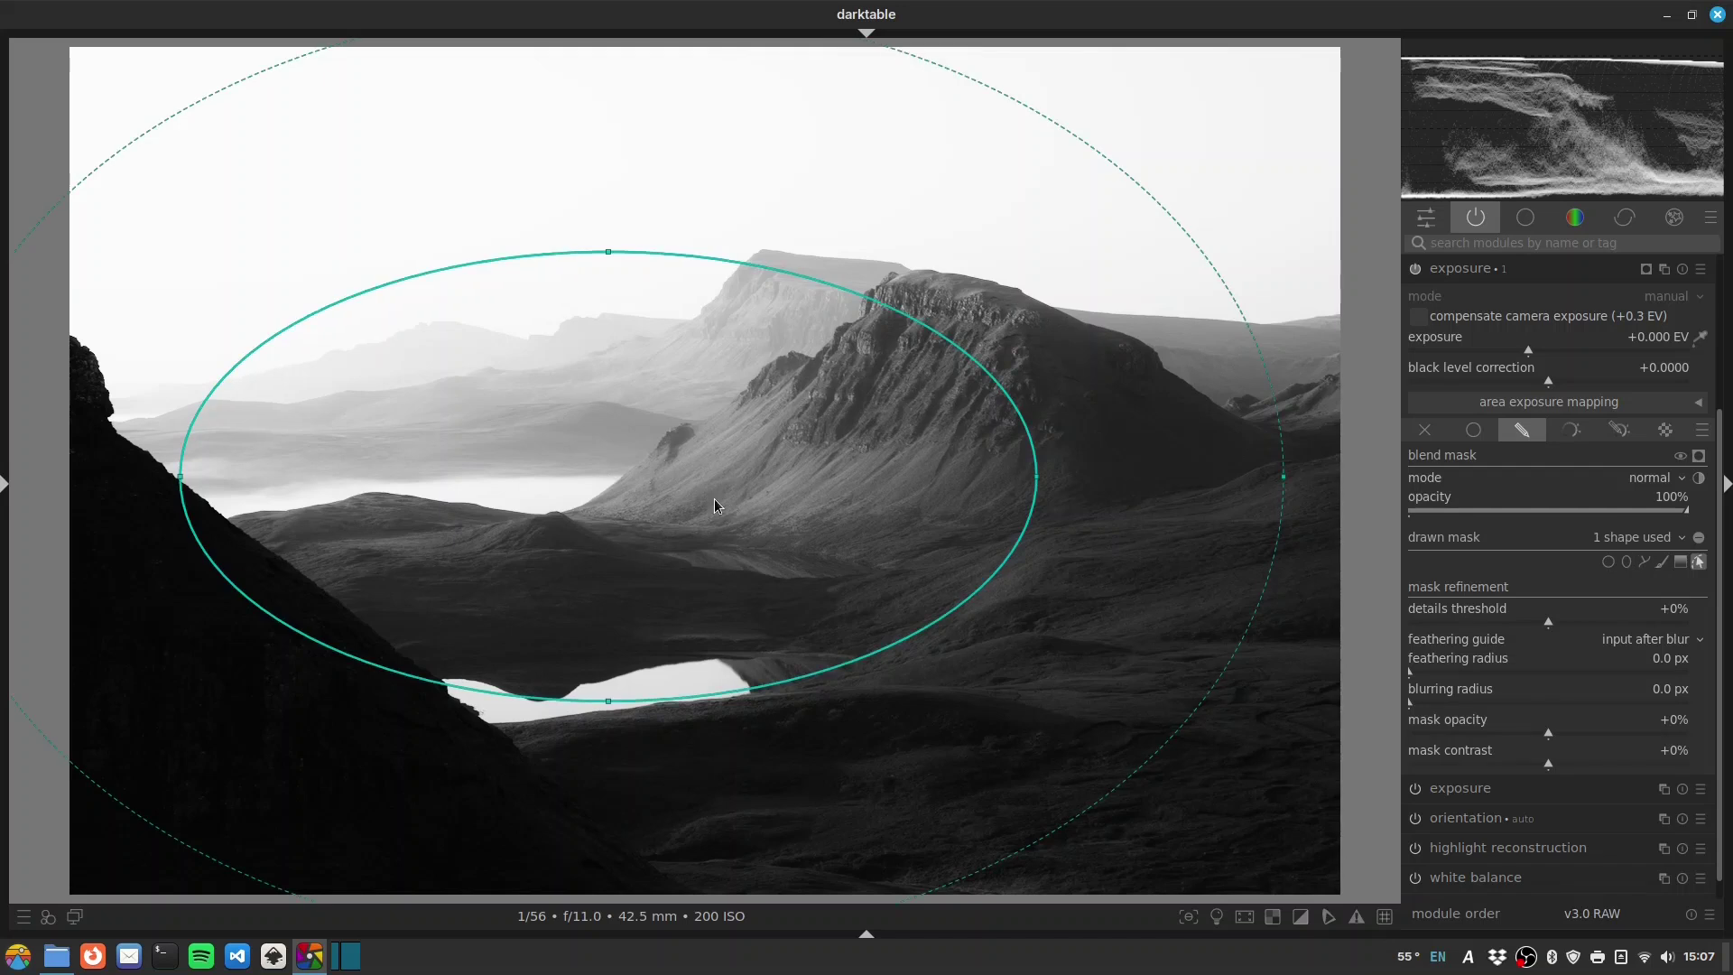
{"action": "scroll", "coordinate": [714, 501], "scroll_direction": "down", "scroll_amount": 5, "text": "shift"}
{"action": "scroll", "coordinate": [713, 498], "scroll_direction": "down", "scroll_amount": 1, "text": "shift"}
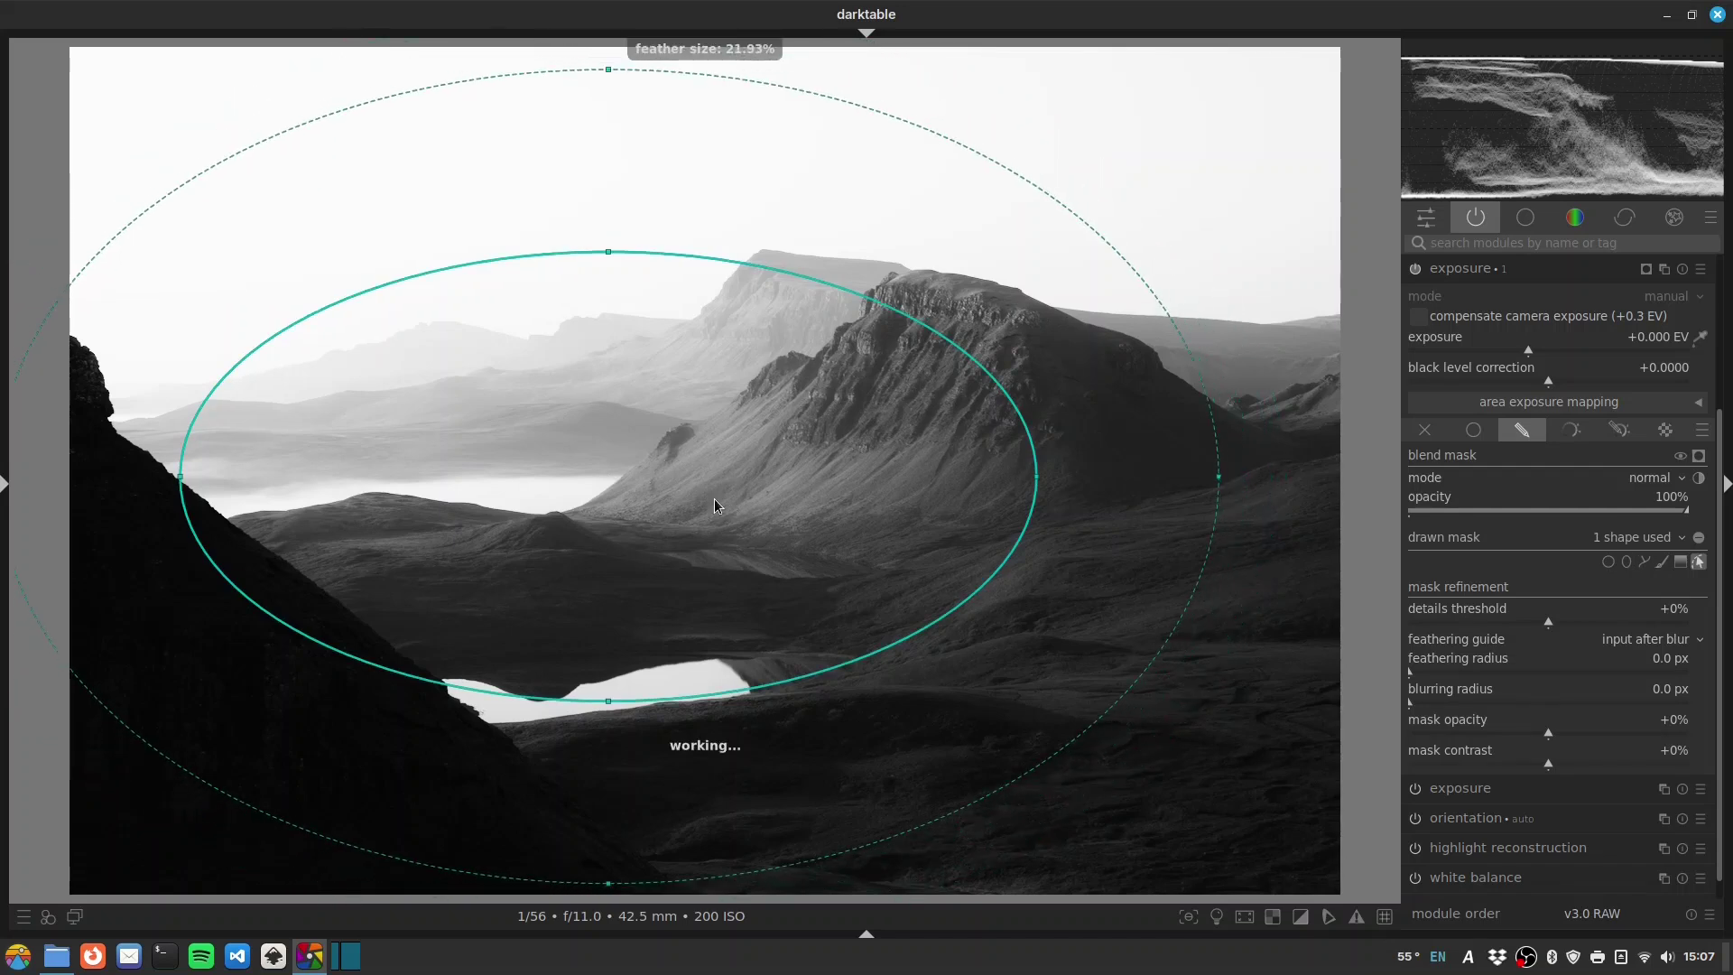
- Invert the ellipse mask and darken the area outside it, setting exposure to -0.425 EV and feathering radius to 110.5 px
{"action": "left_click", "coordinate": [1698, 456]}
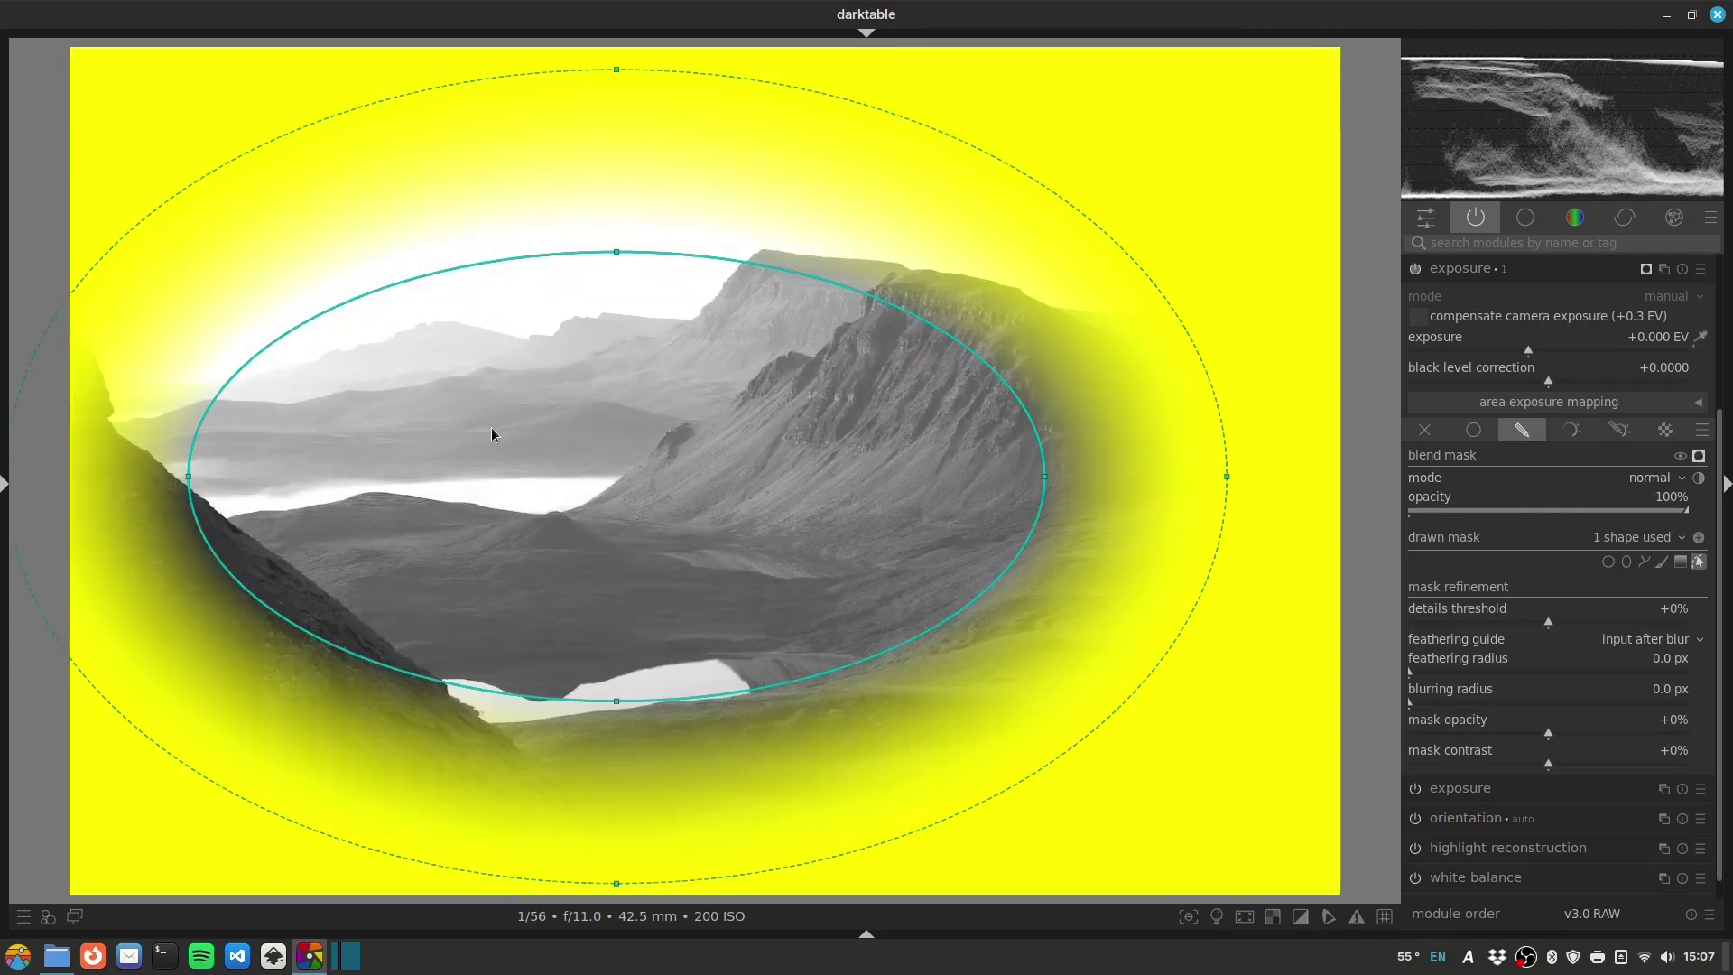
{"action": "left_click", "coordinate": [1698, 456]}
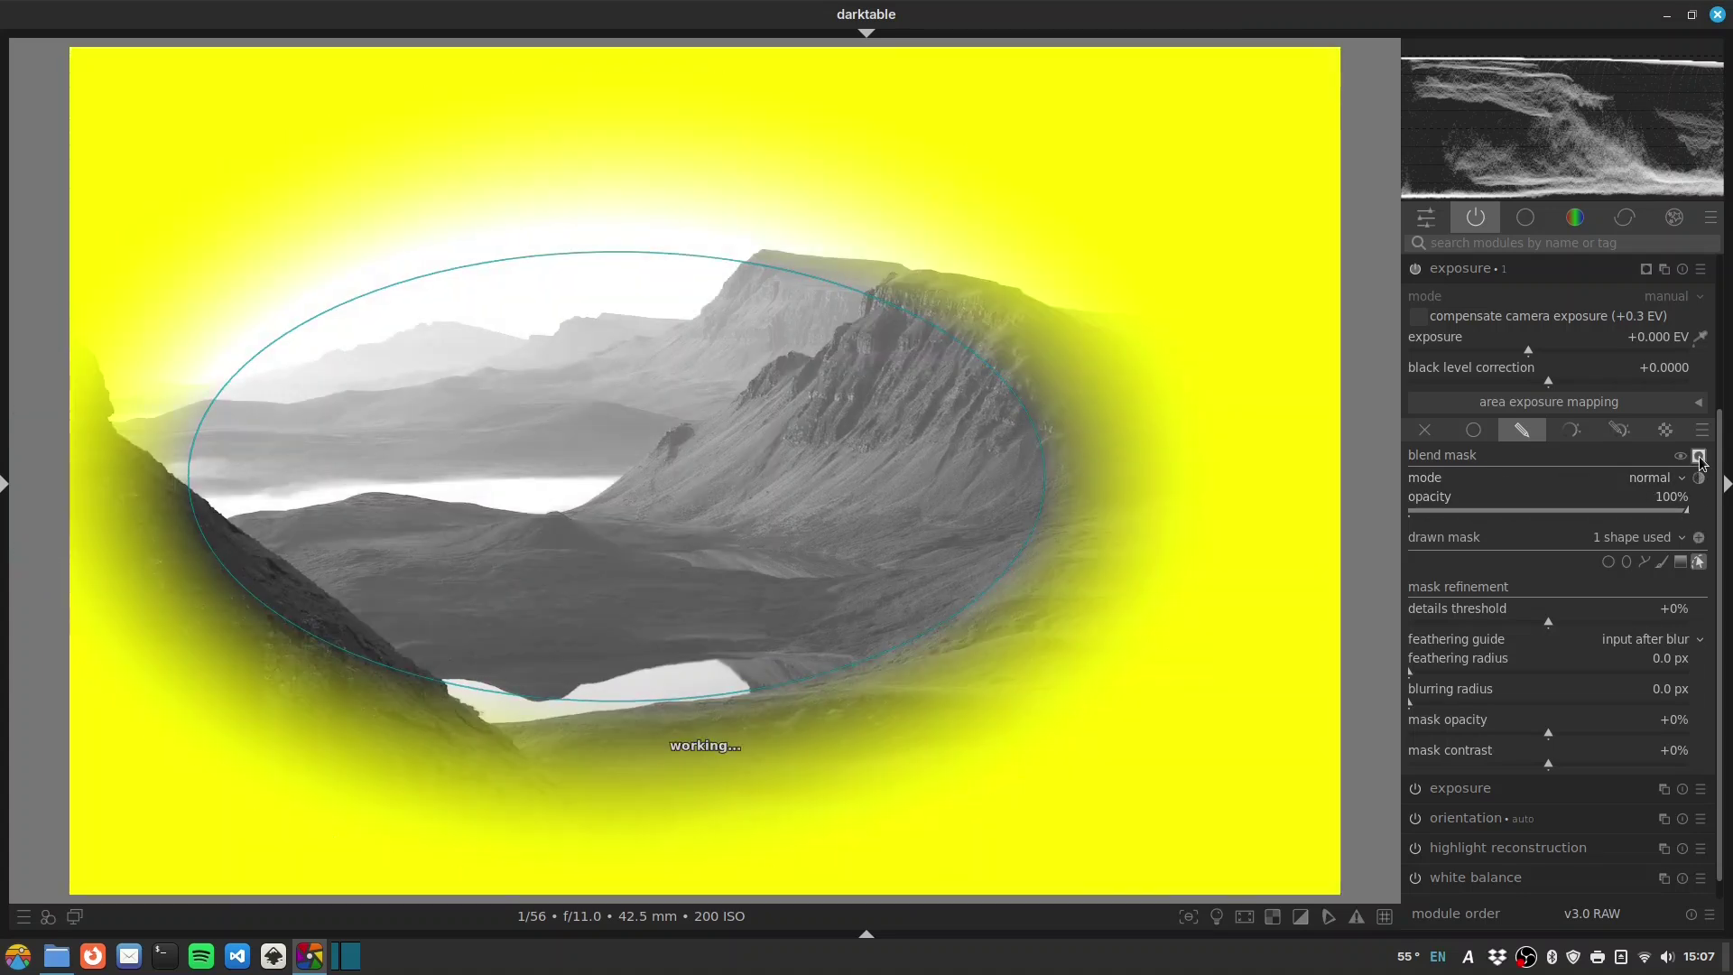
{"action": "left_click_drag", "start_coordinate": [1527, 350], "coordinate": [1511, 354]}
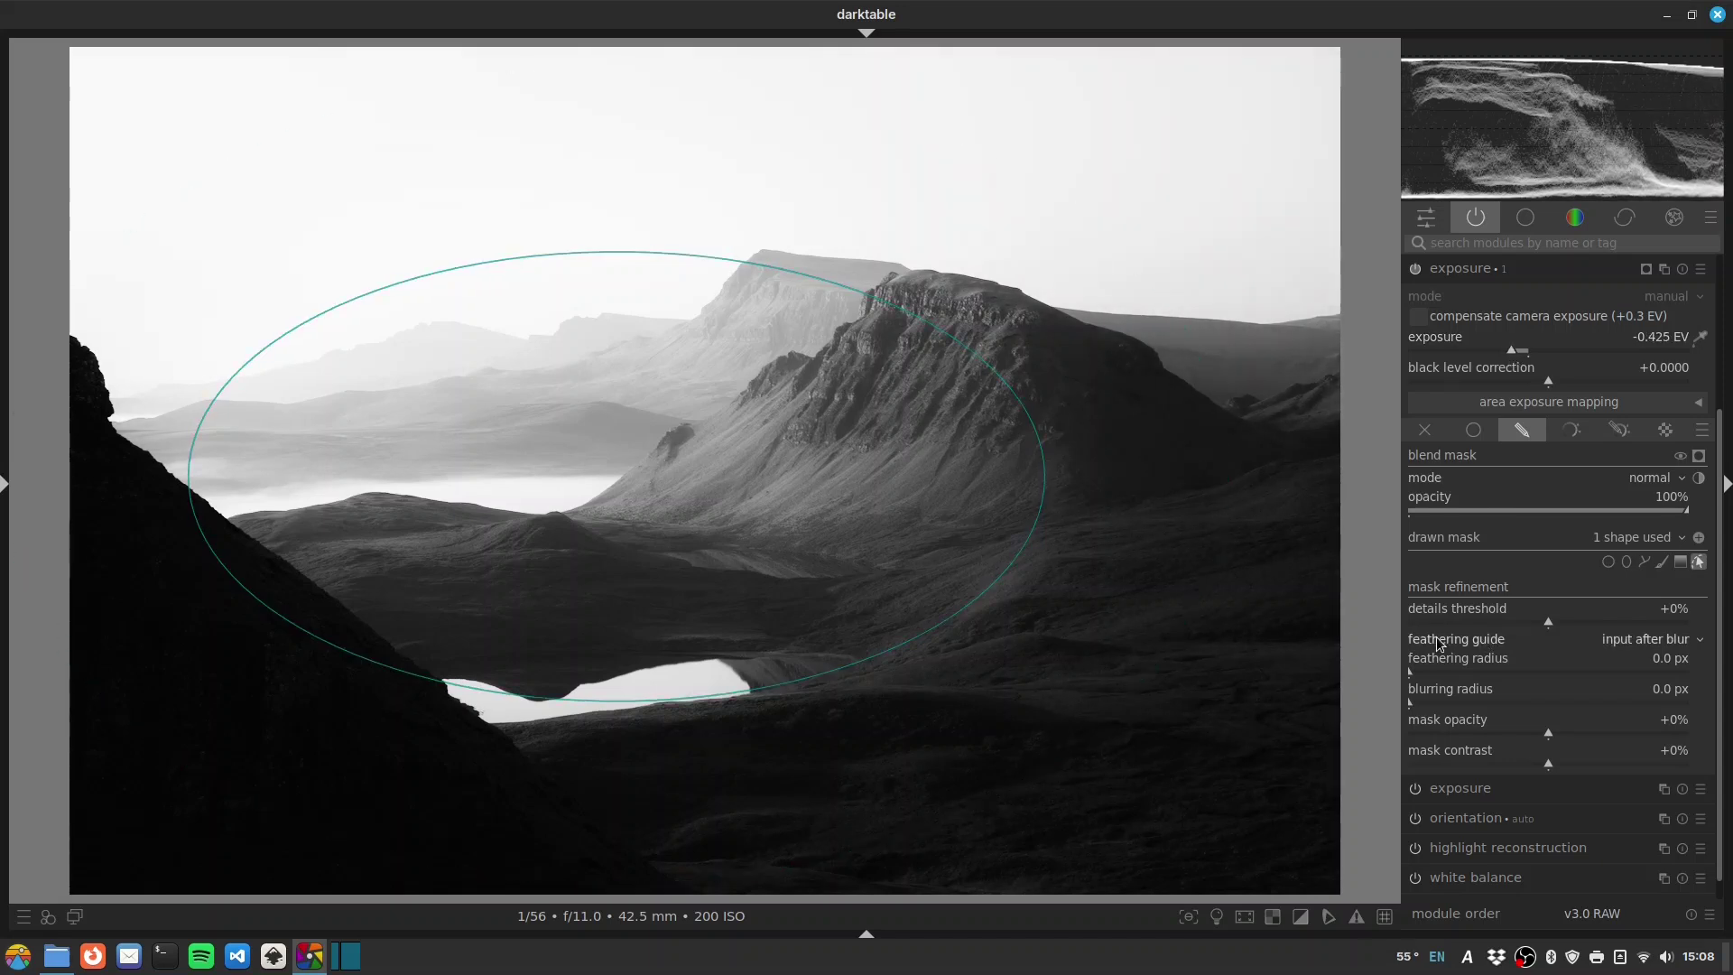
{"action": "left_click_drag", "start_coordinate": [1455, 677], "coordinate": [1532, 674]}
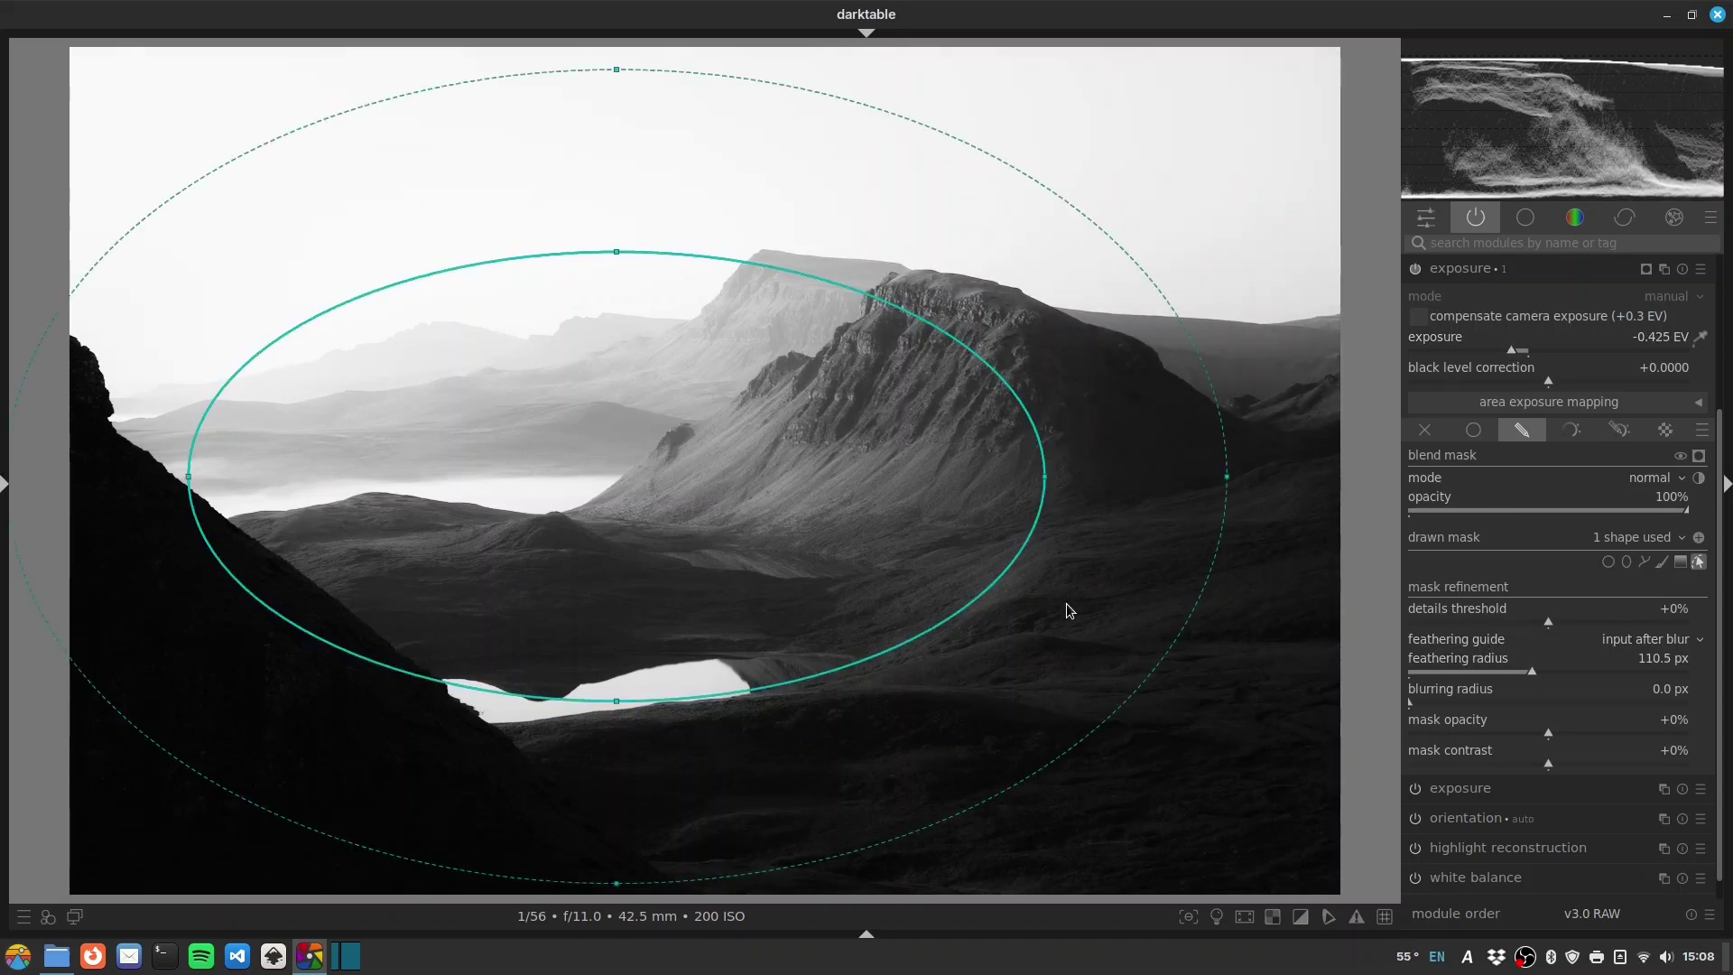
- Make the ellipse mask slightly taller and re-centre it over the valley and lit slope, then close the exposure settings
{"action": "mouse_move", "coordinate": [946, 551]}
{"action": "left_mouse_down"}
{"action": "mouse_move", "coordinate": [990, 545]}
{"action": "mouse_move", "coordinate": [978, 553]}
{"action": "left_mouse_up"}
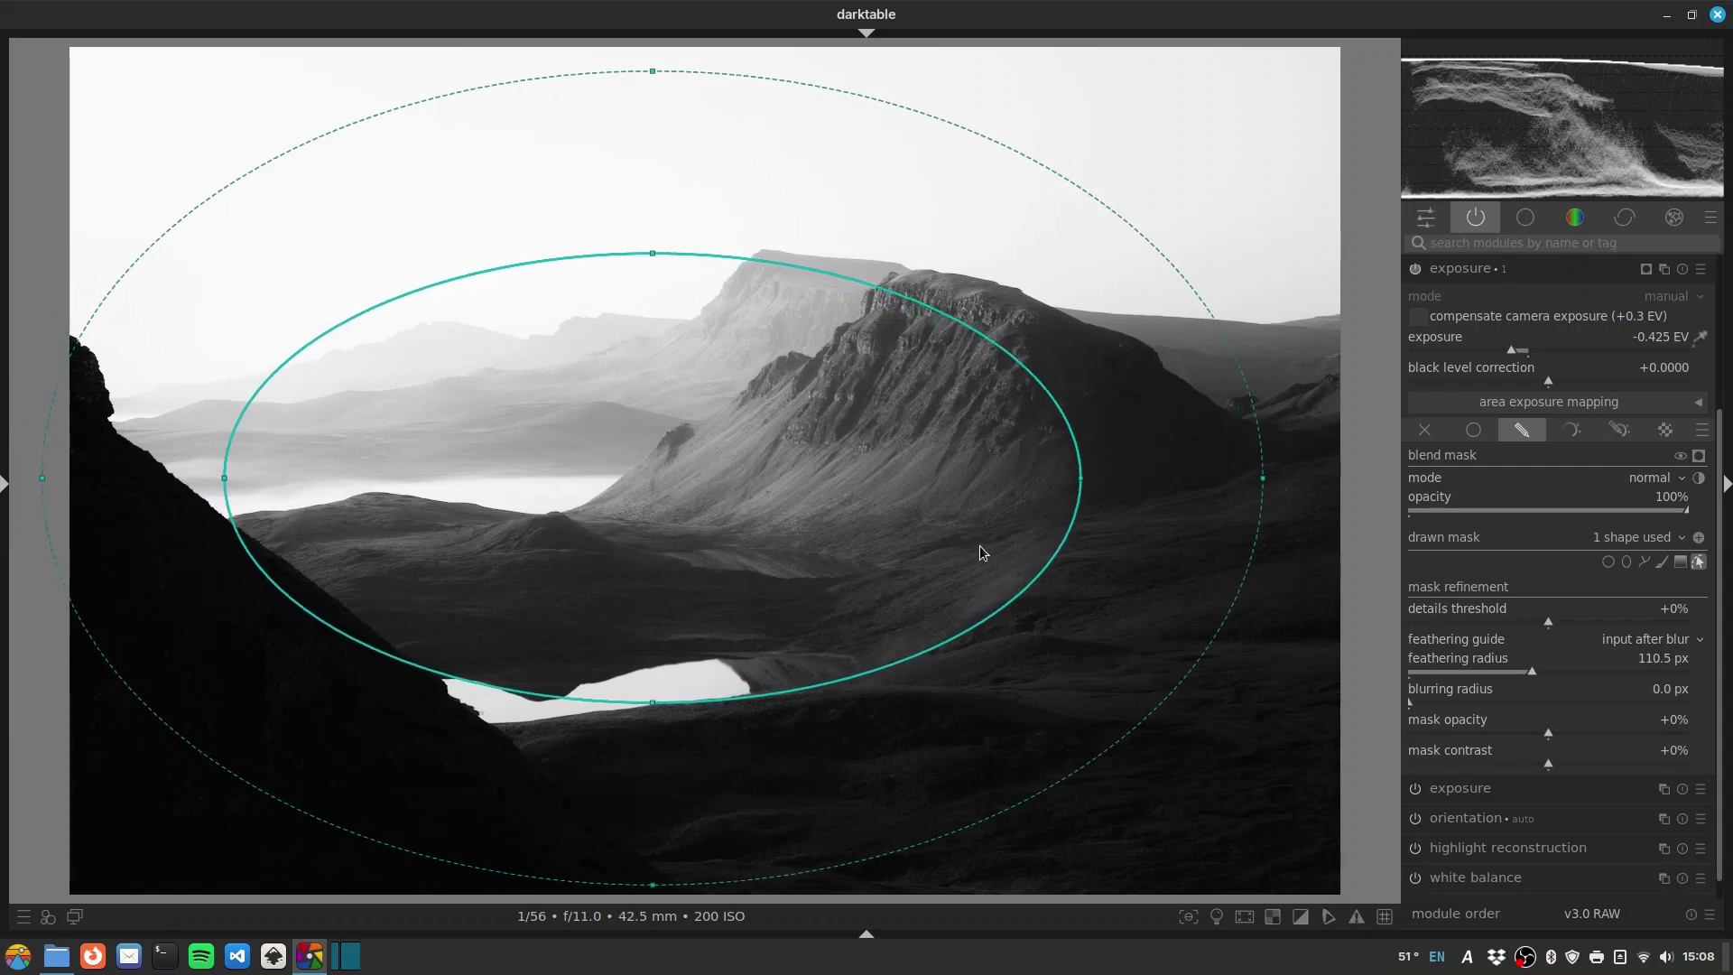
{"action": "left_click_drag", "start_coordinate": [816, 488], "coordinate": [816, 511]}
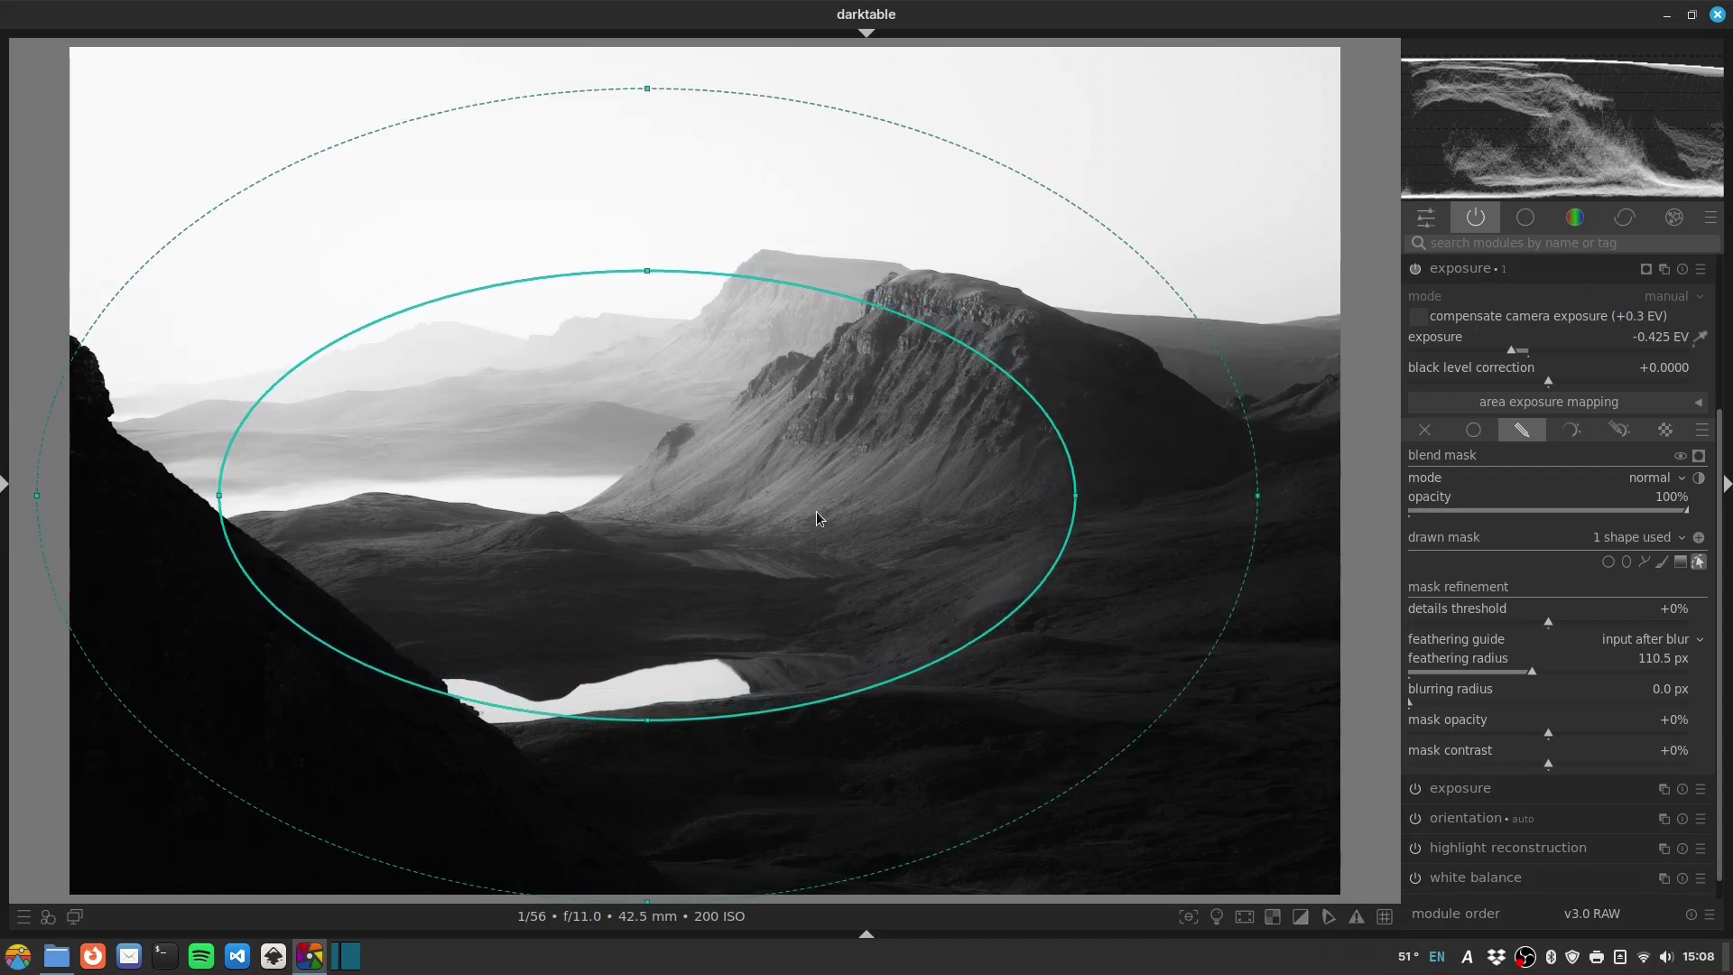
{"action": "left_click_drag", "start_coordinate": [650, 735], "coordinate": [650, 761]}
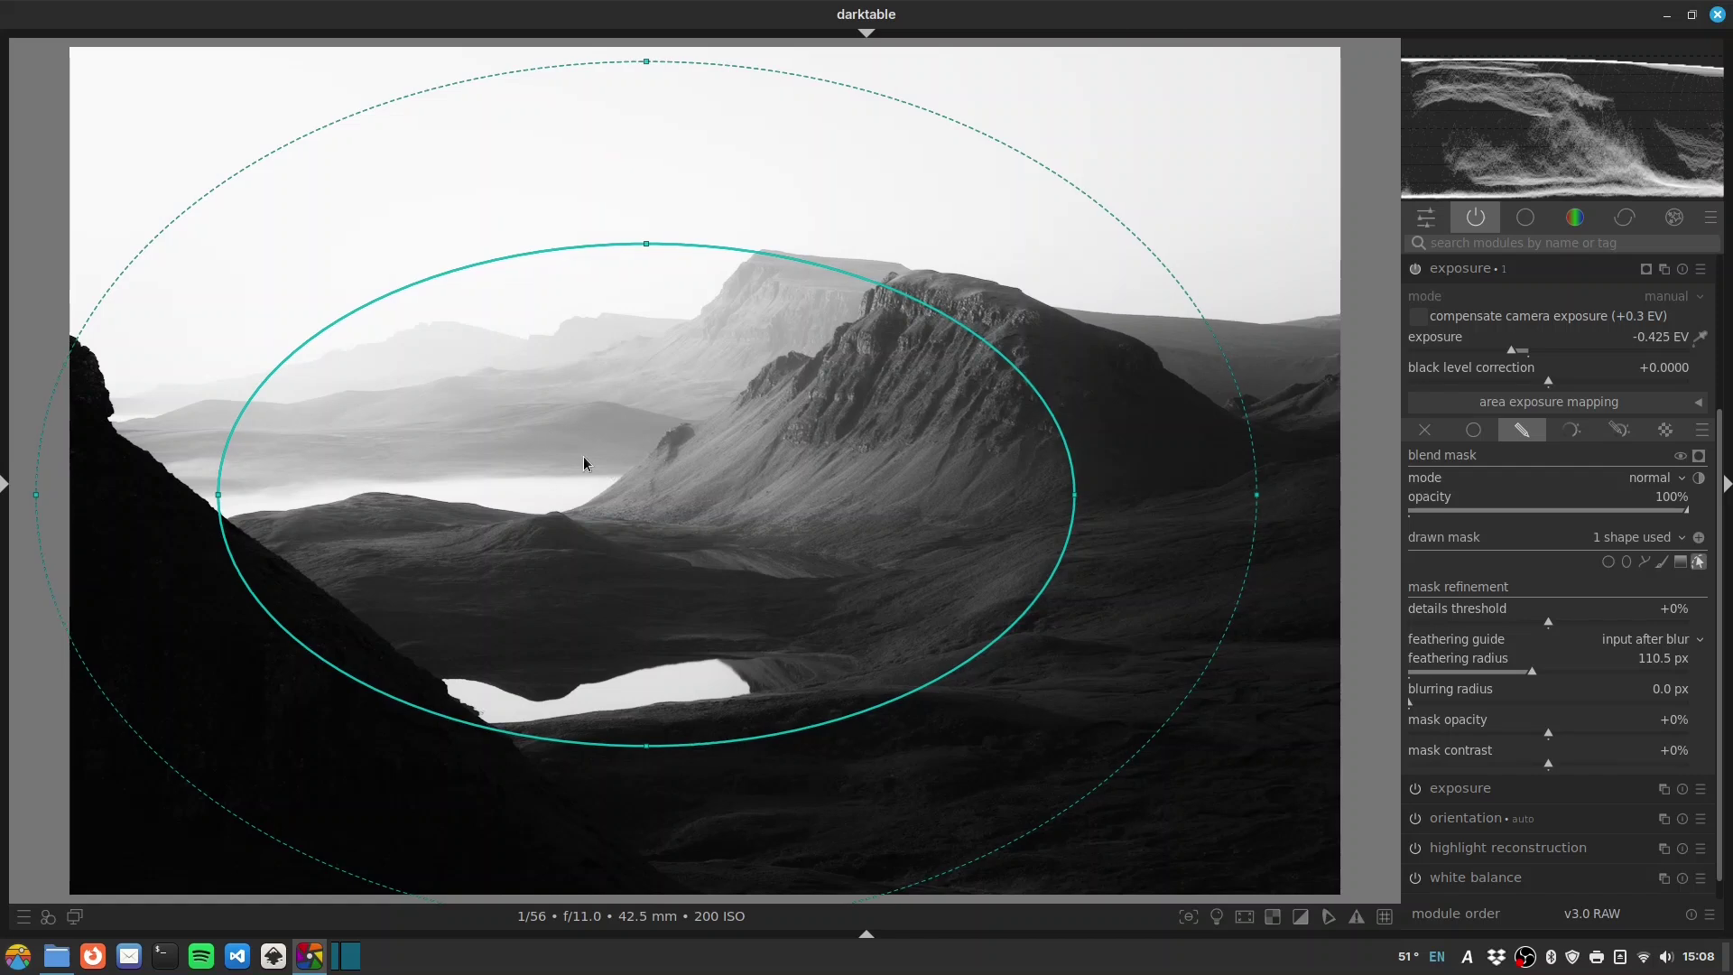
{"action": "left_click_drag", "start_coordinate": [583, 456], "coordinate": [564, 448]}
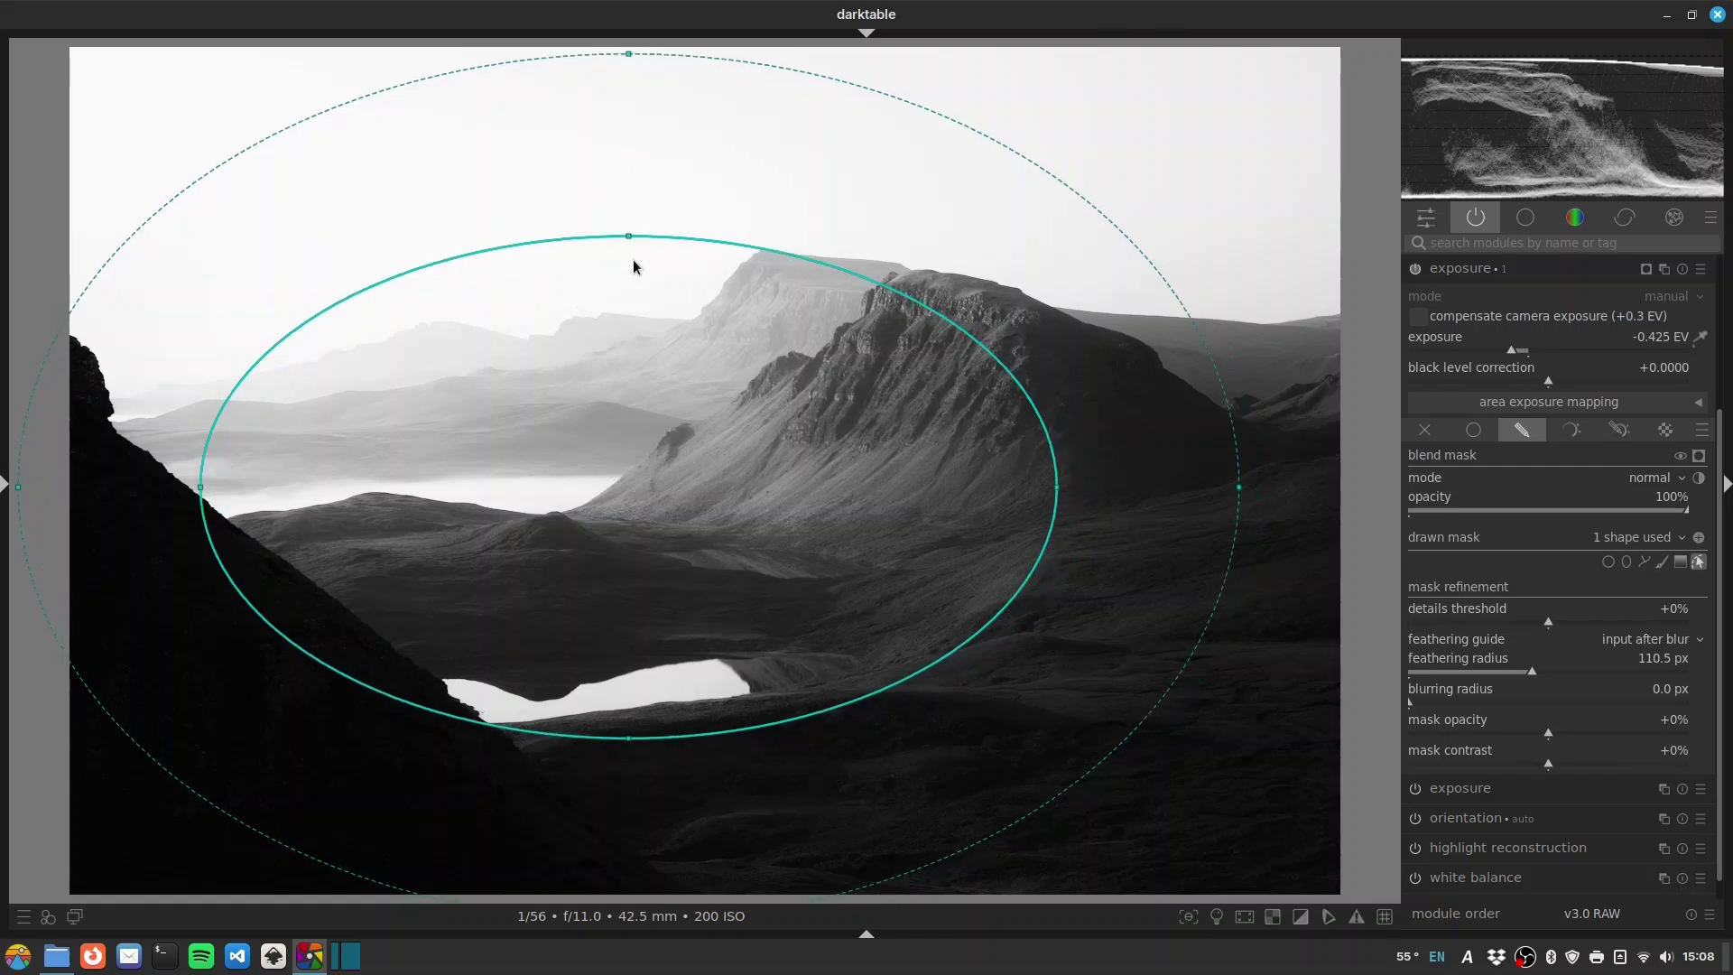
{"action": "left_click_drag", "start_coordinate": [870, 412], "coordinate": [846, 401]}
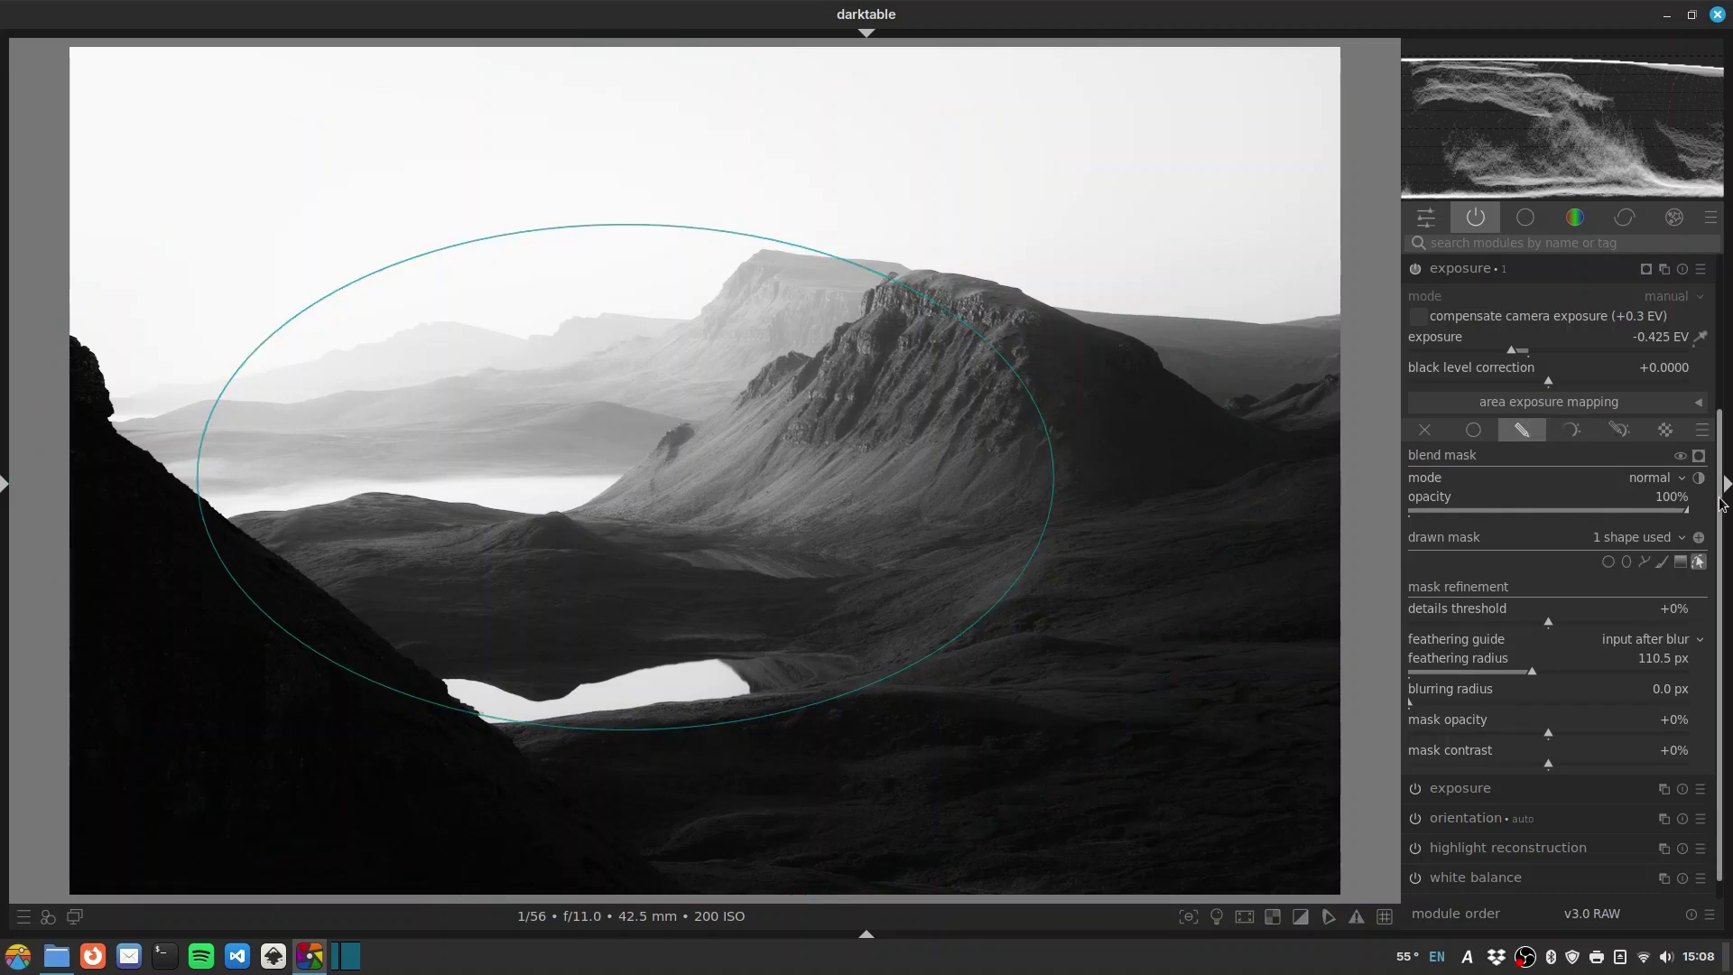
{"action": "scroll", "coordinate": [1724, 381], "scroll_direction": "up", "scroll_amount": 3}
{"action": "left_click", "coordinate": [1480, 432]}
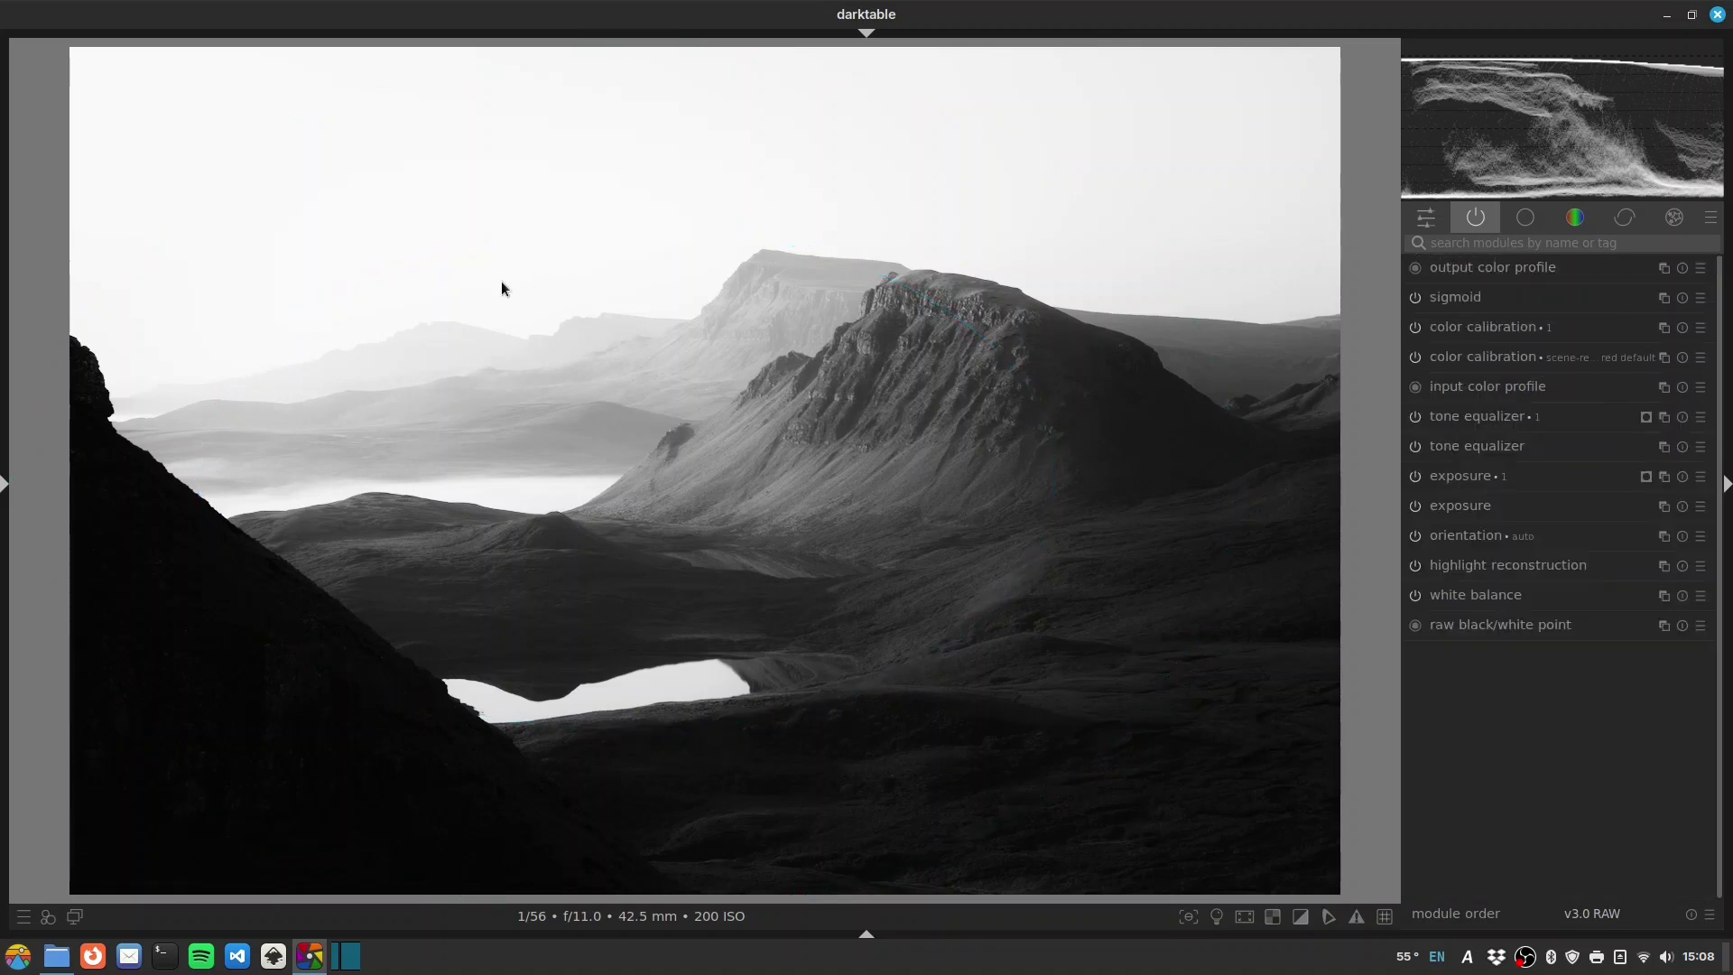
- Crop the photo to the widescreen 1.85 aspect ratio
{"action": "left_click", "coordinate": [1429, 244]}
{"action": "type", "text": "crop"}
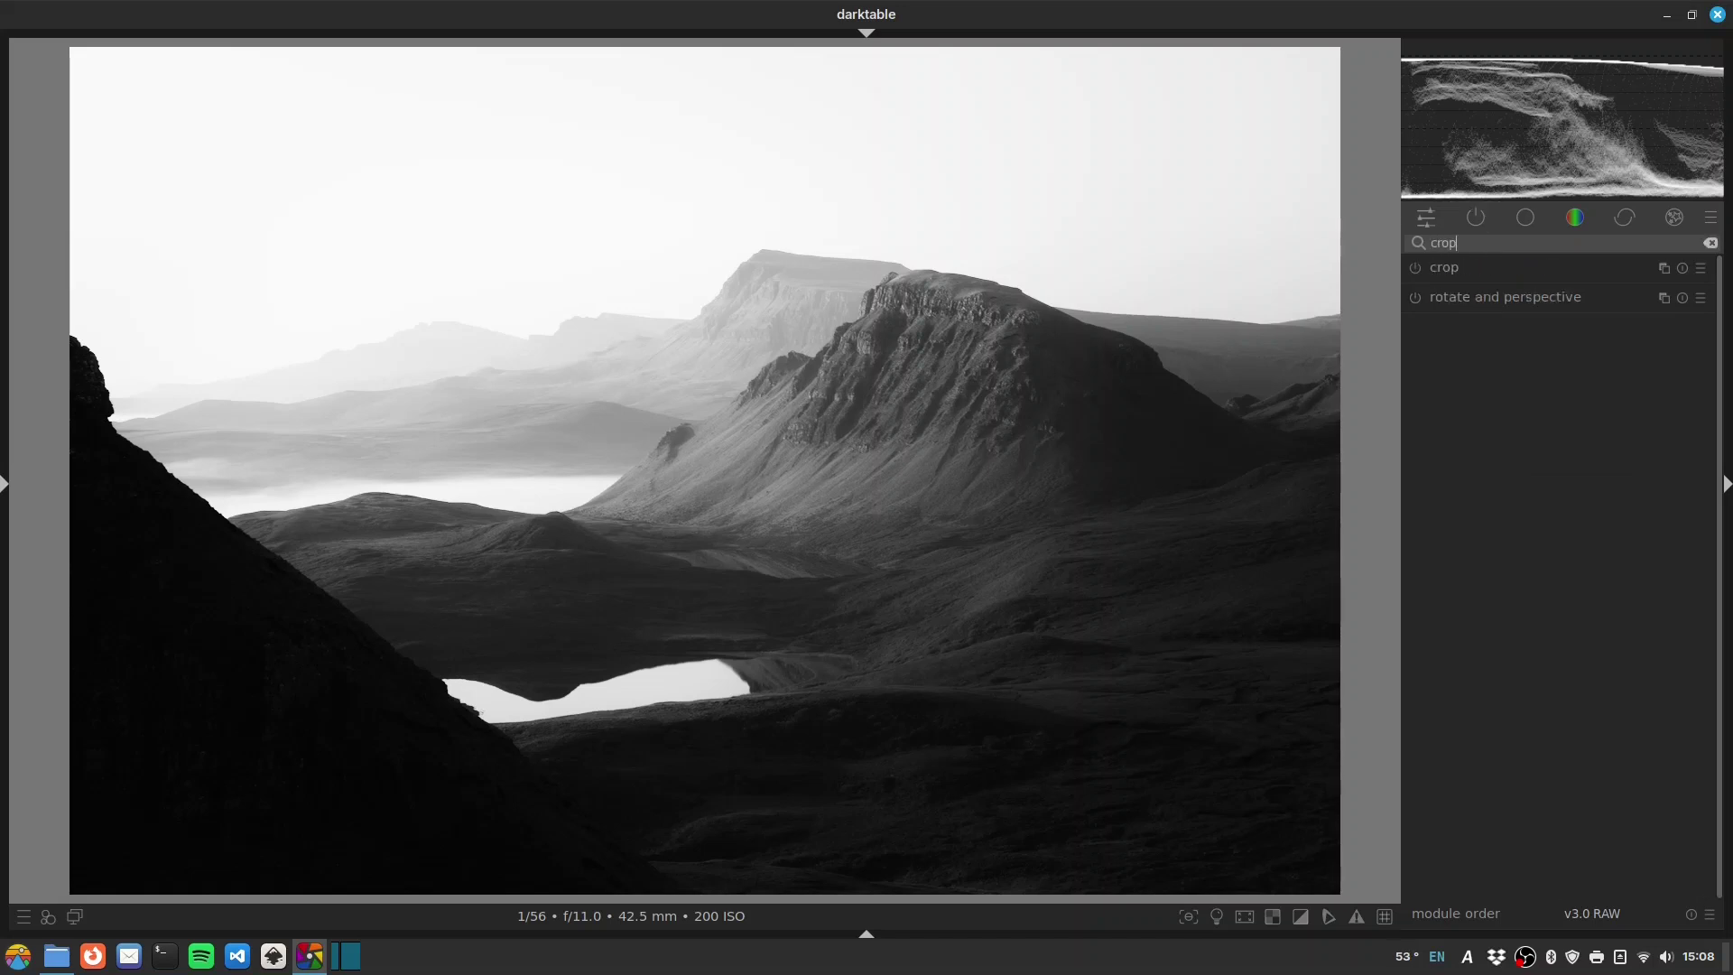
{"action": "left_click", "coordinate": [1408, 271]}
{"action": "left_click", "coordinate": [1654, 293]}
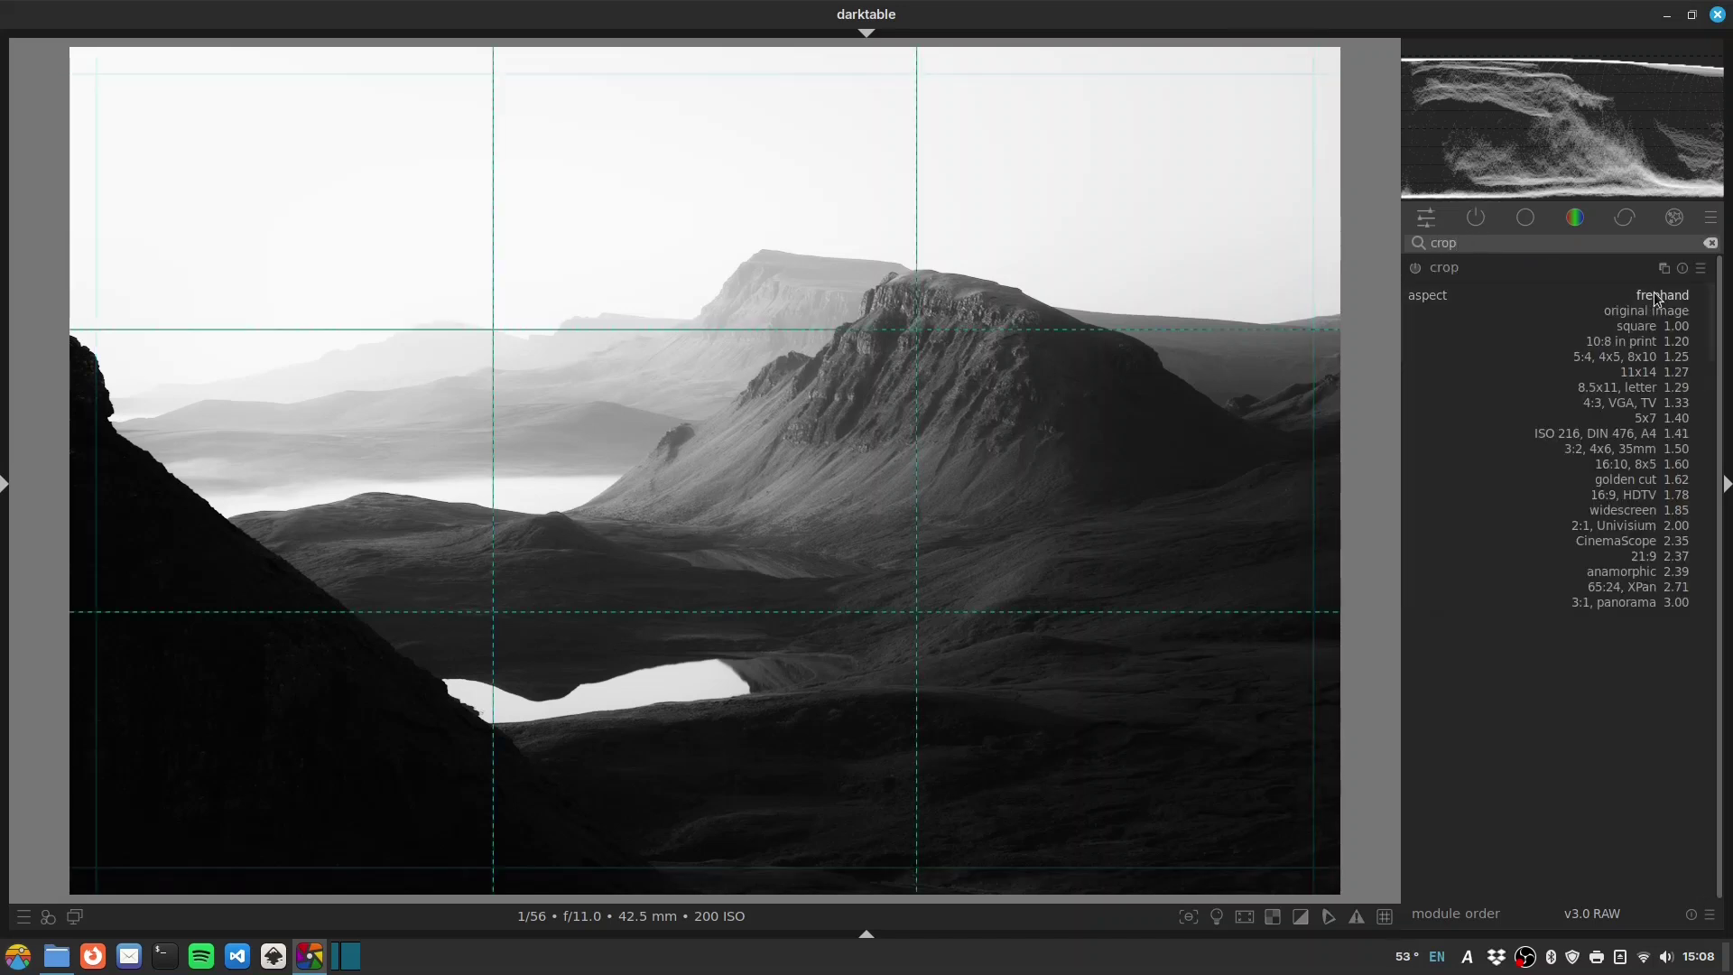
{"action": "left_click", "coordinate": [1601, 513]}
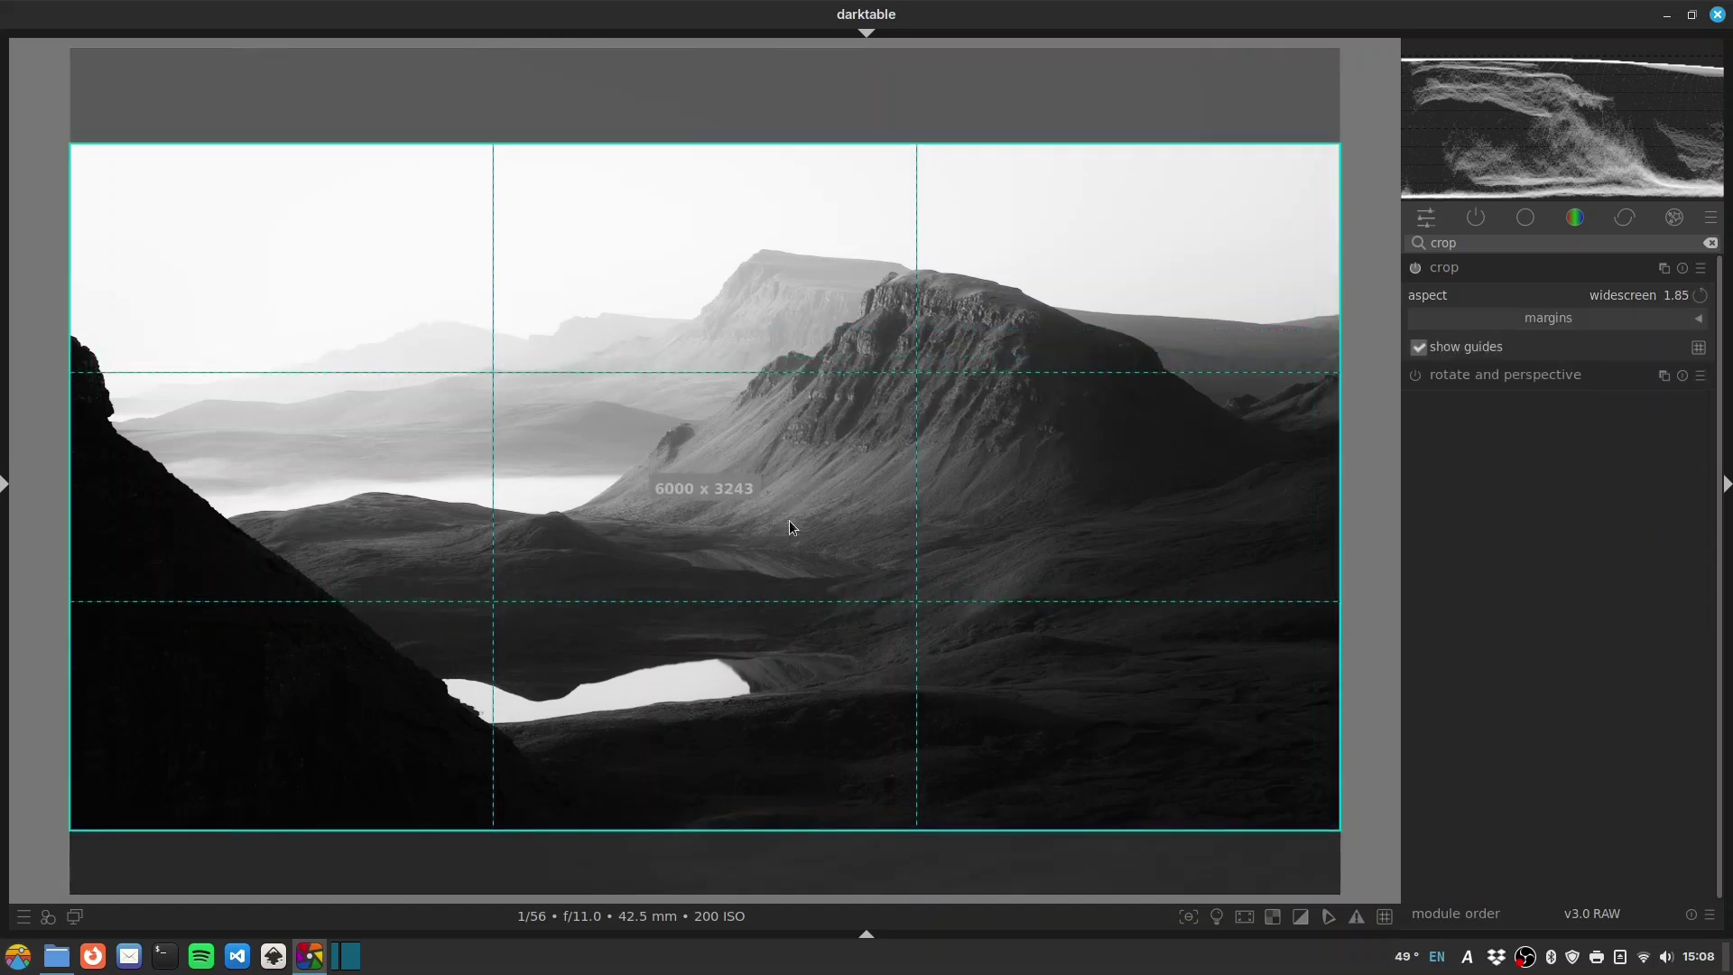
{"action": "left_click", "coordinate": [1439, 271]}
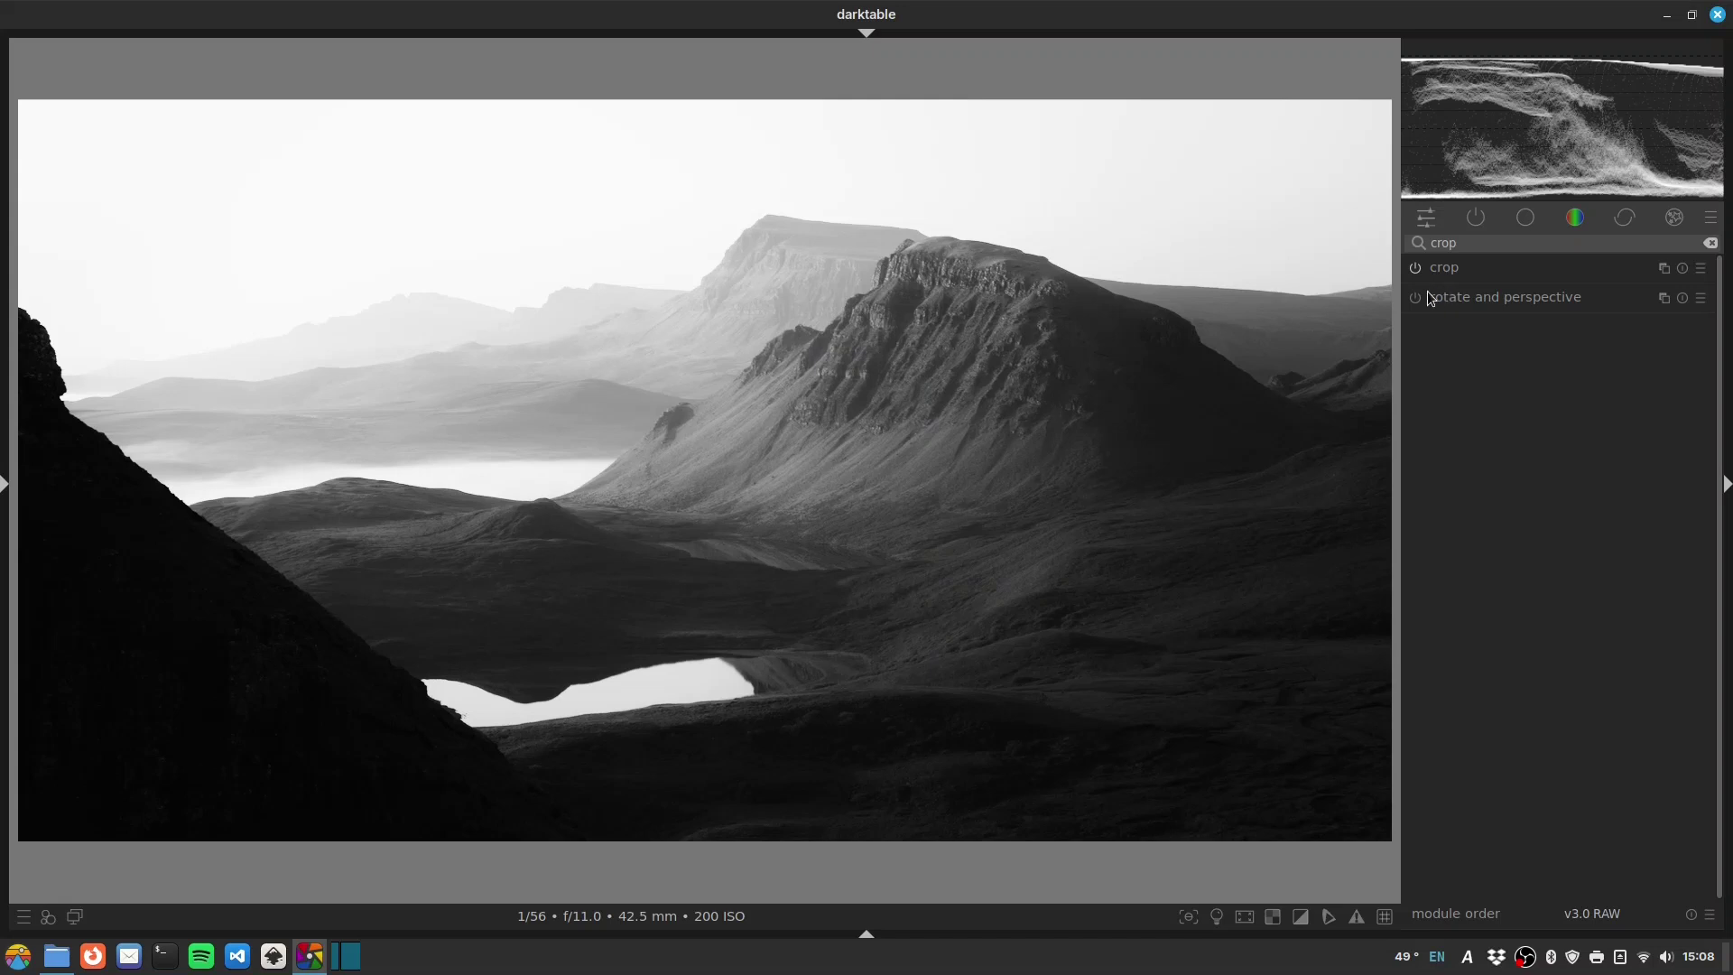
- Among the active modules, switch the unmasked tone equalizer off and on repeatedly to compare its effect on the cropped photo
{"action": "left_click", "coordinate": [1480, 219]}
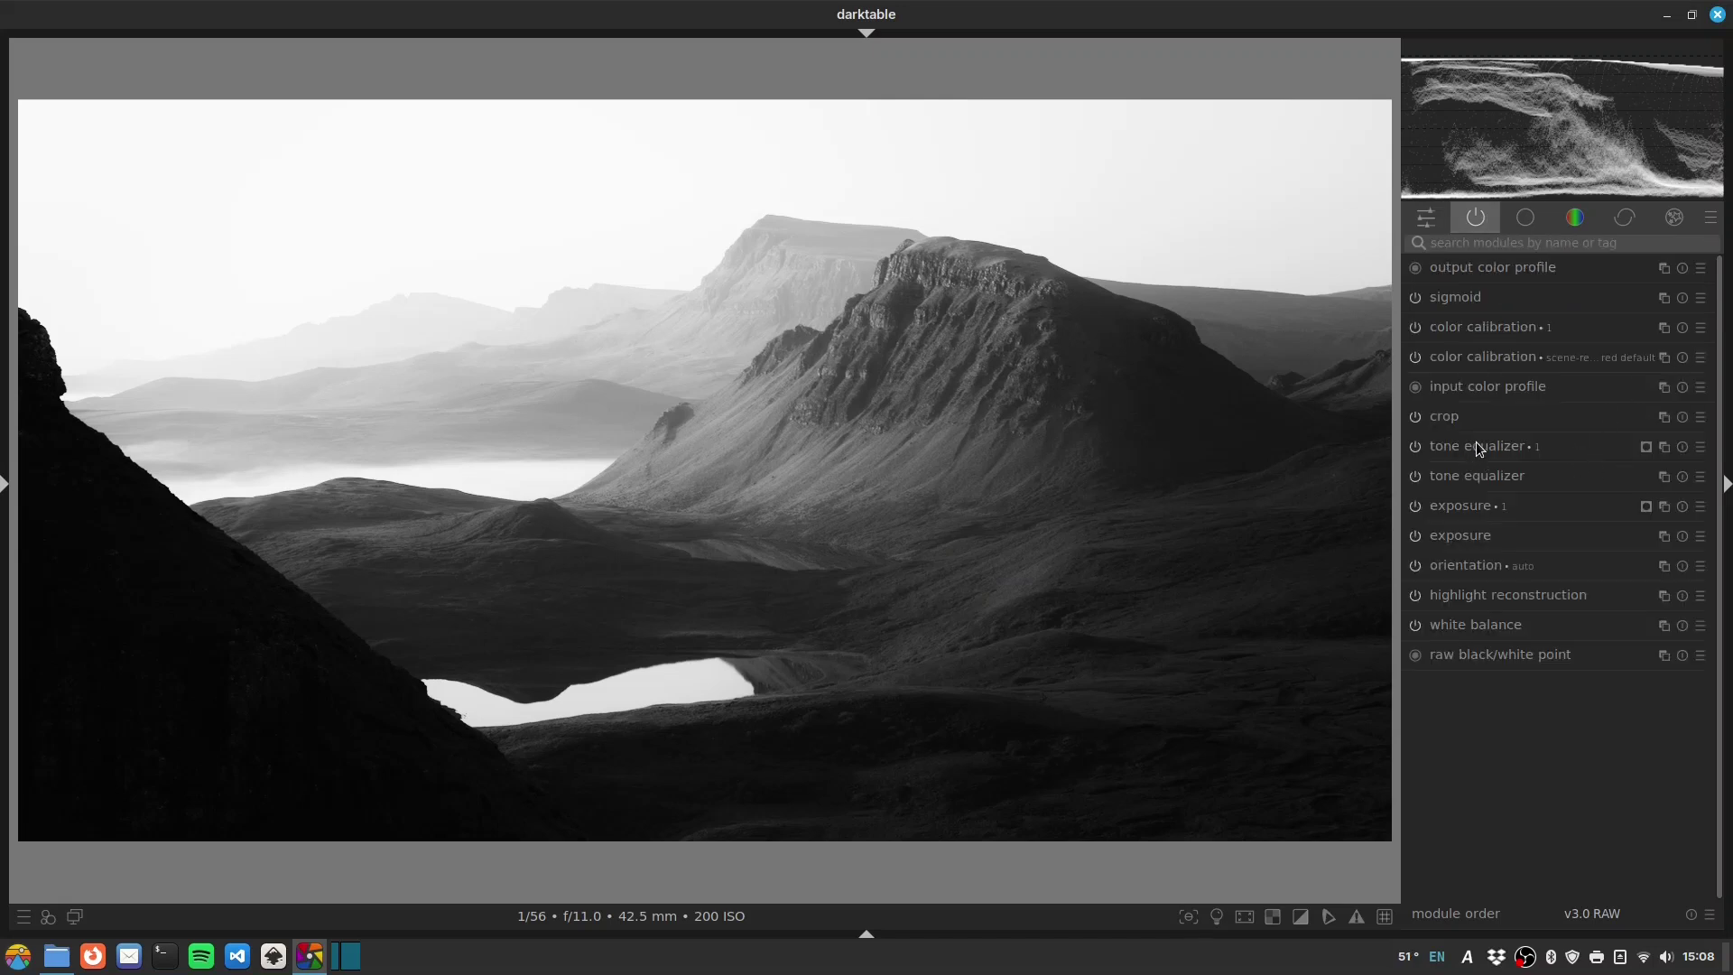
{"action": "left_click", "coordinate": [1416, 474]}
{"action": "left_click", "coordinate": [1417, 474]}
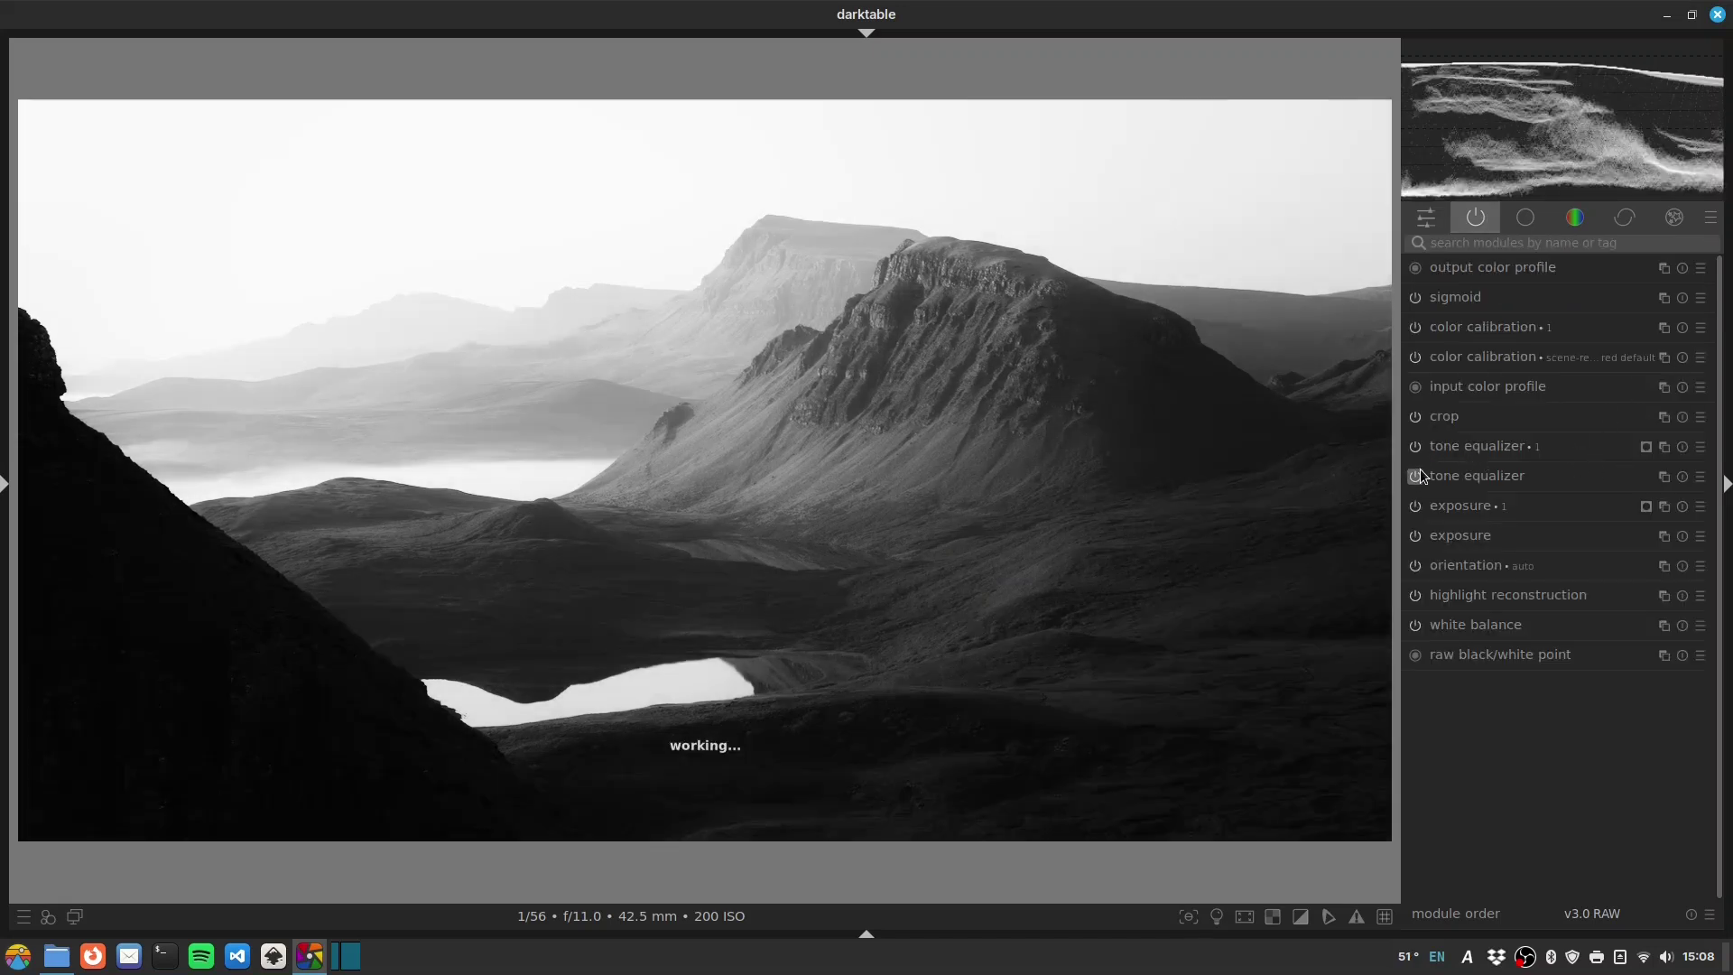
{"action": "left_click", "coordinate": [1417, 474]}
{"action": "left_click", "coordinate": [1419, 473]}
{"action": "left_click", "coordinate": [1419, 473]}
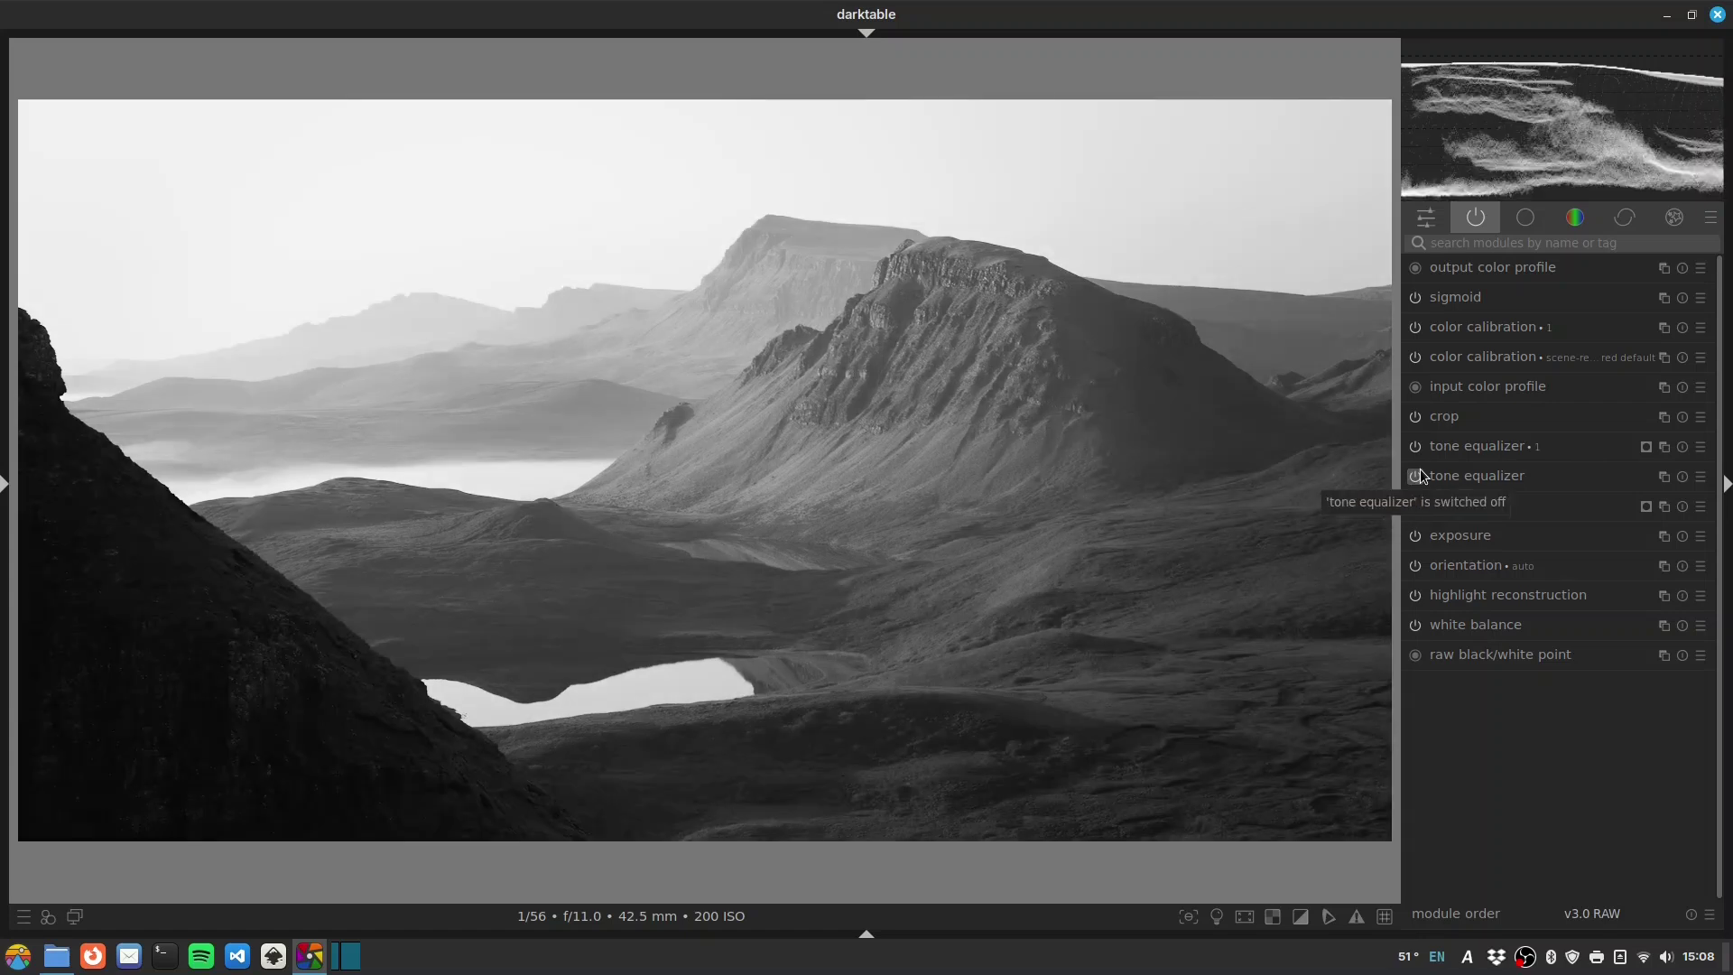
{"action": "left_click", "coordinate": [1420, 473]}
{"action": "left_click", "coordinate": [1419, 470]}
{"action": "left_click", "coordinate": [1420, 471]}
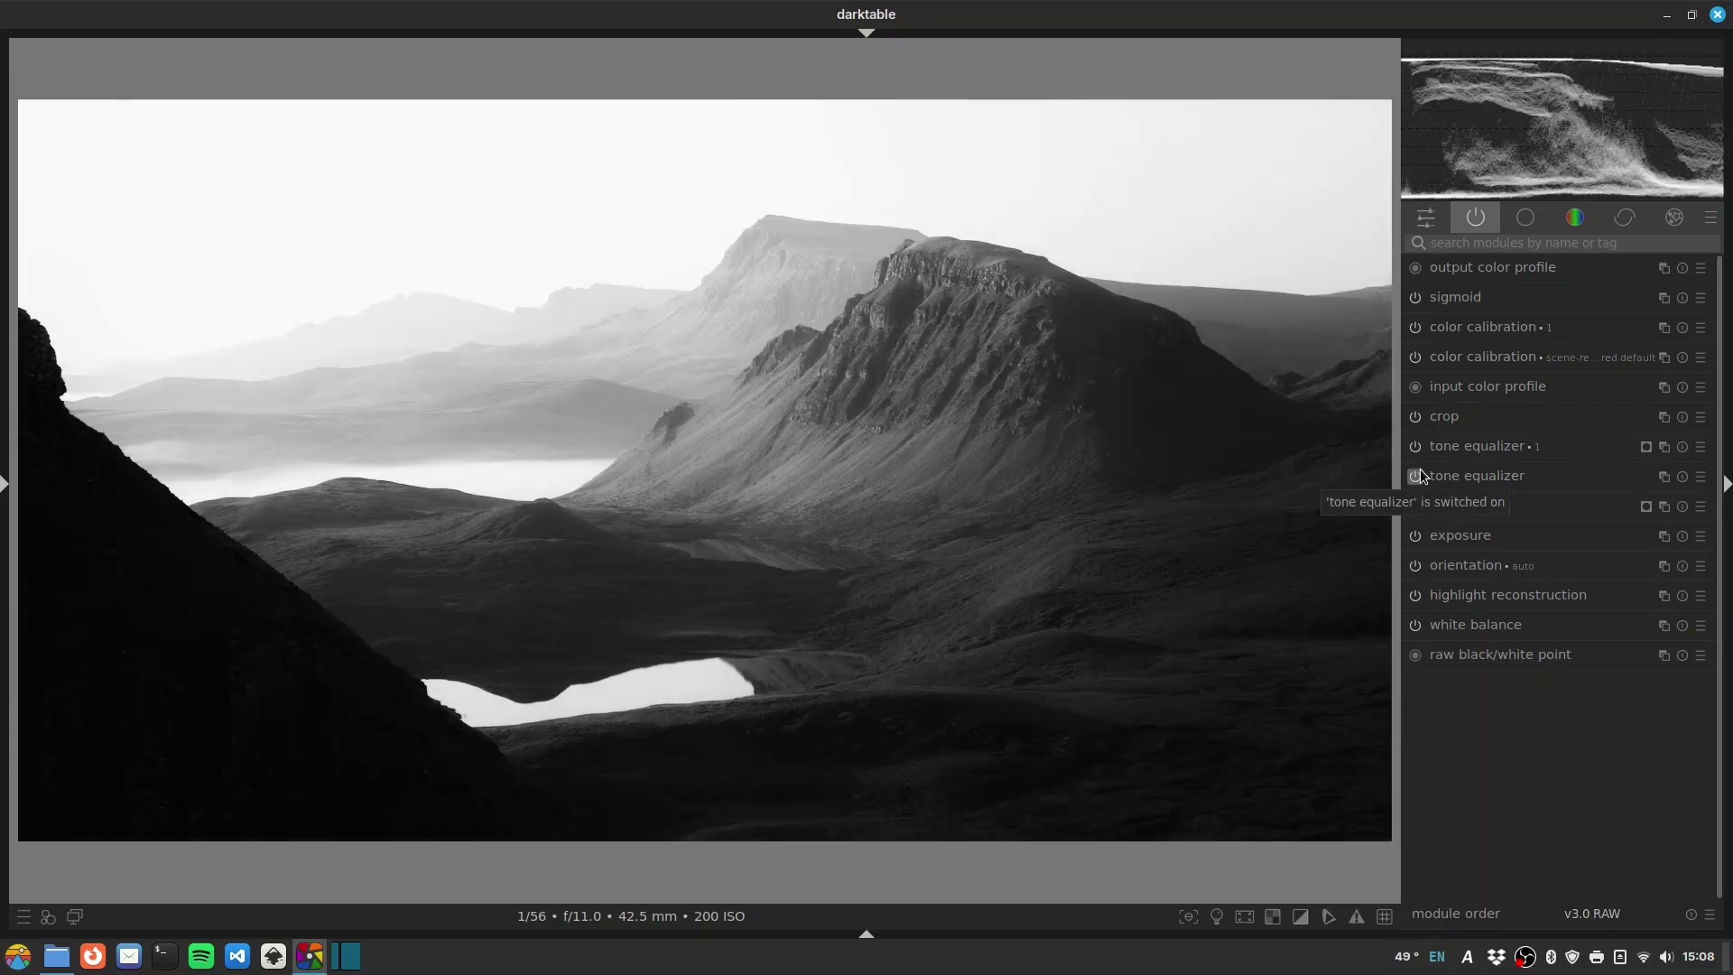
- Compare the photo once more with the unmasked tone equalizer disabled and enabled
{"action": "left_click", "coordinate": [1420, 470]}
{"action": "left_click", "coordinate": [1420, 470]}
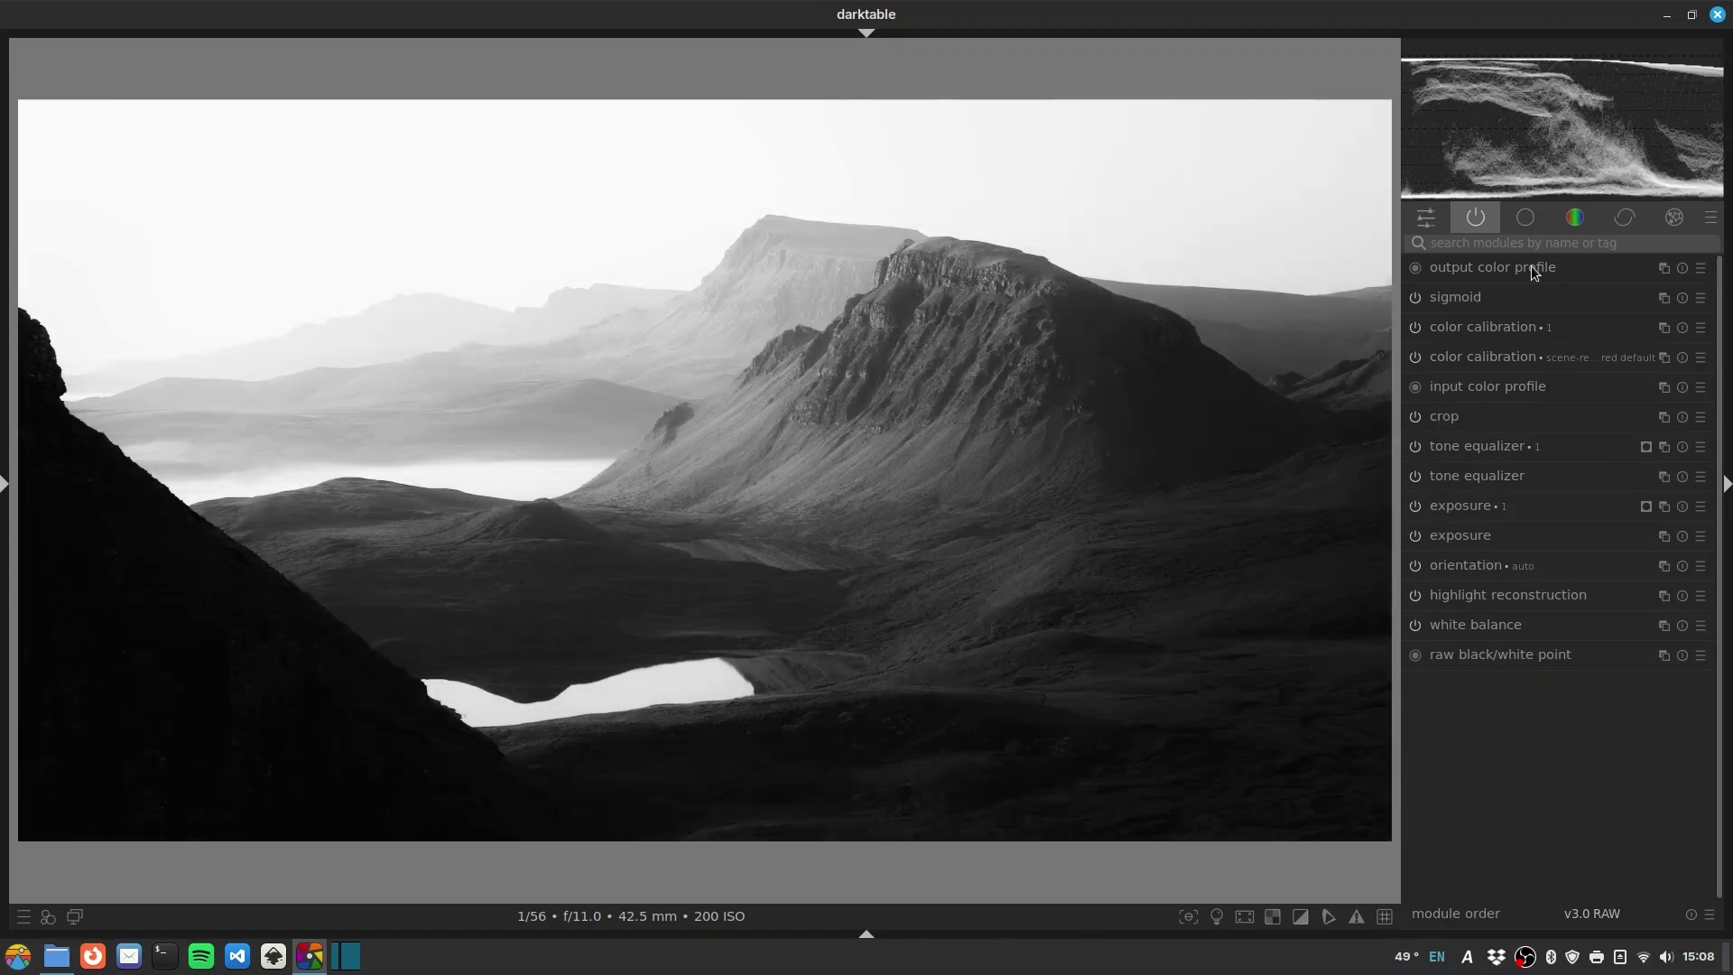
- Find color balance rgb, set its contrast to +16.12%, and lower the perceptual brilliance of the highlights to -25.12%
{"action": "left_click", "coordinate": [1489, 246]}
{"action": "type", "text": "rgb"}
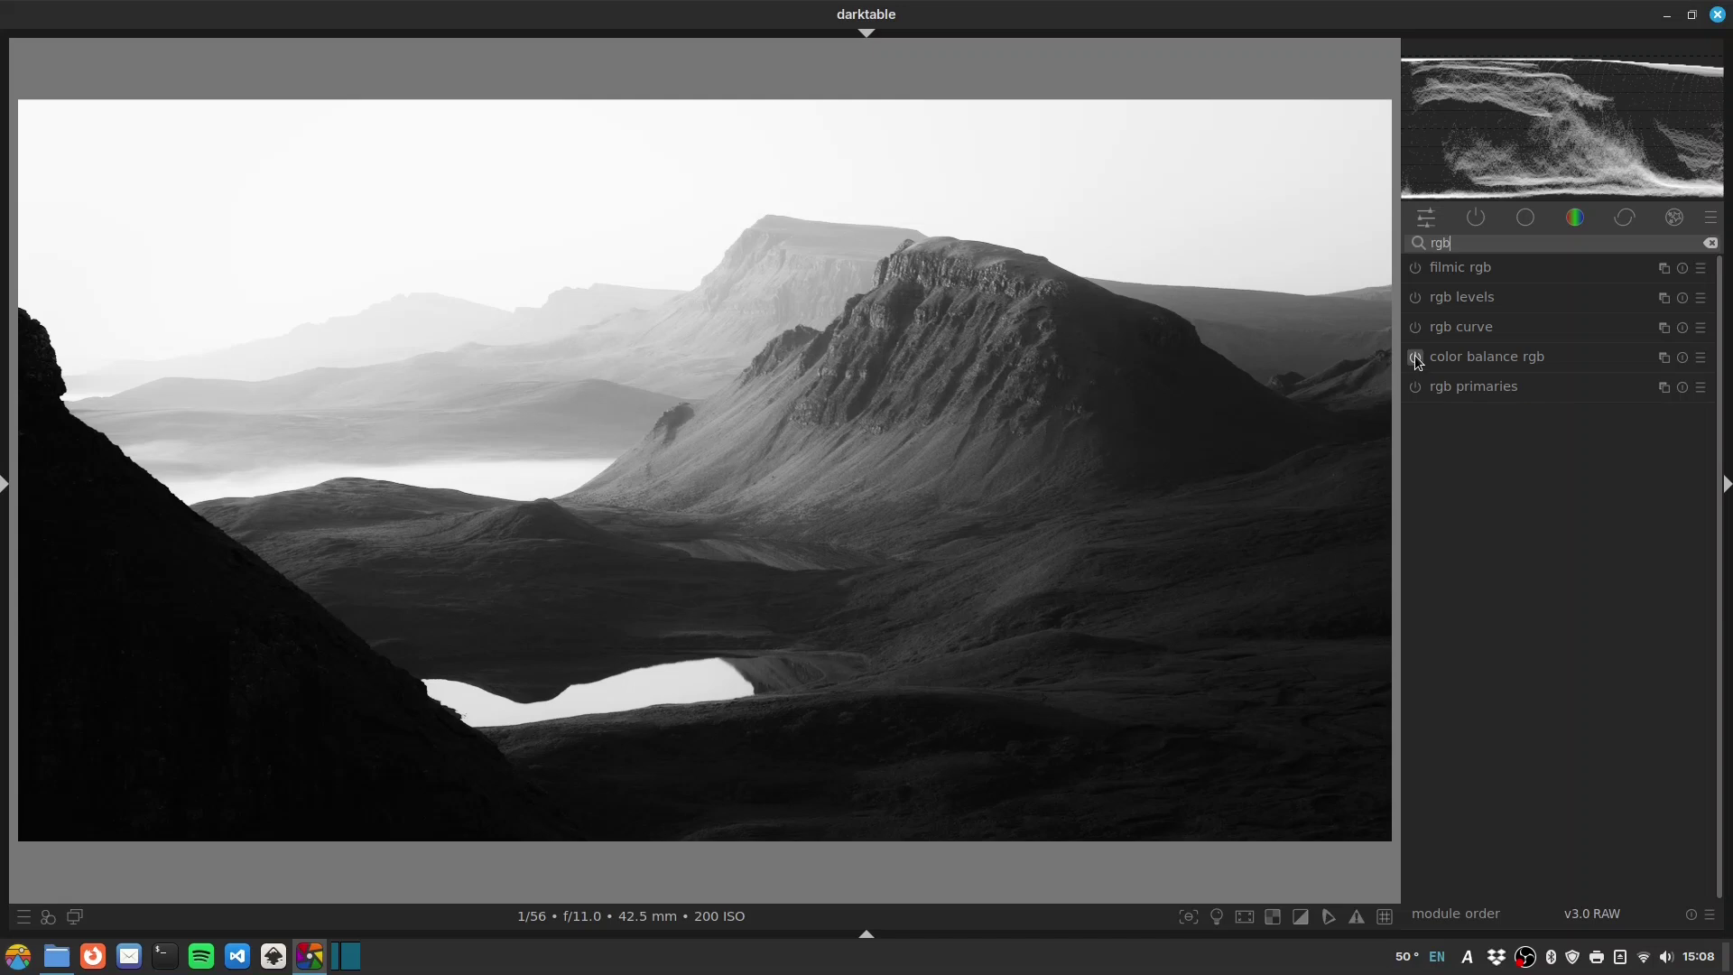
{"action": "left_click", "coordinate": [1465, 348]}
{"action": "left_click_drag", "start_coordinate": [1549, 403], "coordinate": [1593, 404]}
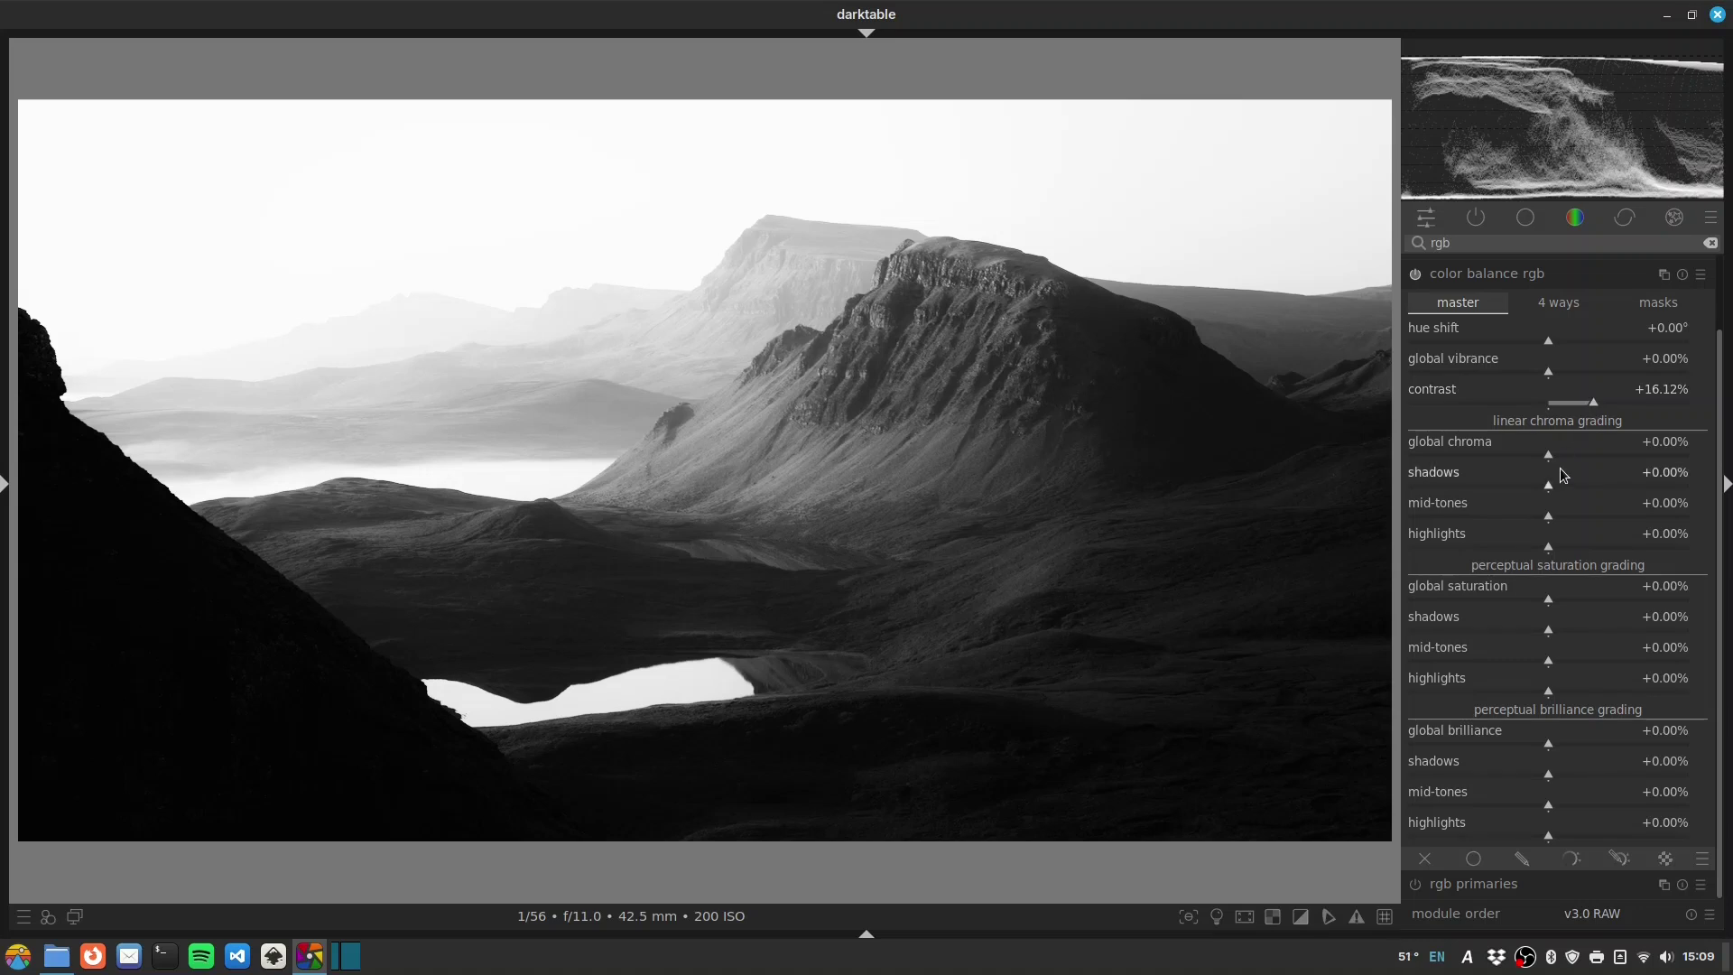
{"action": "left_click_drag", "start_coordinate": [1550, 841], "coordinate": [1575, 841]}
{"action": "left_click_drag", "start_coordinate": [1549, 841], "coordinate": [1515, 842]}
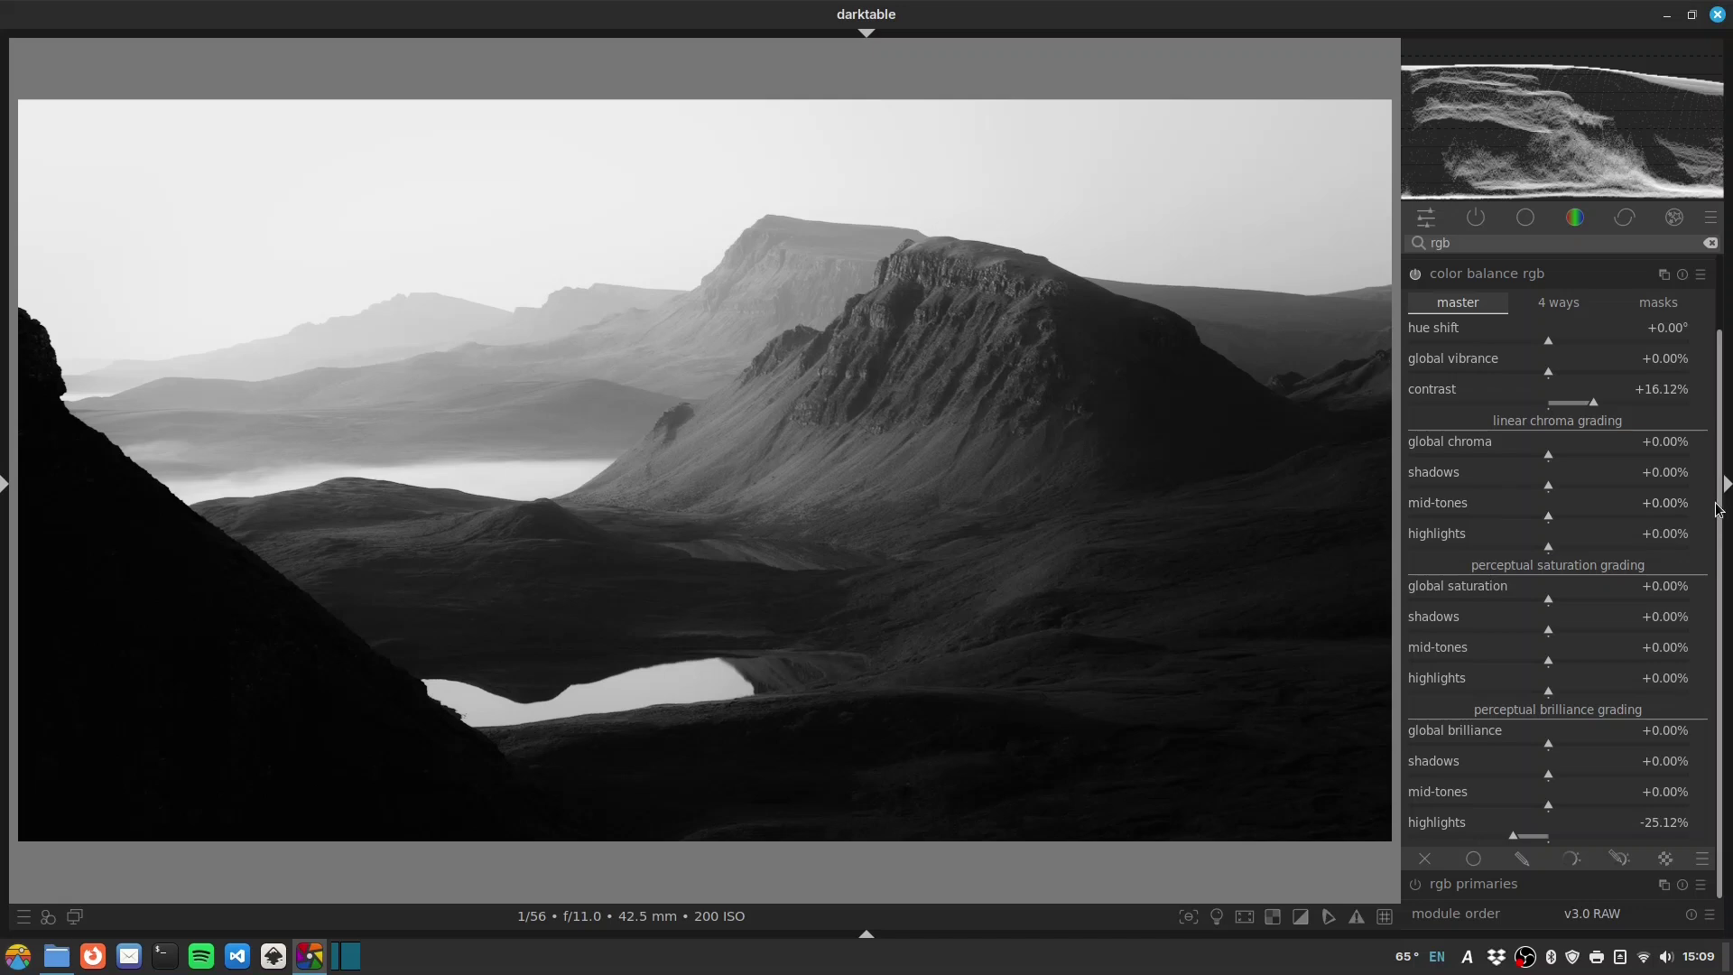
- Create a second color balance rgb instance with a parametric mask on the bright areas, its lower g input limits at 34.5 and 69.4
{"action": "scroll", "coordinate": [1688, 391], "scroll_direction": "up", "scroll_amount": 2}
{"action": "right_click", "coordinate": [1663, 357]}
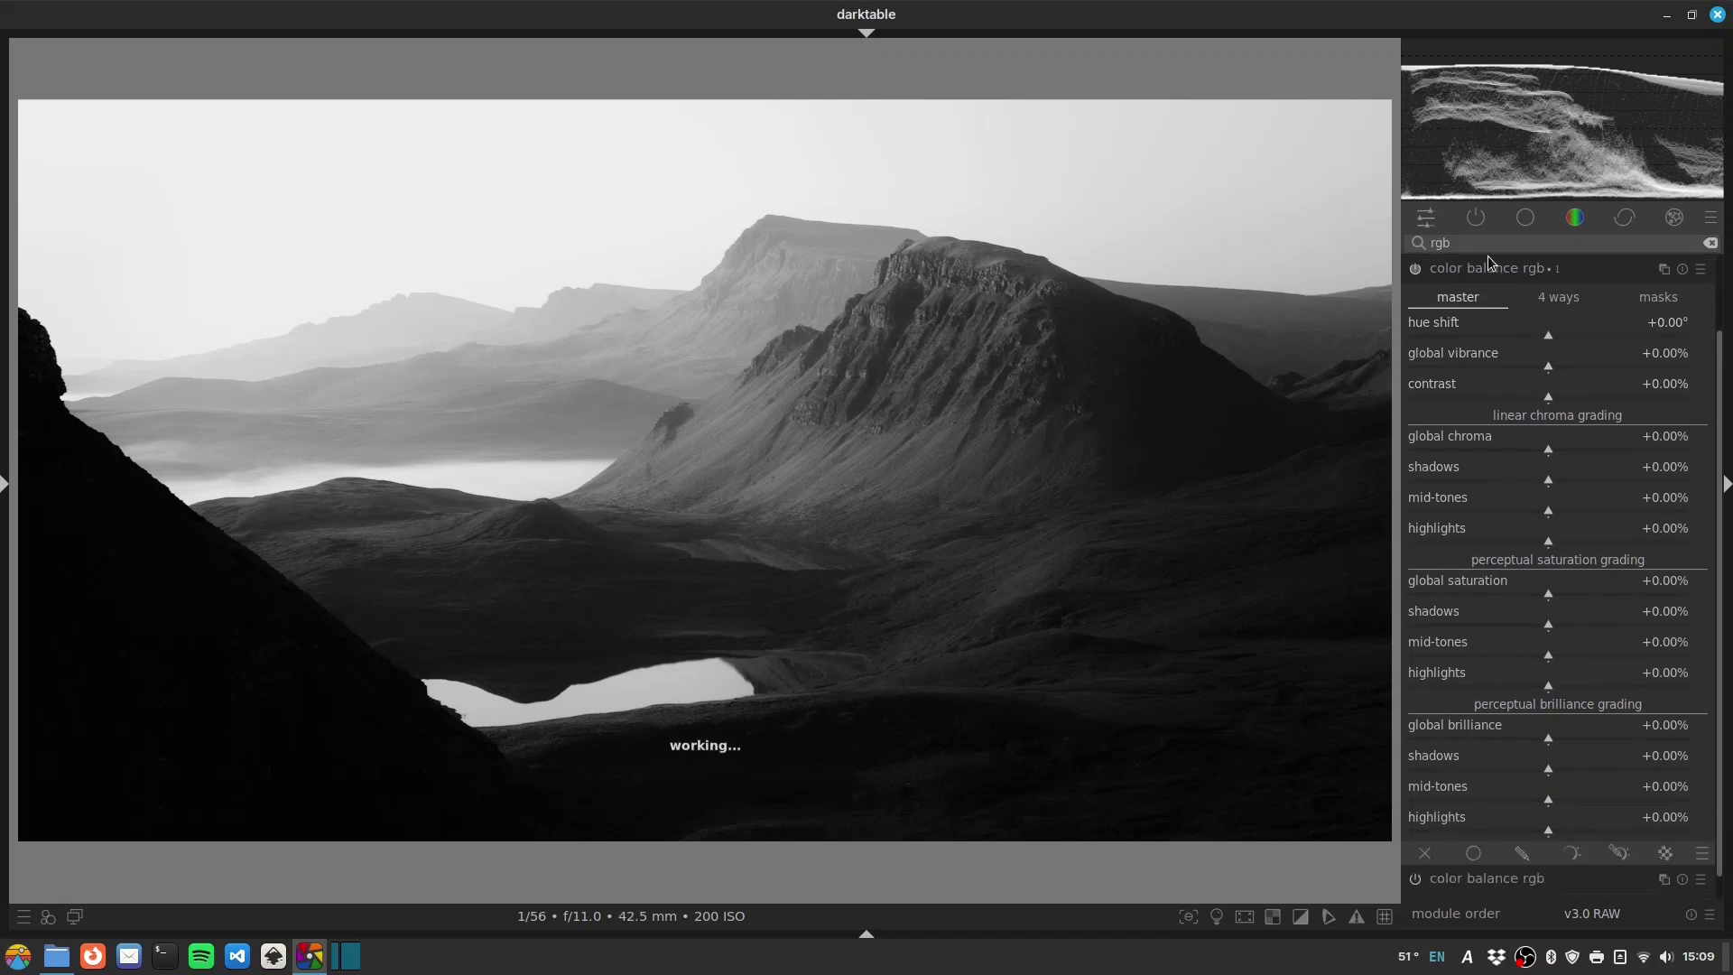
{"action": "left_click", "coordinate": [1580, 853]}
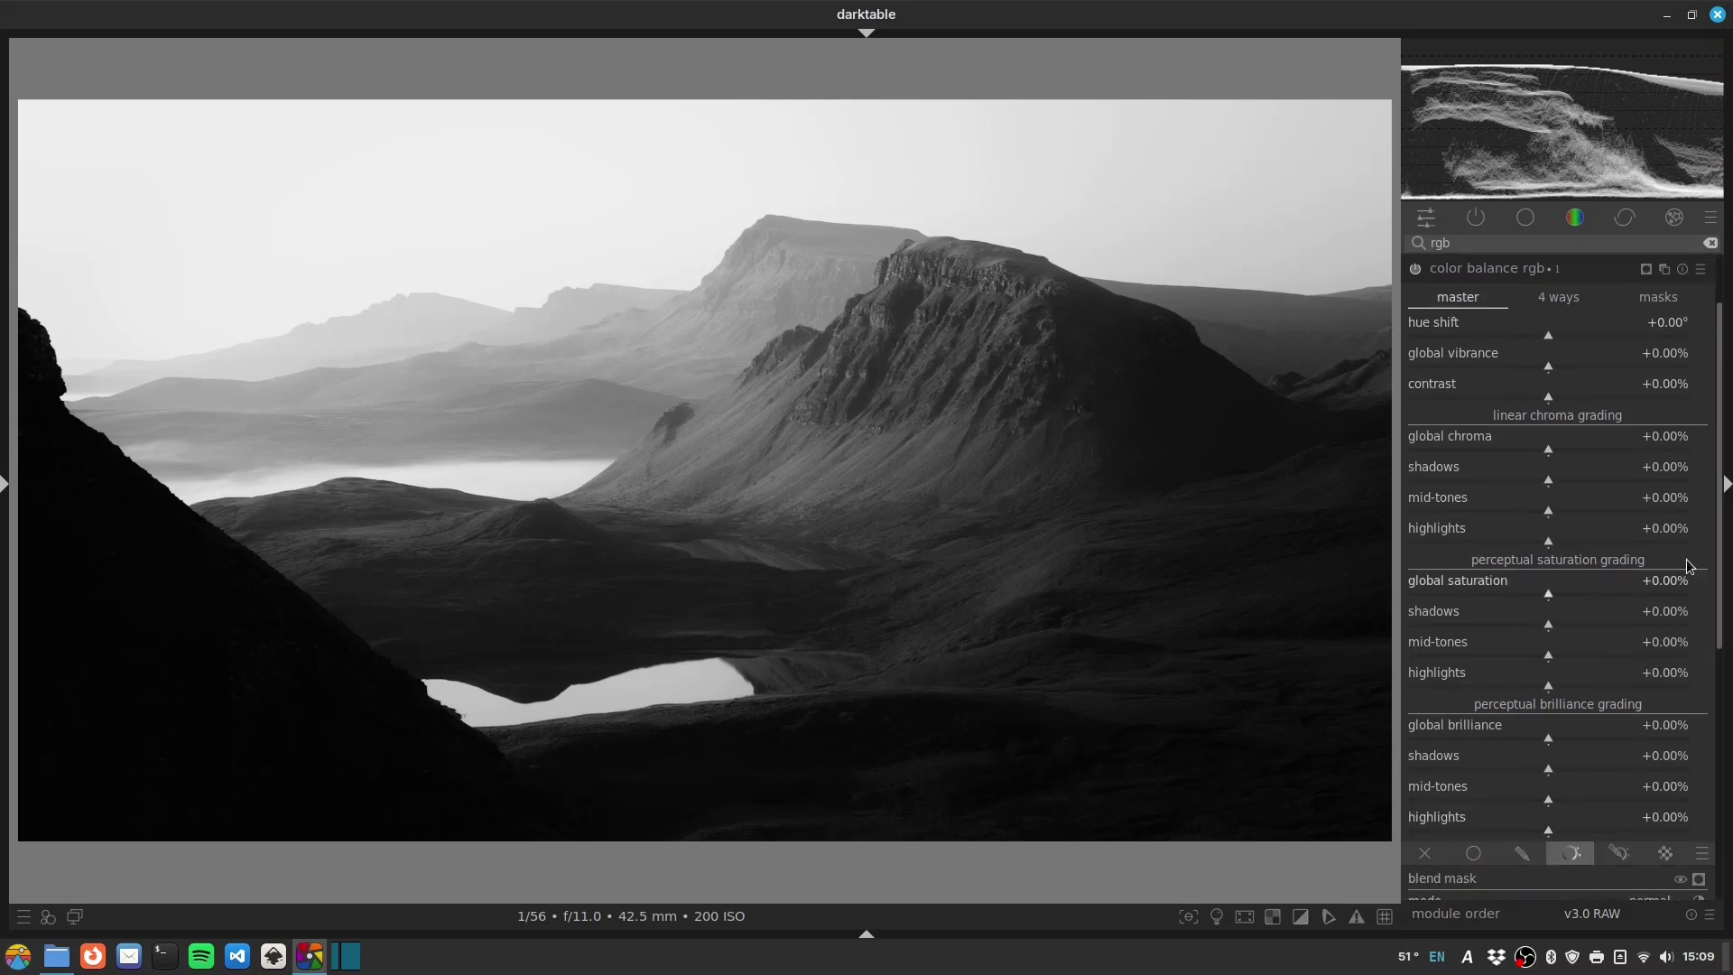
{"action": "scroll", "coordinate": [1728, 682], "scroll_direction": "down", "scroll_amount": 5}
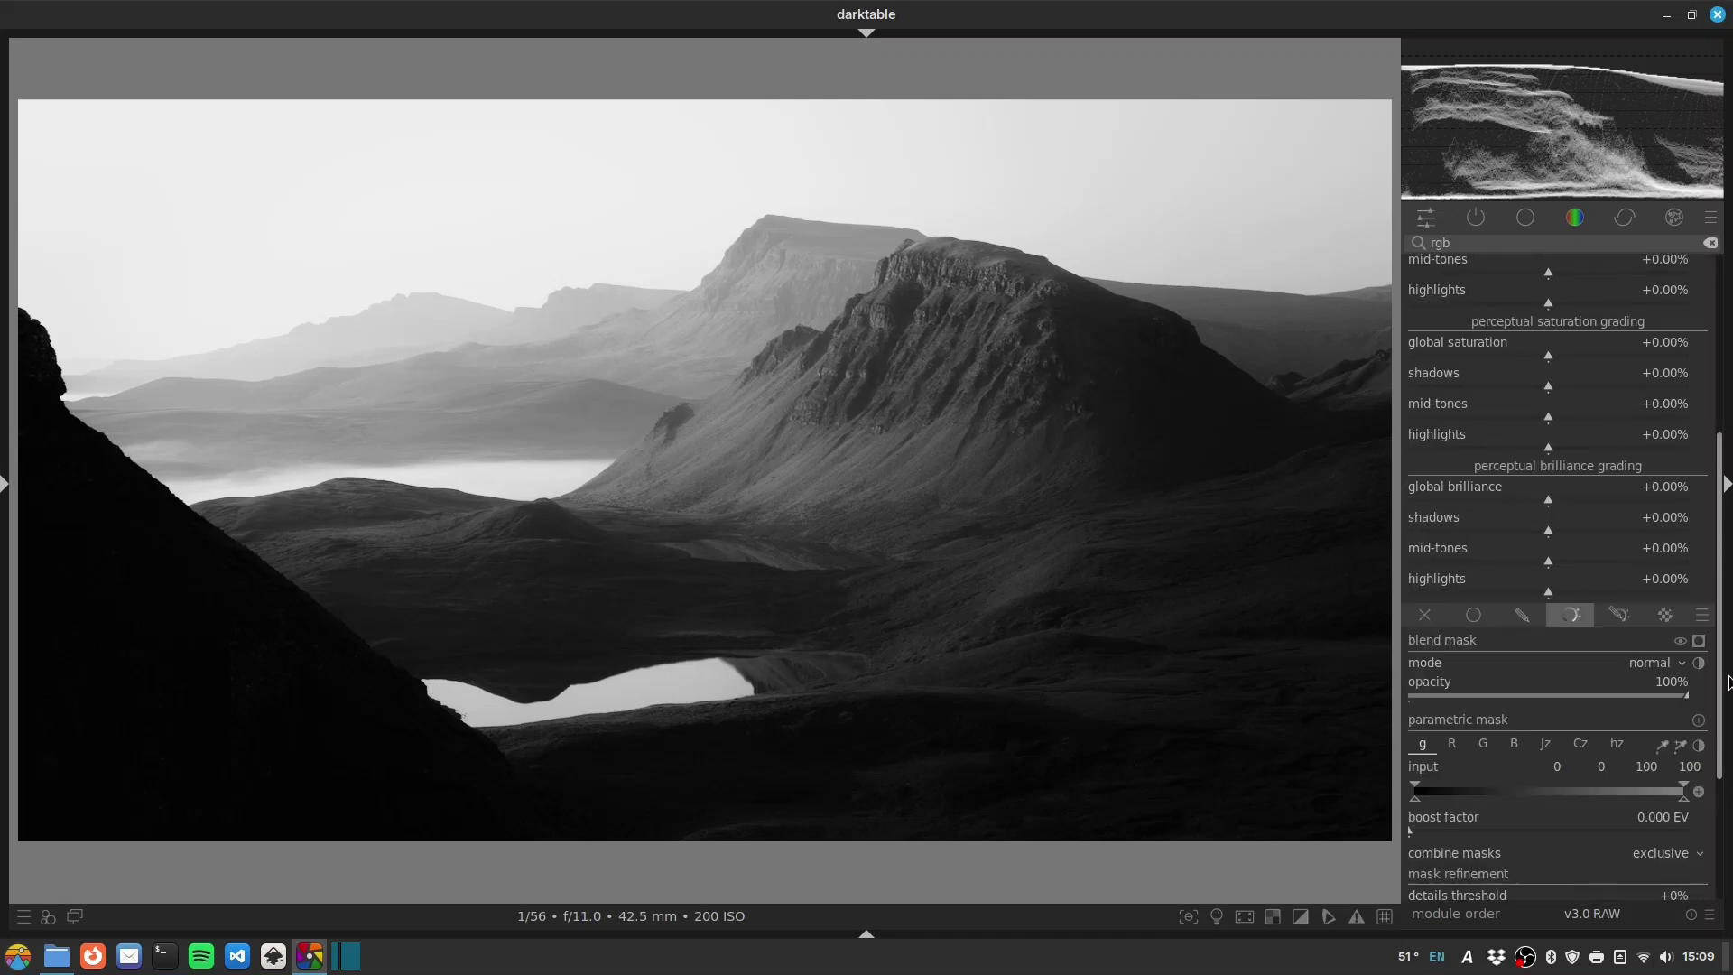
{"action": "left_click", "coordinate": [1699, 642]}
{"action": "mouse_move", "coordinate": [1418, 800]}
{"action": "left_mouse_down"}
{"action": "mouse_move", "coordinate": [1595, 784]}
{"action": "mouse_move", "coordinate": [1498, 773]}
{"action": "left_mouse_up"}
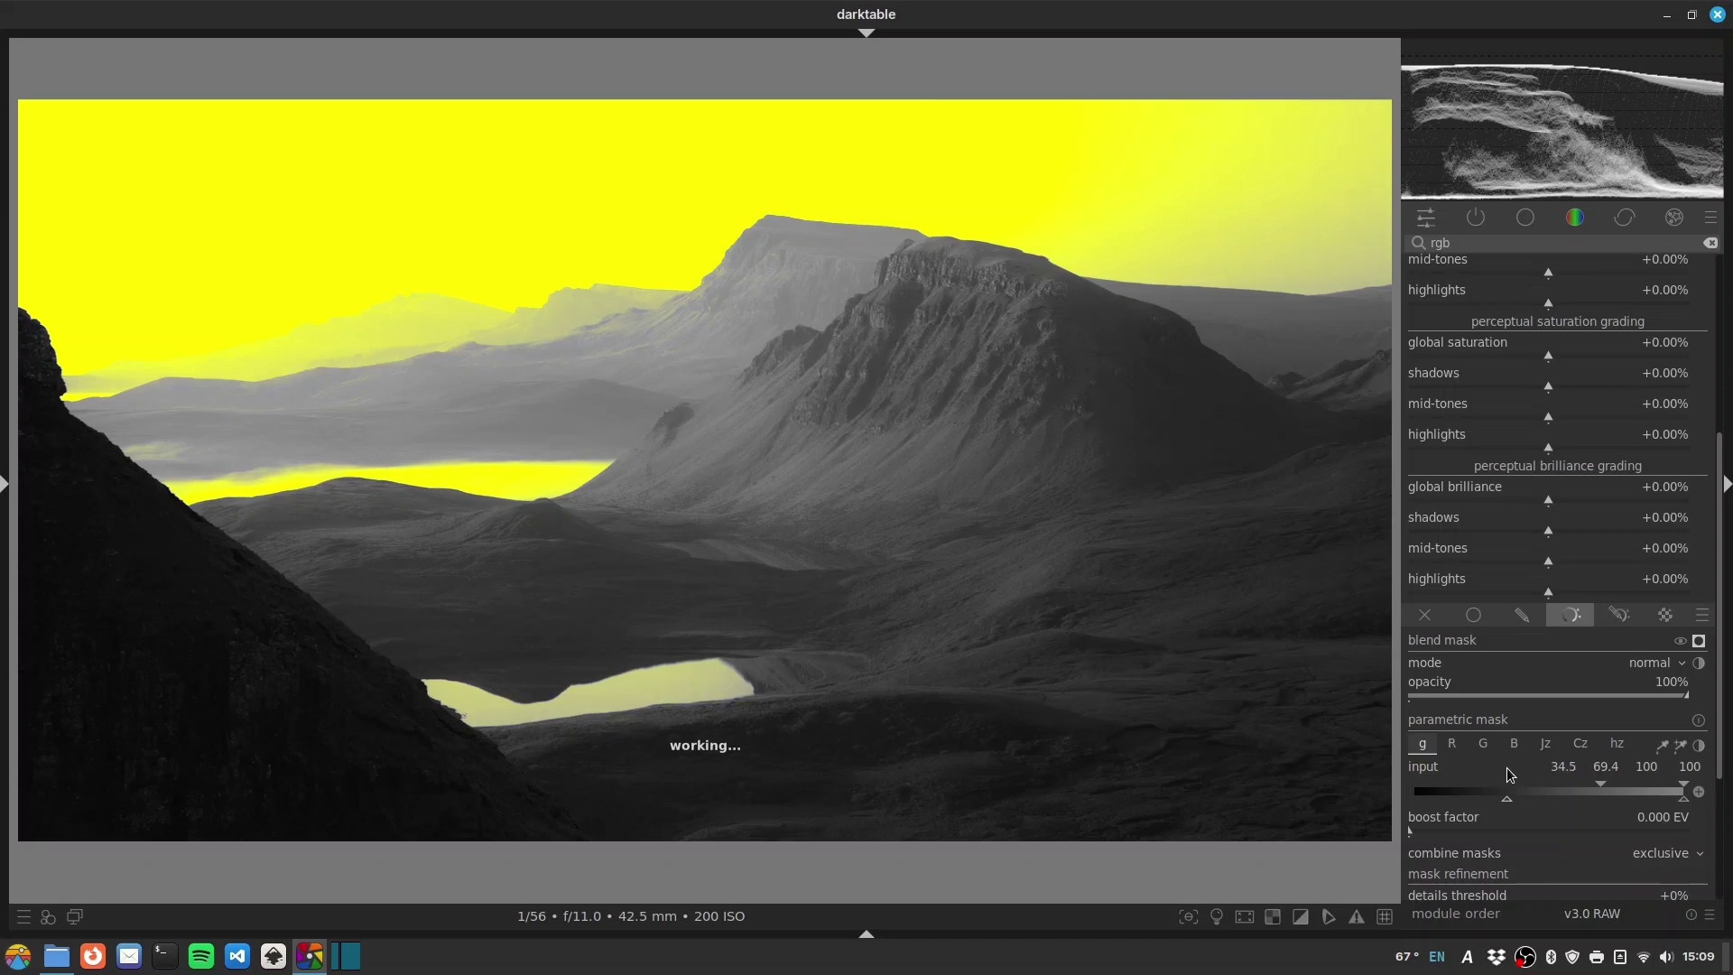
- Combine the parametric mask with a drawn gradient across the mountains, tilting it slightly and moving it up so the mask keeps to the sky
{"action": "left_click", "coordinate": [1628, 621]}
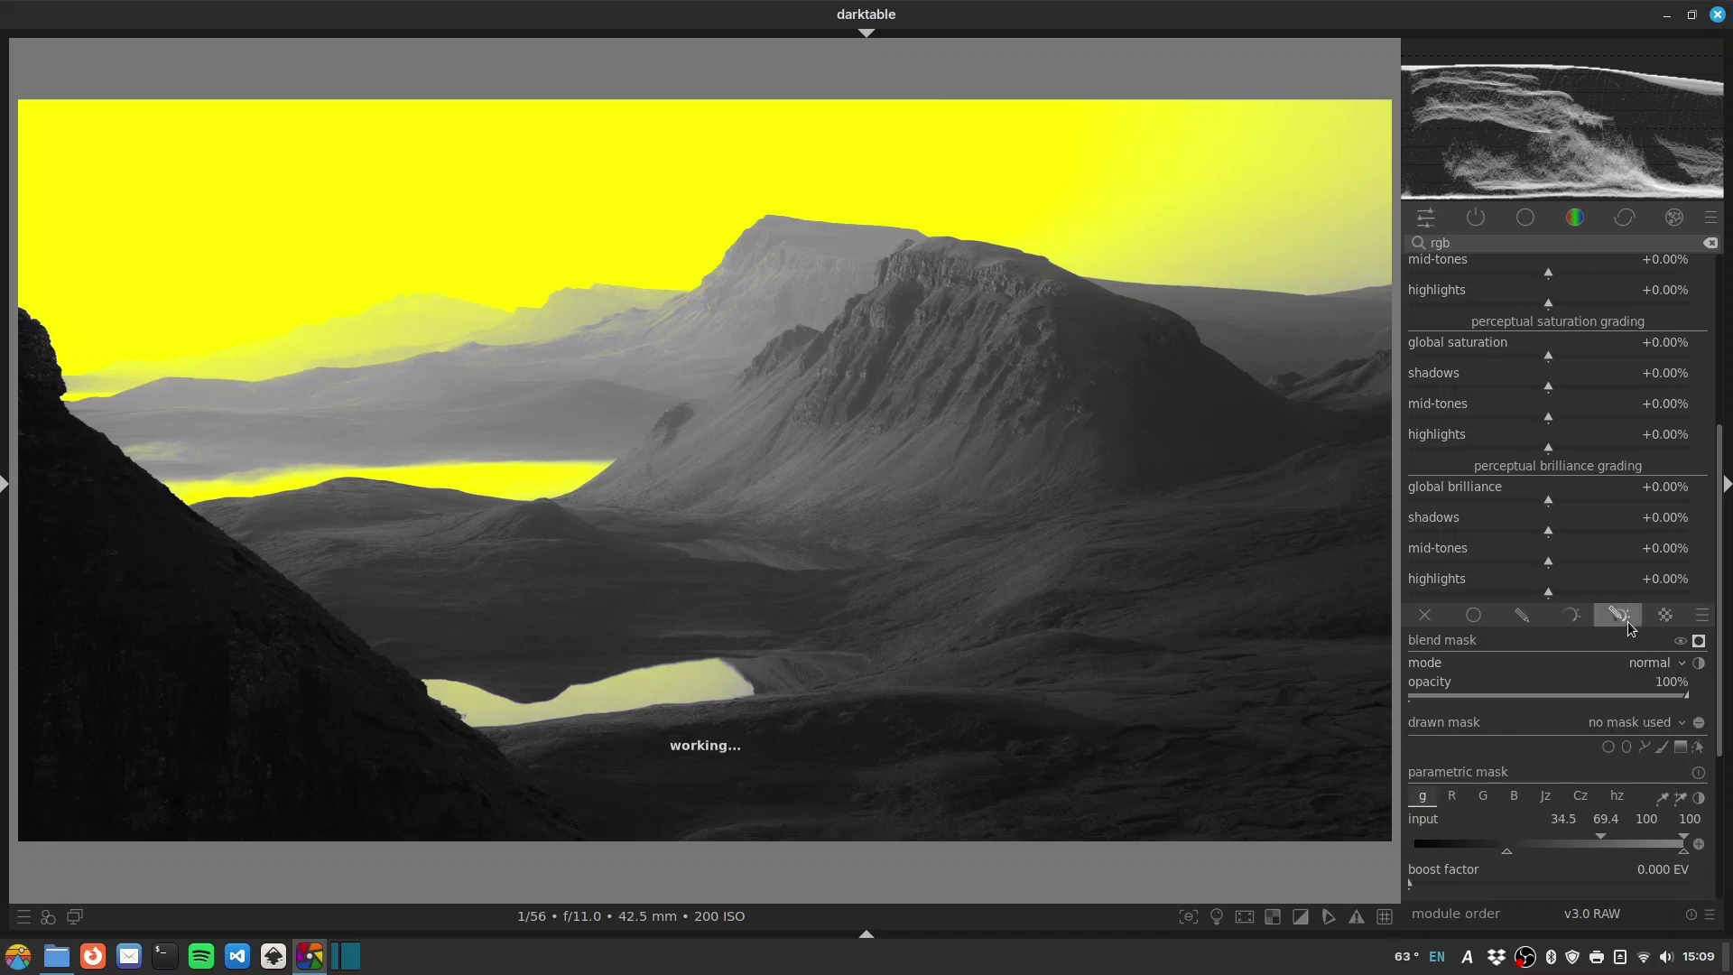
{"action": "left_click", "coordinate": [1698, 747]}
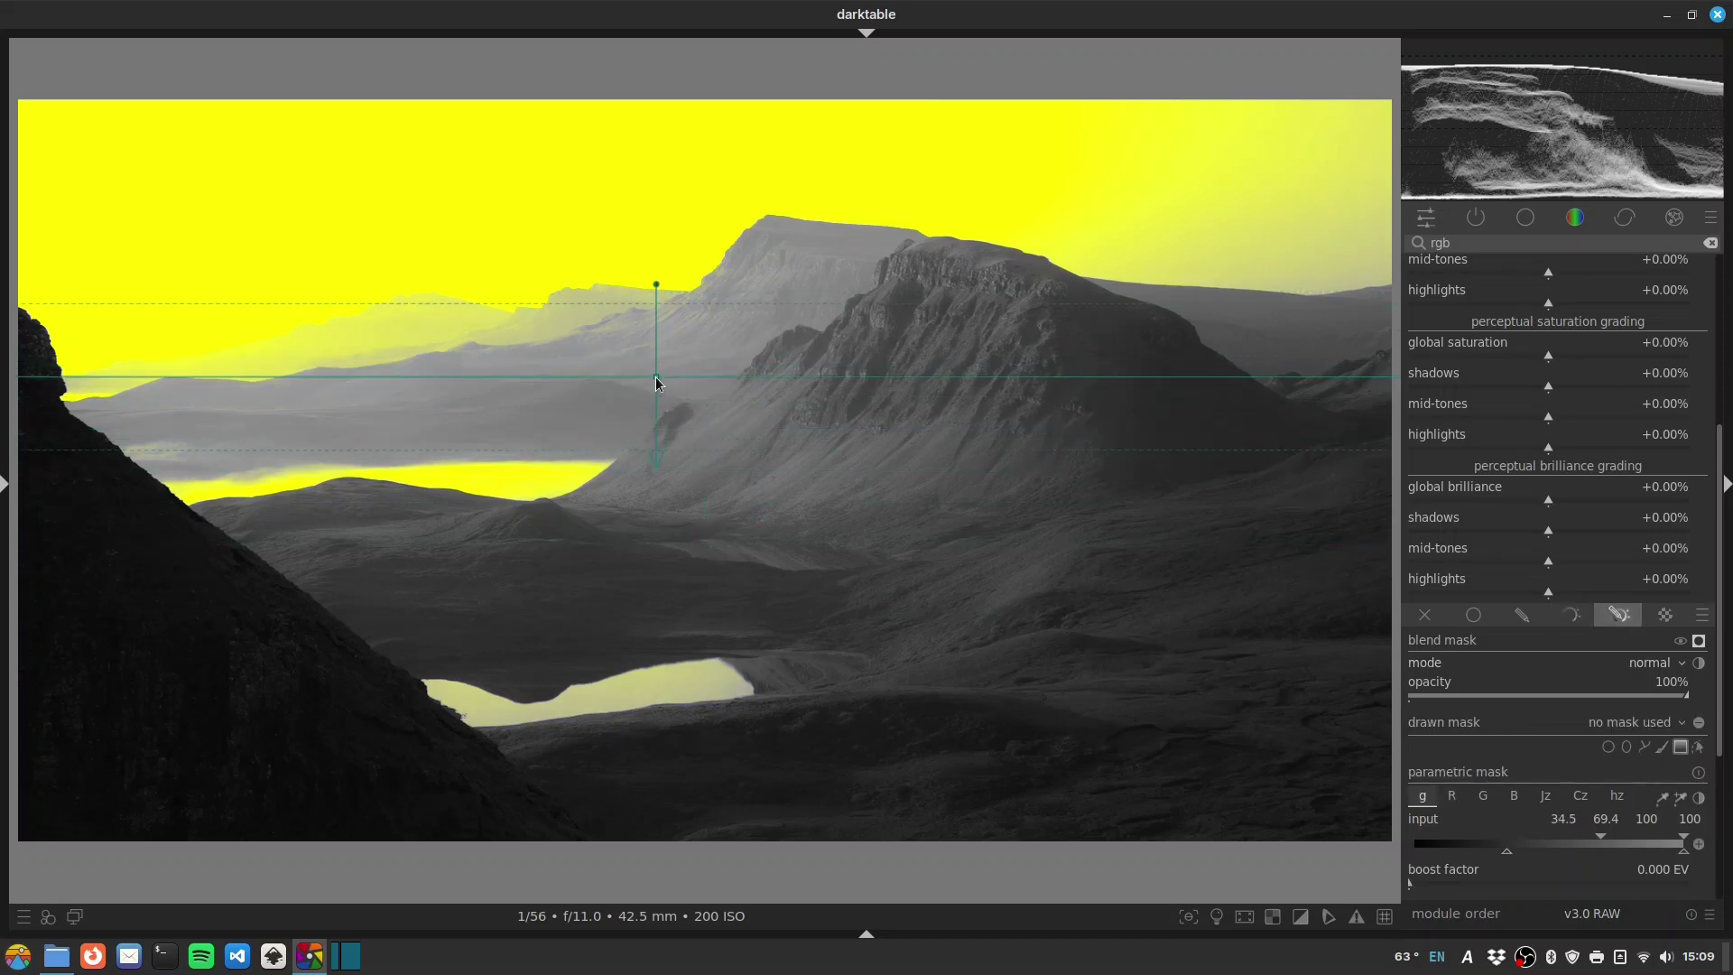
{"action": "left_click", "coordinate": [655, 377]}
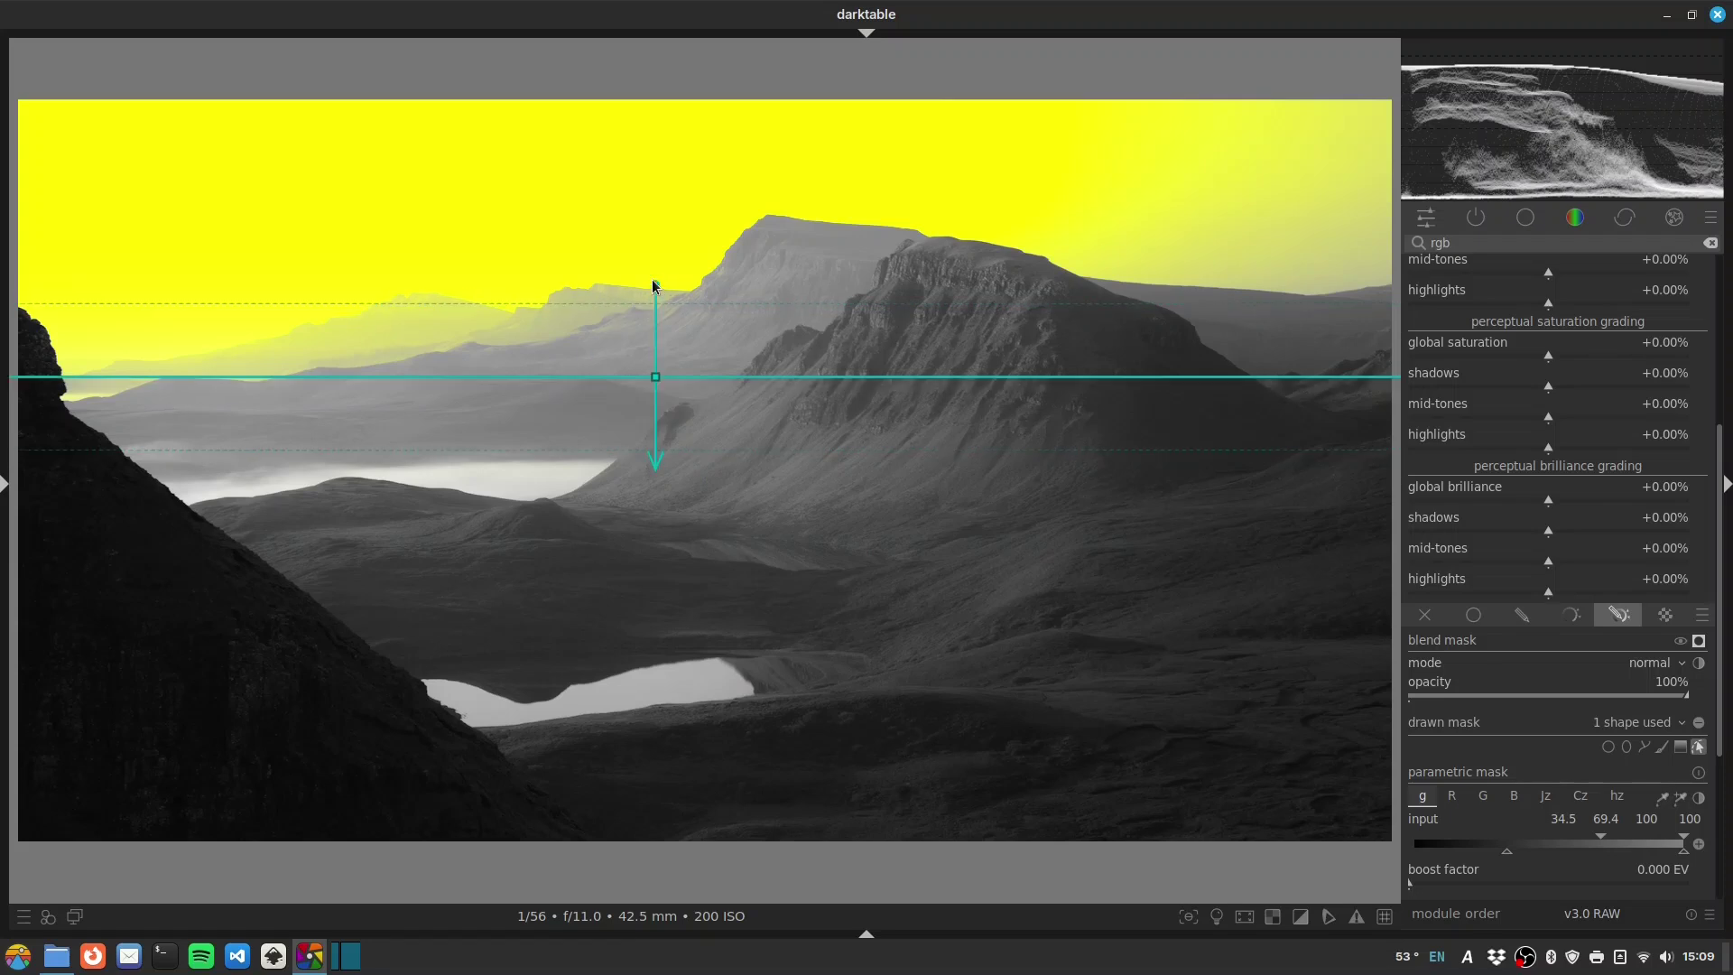
{"action": "left_click_drag", "start_coordinate": [654, 286], "coordinate": [645, 285]}
{"action": "left_click_drag", "start_coordinate": [655, 379], "coordinate": [655, 337]}
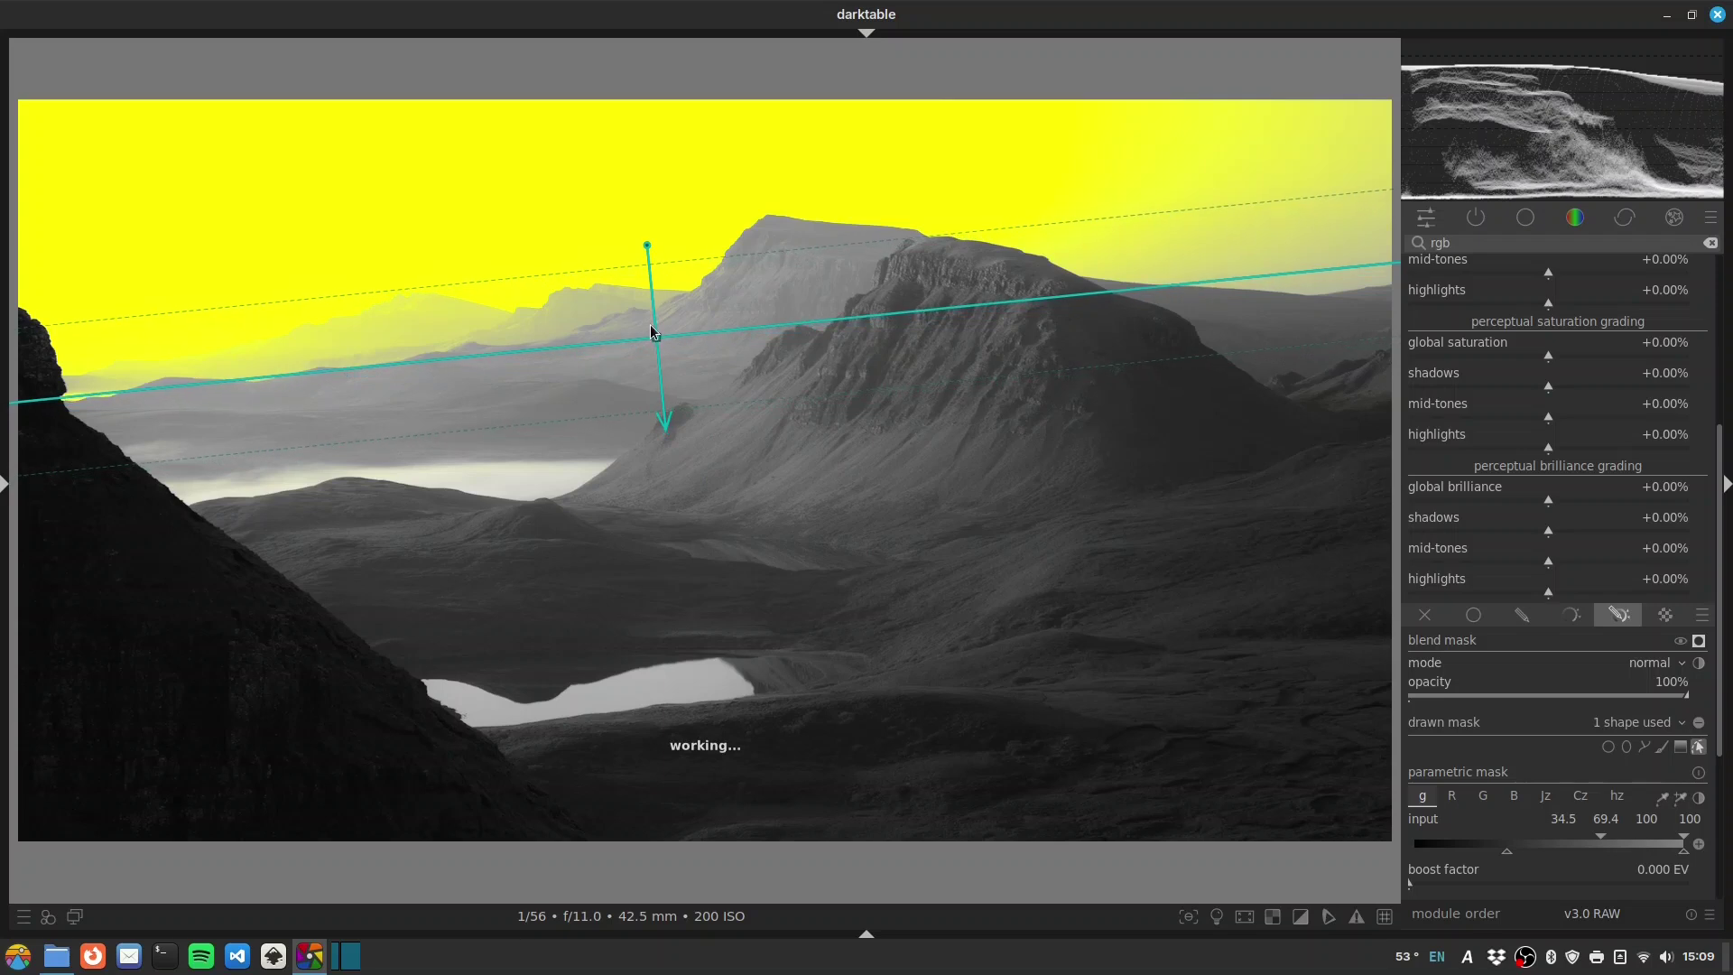
- Bend the gradient mask to a curvature of -8% and fine-tune its tilt and height along the mountain line
{"action": "scroll", "coordinate": [655, 337], "scroll_direction": "down", "scroll_amount": 1}
{"action": "scroll", "coordinate": [655, 337], "scroll_direction": "down", "scroll_amount": 5}
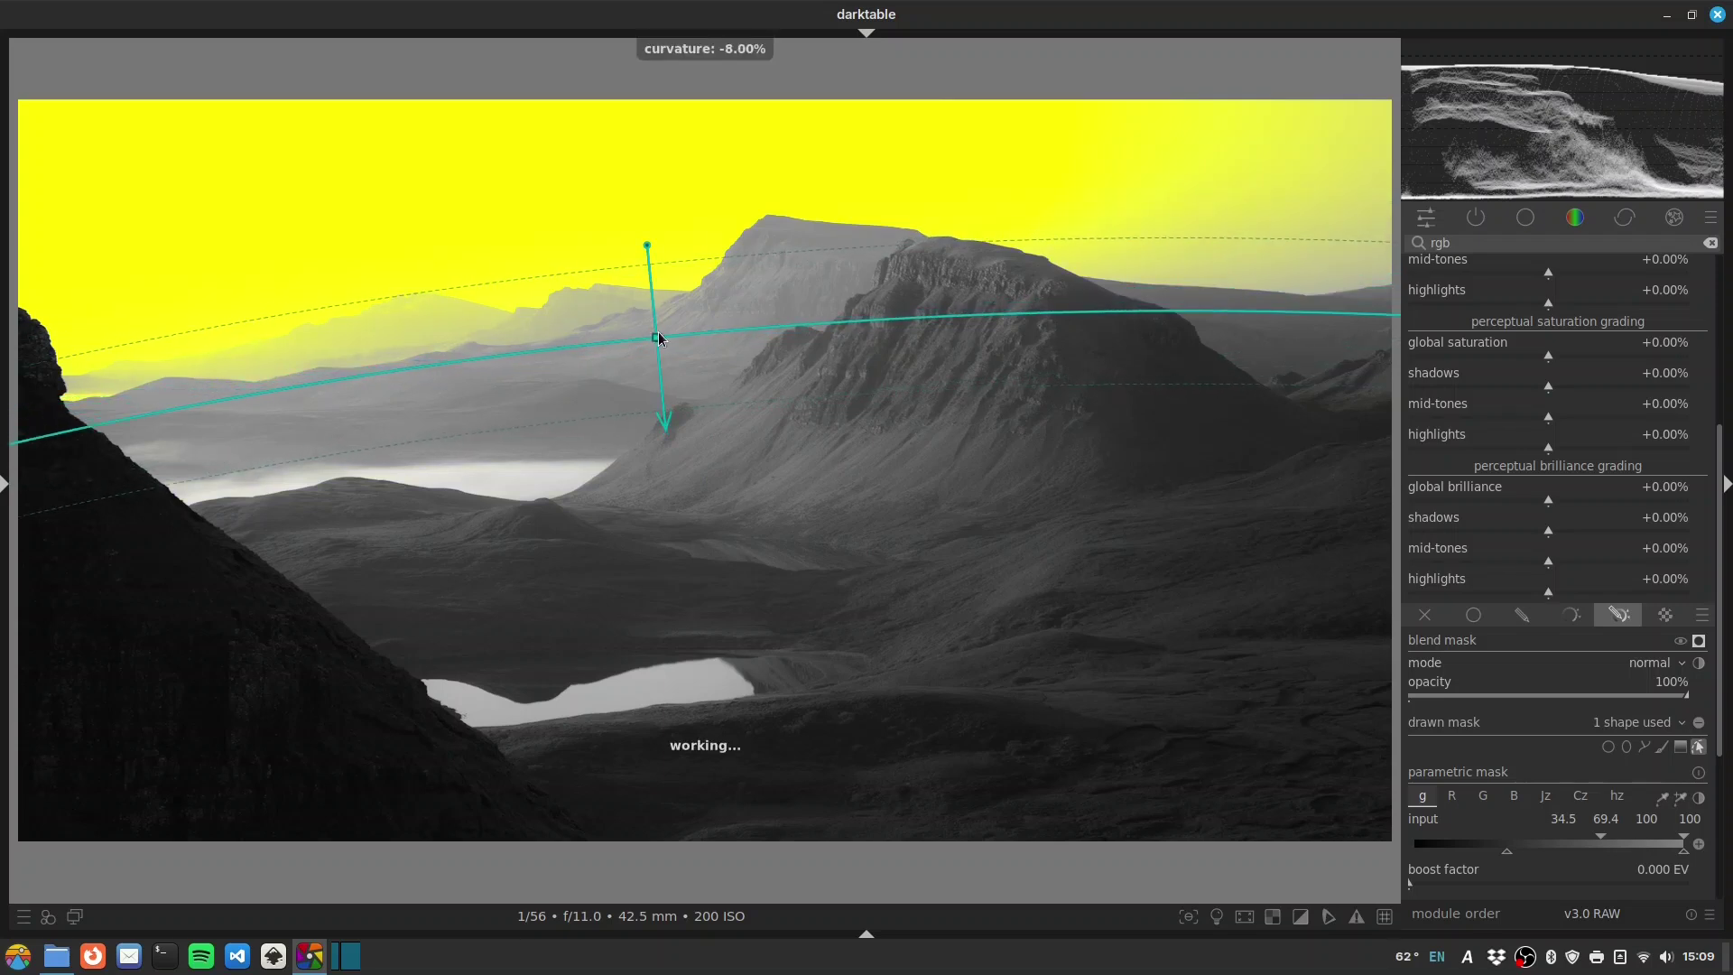
{"action": "left_click_drag", "start_coordinate": [658, 334], "coordinate": [655, 341]}
{"action": "left_click_drag", "start_coordinate": [640, 251], "coordinate": [644, 266]}
{"action": "left_click_drag", "start_coordinate": [643, 345], "coordinate": [651, 363]}
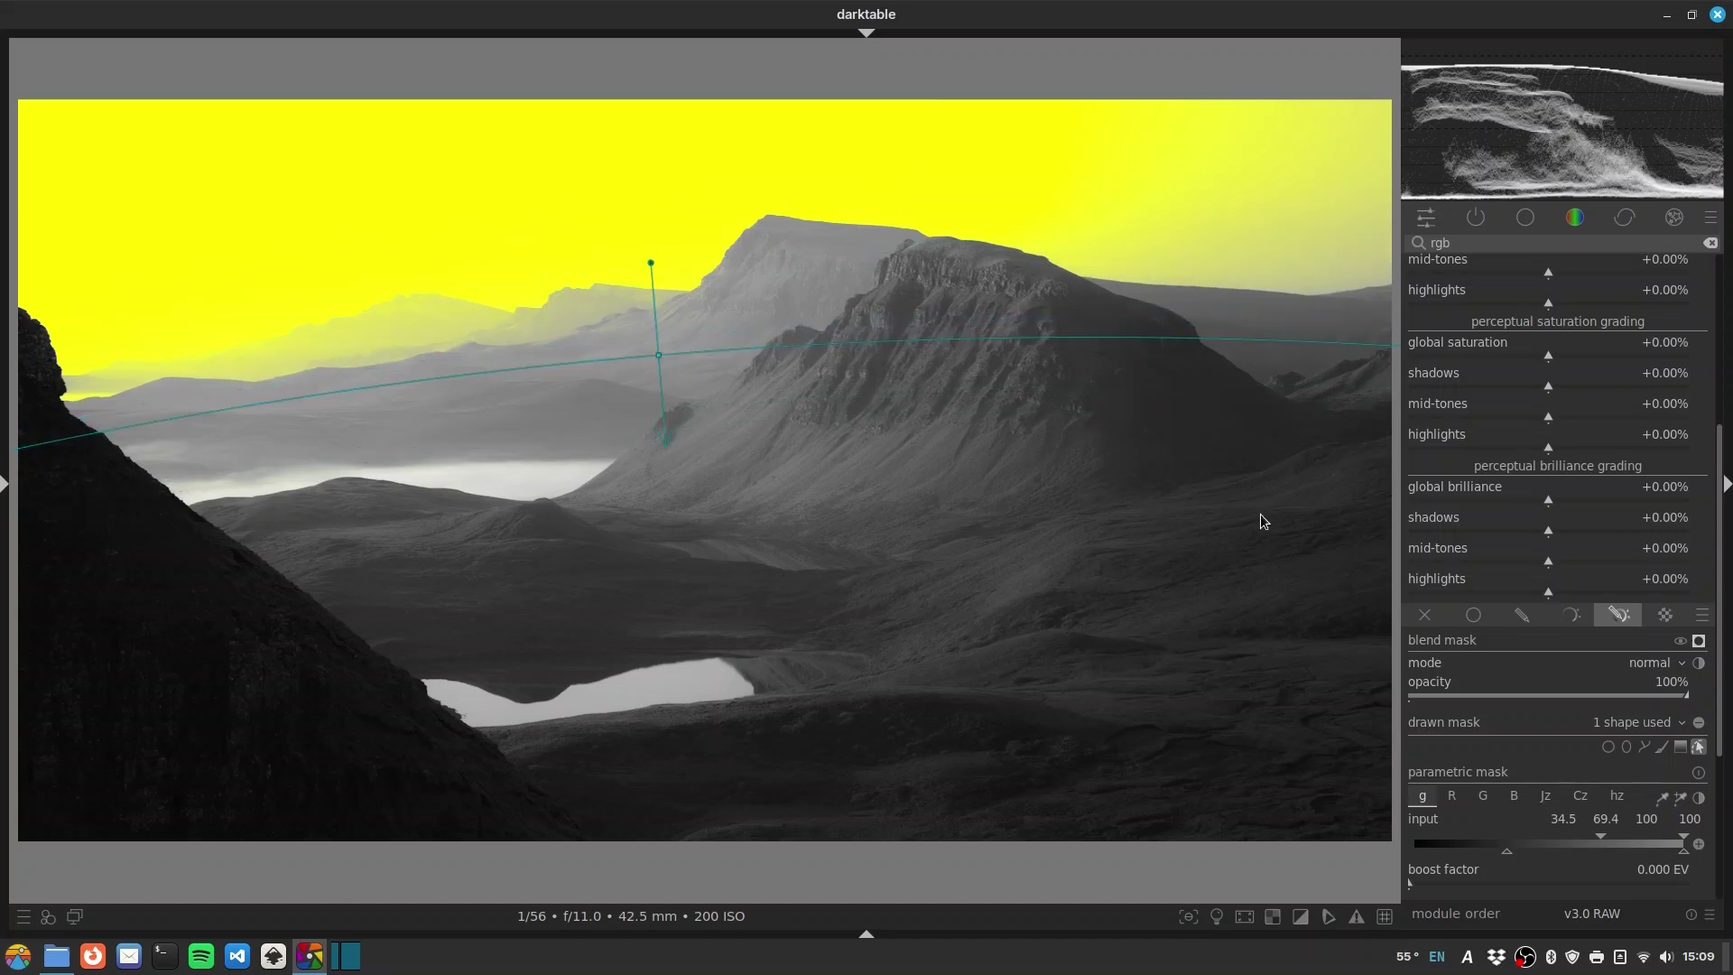
- Hide the mask overlay, raise the perceptual brilliance of the masked highlights to +44.68%, and set the blend opacity to 90%
{"action": "left_click", "coordinate": [1697, 640]}
{"action": "left_click_drag", "start_coordinate": [1550, 592], "coordinate": [1608, 592]}
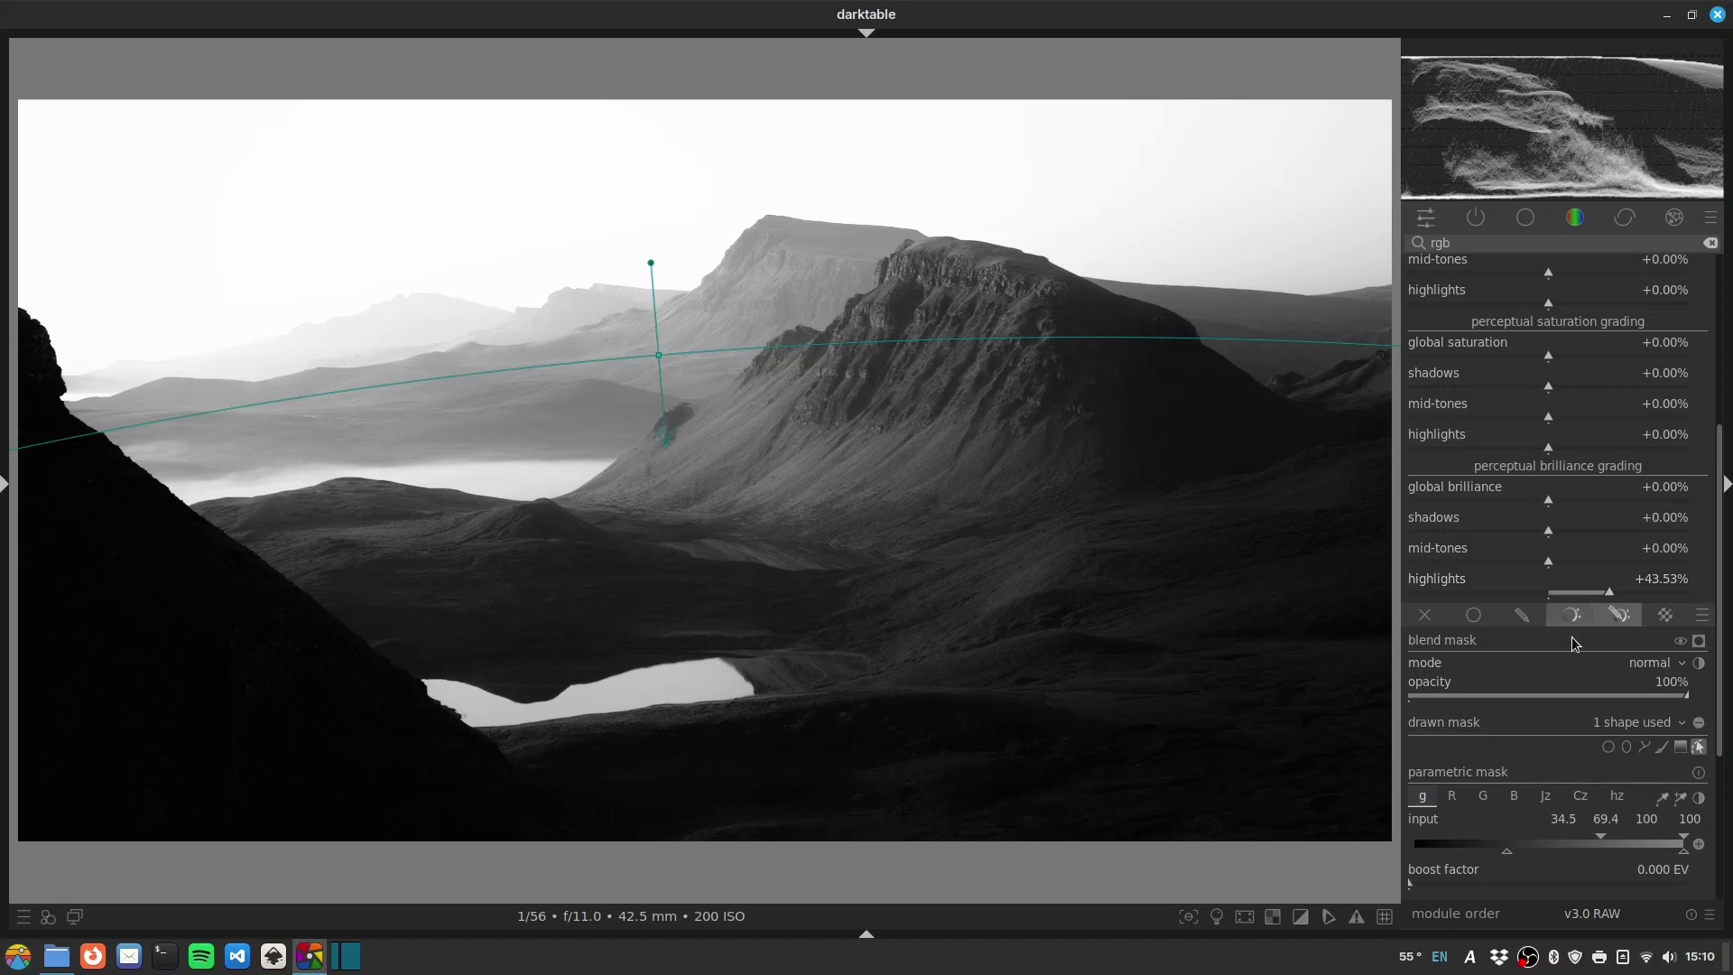
{"action": "left_click_drag", "start_coordinate": [1604, 593], "coordinate": [1610, 592]}
{"action": "left_click", "coordinate": [1659, 695]}
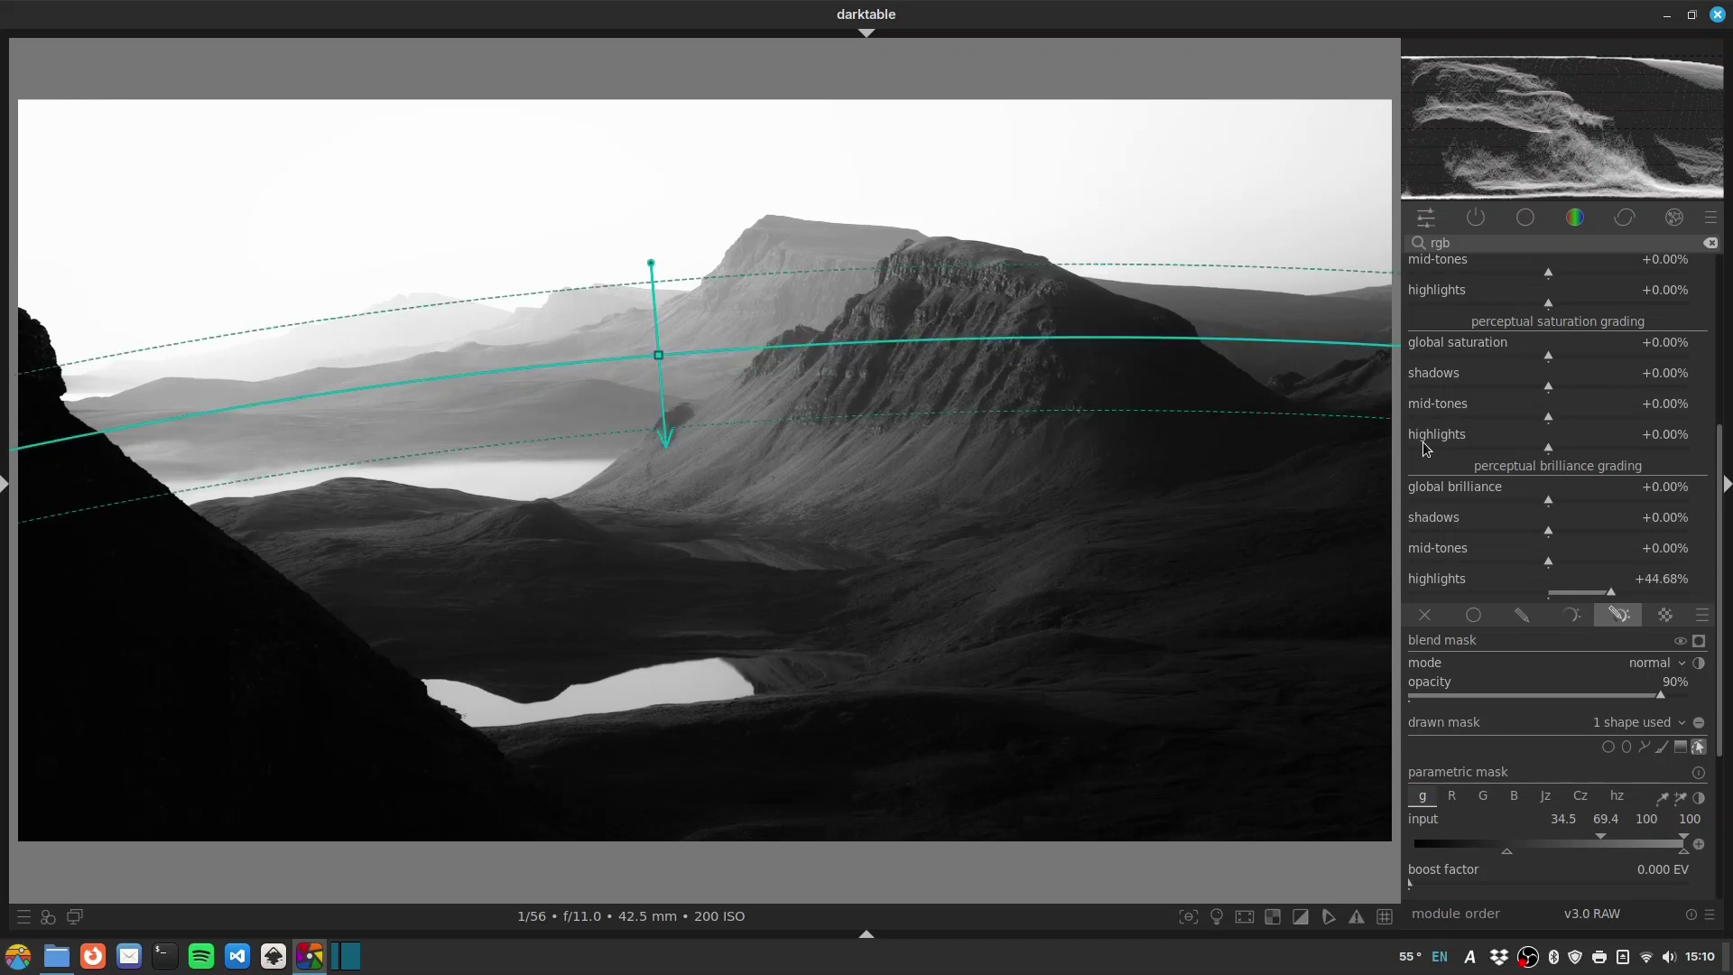
- Compare the photo with the masked color balance rgb instance off and on, leaving it on and collapsing its settings
{"action": "left_click_drag", "start_coordinate": [1719, 505], "coordinate": [1652, 338]}
{"action": "scroll", "coordinate": [1652, 337], "scroll_direction": "up", "scroll_amount": 1}
{"action": "left_click", "coordinate": [1410, 358]}
{"action": "left_click", "coordinate": [1411, 359]}
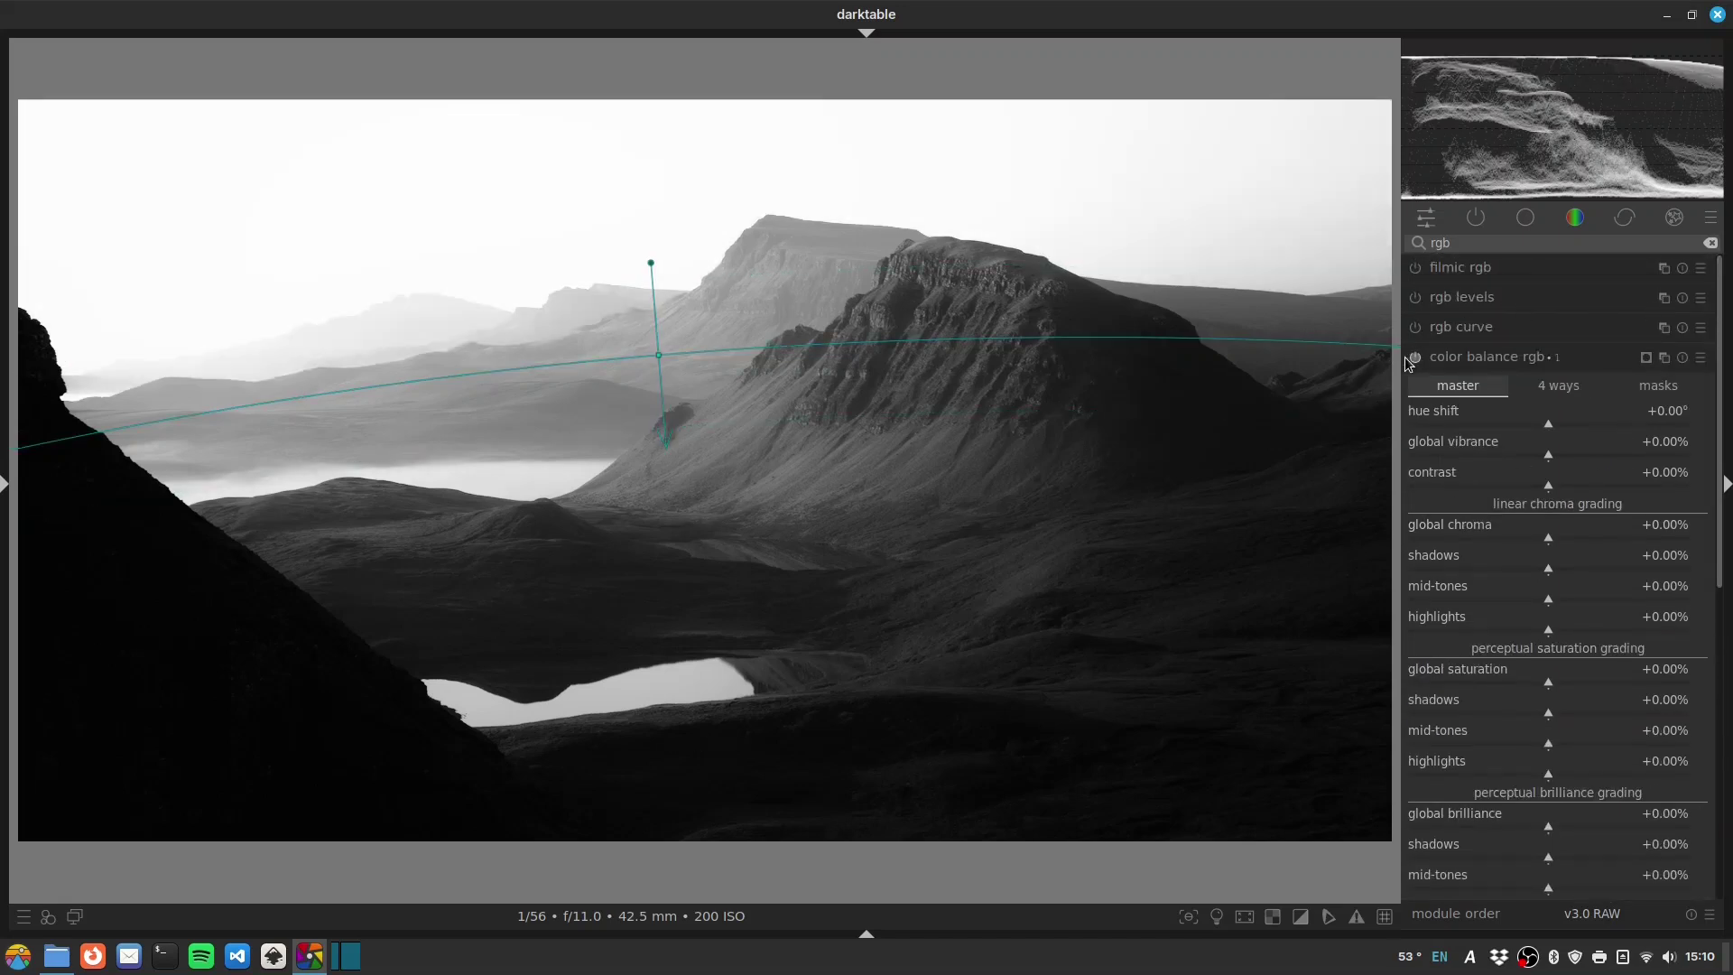
{"action": "left_click", "coordinate": [1412, 359]}
{"action": "left_click", "coordinate": [1414, 360]}
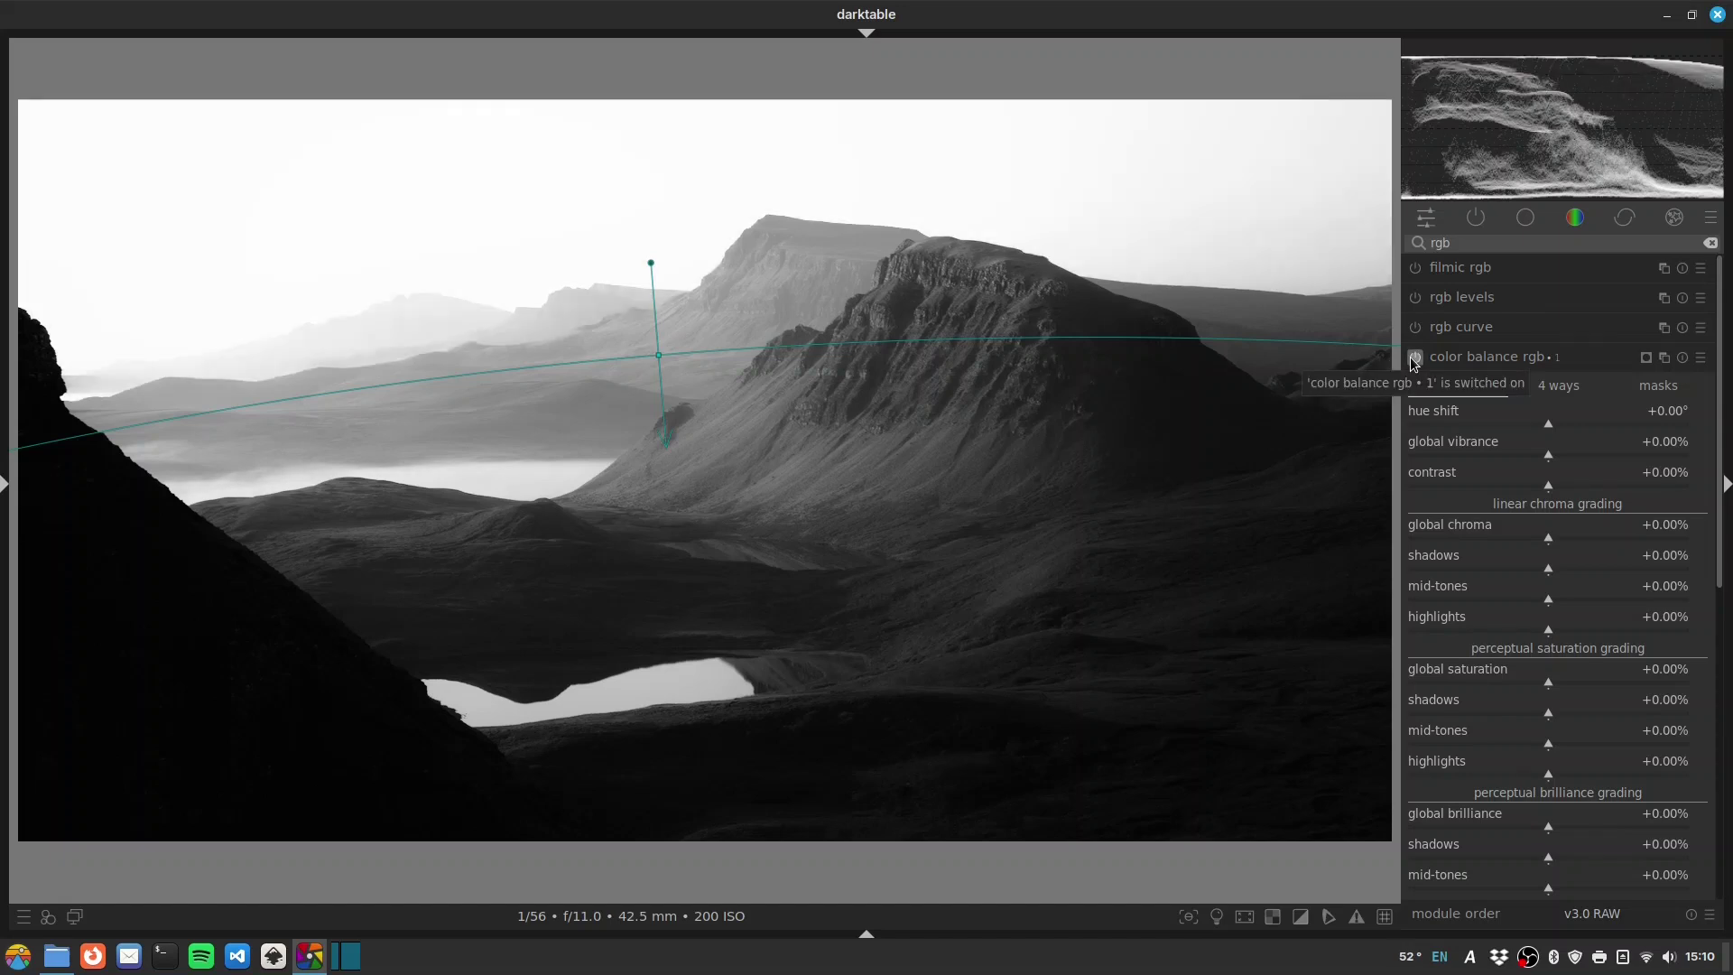
{"action": "left_click", "coordinate": [1522, 365]}
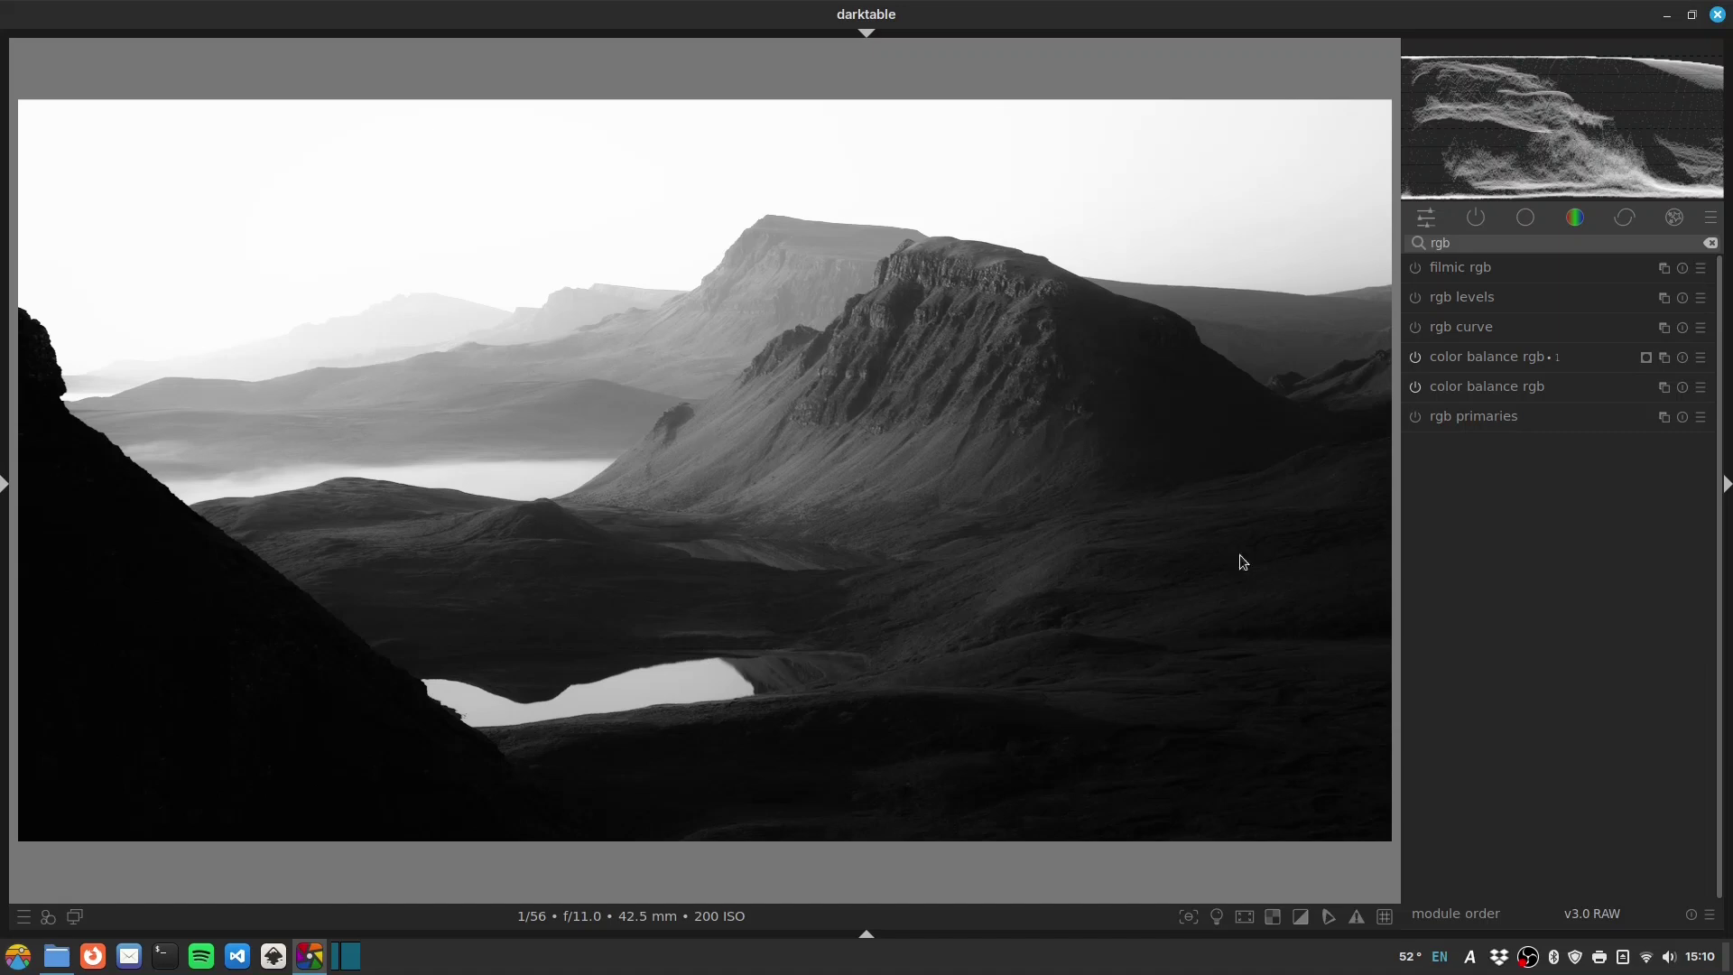
- In the unmasked tone equalizer, brighten the dark foreground slope by raising the curve around -7 EV to just below zero
{"action": "left_click", "coordinate": [1477, 226]}
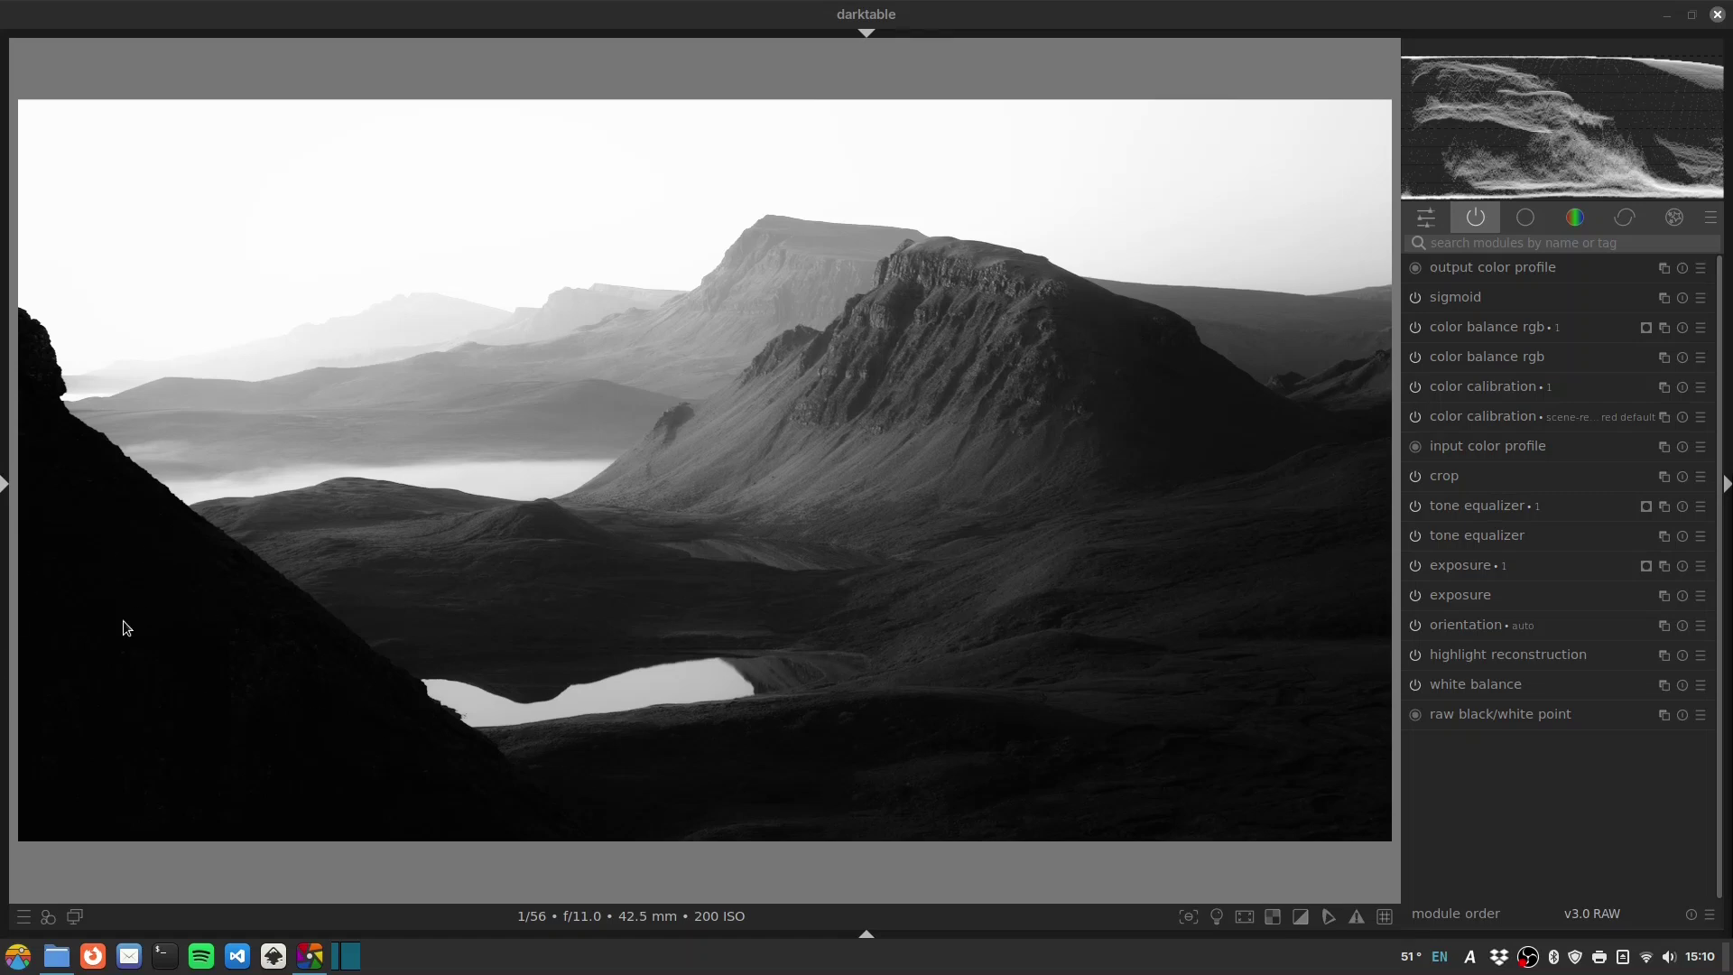
{"action": "left_click", "coordinate": [1484, 528]}
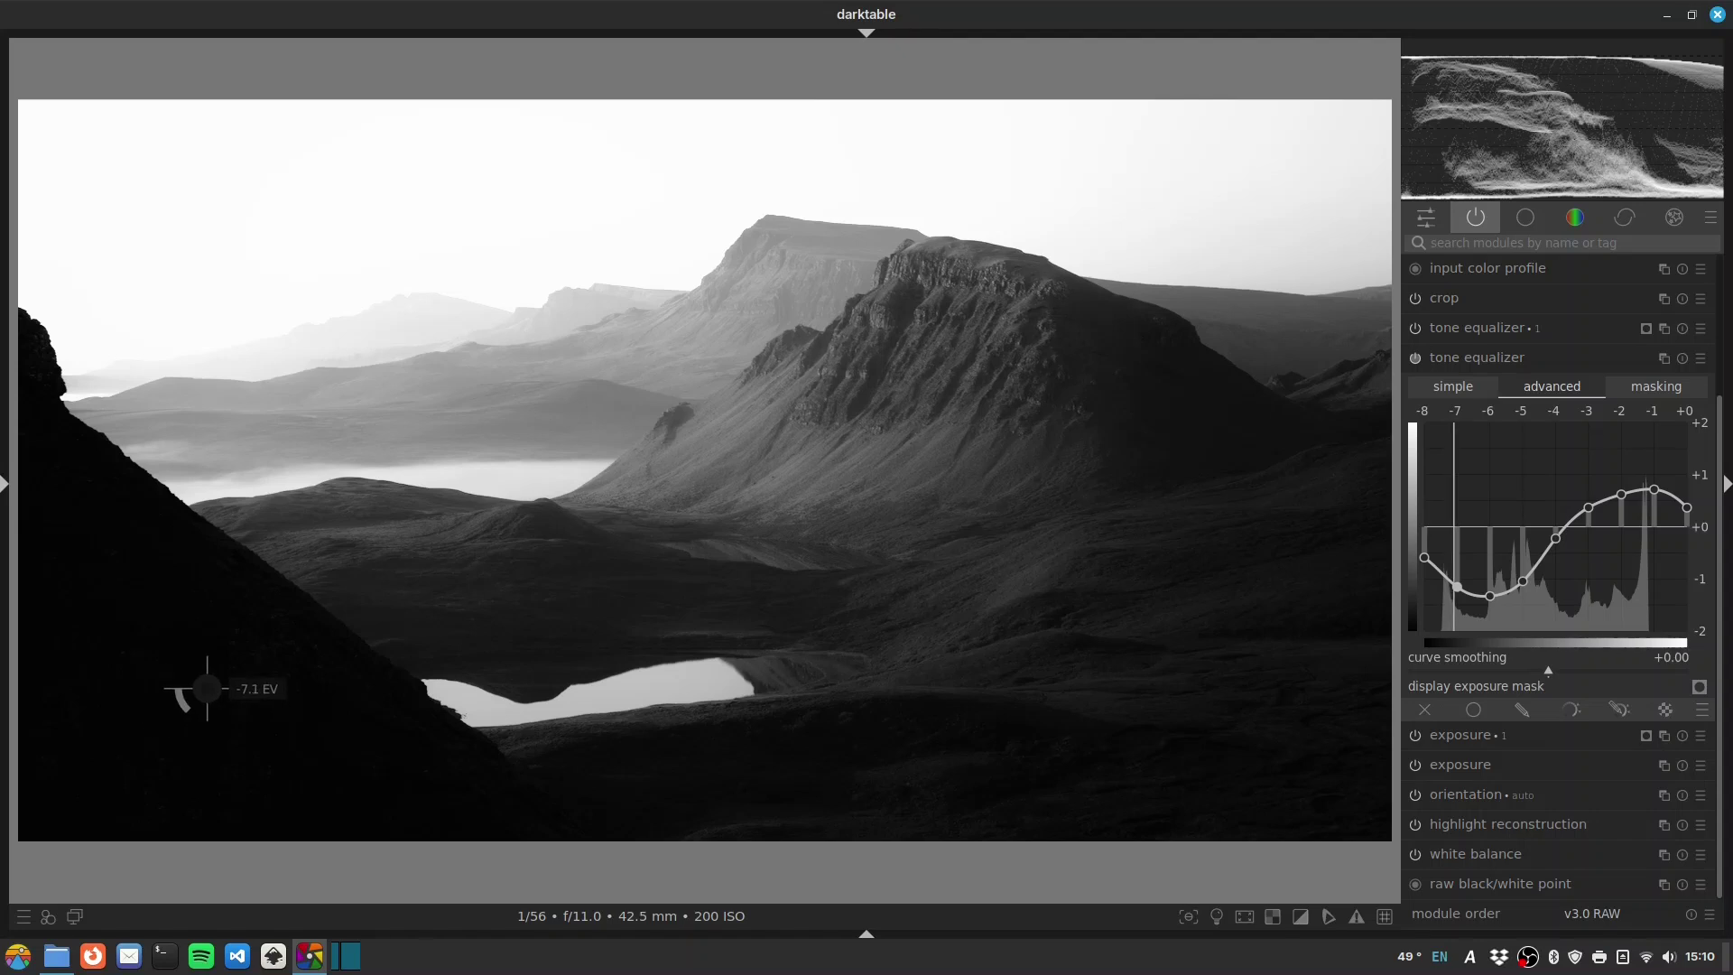
{"action": "scroll", "coordinate": [207, 688], "scroll_direction": "up", "scroll_amount": 2}
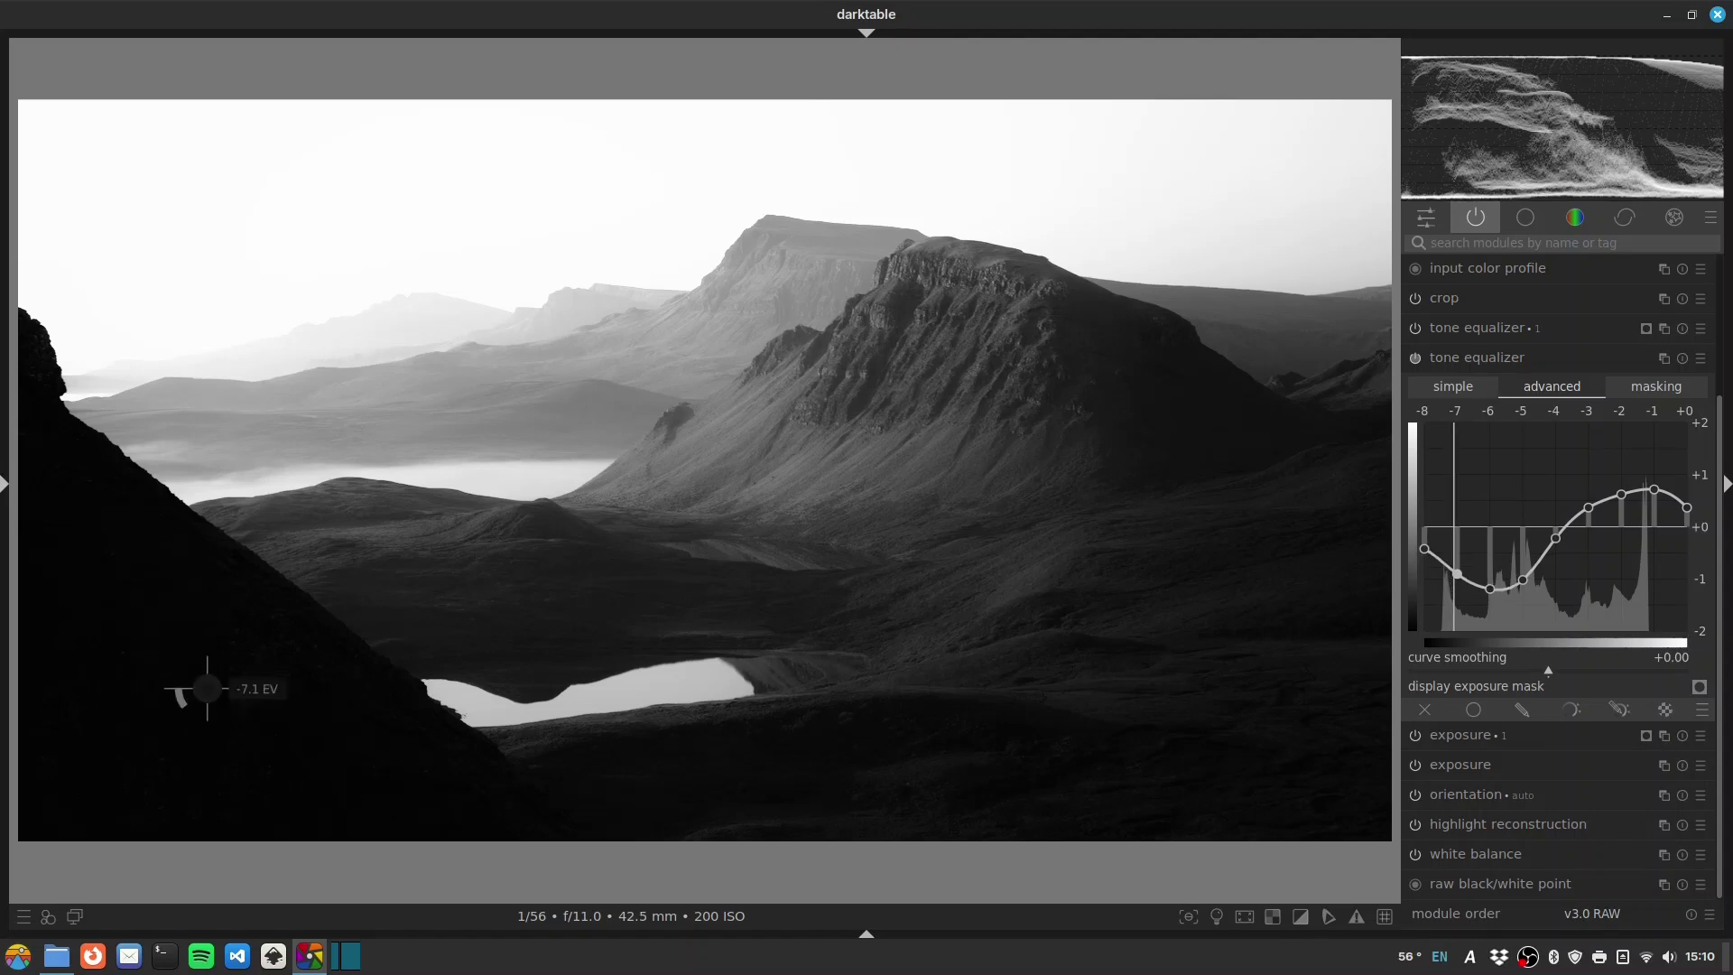
{"action": "scroll", "coordinate": [141, 640], "scroll_direction": "up", "scroll_amount": 1}
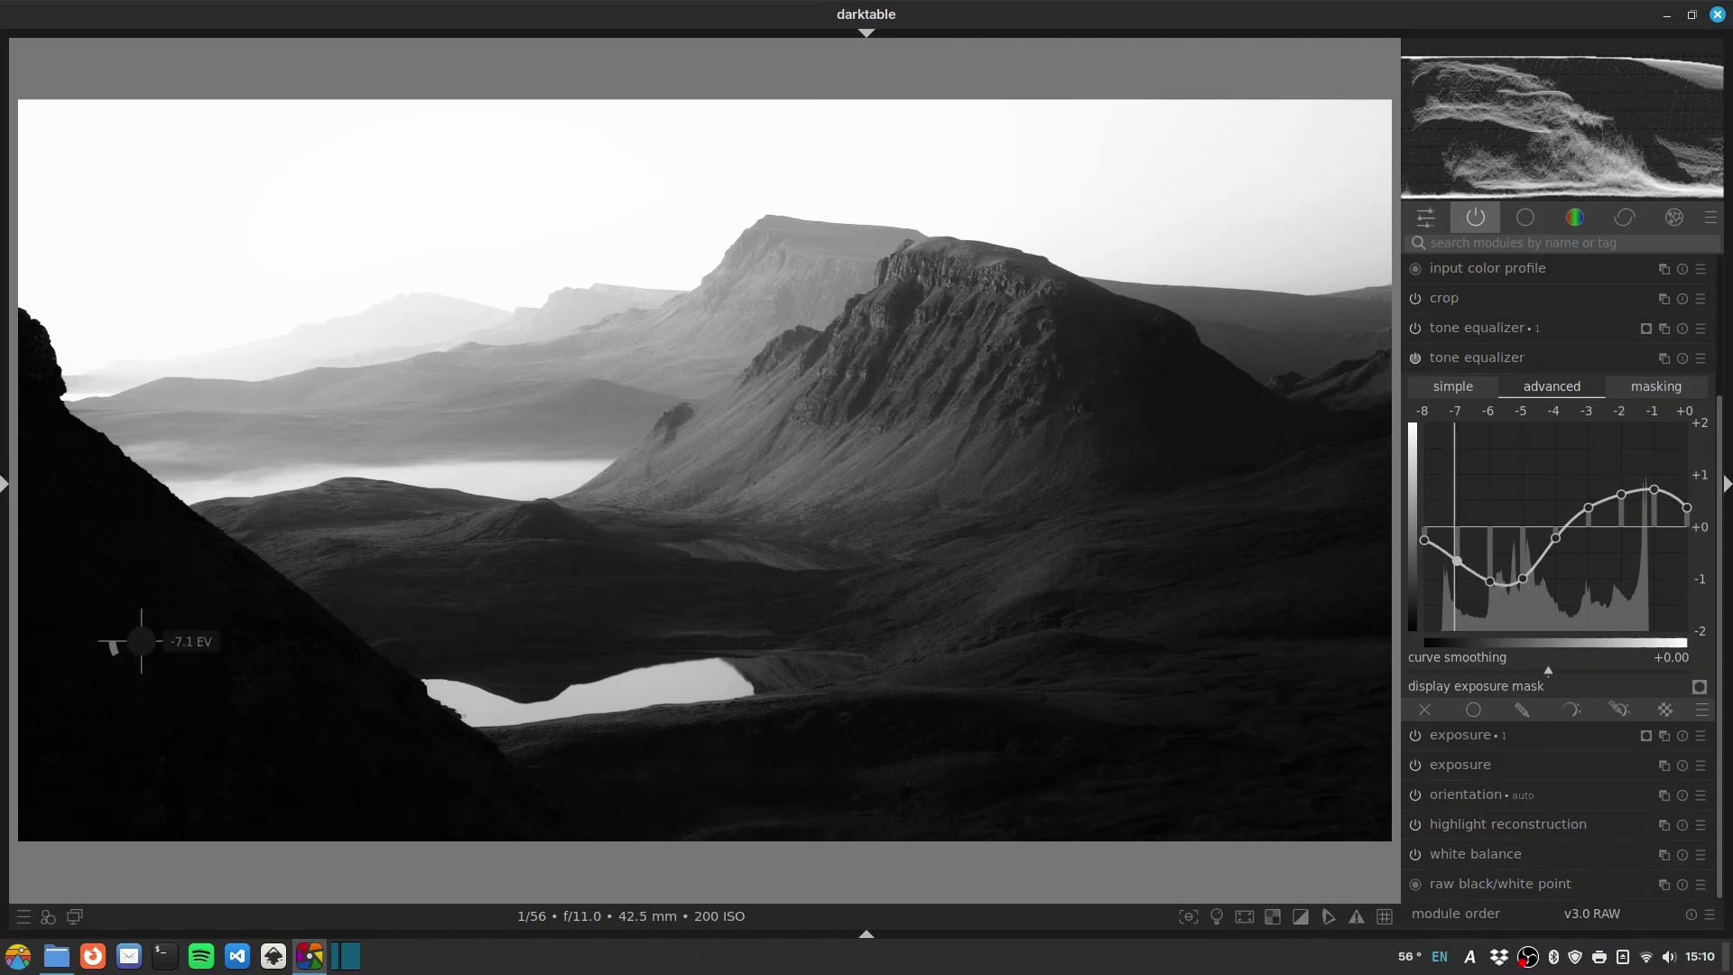
{"action": "scroll", "coordinate": [141, 641], "scroll_direction": "up", "scroll_amount": 1}
{"action": "scroll", "coordinate": [144, 642], "scroll_direction": "up", "scroll_amount": 1}
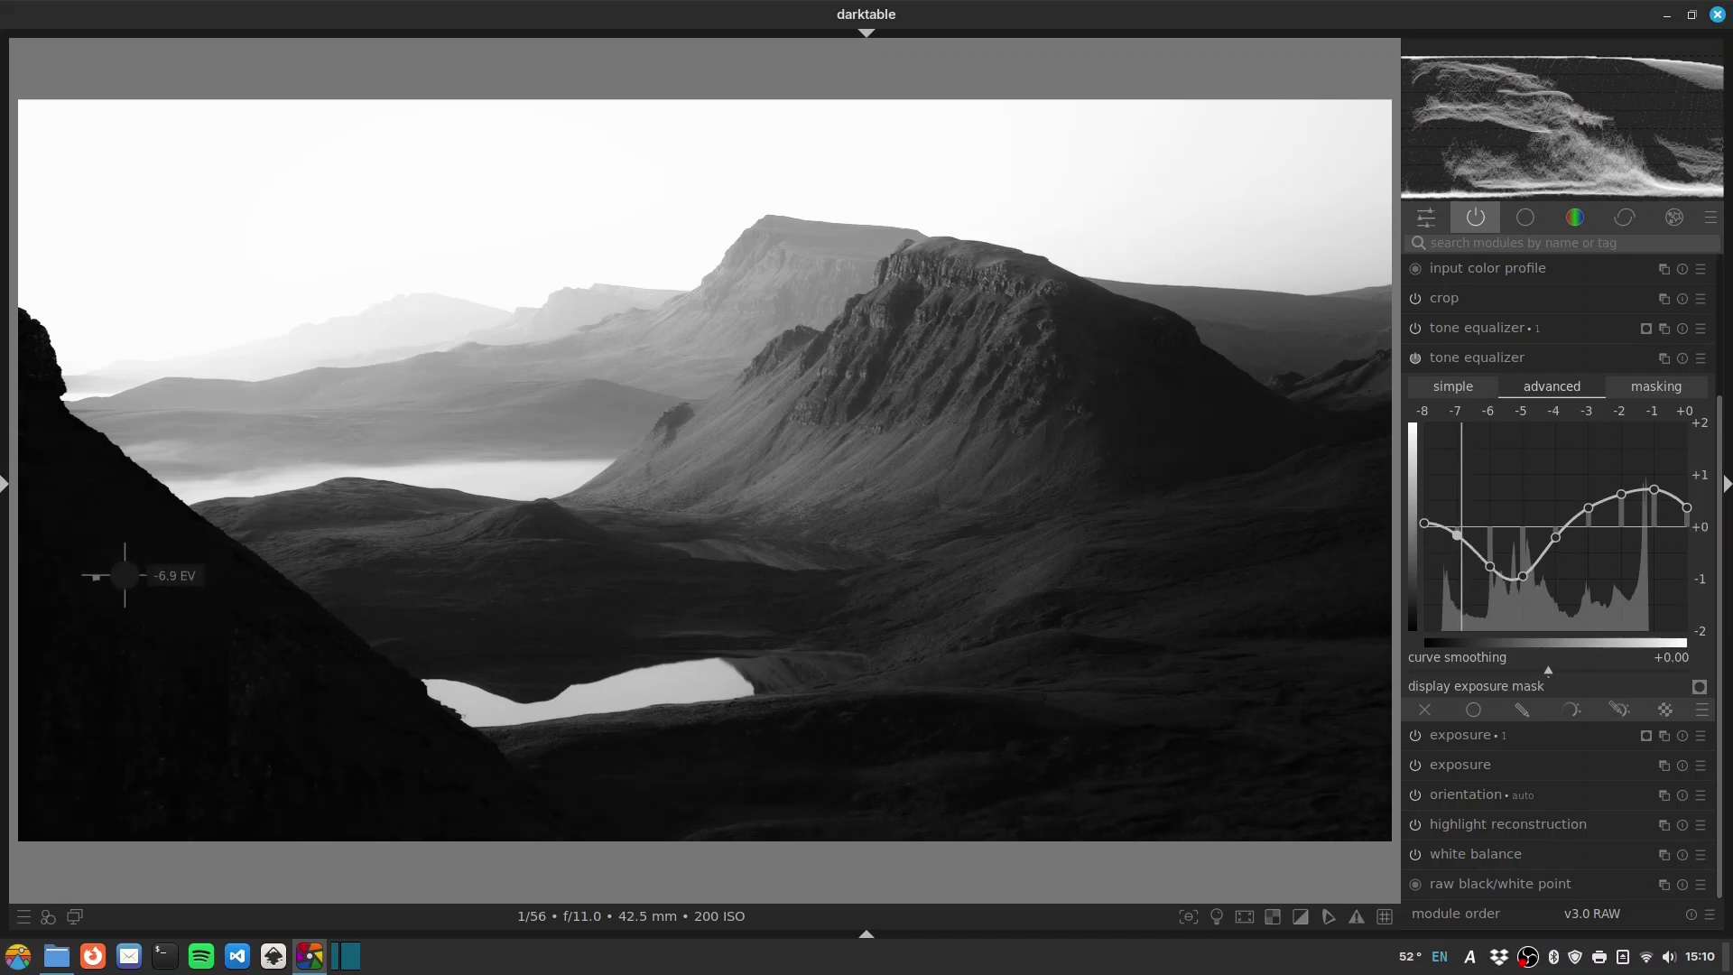
{"action": "scroll", "coordinate": [124, 578], "scroll_direction": "up", "scroll_amount": 1}
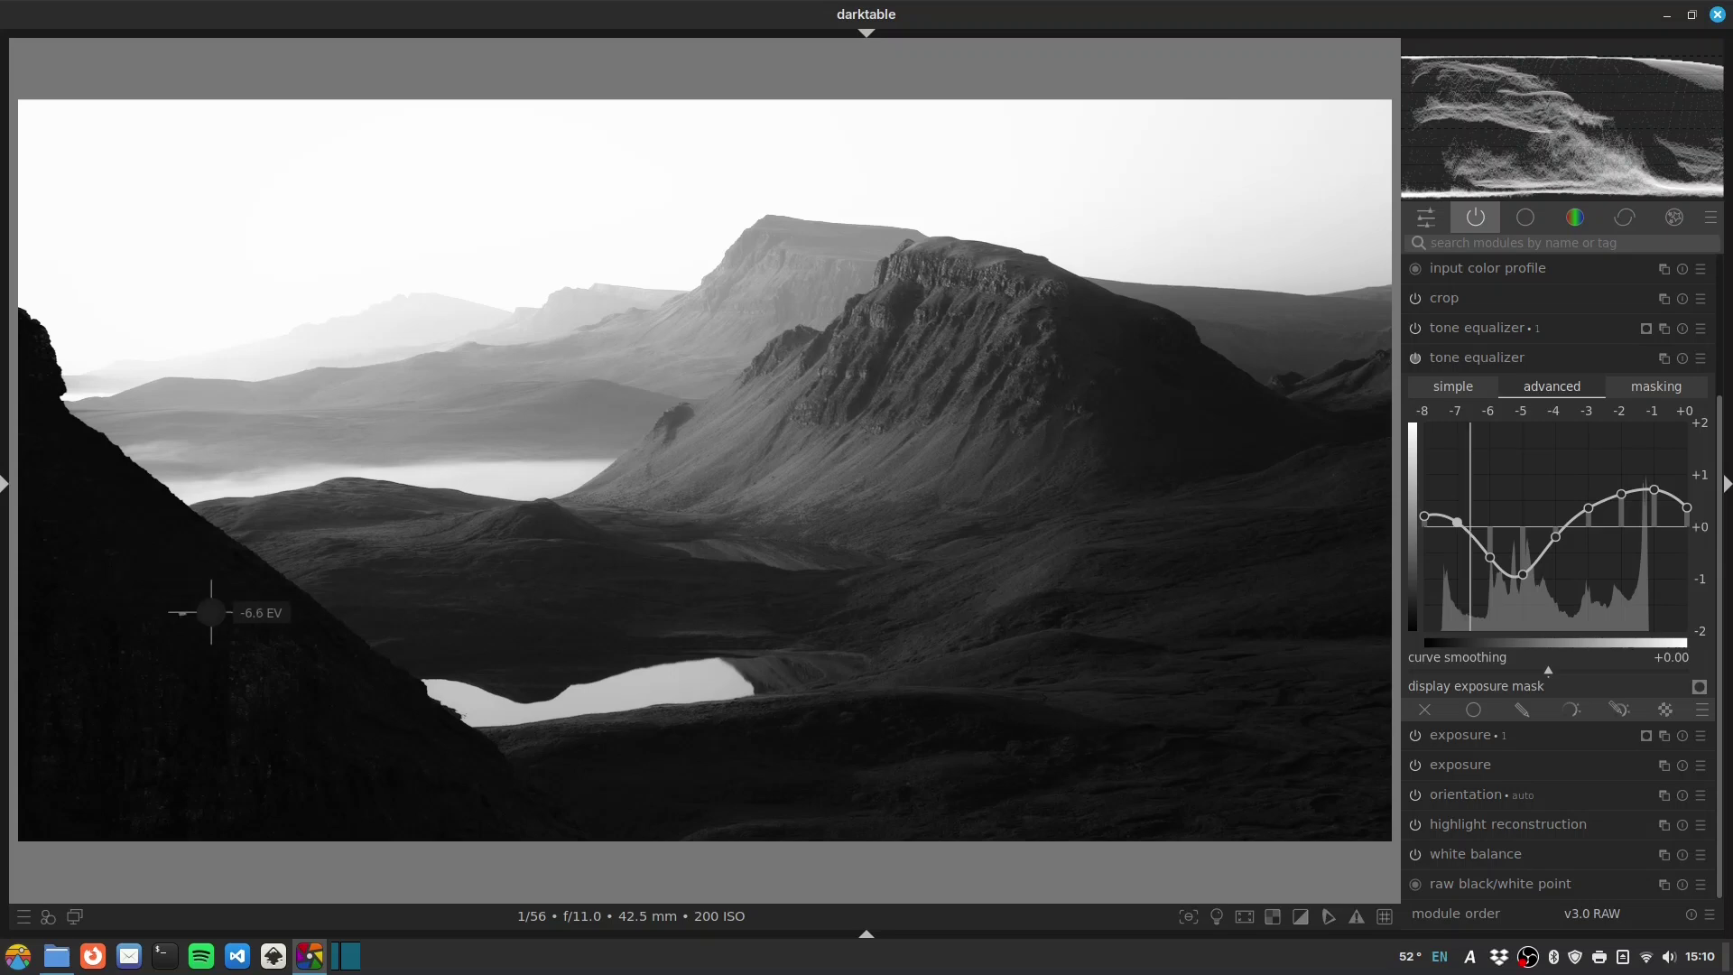
{"action": "scroll", "coordinate": [255, 696], "scroll_direction": "down", "scroll_amount": 1}
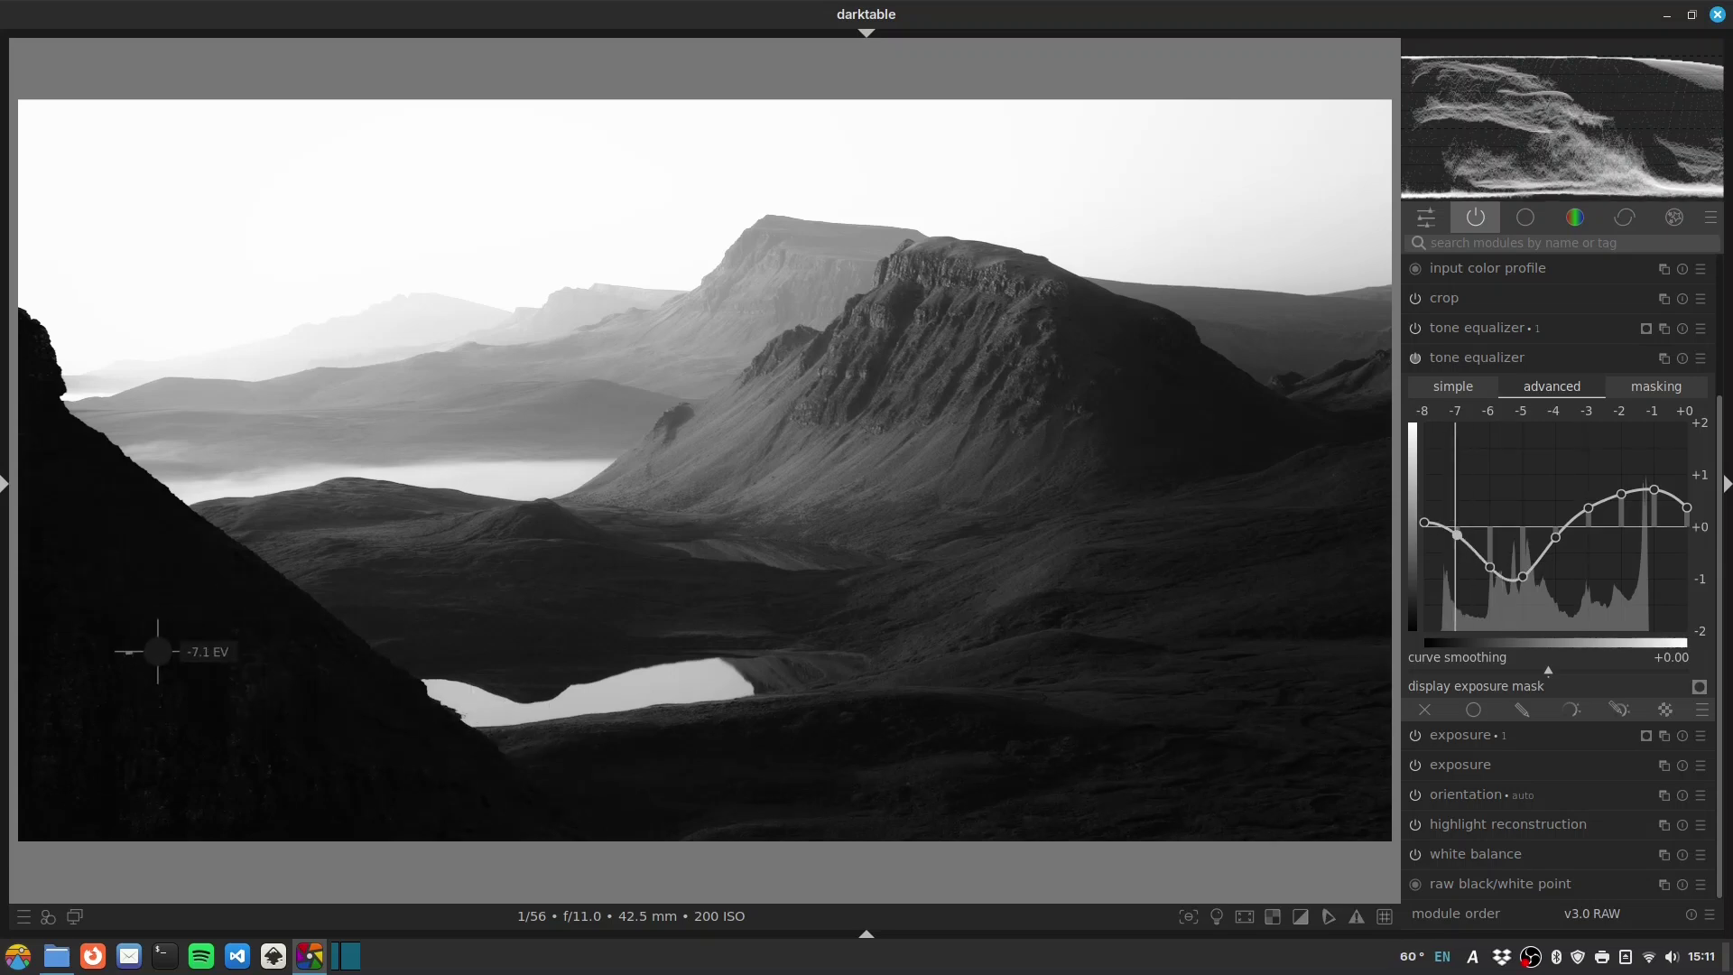
{"action": "scroll", "coordinate": [110, 578], "scroll_direction": "up", "scroll_amount": 1}
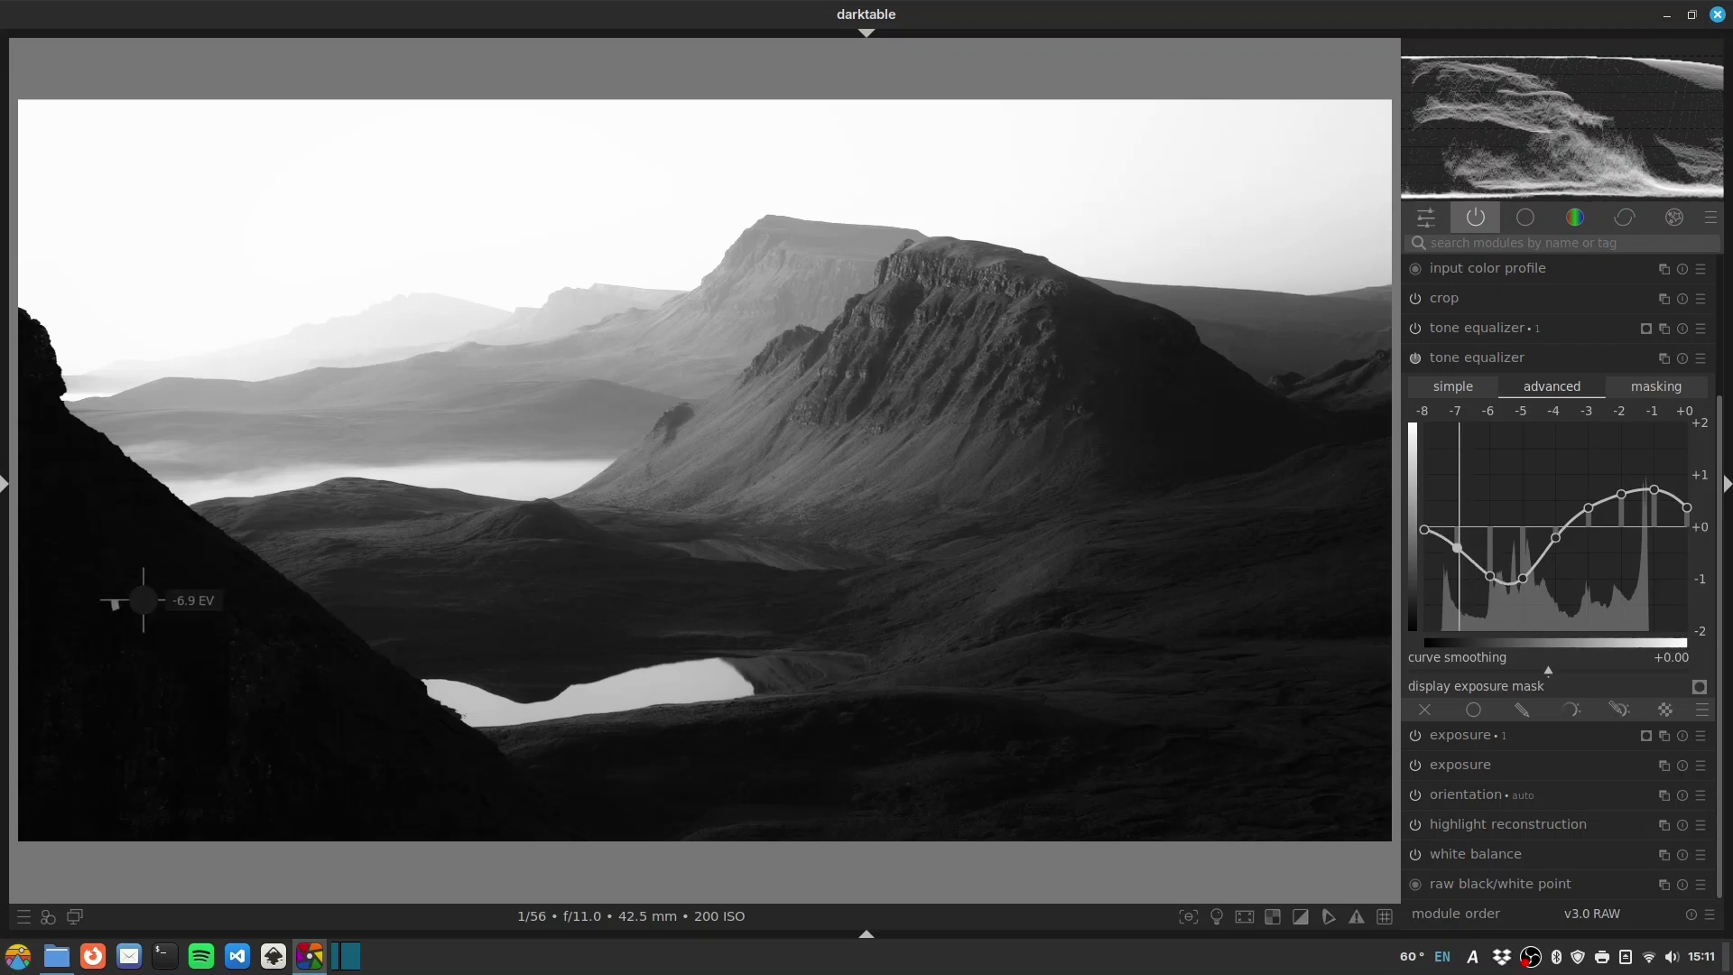
{"action": "scroll", "coordinate": [135, 600], "scroll_direction": "down", "scroll_amount": 1}
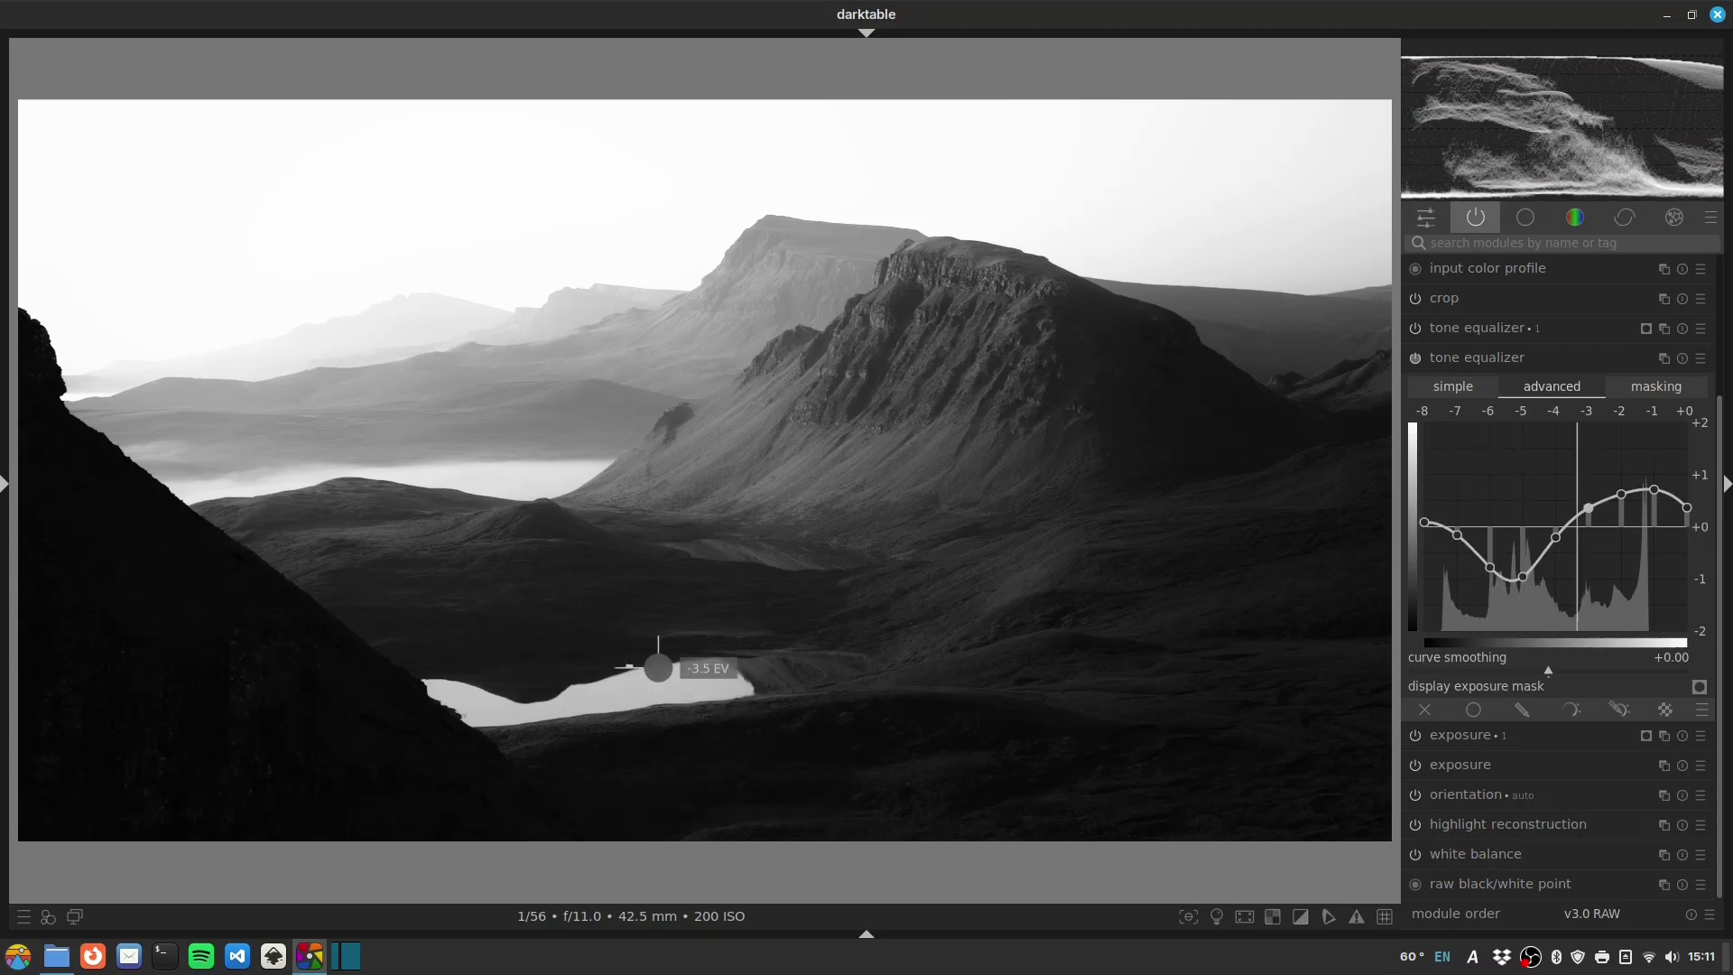
{"action": "left_click", "coordinate": [1486, 357]}
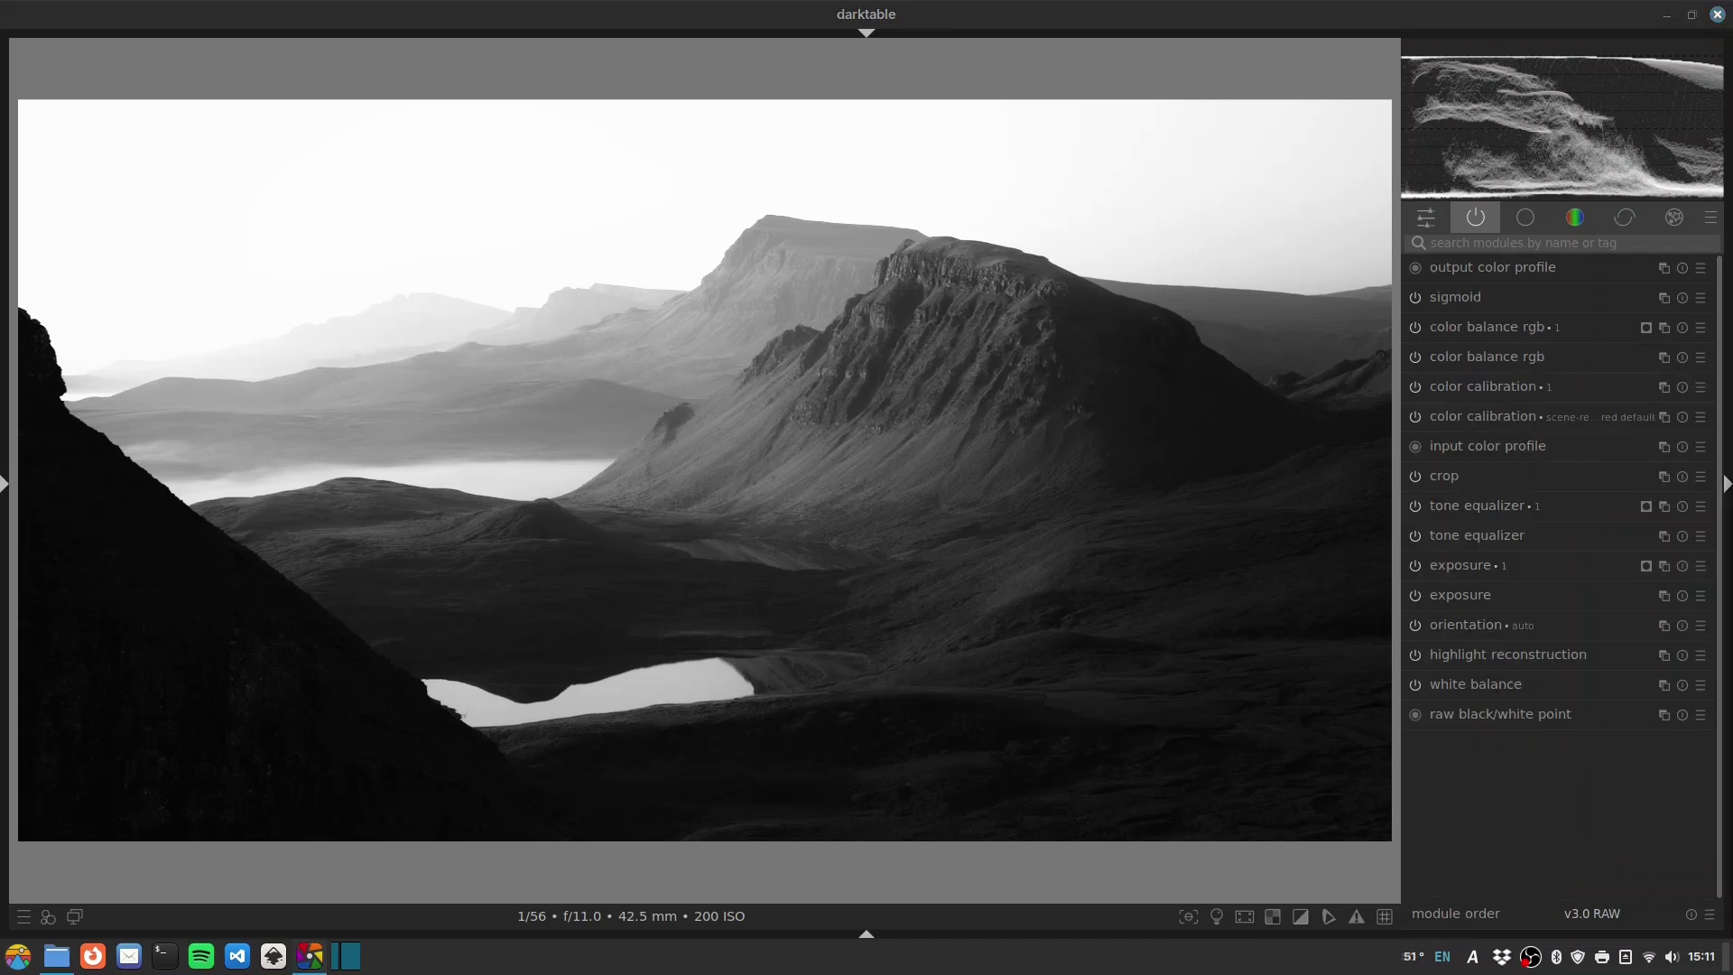
- Apply the "local contrast: fast" preset of diffuse or sharpen and compare the photo with the module off and on
{"action": "left_click", "coordinate": [1451, 245]}
{"action": "type", "text": "diffuse"}
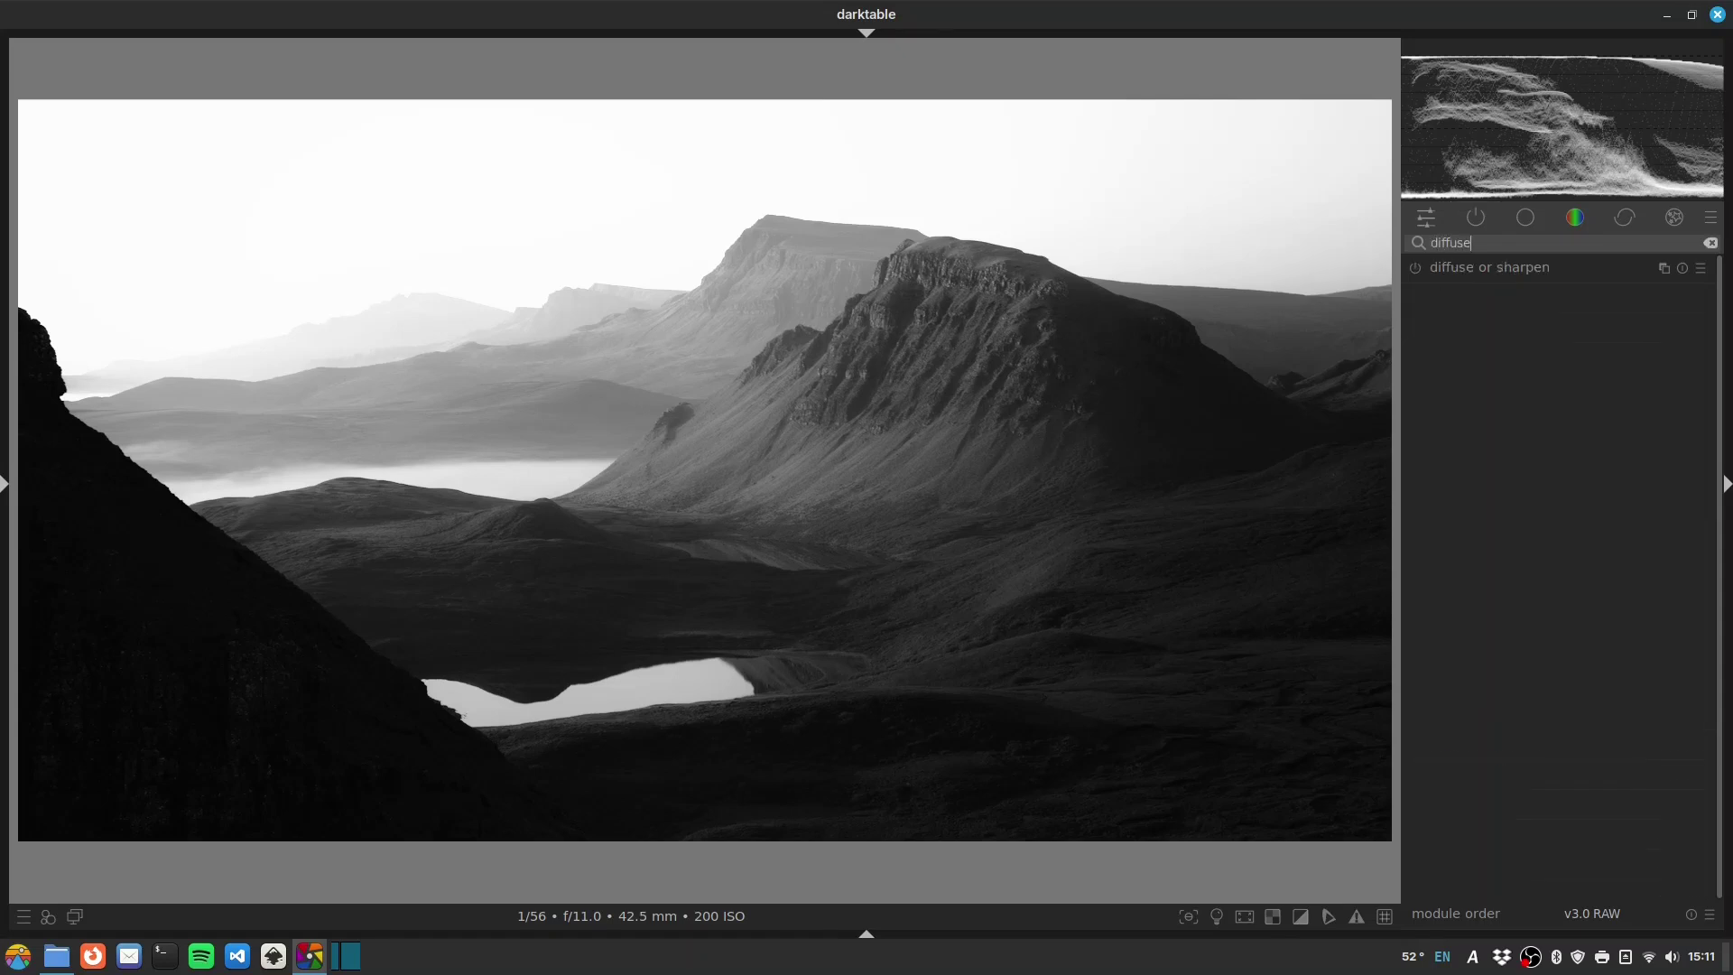
{"action": "right_click", "coordinate": [1589, 260]}
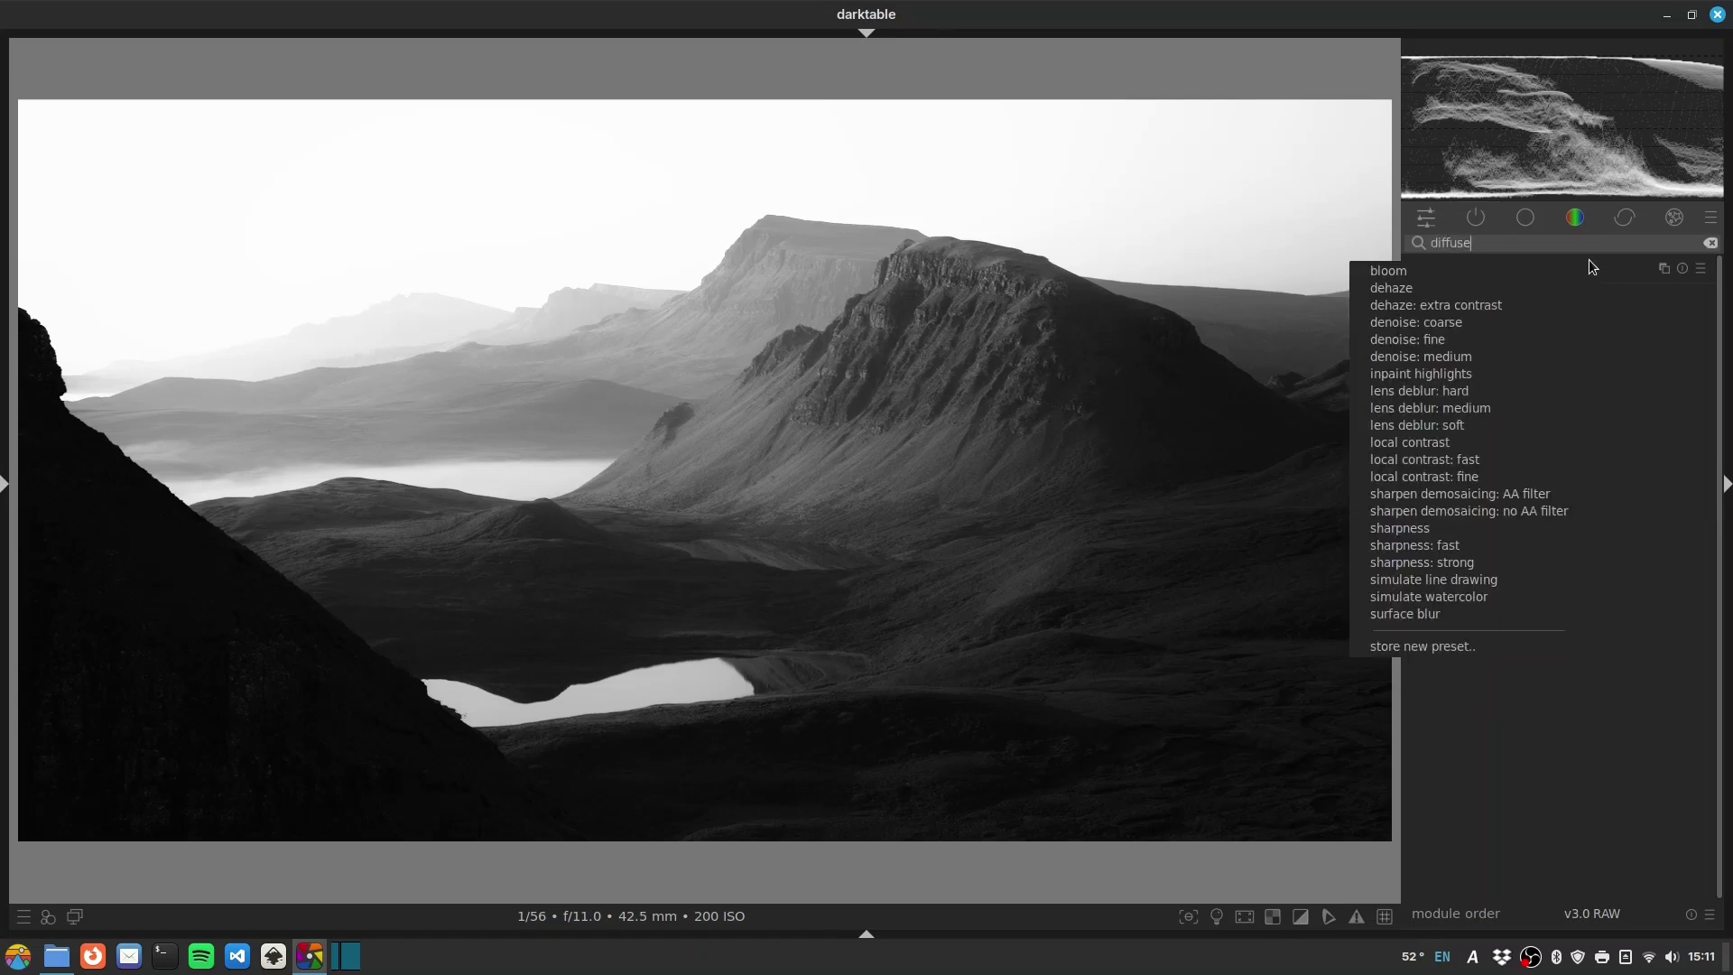
{"action": "left_click", "coordinate": [1475, 461]}
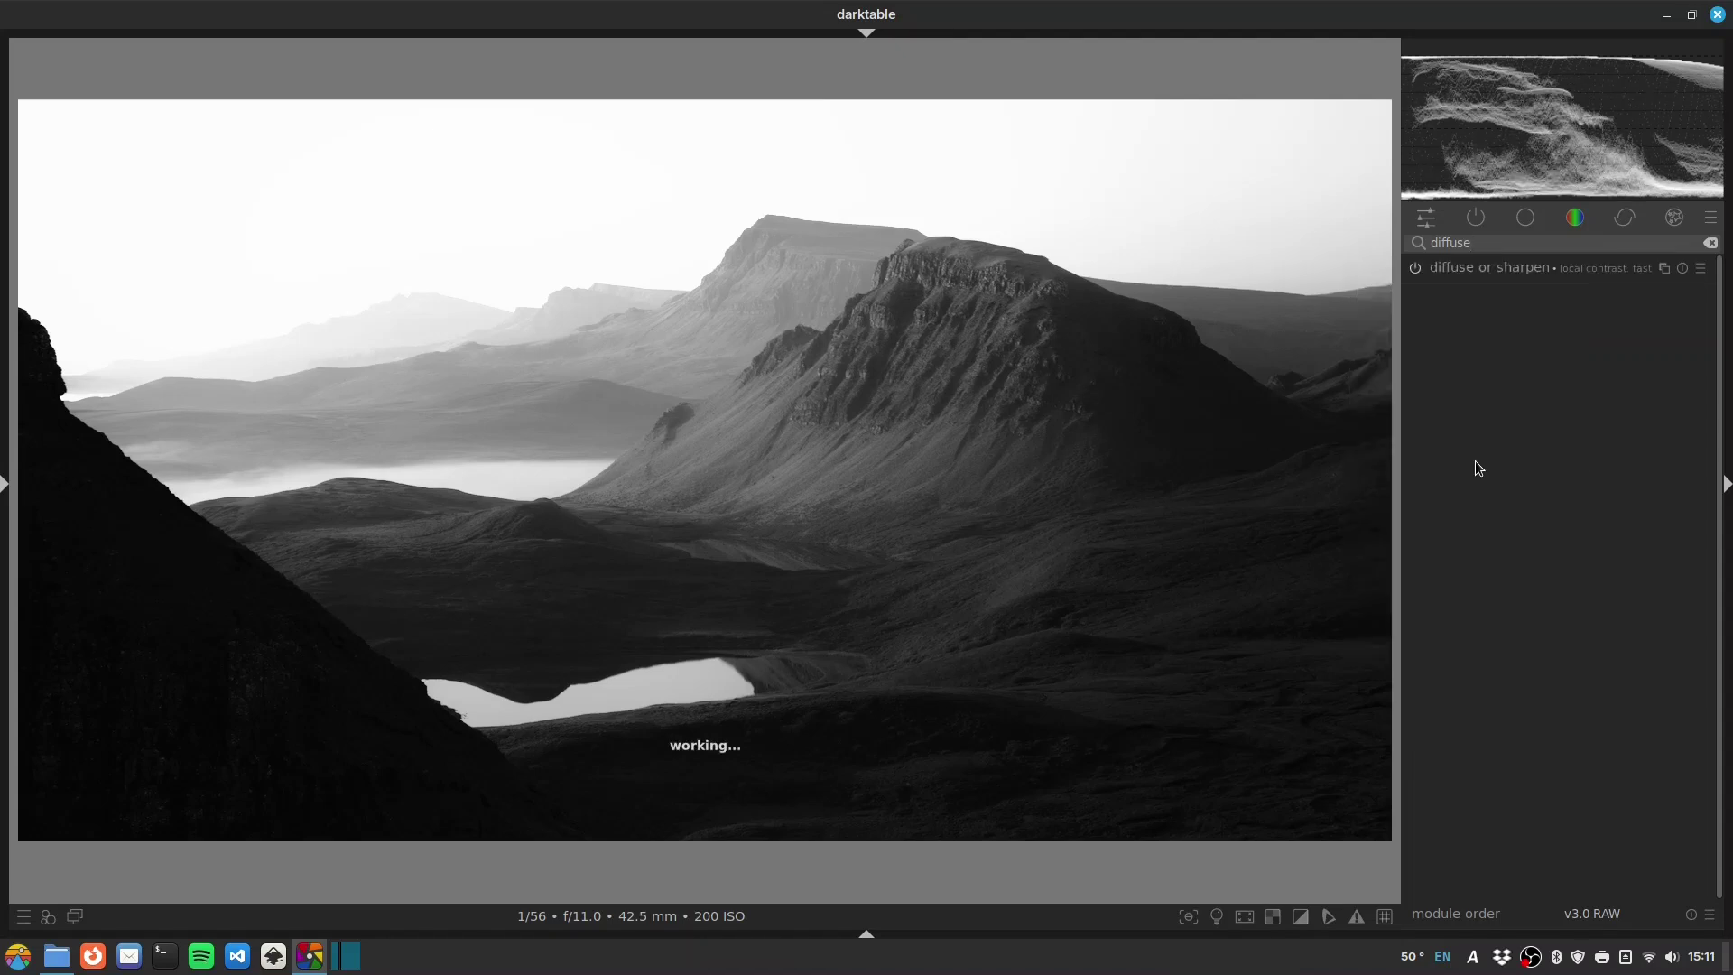
{"action": "left_click", "coordinate": [1415, 269]}
{"action": "left_click", "coordinate": [1415, 268]}
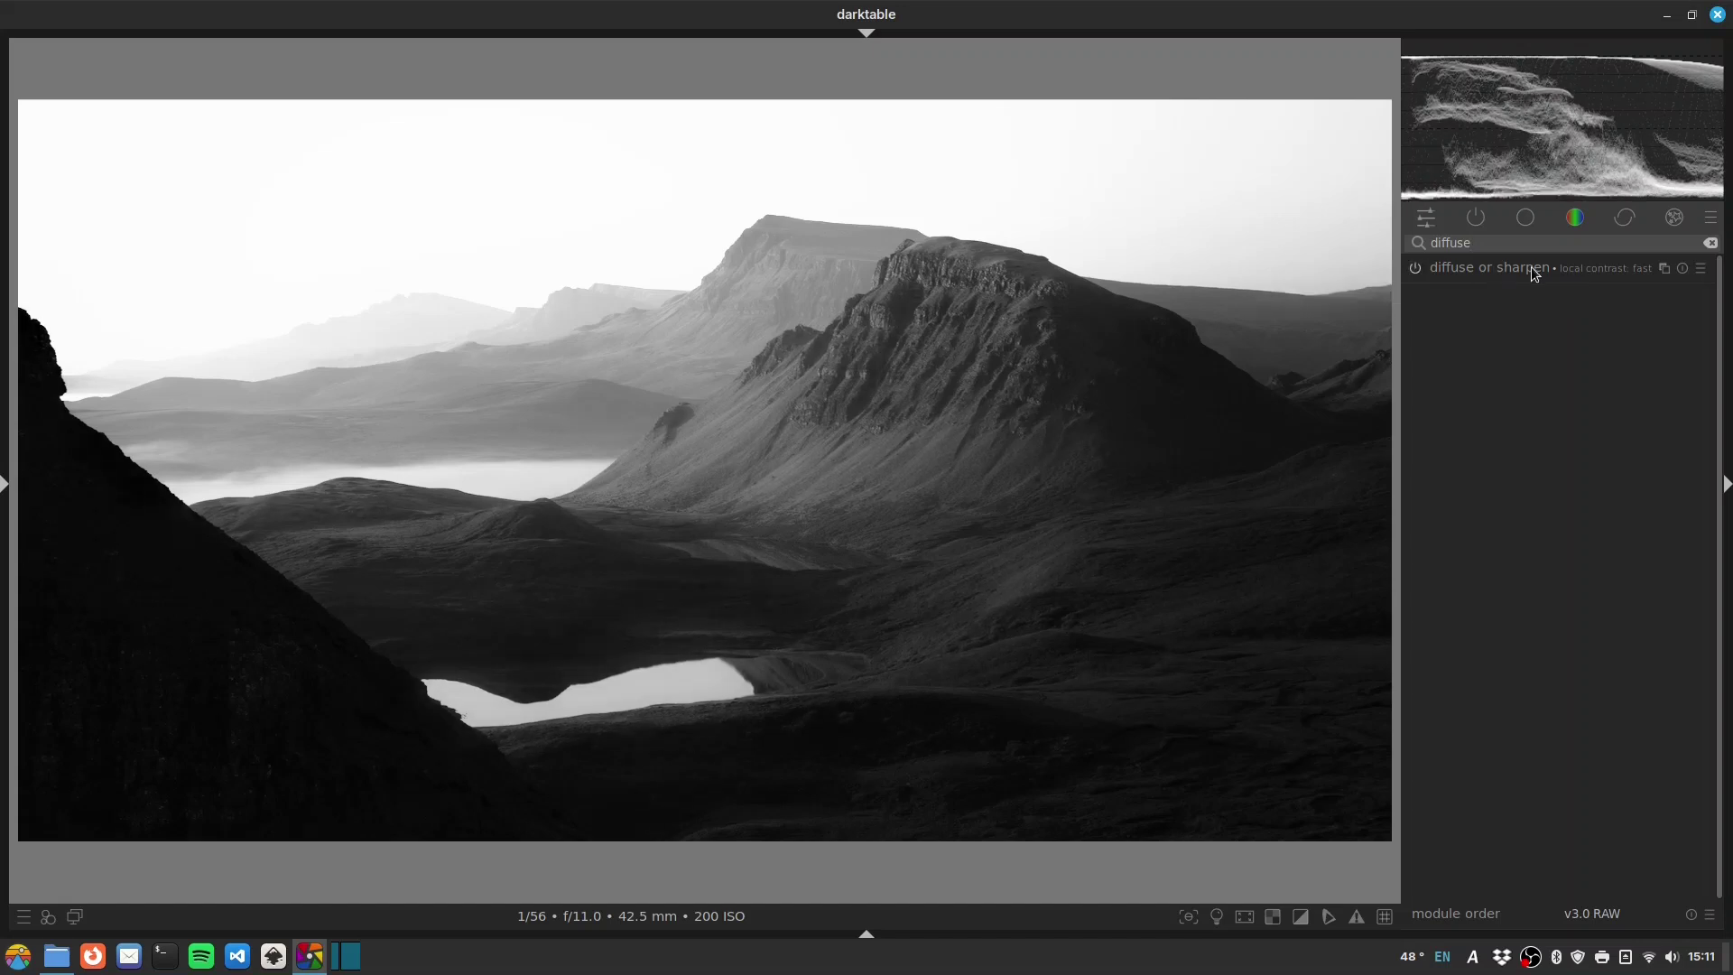
- Add a second diffuse or sharpen instance using the preset "sharpen demosaicing: no AA filter"
{"action": "left_click", "coordinate": [1663, 269]}
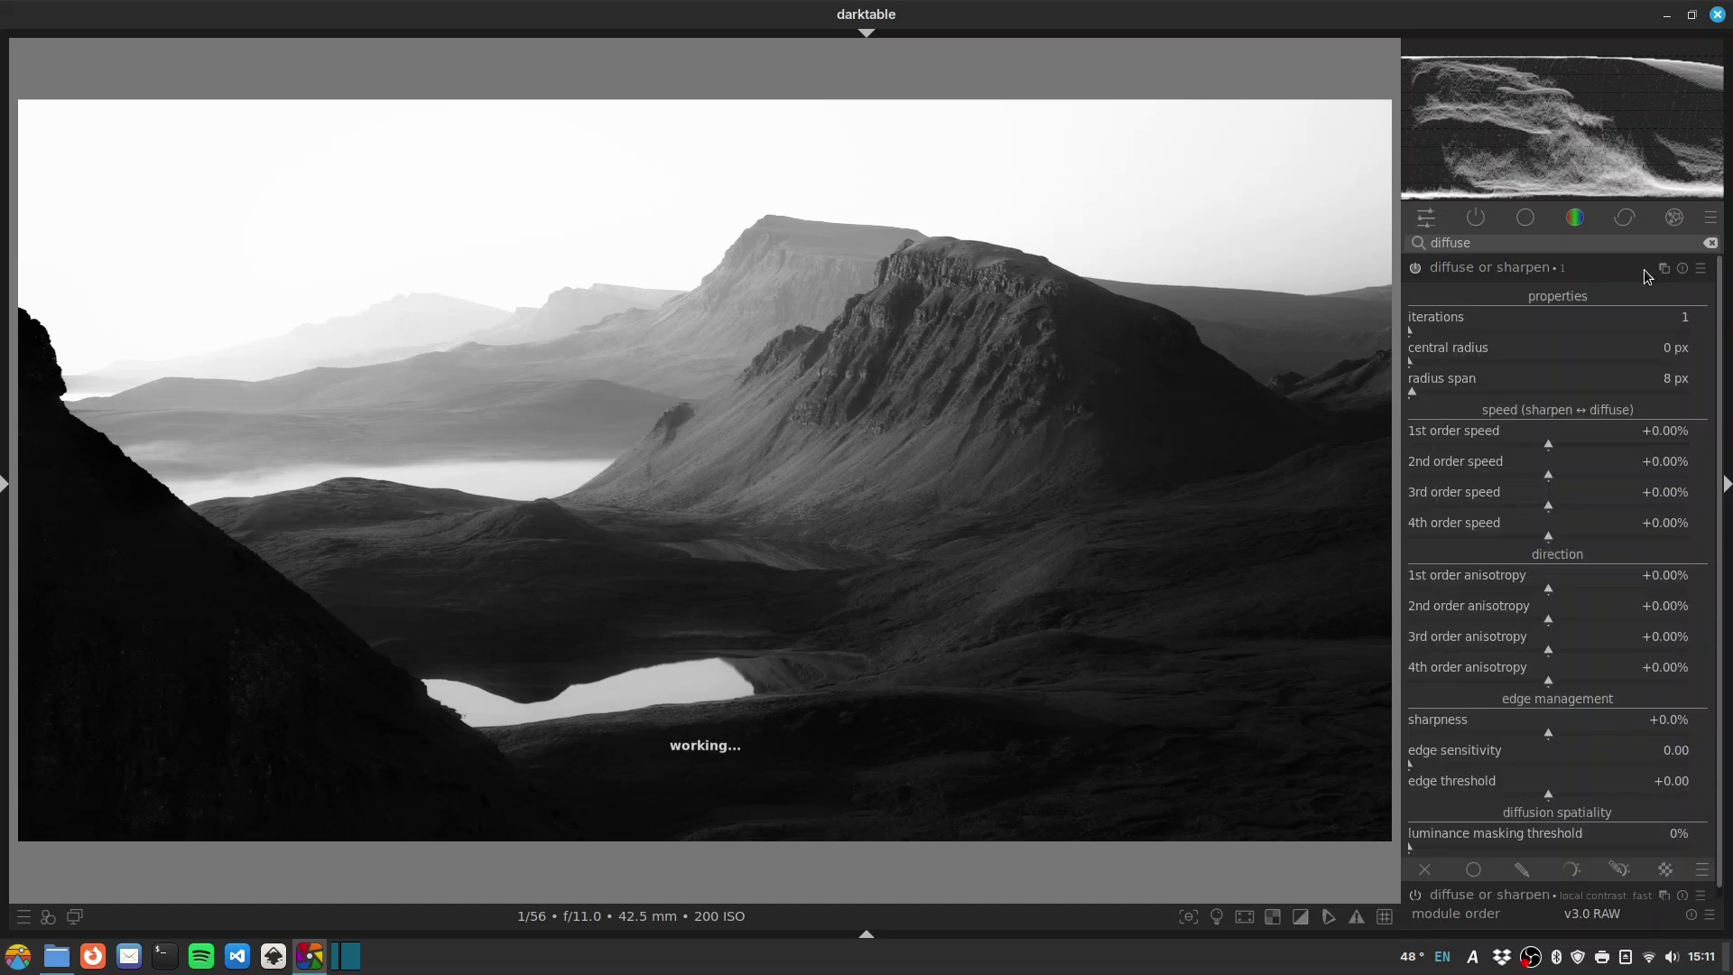
{"action": "right_click", "coordinate": [1564, 271]}
{"action": "left_click", "coordinate": [1474, 521]}
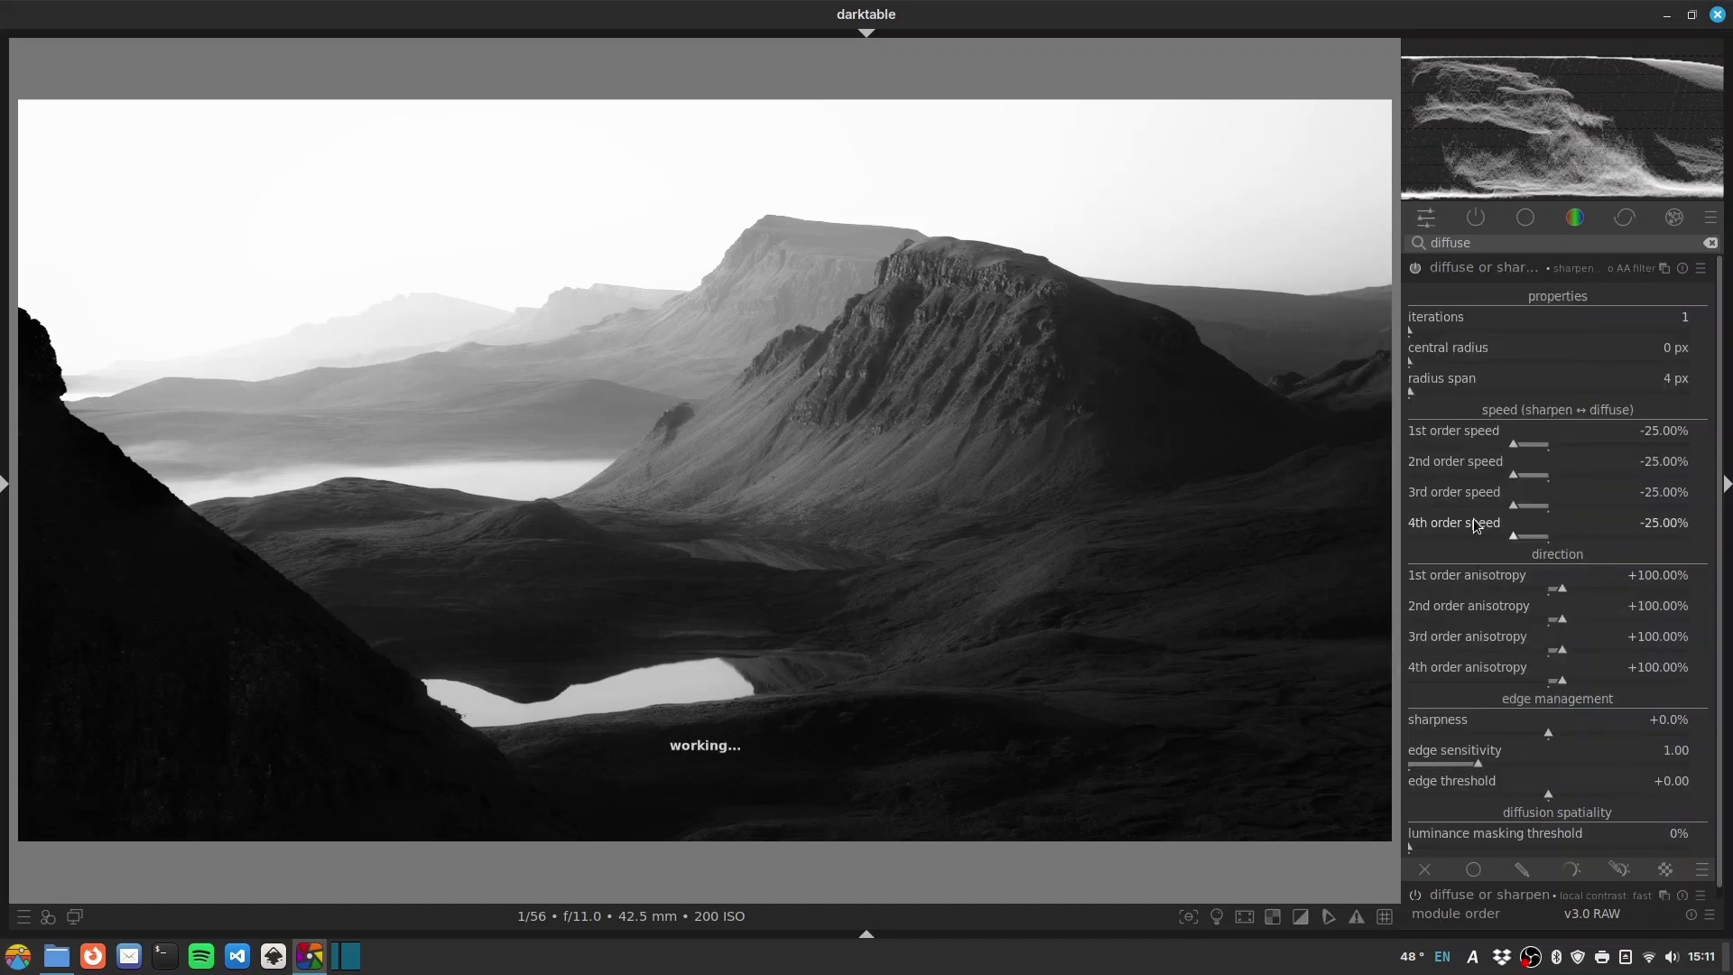
- Add a third diffuse or sharpen instance using the preset "lens deblur: soft" and collapse its settings
{"action": "left_click", "coordinate": [1664, 269]}
{"action": "right_click", "coordinate": [1554, 270]}
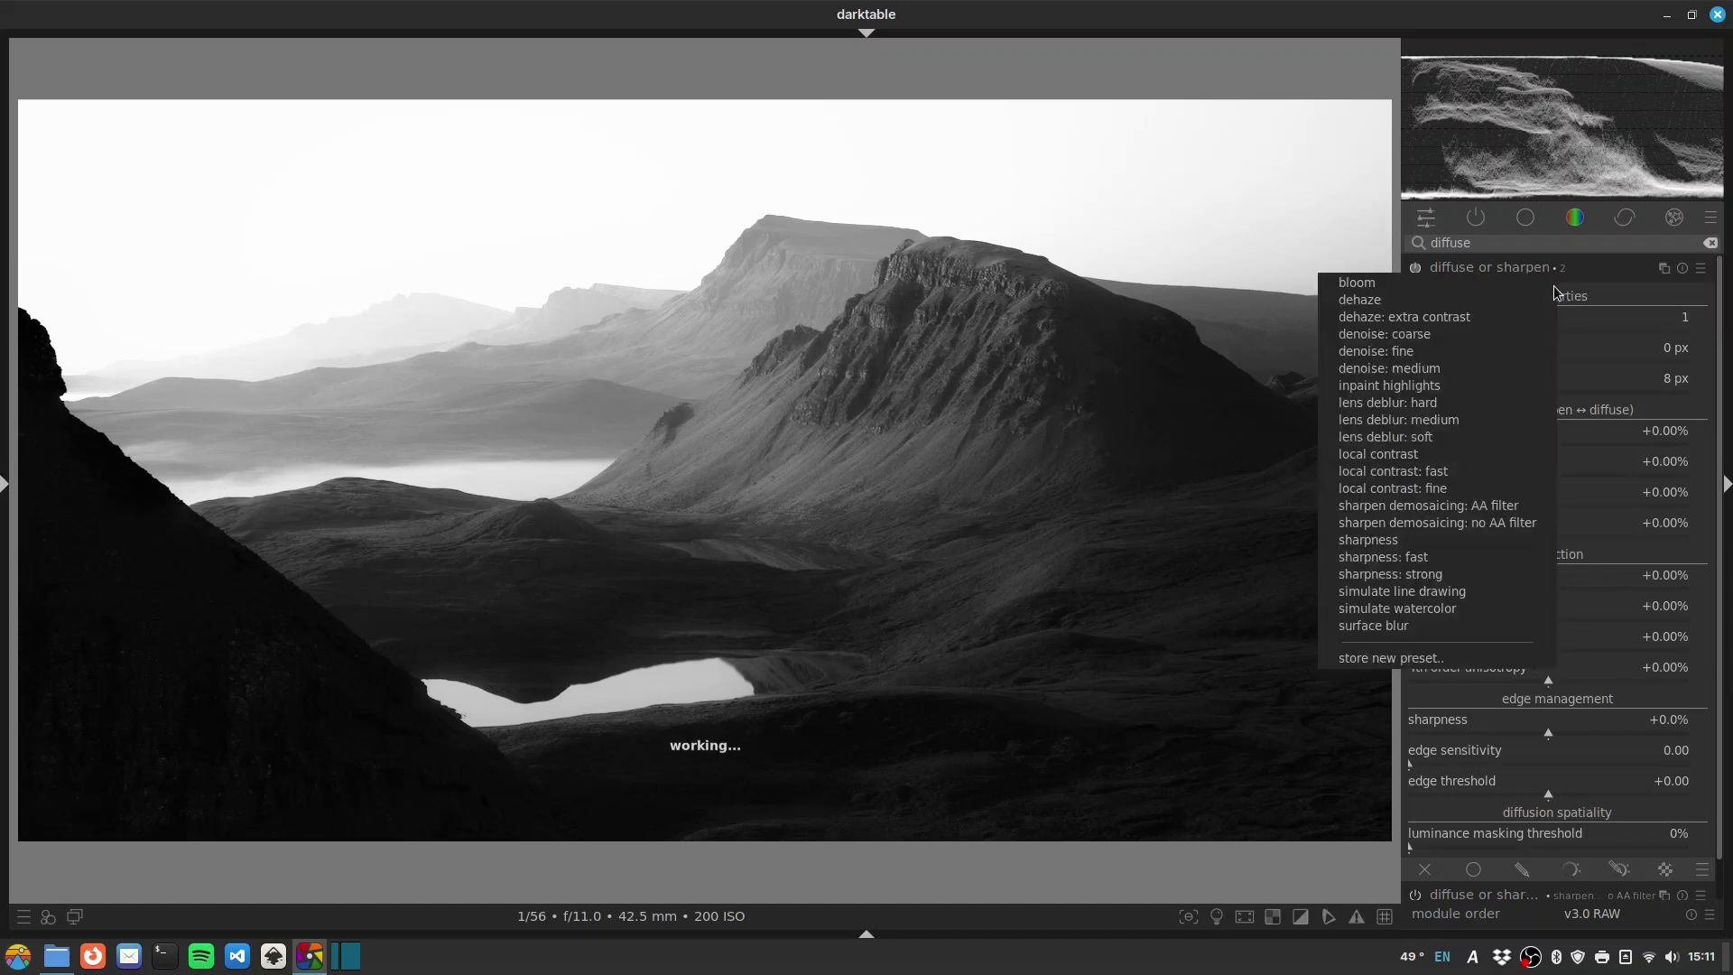
{"action": "left_click", "coordinate": [1482, 439]}
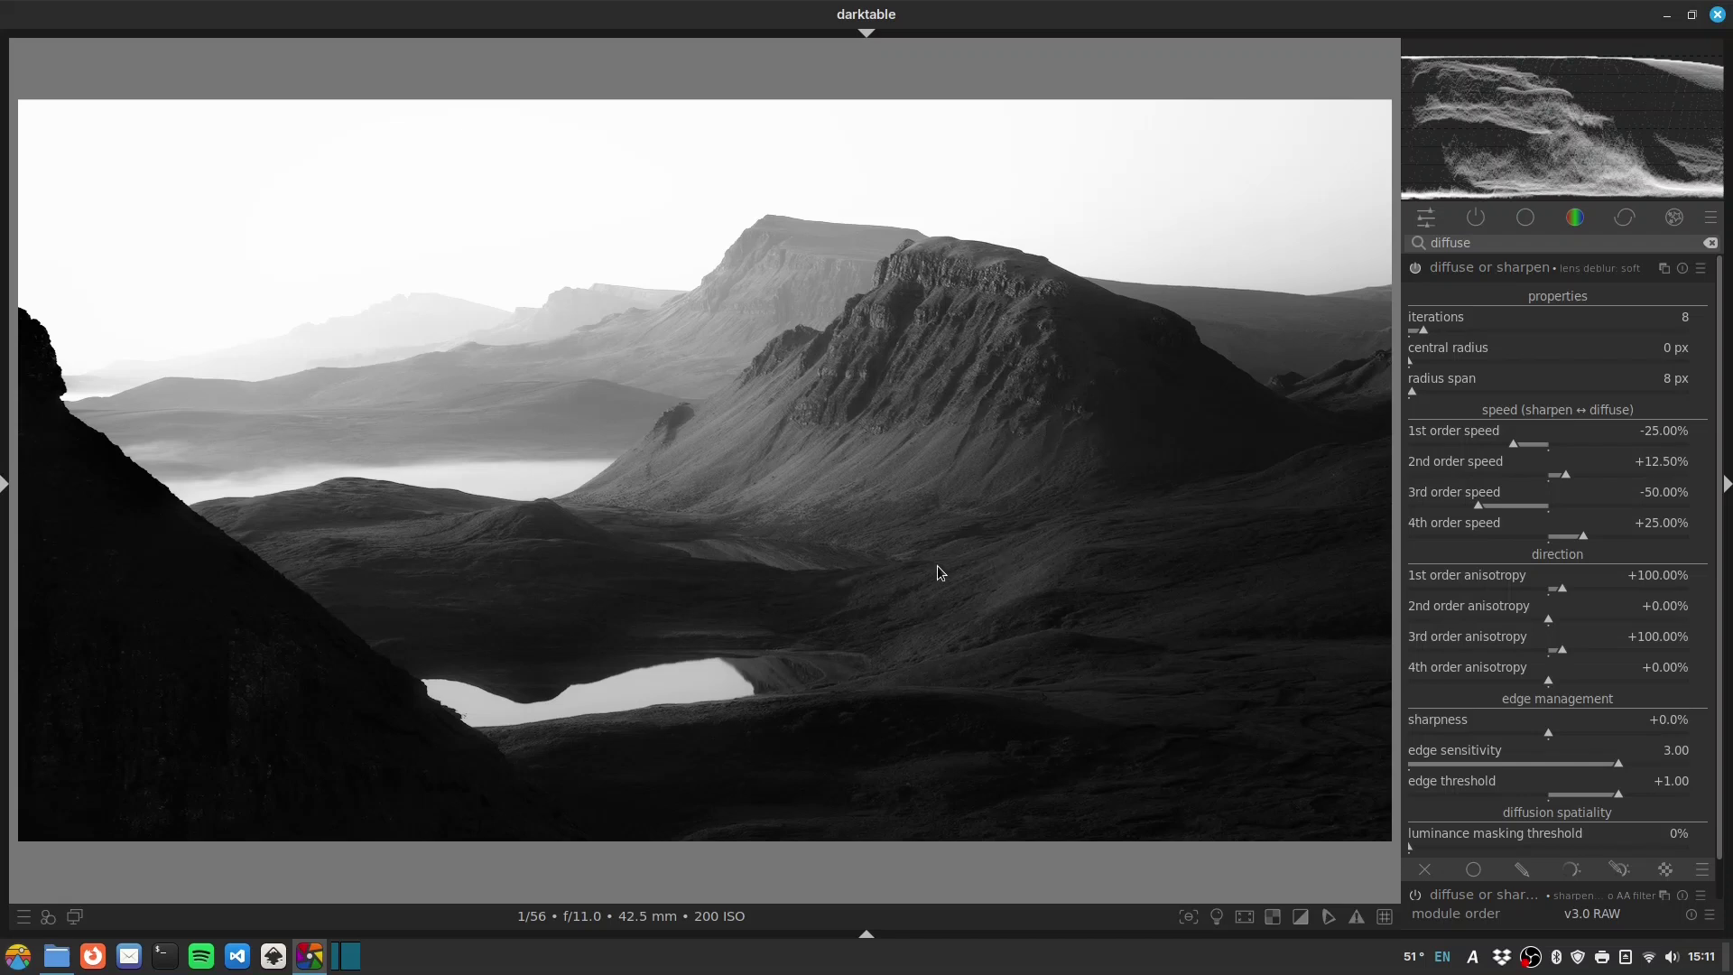
{"action": "left_click", "coordinate": [1487, 271]}
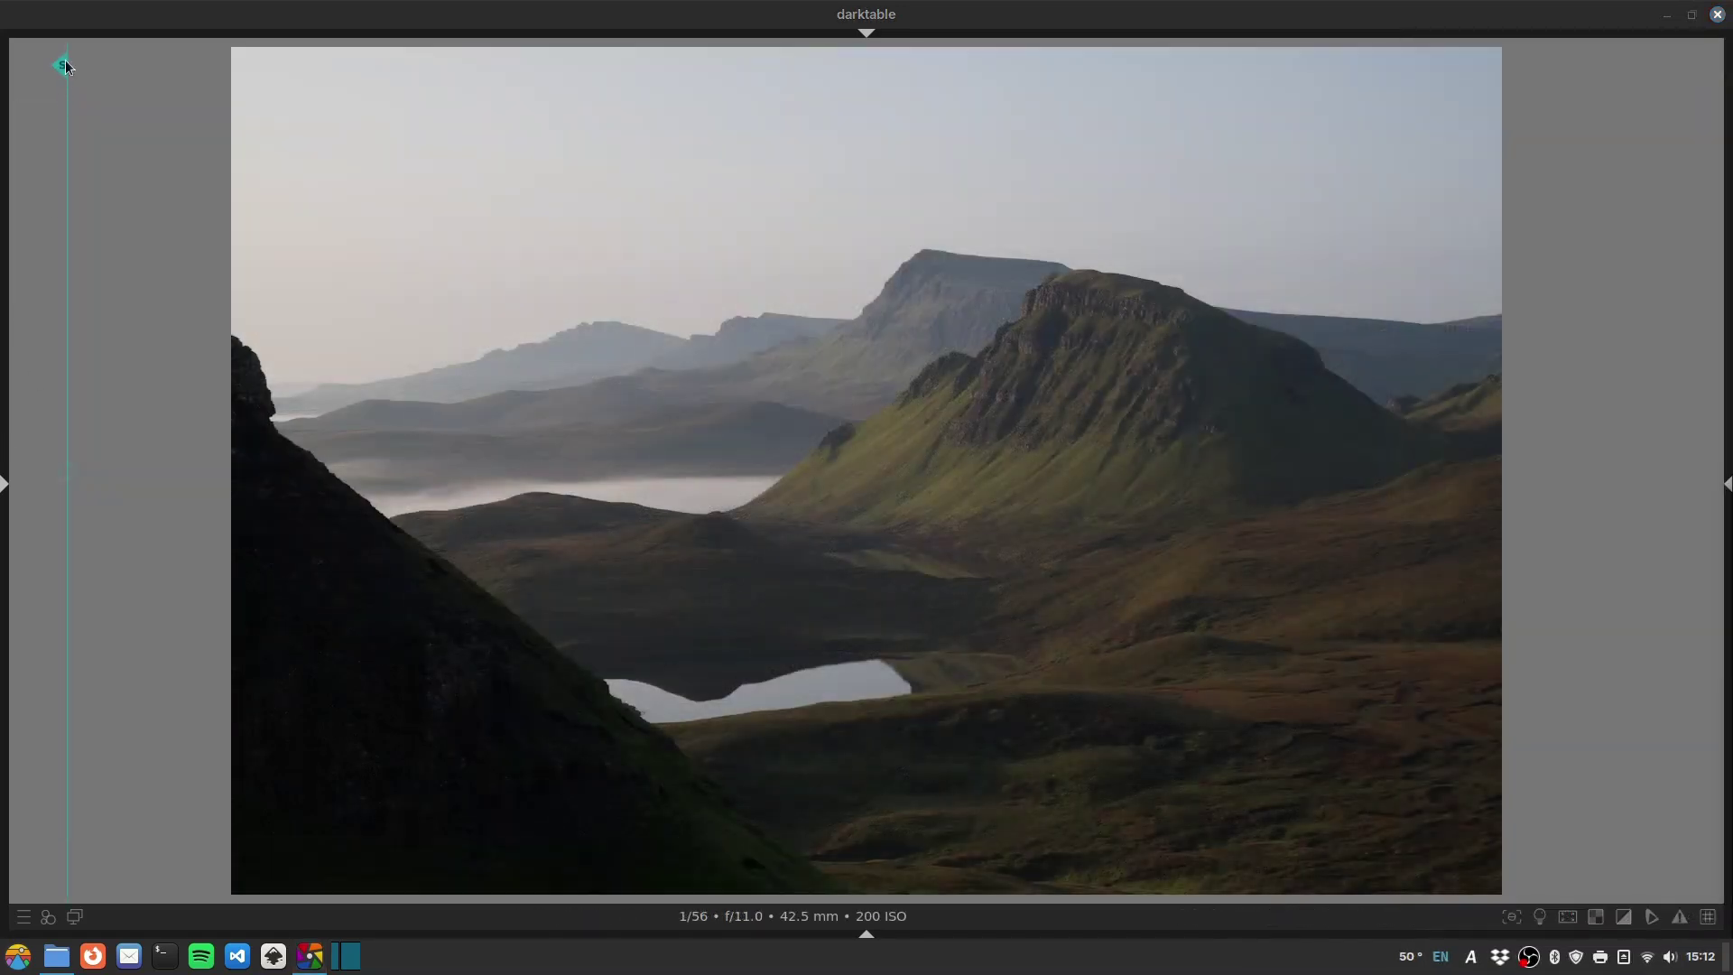
- Compare the original colour snapshot with the black and white edit by sweeping the split line across the photo
{"action": "left_click_drag", "start_coordinate": [65, 65], "coordinate": [1587, 442]}
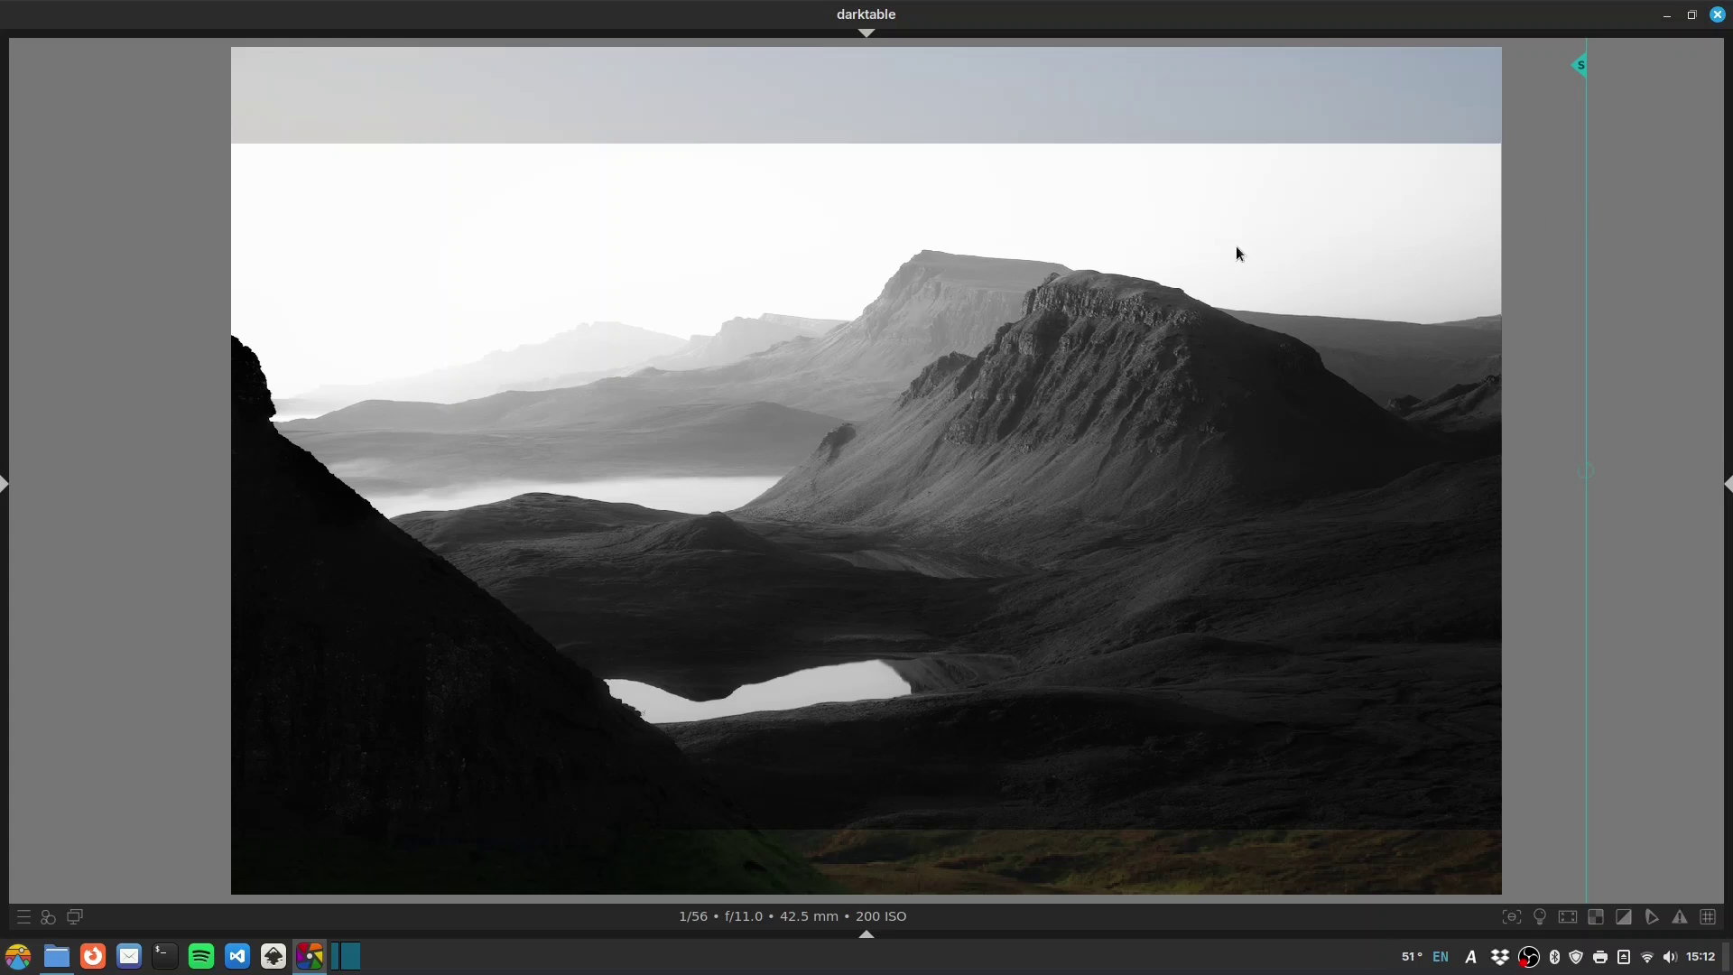
{"action": "left_click_drag", "start_coordinate": [1578, 65], "coordinate": [1606, 165]}
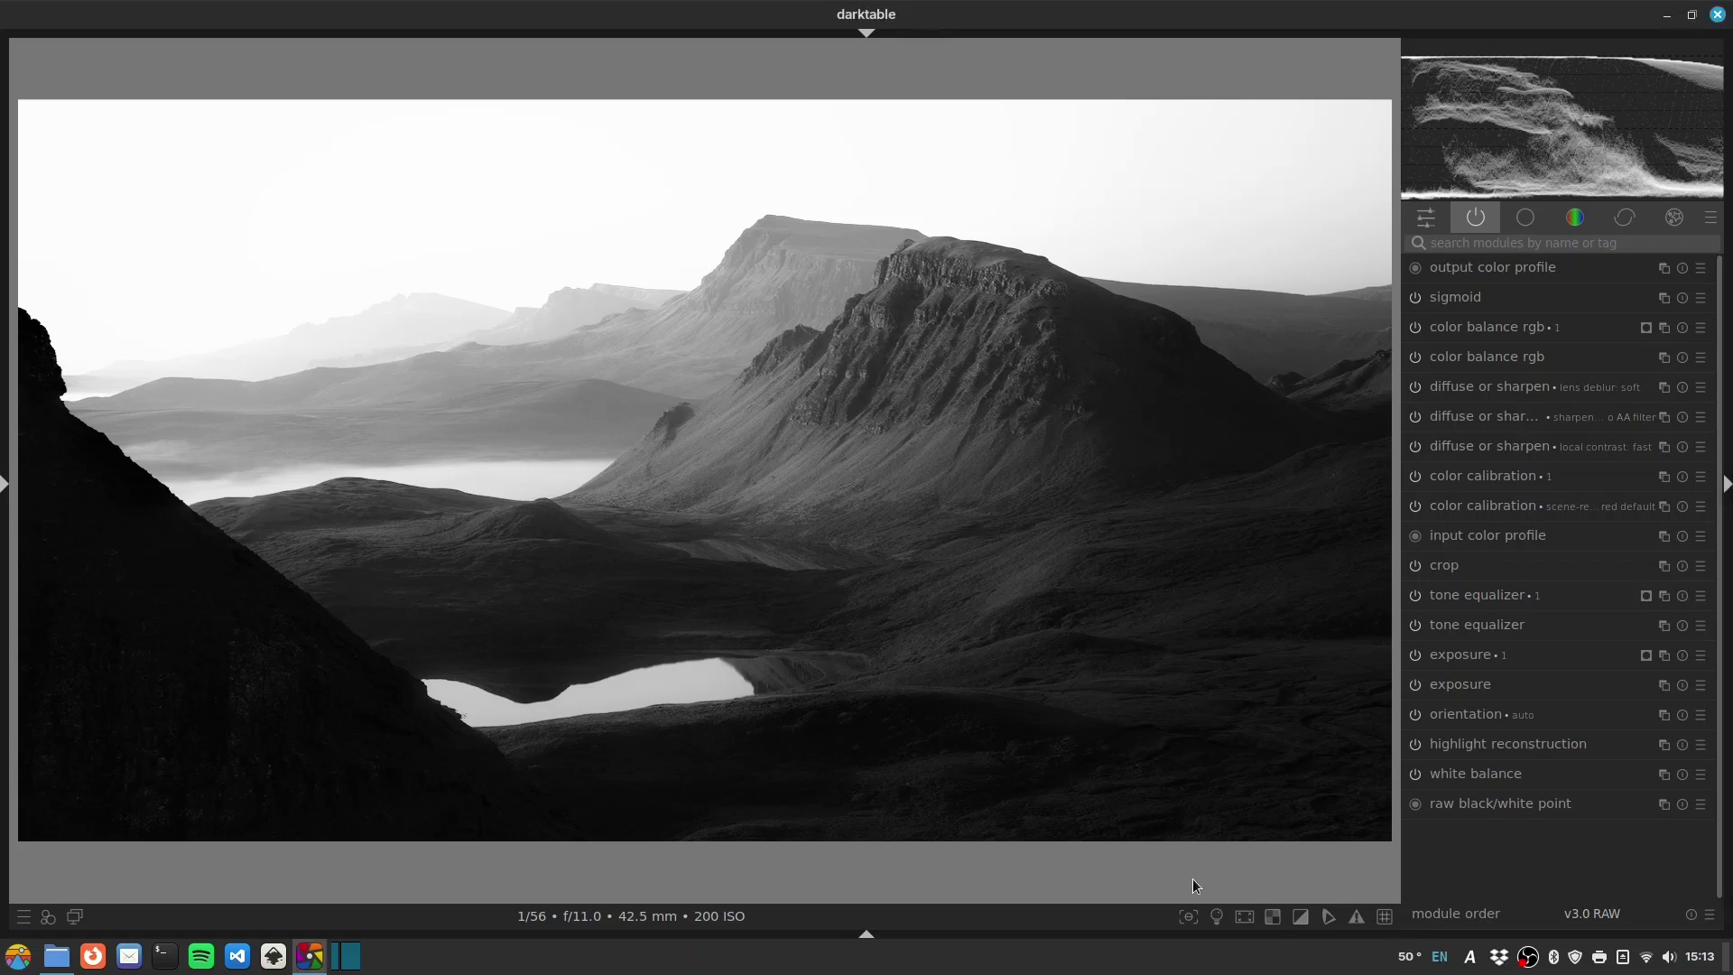
- Return to the lighttable and copy the full edit history of DSCF0161.dng onto DSCF0177.dng
{"action": "key", "text": "l"}
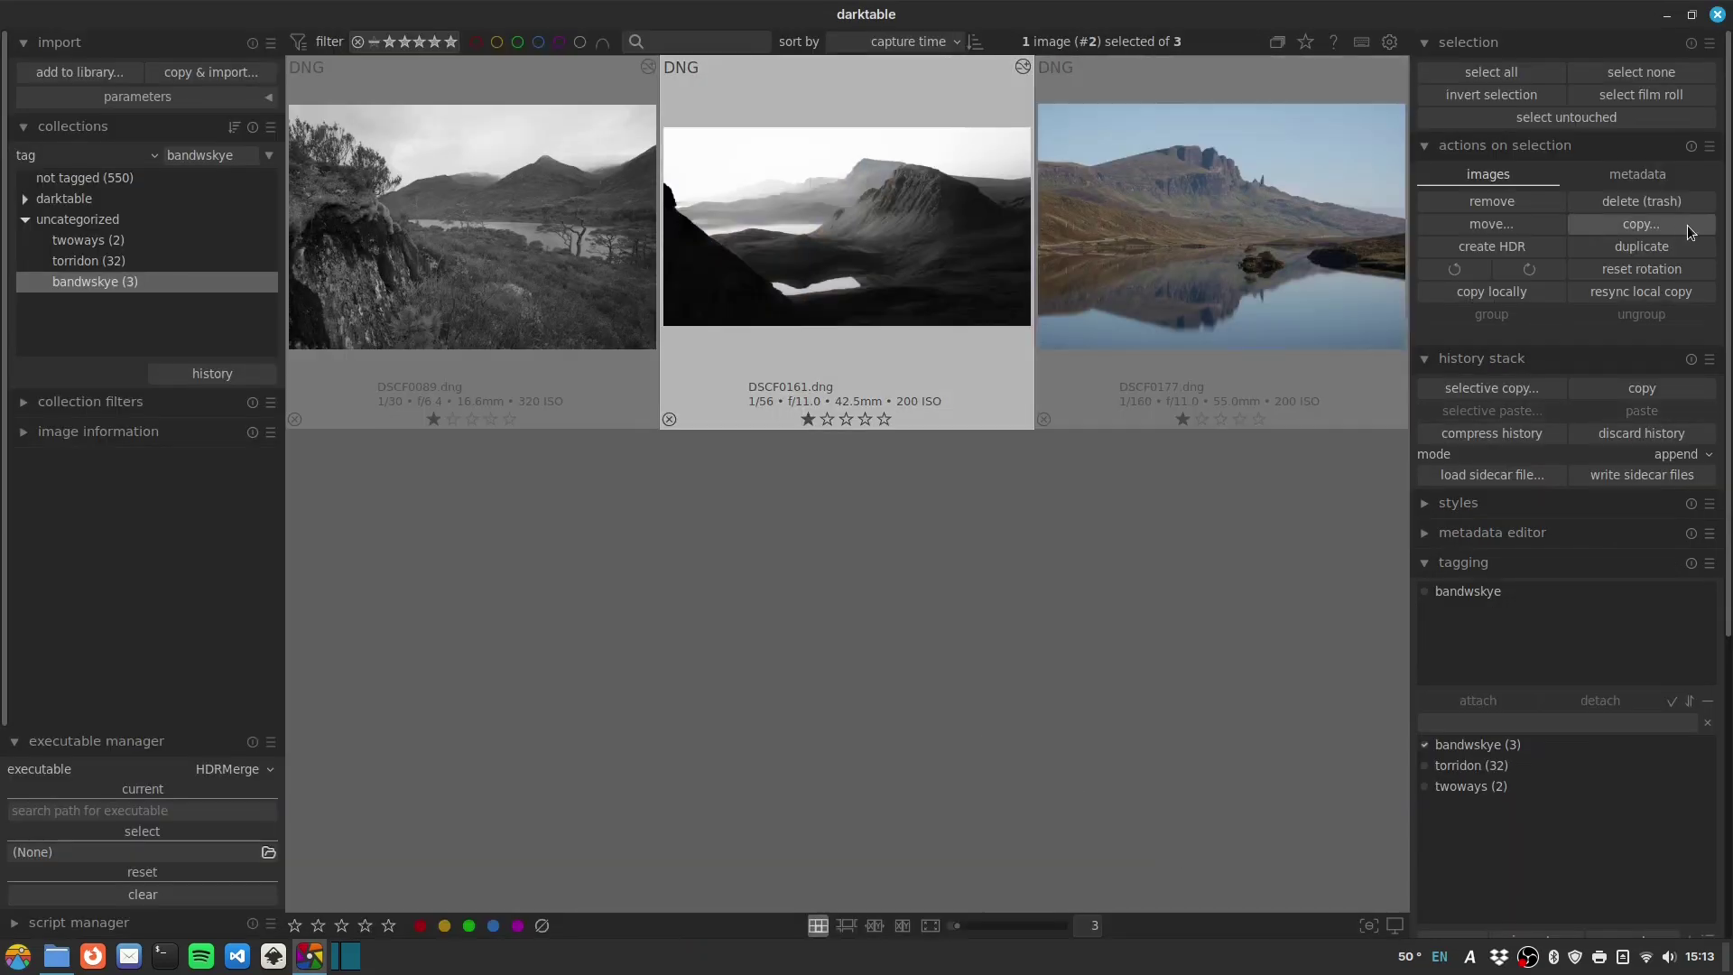
{"action": "left_click", "coordinate": [1472, 145]}
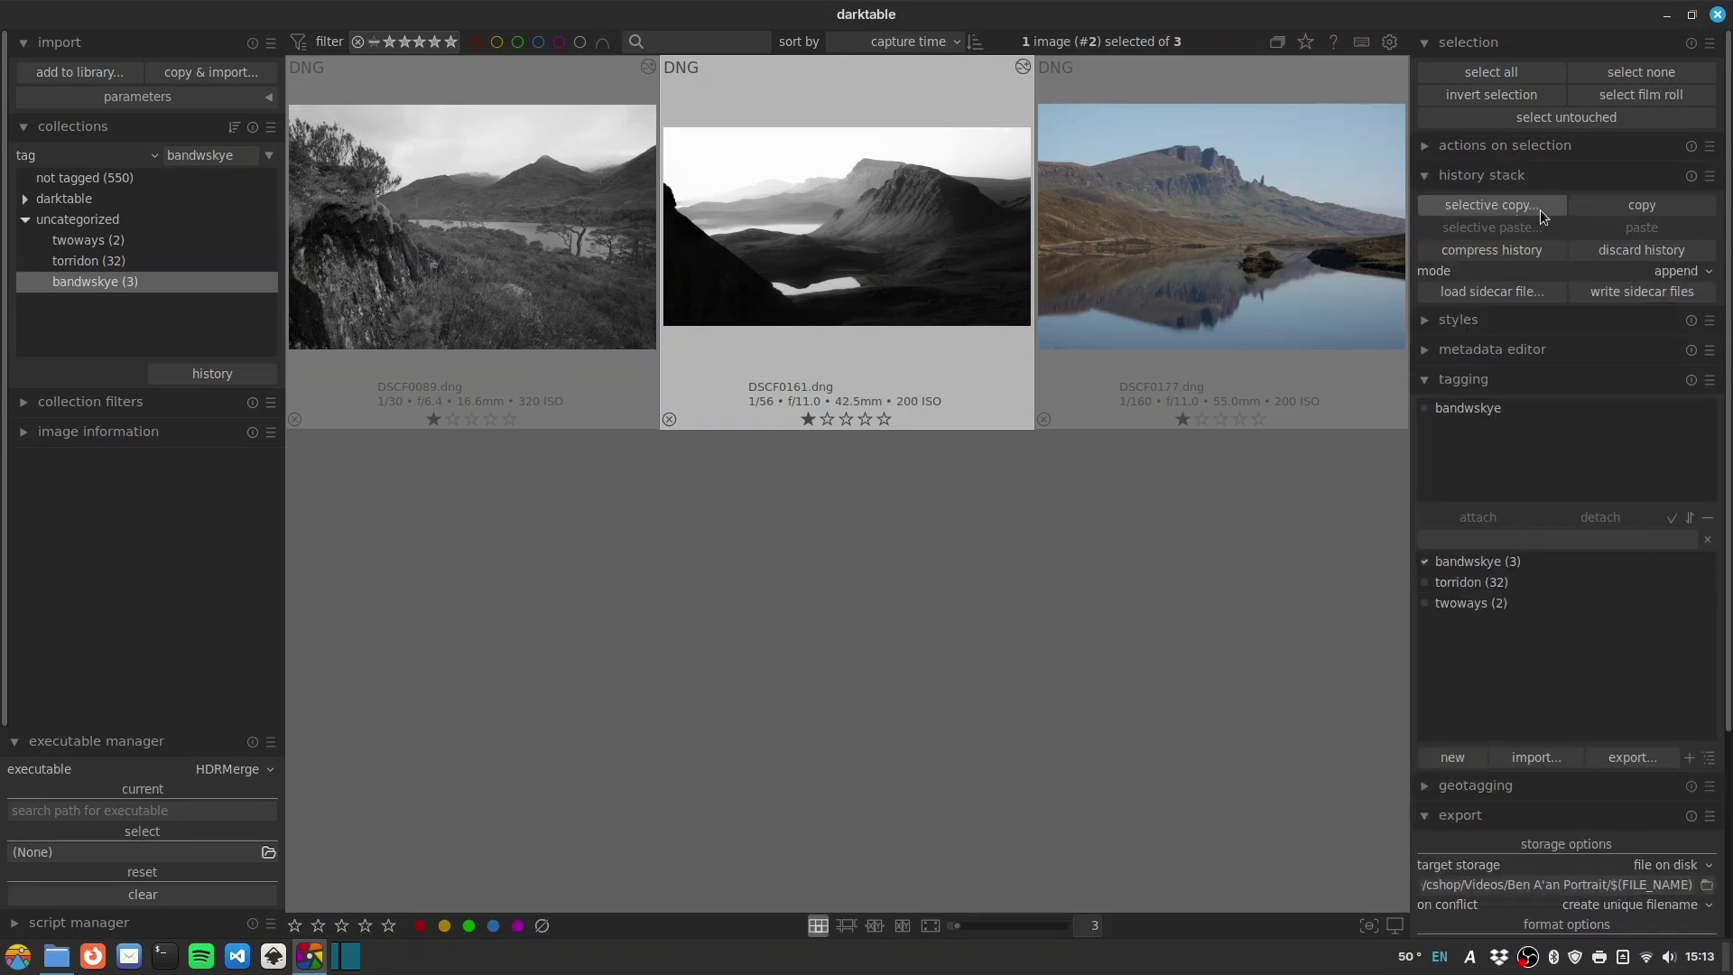
{"action": "left_click", "coordinate": [1639, 206]}
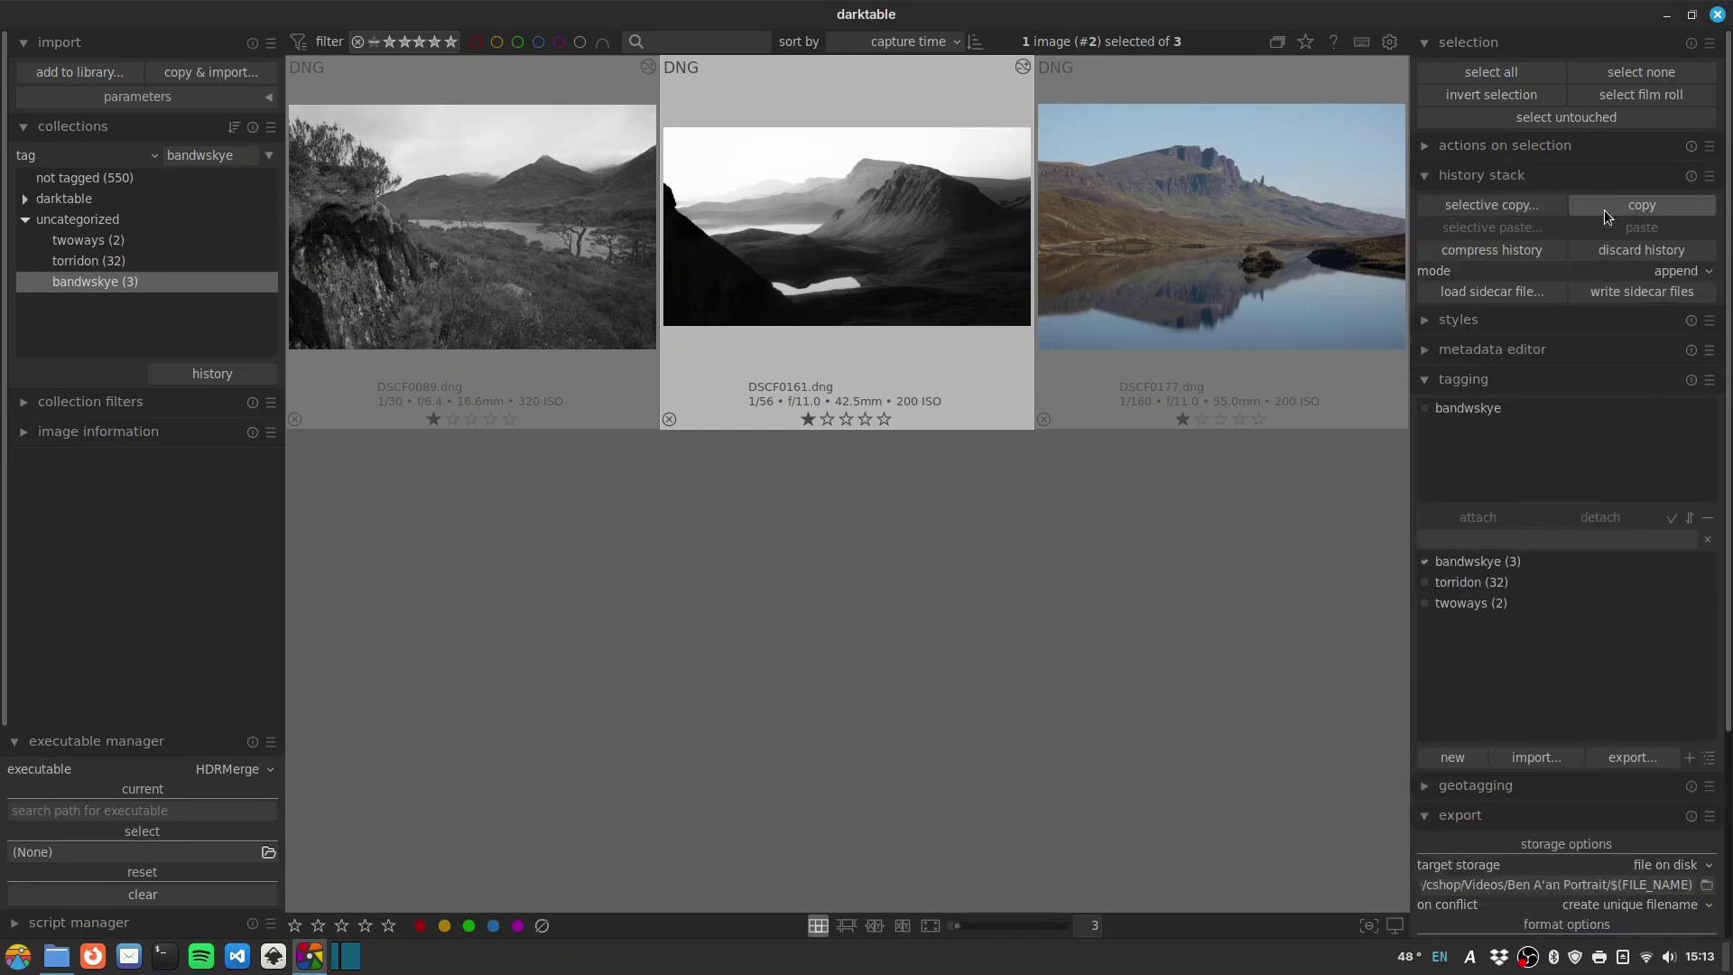
{"action": "left_click", "coordinate": [1155, 258]}
{"action": "left_click", "coordinate": [1629, 231]}
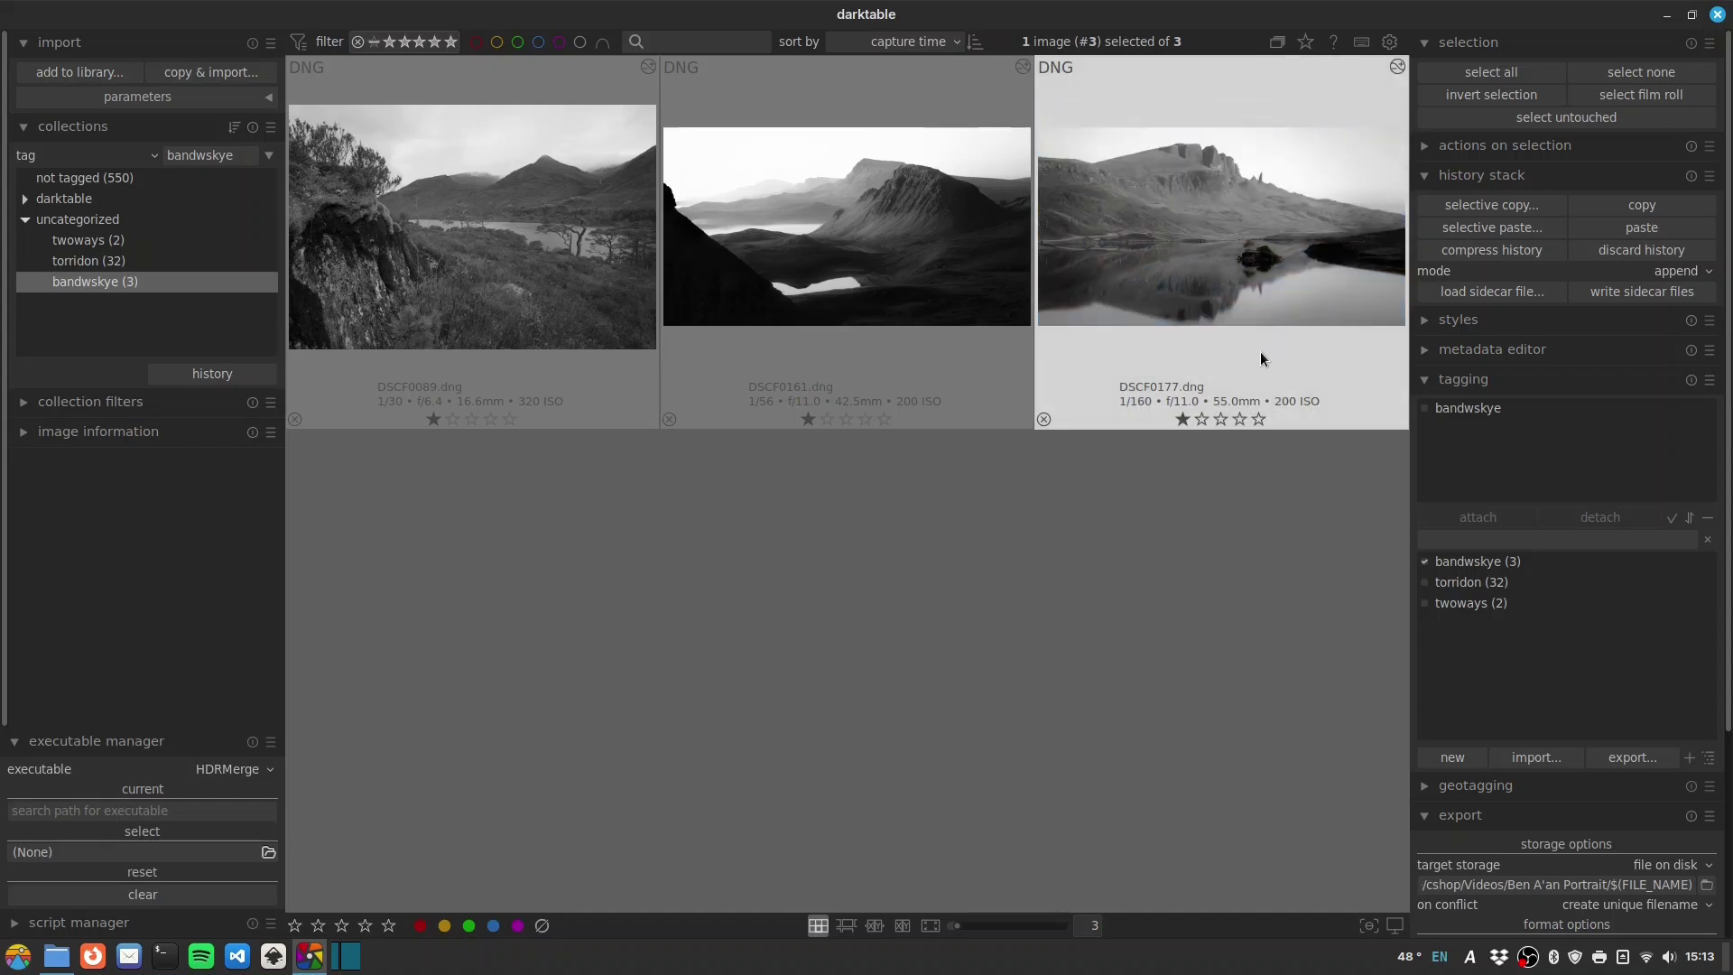
- Open DSCF0177.dng for editing and turn off its crop module
{"action": "double_click", "coordinate": [1209, 233]}
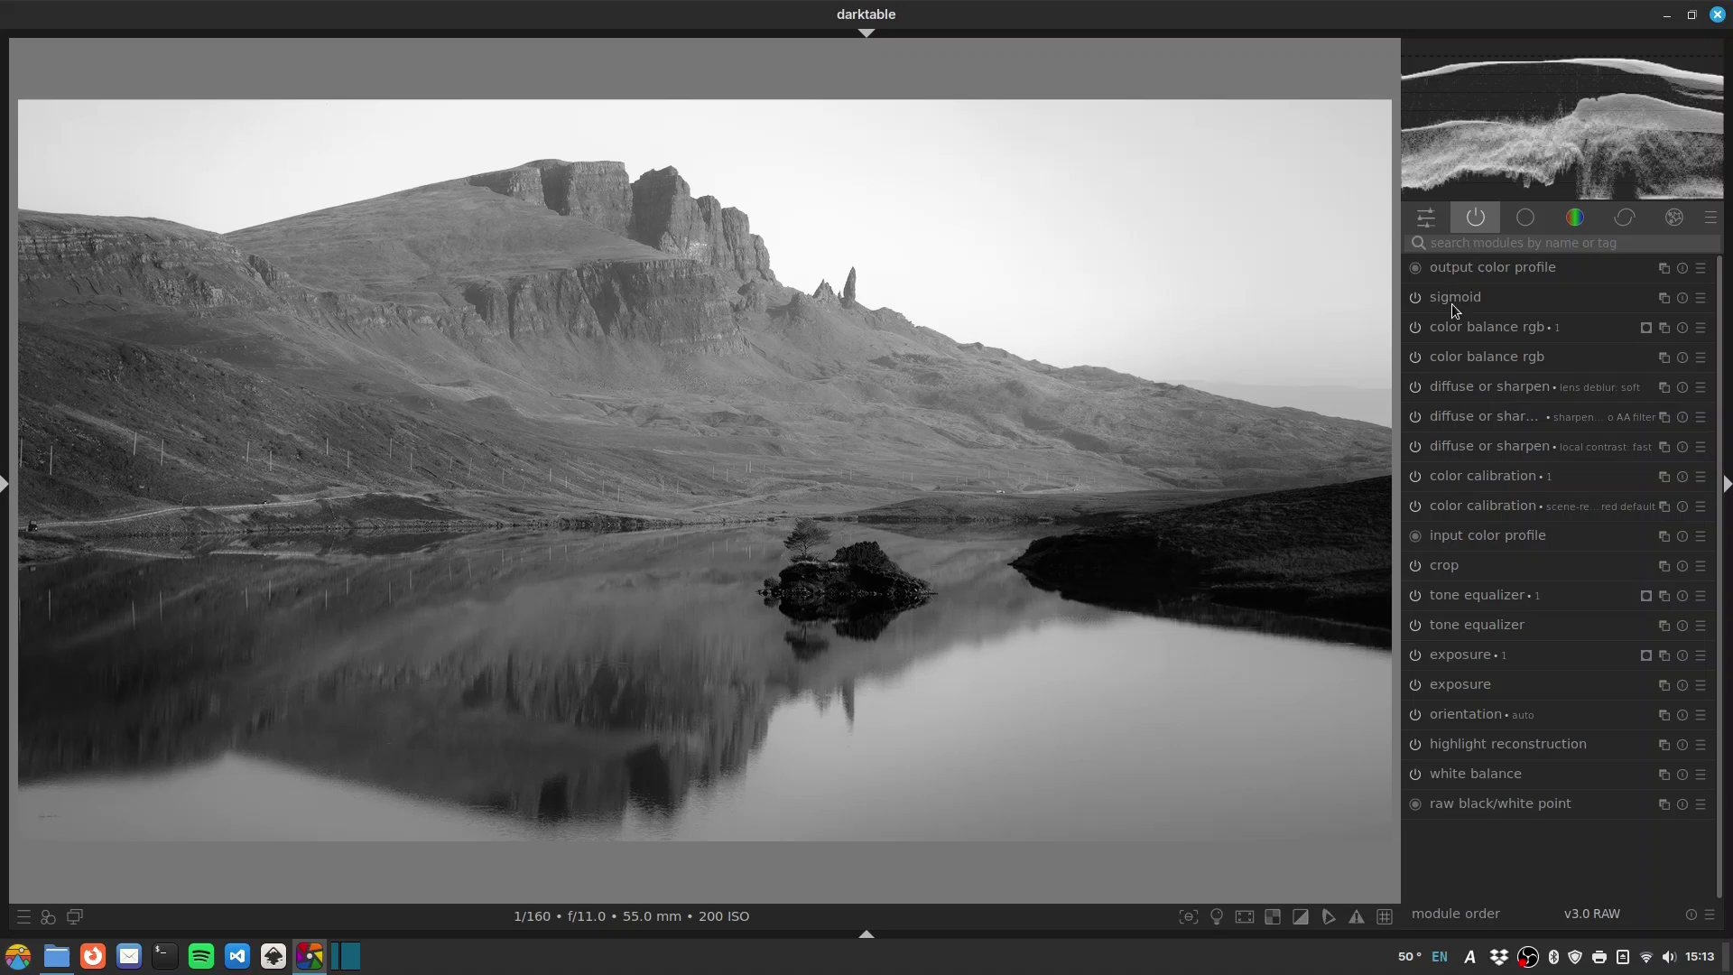
{"action": "left_click", "coordinate": [1415, 565]}
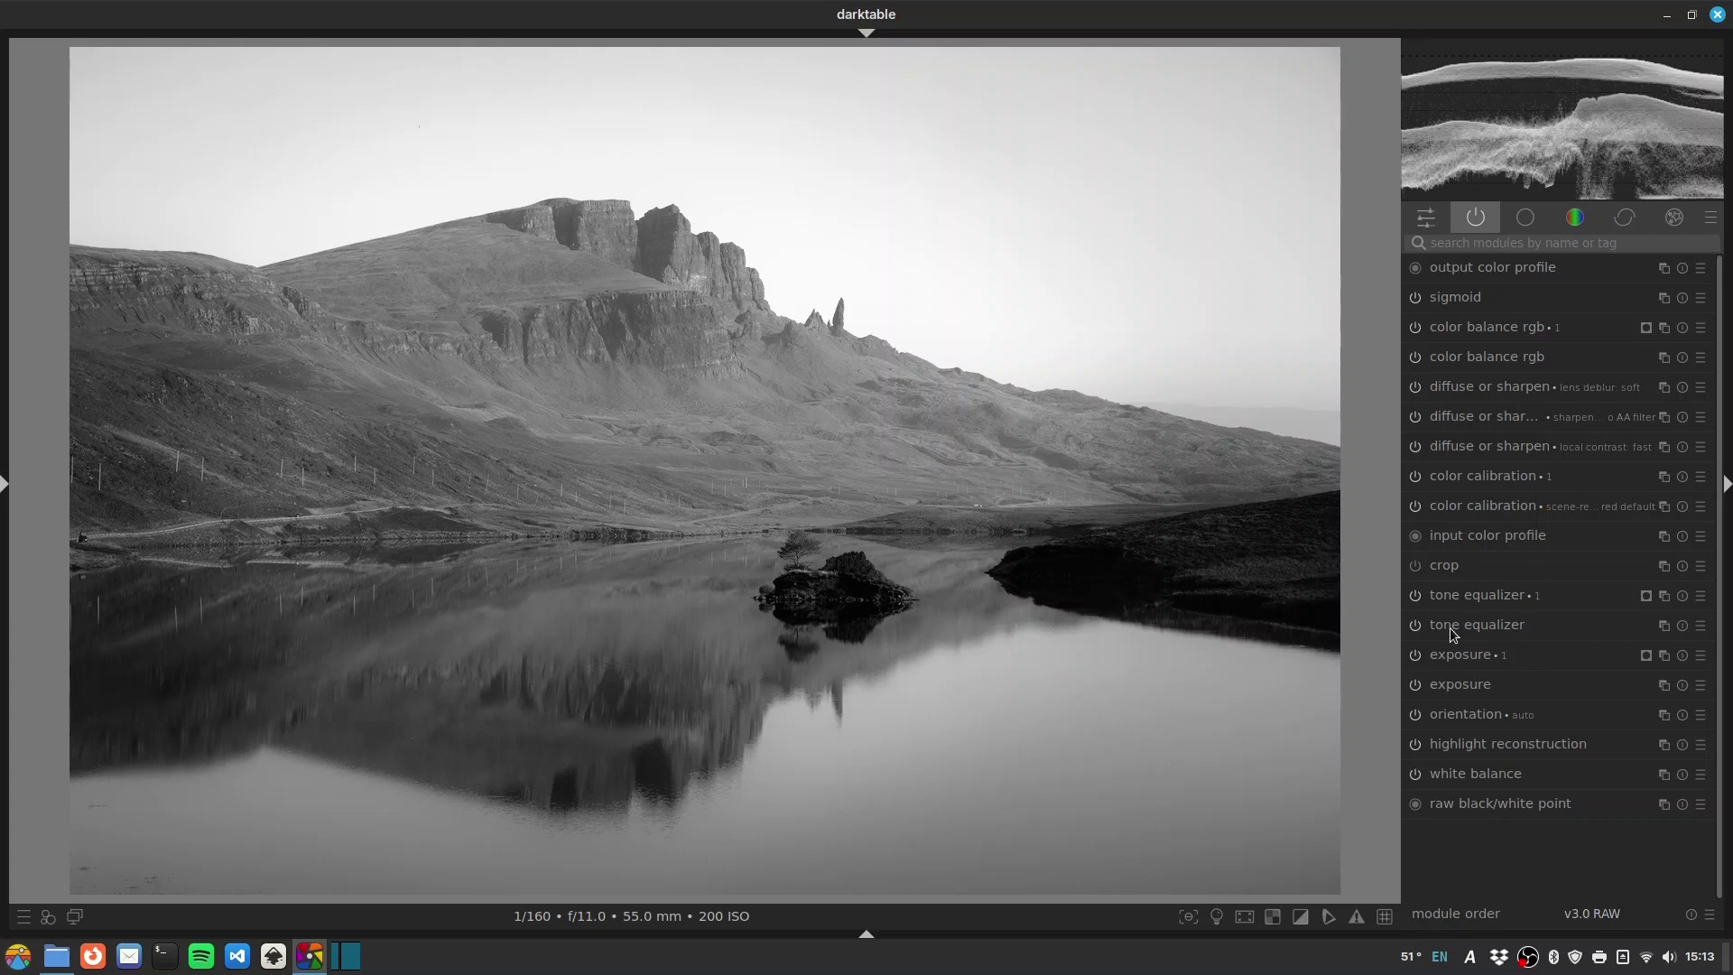
- Reposition and heighten the ellipse mask of the second exposure instance so it covers the mountain and its reflection
{"action": "left_click", "coordinate": [1529, 656]}
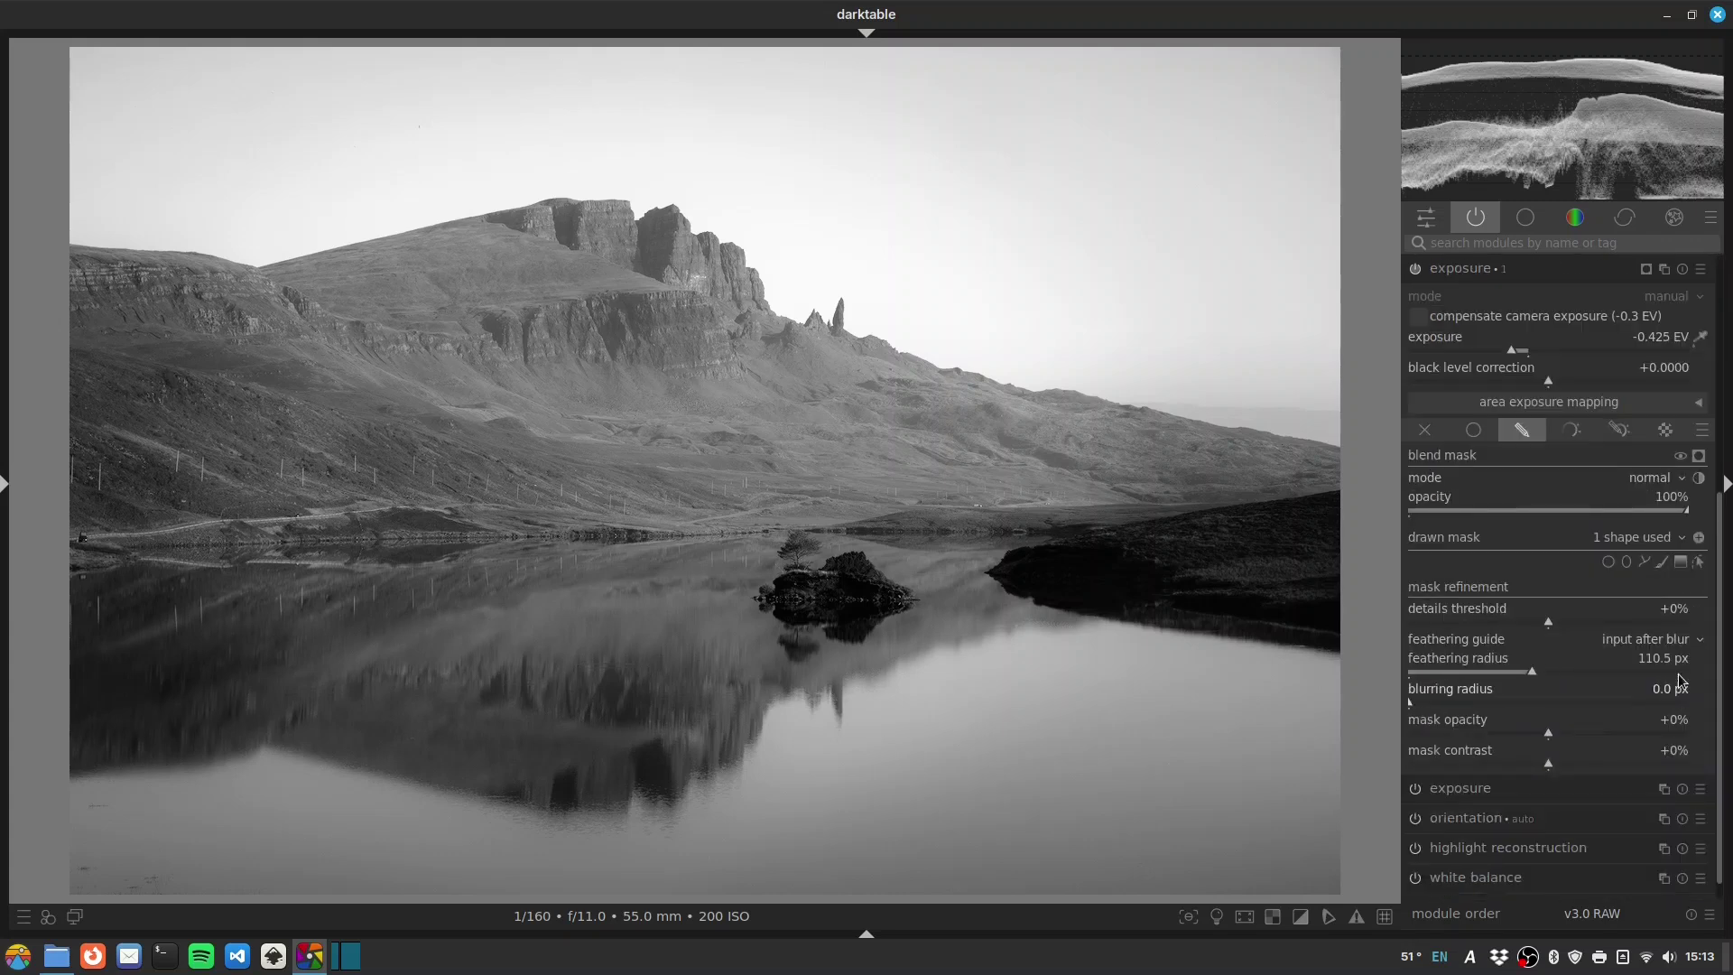
{"action": "left_click", "coordinate": [1698, 562]}
{"action": "left_click_drag", "start_coordinate": [675, 529], "coordinate": [767, 520]}
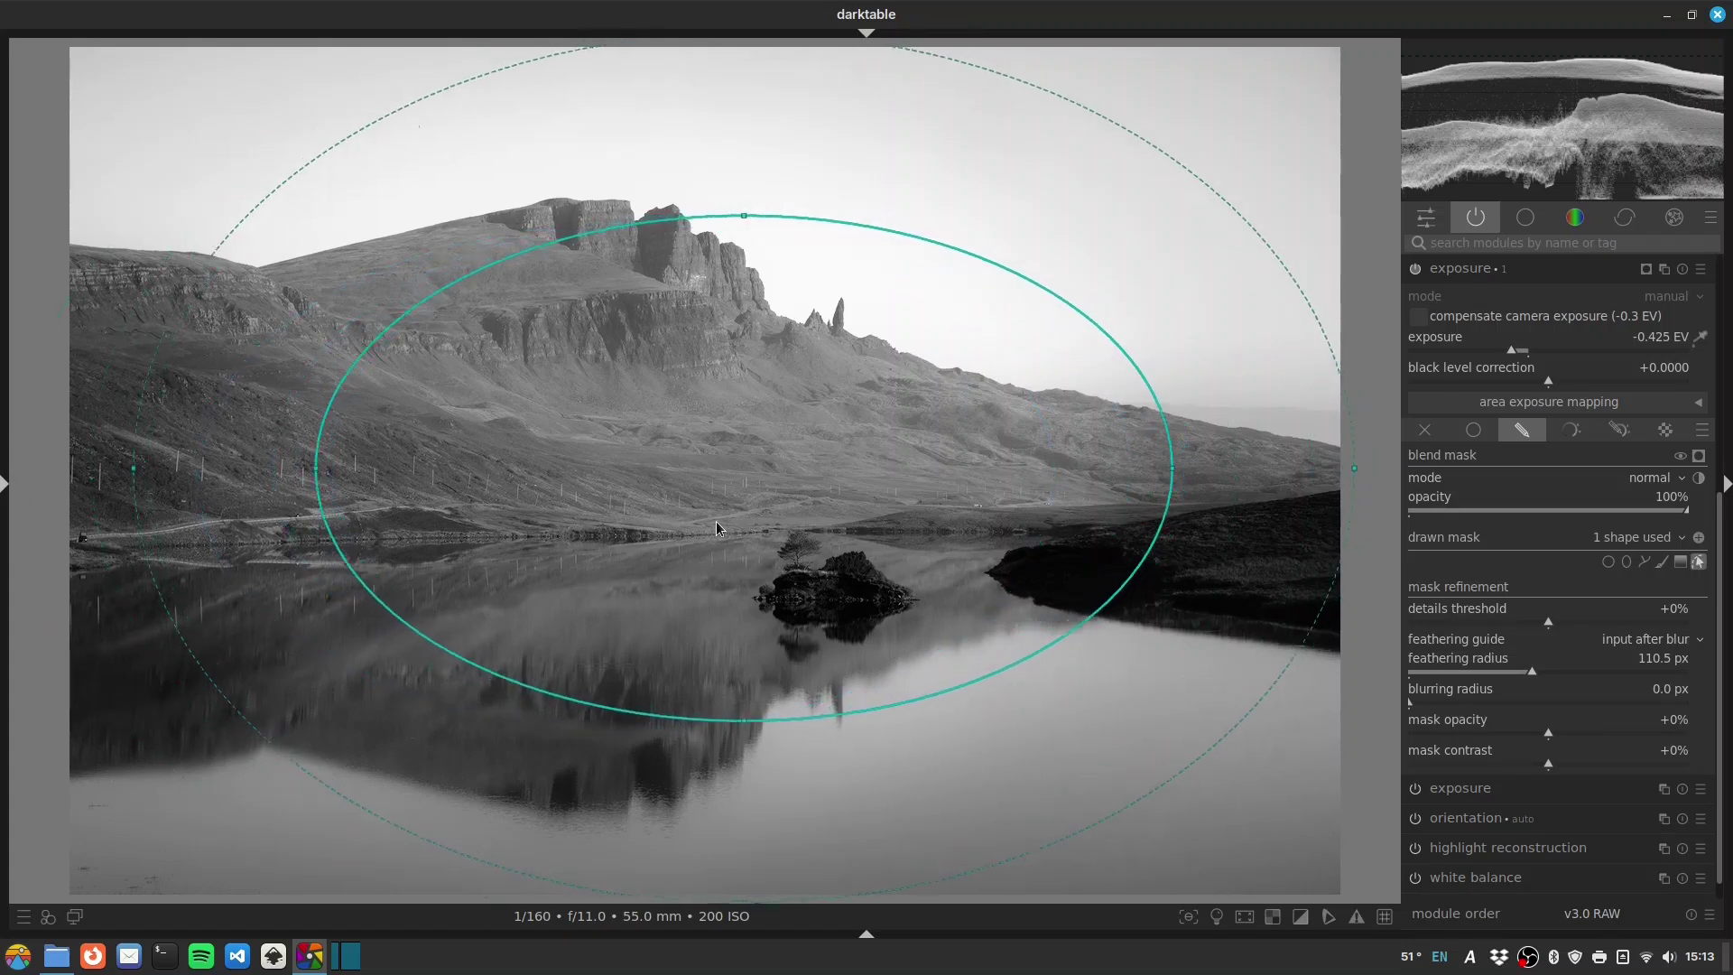
{"action": "left_click_drag", "start_coordinate": [740, 189], "coordinate": [734, 162]}
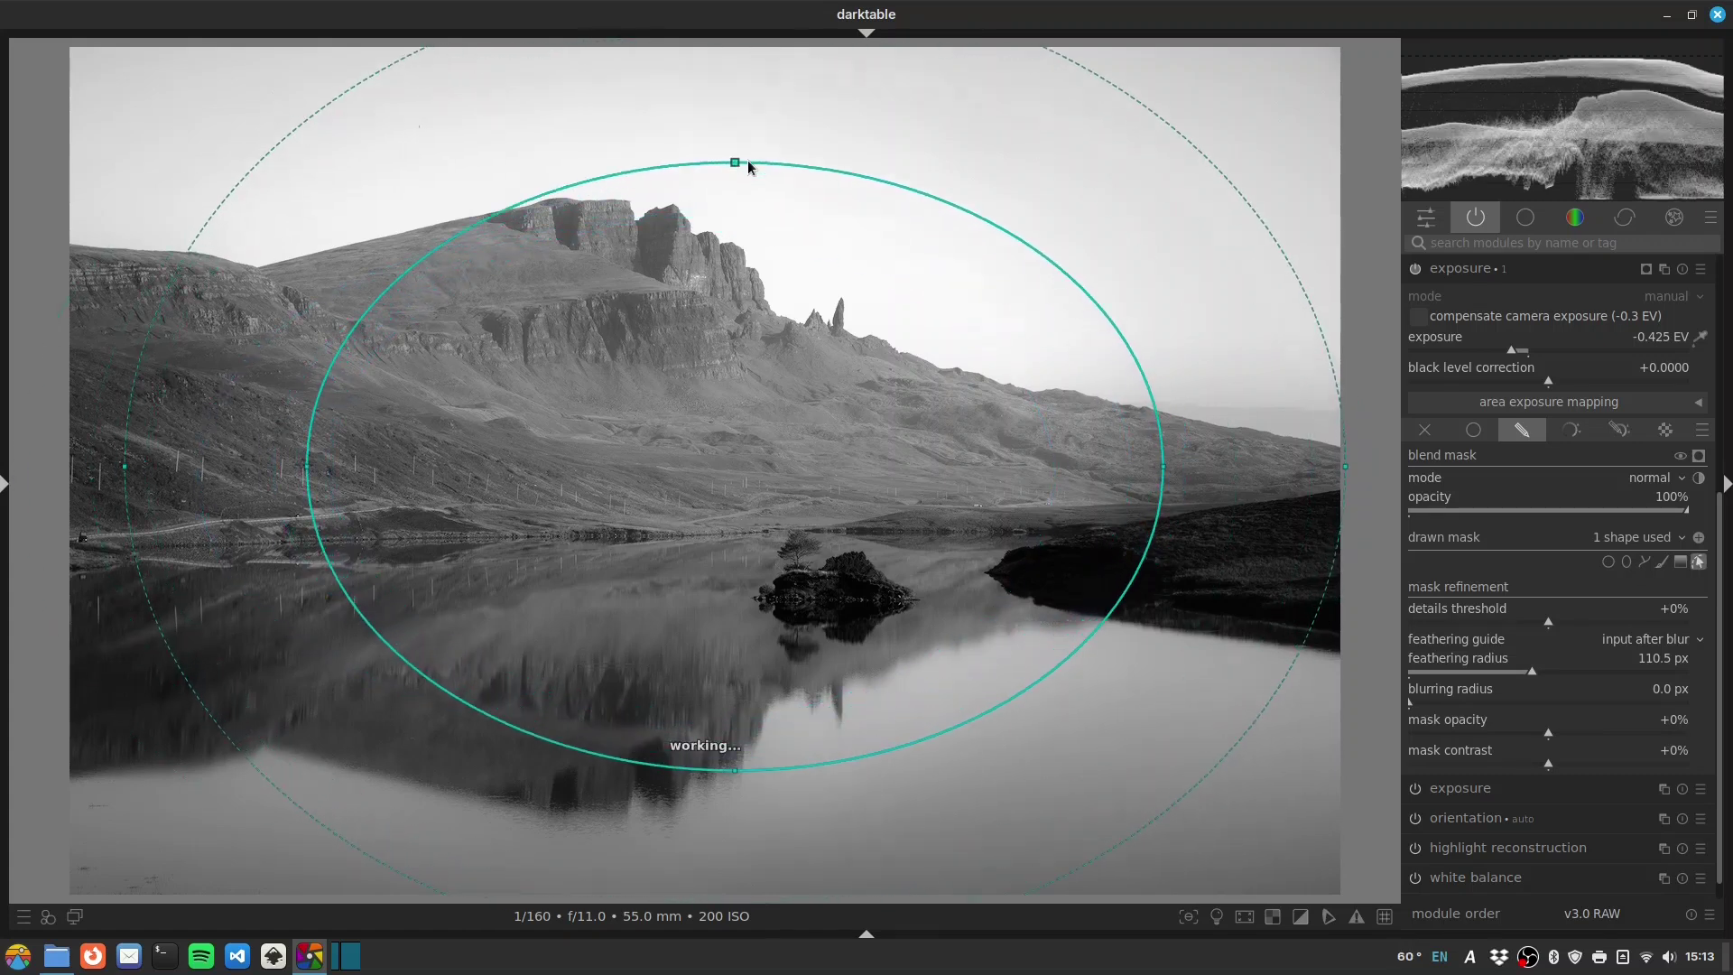
{"action": "left_click_drag", "start_coordinate": [825, 341], "coordinate": [805, 338]}
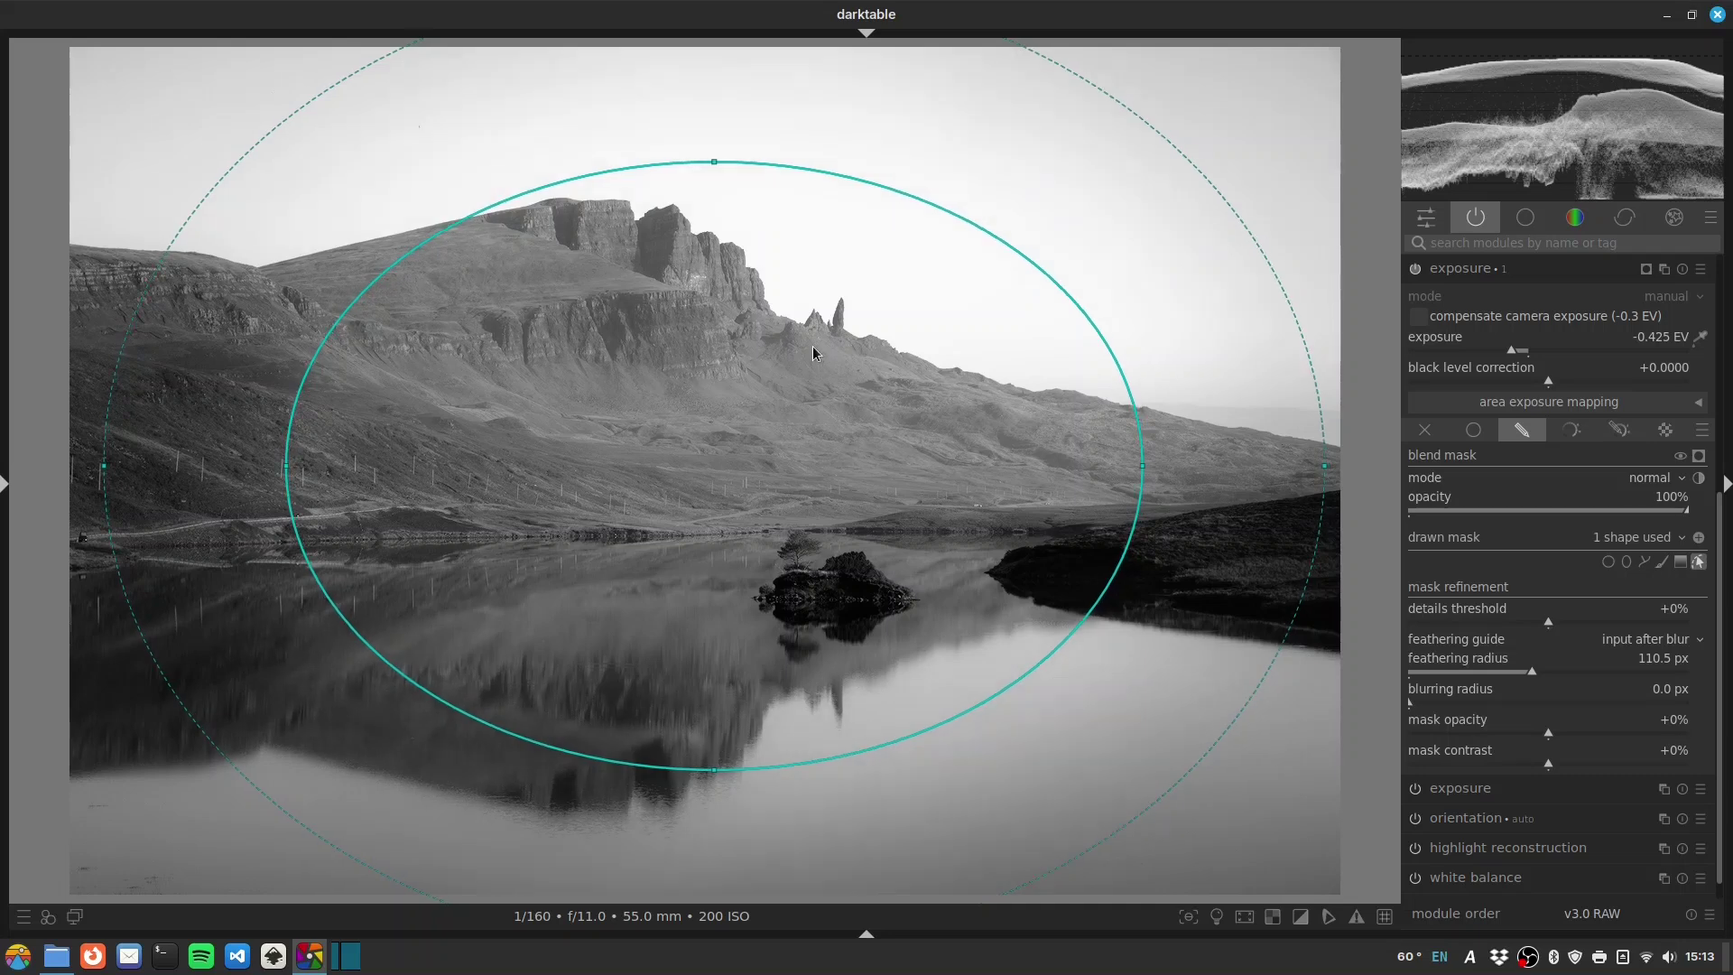
{"action": "left_click", "coordinate": [1466, 269]}
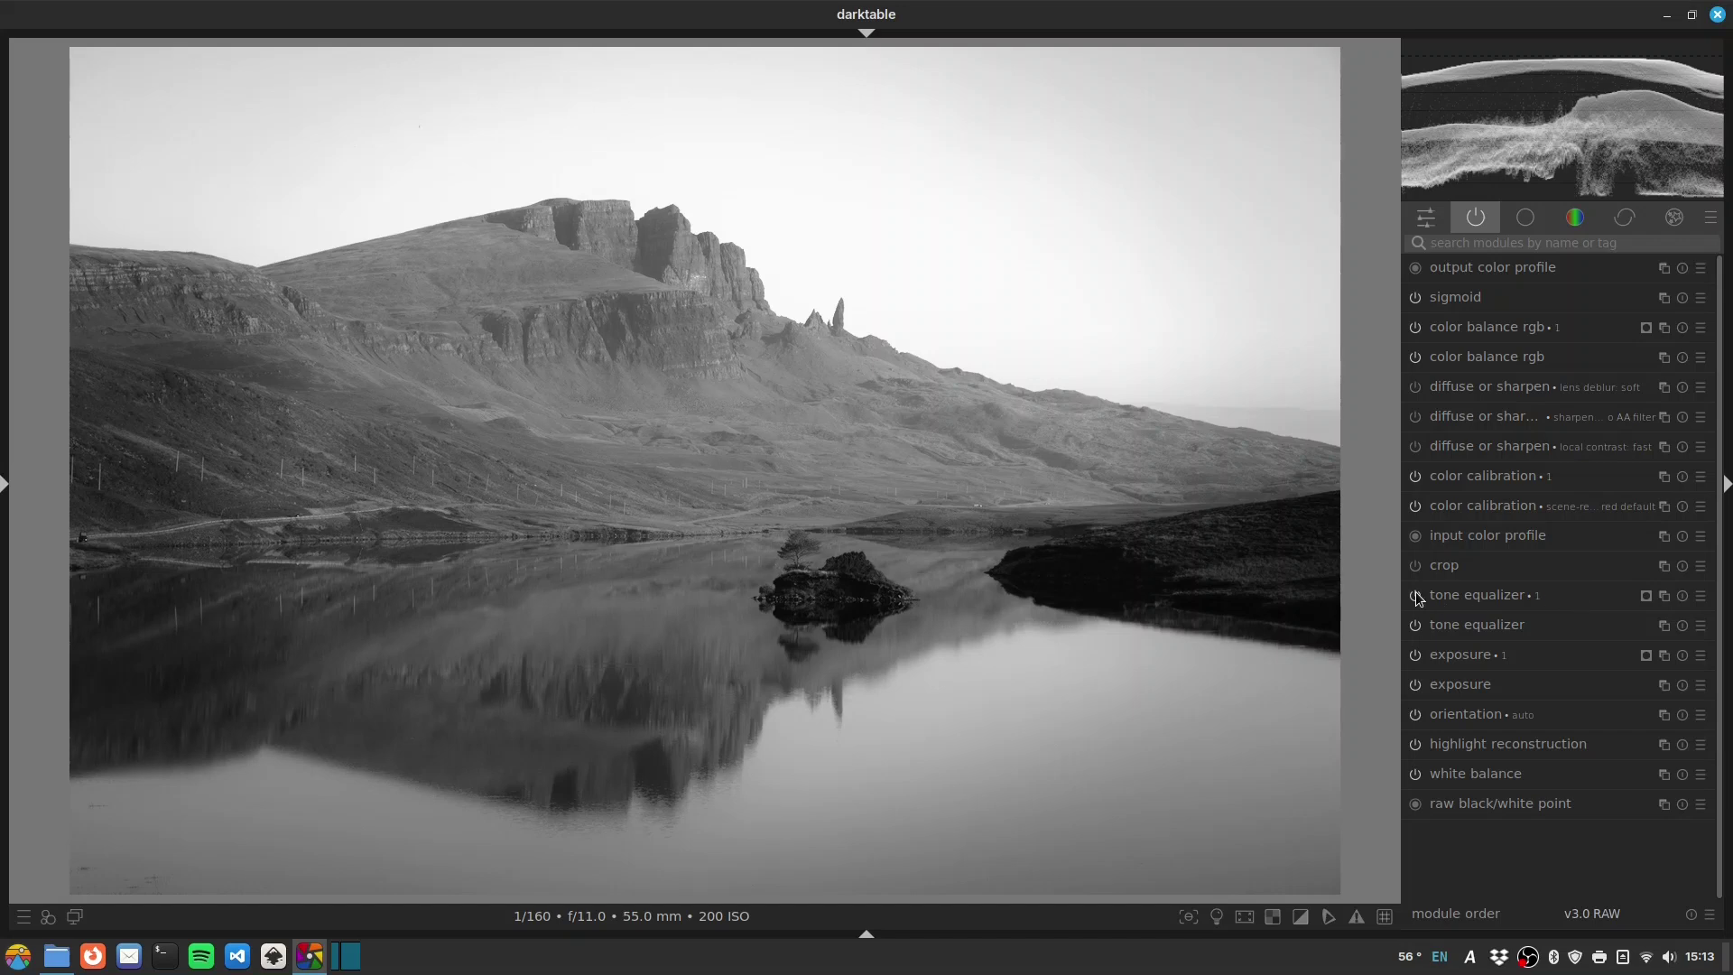
- In the unmasked tone equalizer, darken the mountain tones around -5 EV to about -1 and brighten the sky around -2 EV to about +0.8
{"action": "left_click", "coordinate": [1489, 625]}
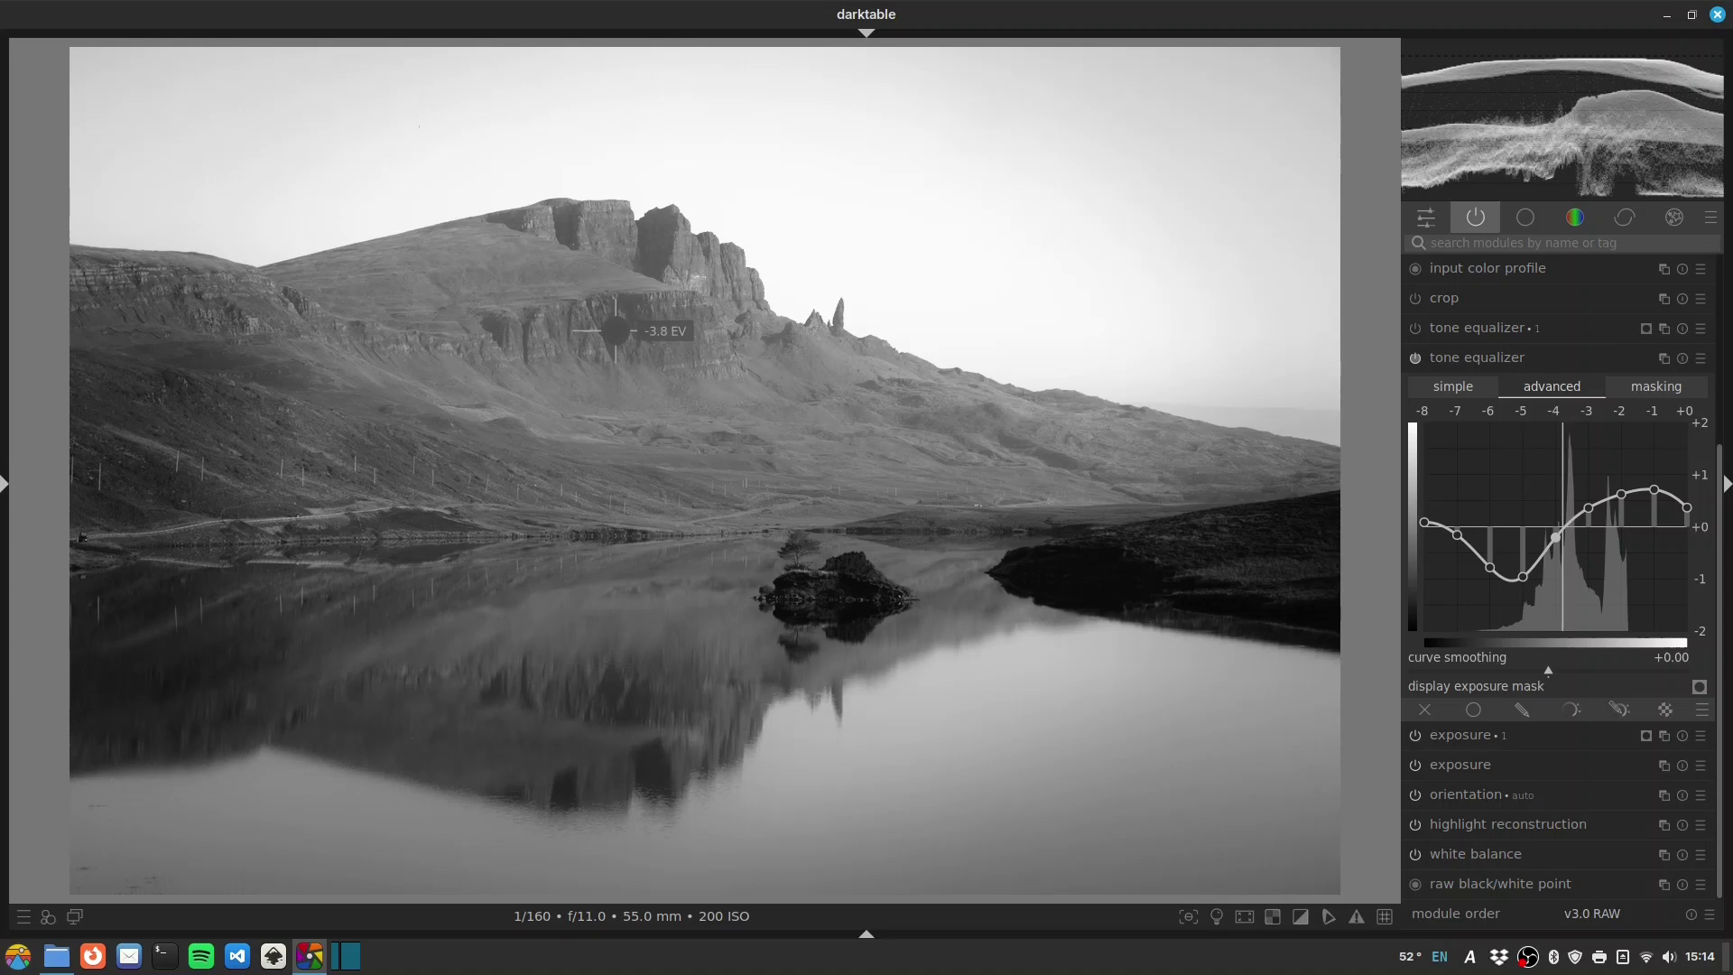
{"action": "scroll", "coordinate": [615, 330], "scroll_direction": "down", "scroll_amount": 2}
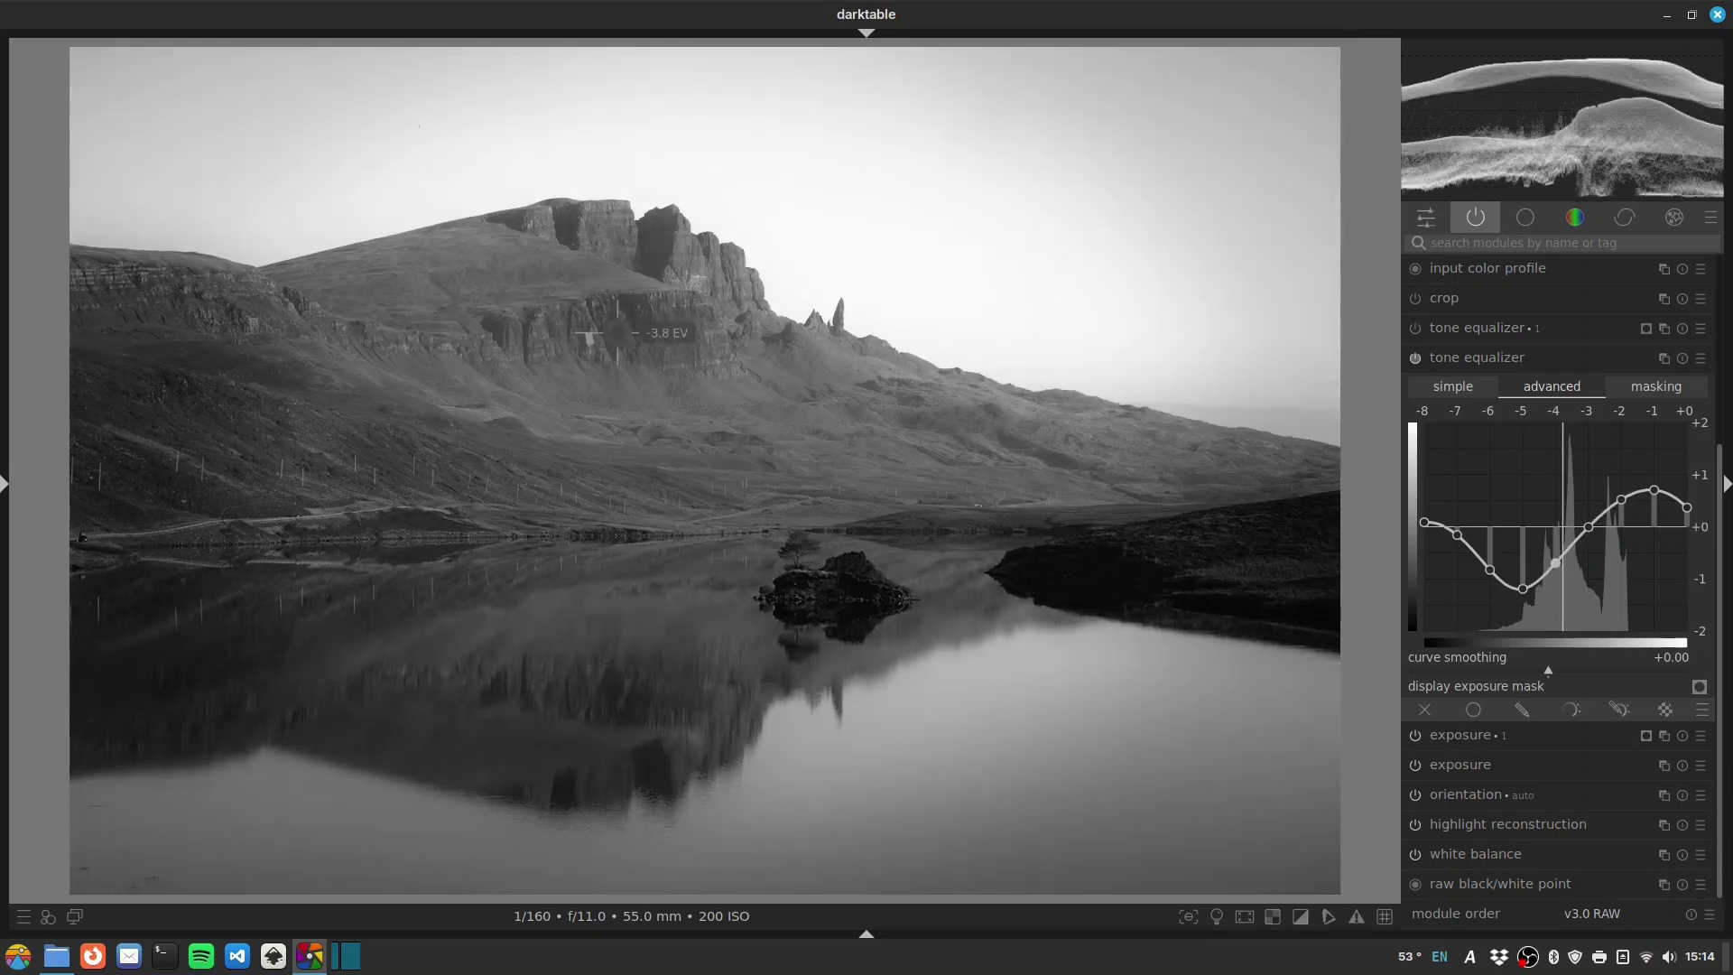
{"action": "scroll", "coordinate": [1117, 212], "scroll_direction": "up", "scroll_amount": 2}
{"action": "scroll", "coordinate": [1117, 212], "scroll_direction": "up", "scroll_amount": 1}
{"action": "scroll", "coordinate": [1119, 212], "scroll_direction": "down", "scroll_amount": 1}
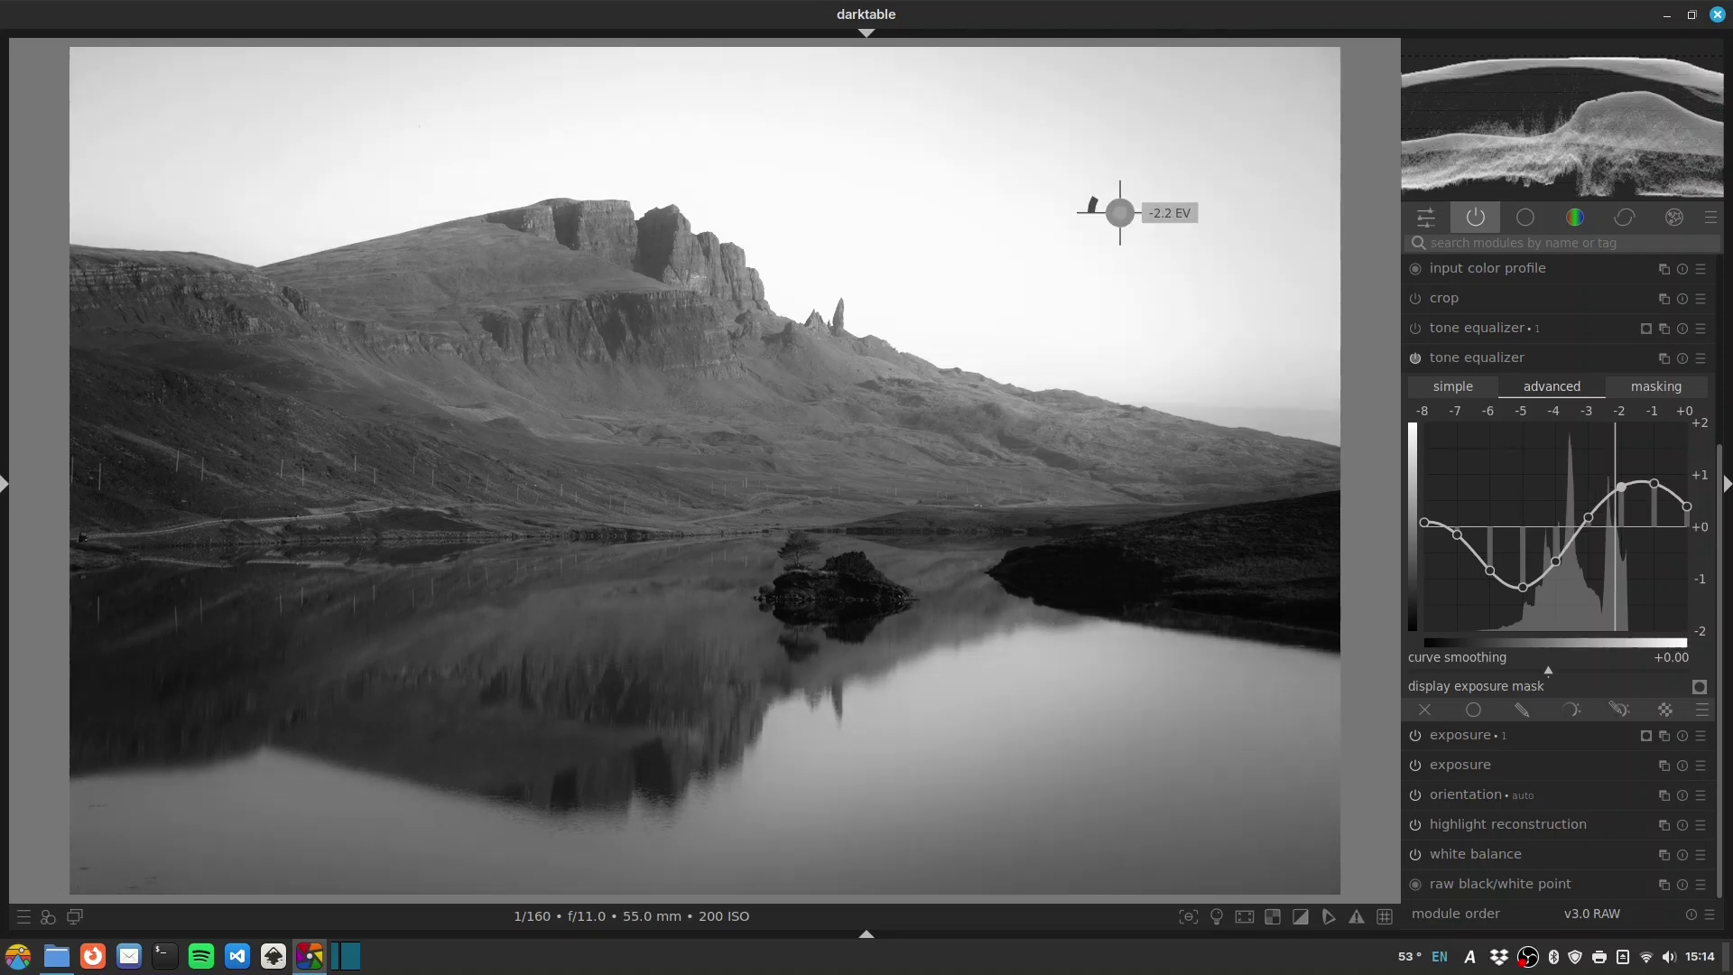
{"action": "scroll", "coordinate": [1089, 575], "scroll_direction": "up", "scroll_amount": 2}
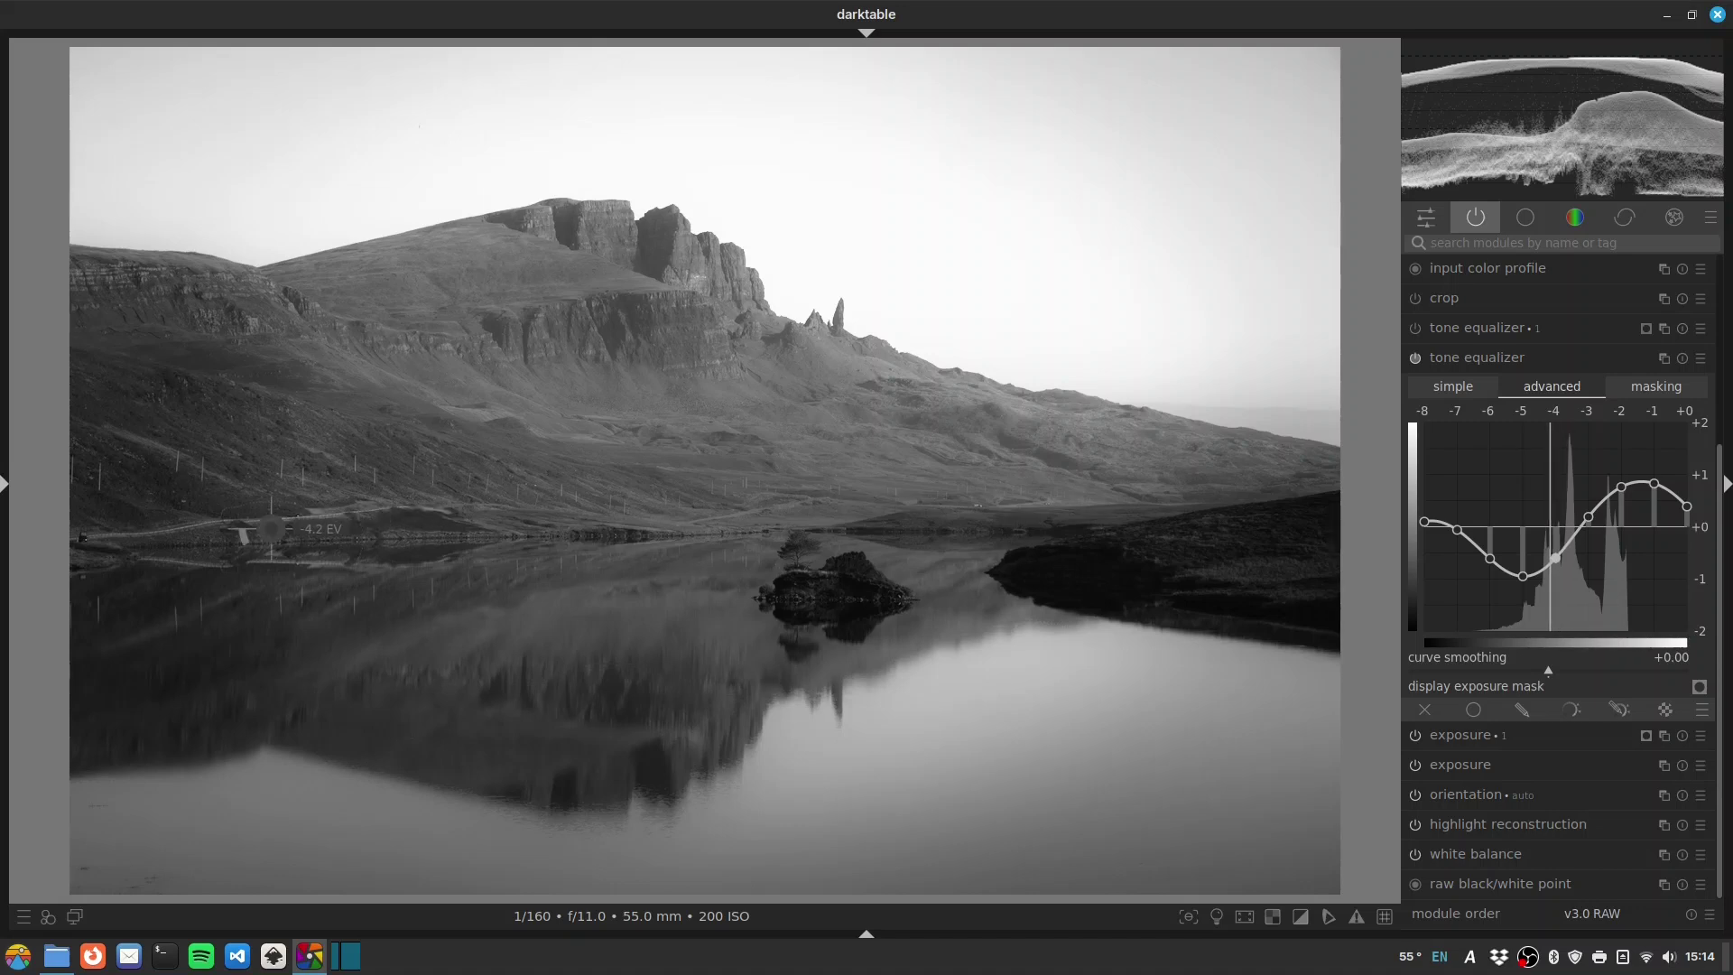
- Add a new tone equalizer instance and auto-adjust its mask exposure and mask contrast compensation
{"action": "right_click", "coordinate": [1668, 372]}
{"action": "left_click", "coordinate": [1664, 361]}
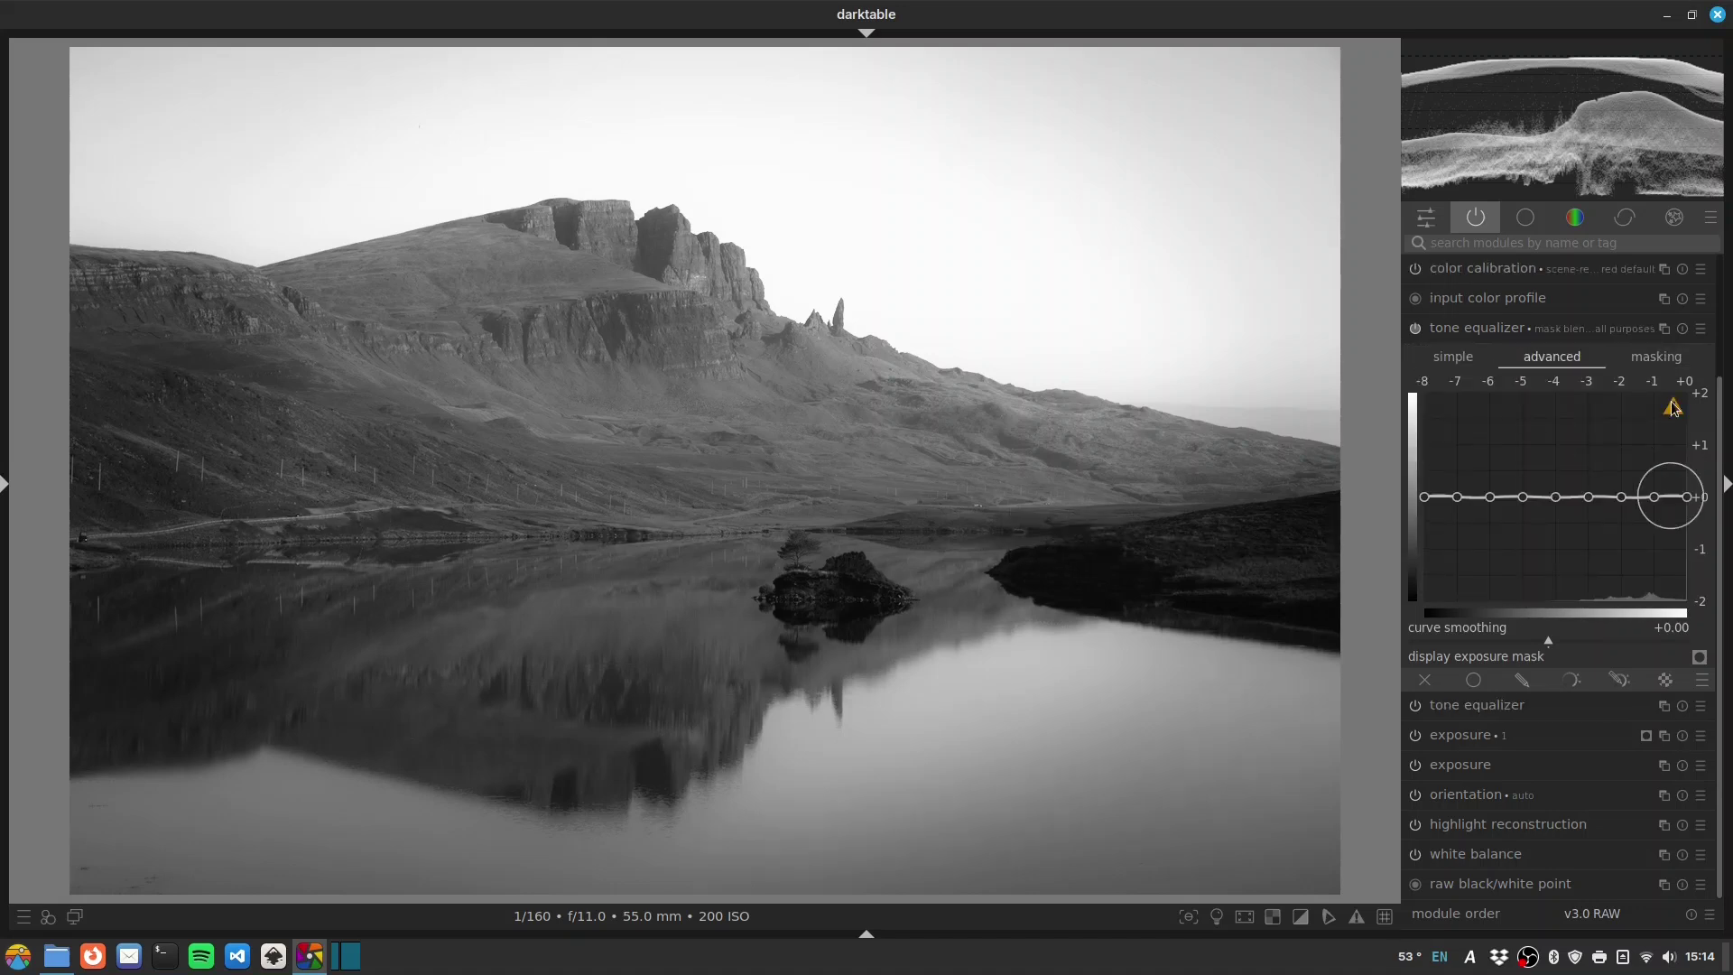
{"action": "left_click", "coordinate": [1700, 597]}
{"action": "left_click", "coordinate": [1700, 627]}
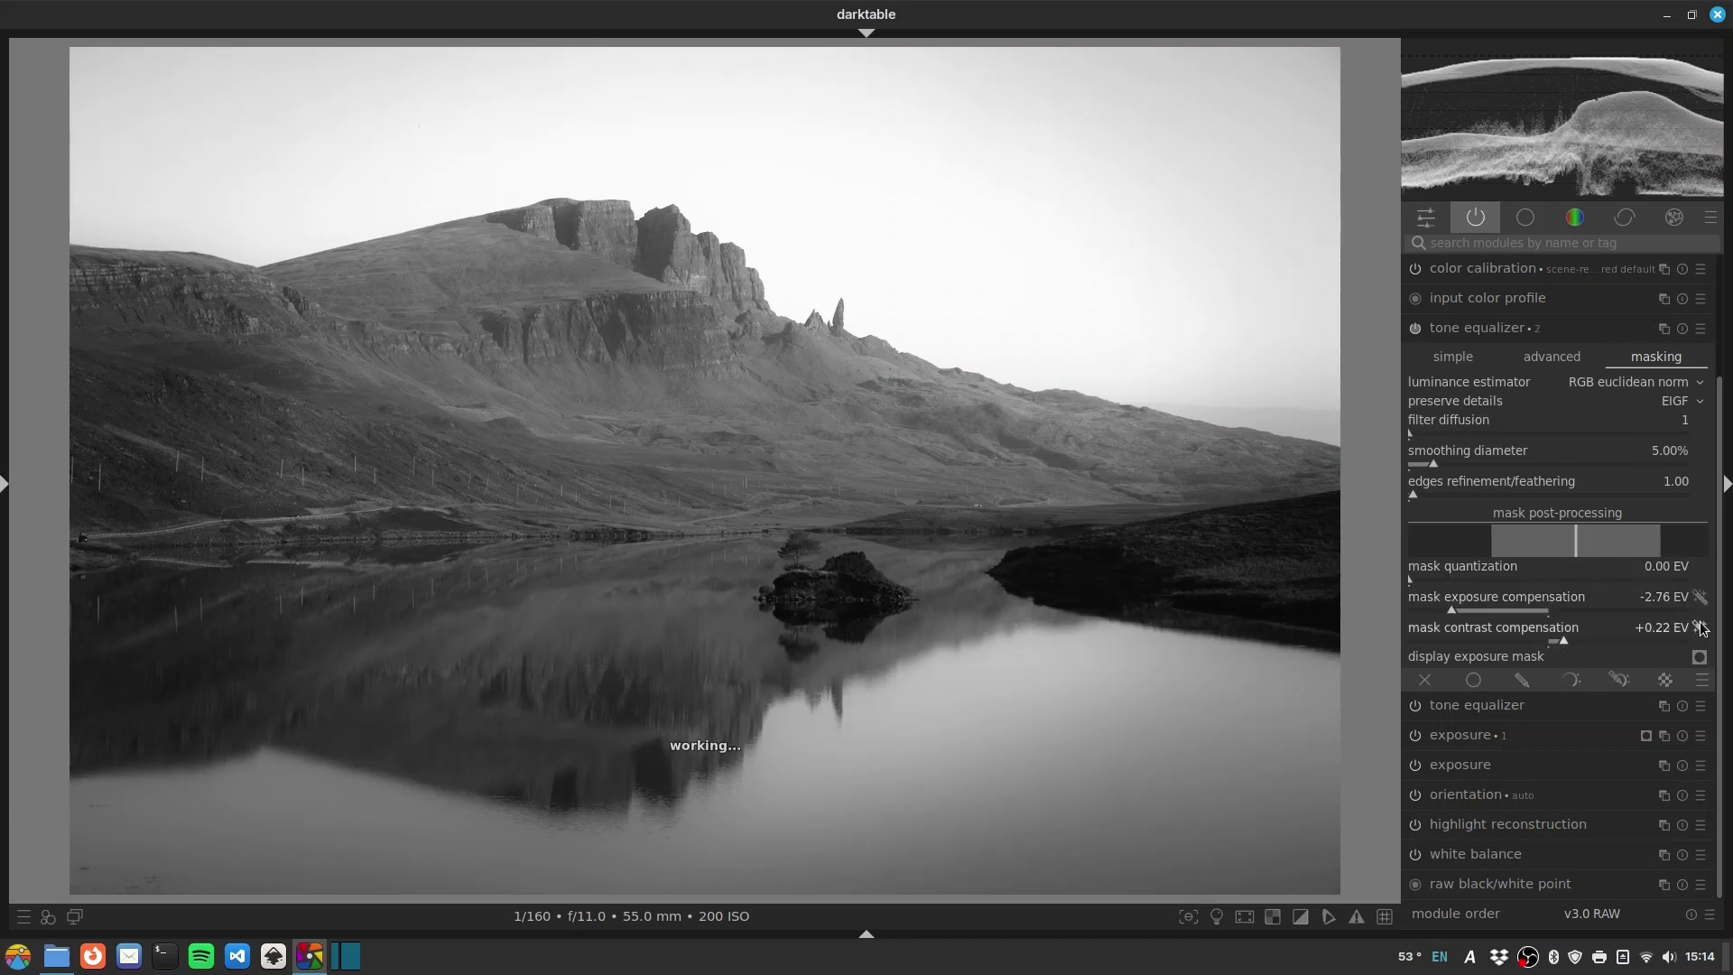
{"action": "left_click", "coordinate": [1464, 359]}
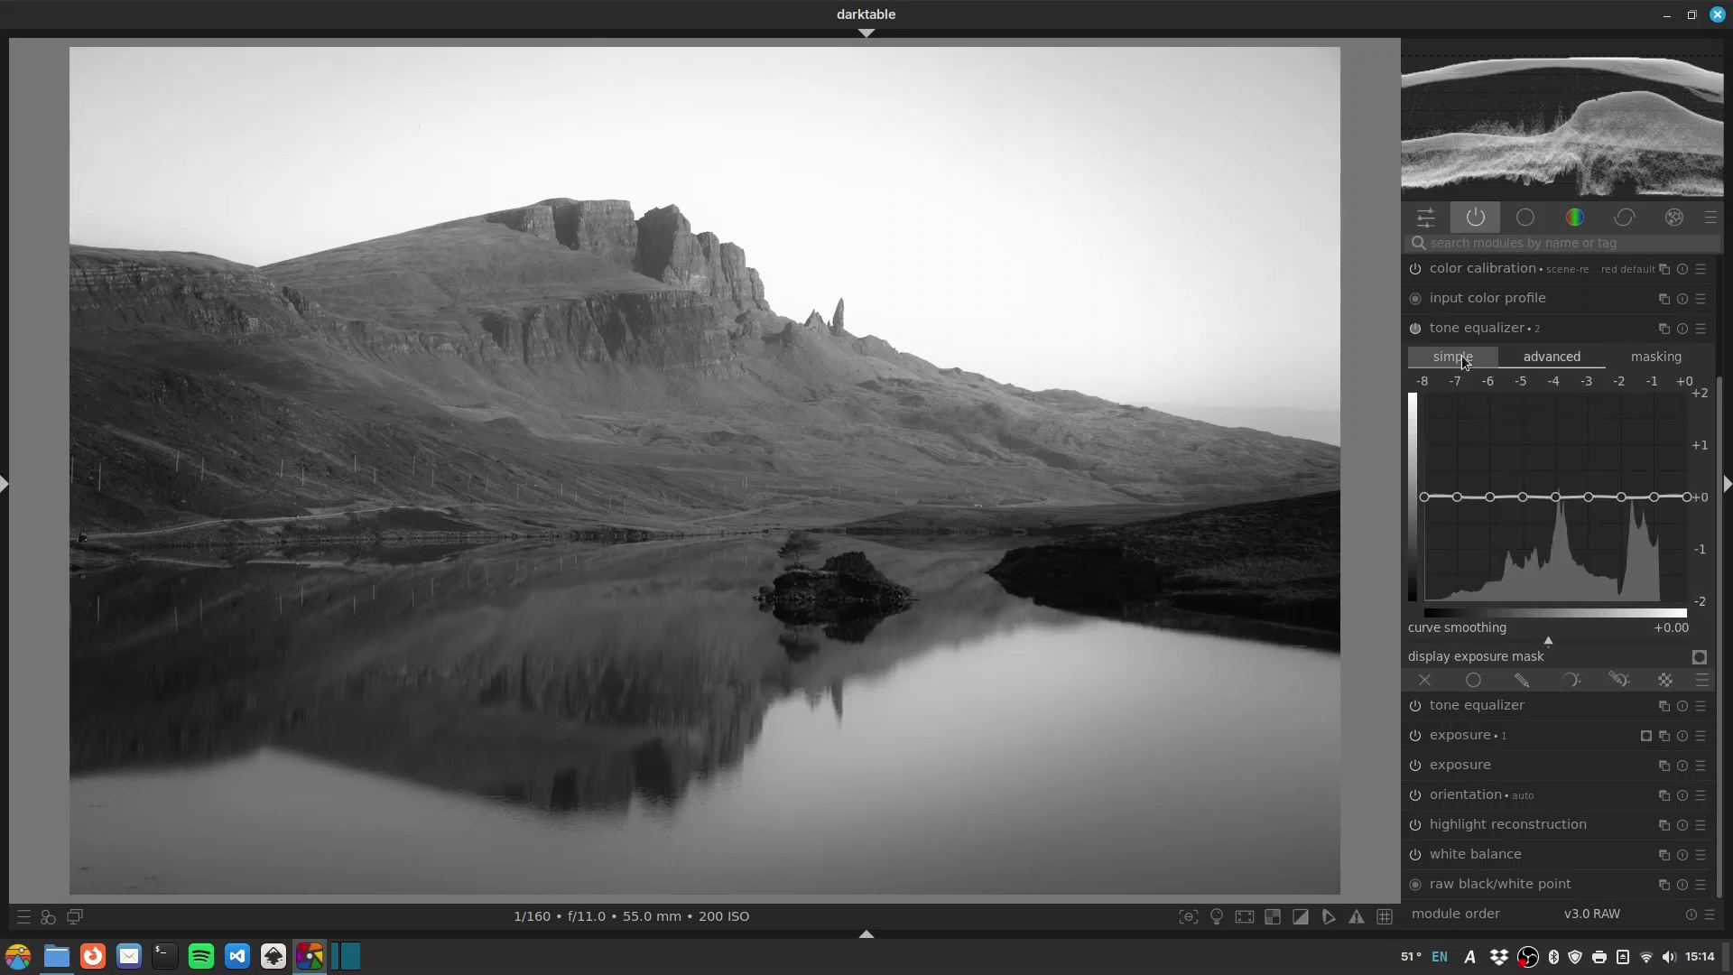
- Limit the new tone equalizer to the upper half with a gradient mask along the shoreline, and hide the mask outline
{"action": "left_click", "coordinate": [1528, 681]}
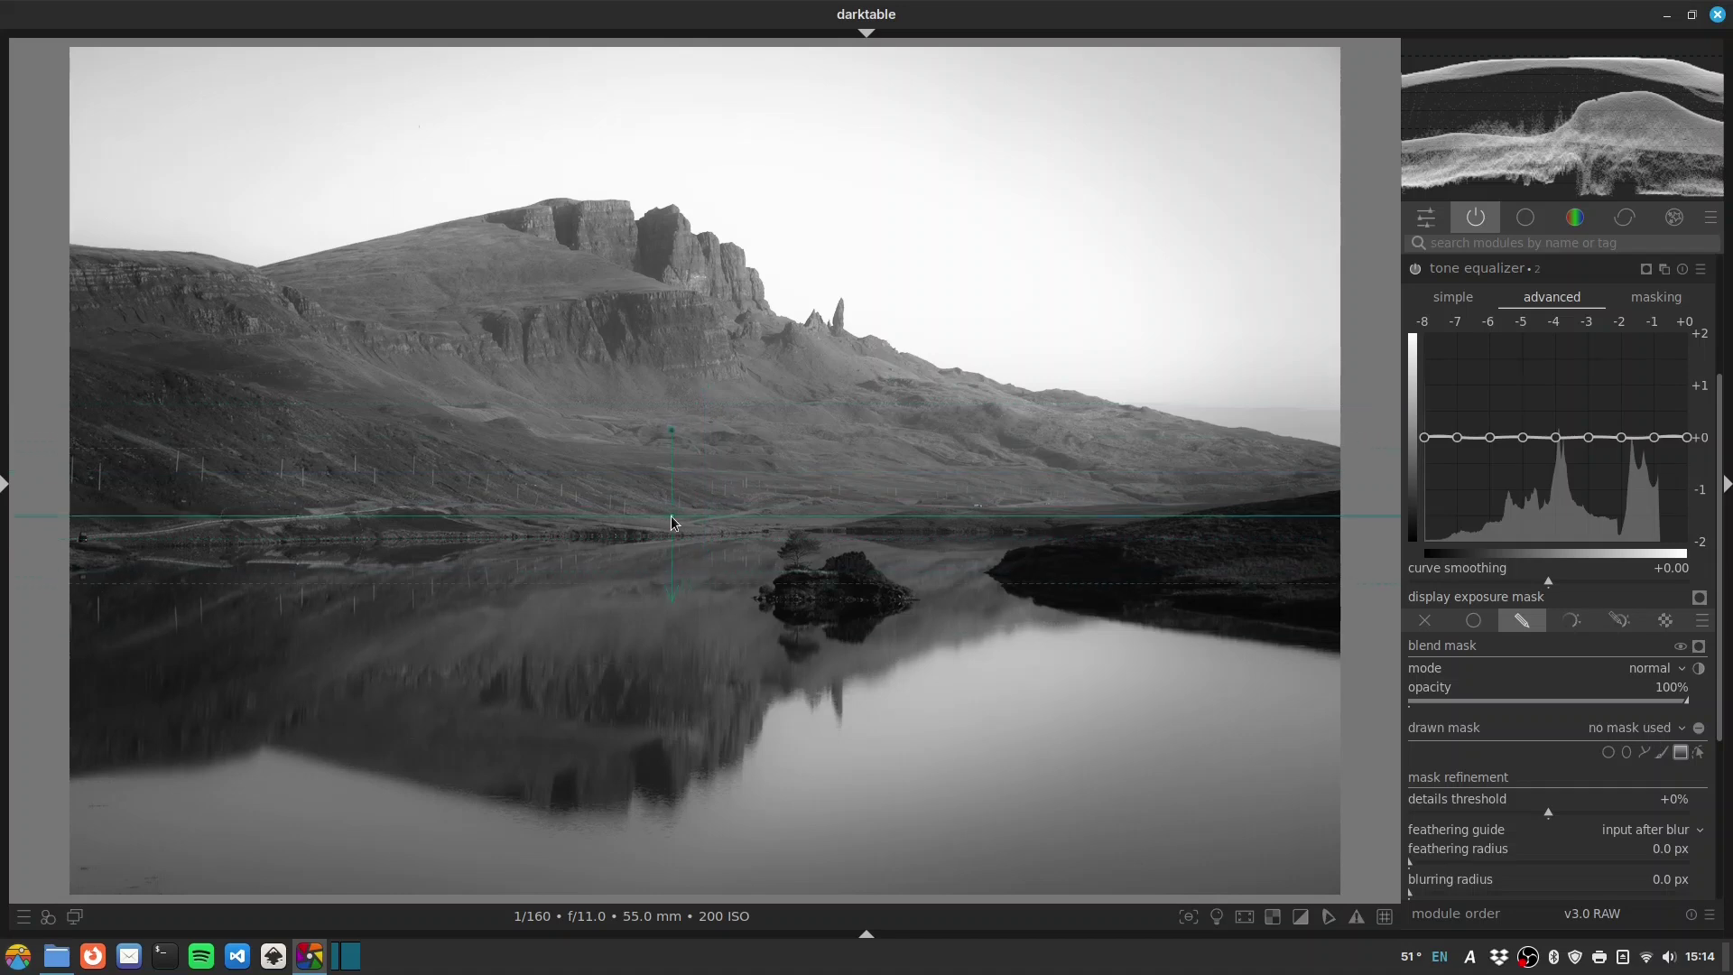
{"action": "left_click", "coordinate": [724, 531]}
{"action": "left_click_drag", "start_coordinate": [723, 448], "coordinate": [725, 451]}
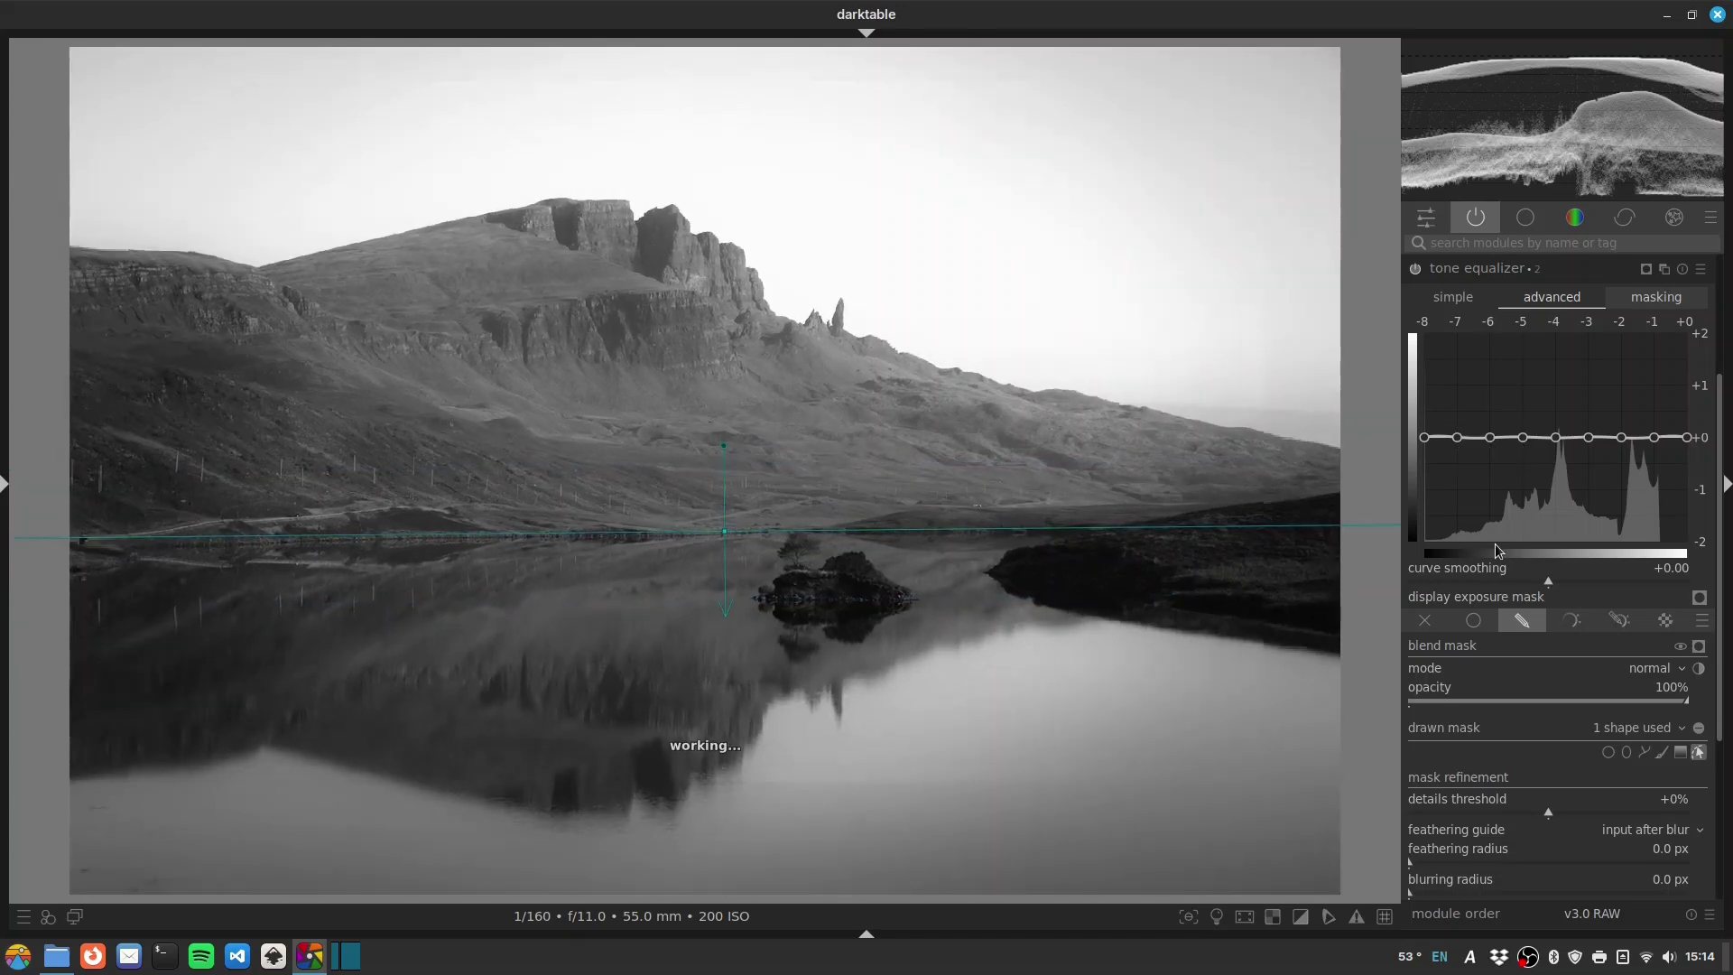
{"action": "left_click", "coordinate": [1699, 752]}
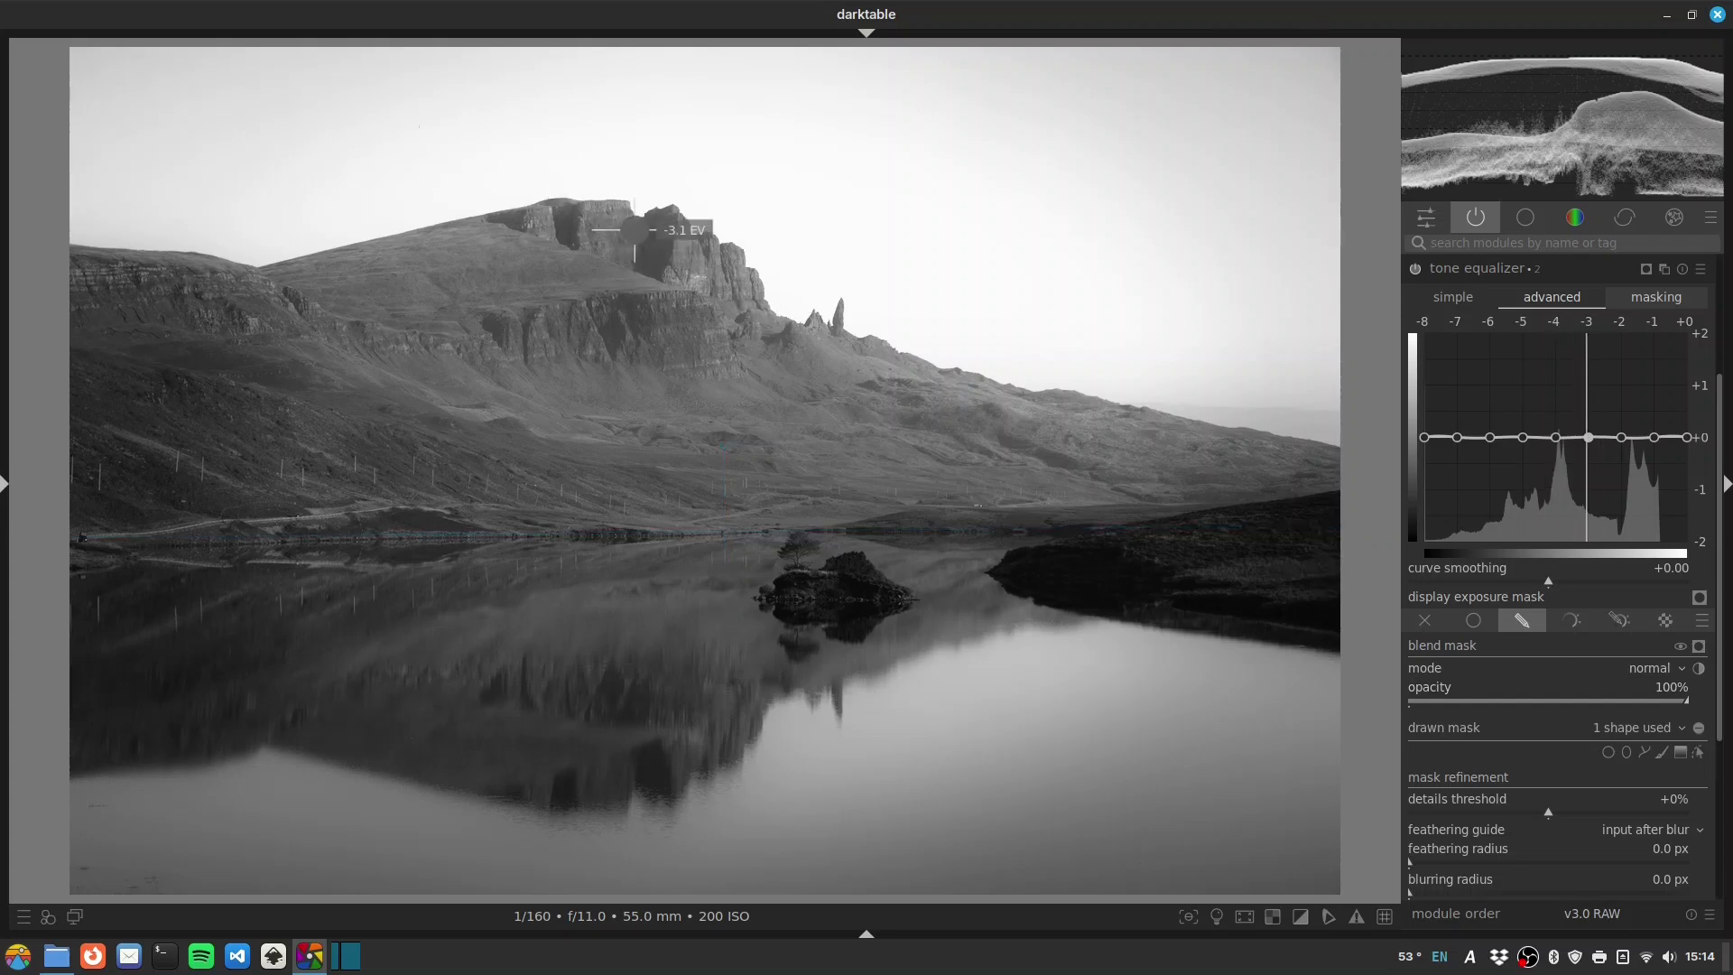
- In the masked tone equalizer, darken the mountain around -4 EV, brighten tones around -2 EV to about +0.6, and set curve smoothing to -0.34
{"action": "scroll", "coordinate": [649, 235], "scroll_direction": "down", "scroll_amount": 5}
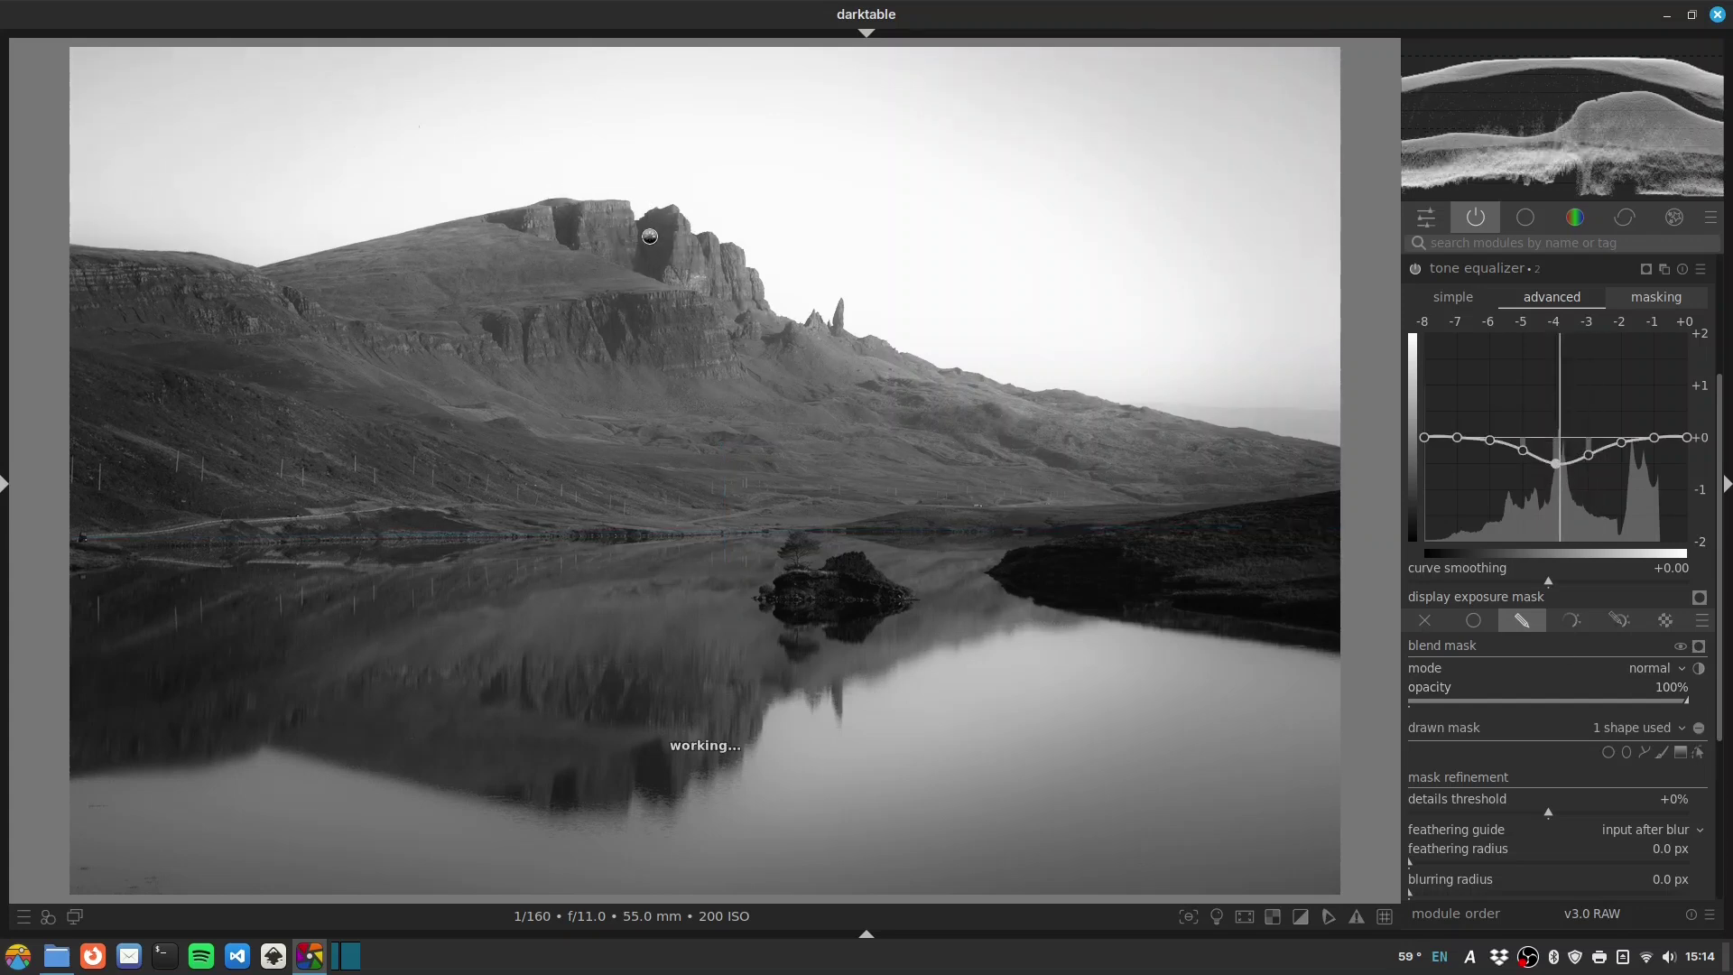
{"action": "scroll", "coordinate": [1548, 490], "scroll_direction": "down", "scroll_amount": 2}
{"action": "scroll", "coordinate": [1551, 476], "scroll_direction": "down", "scroll_amount": 1}
{"action": "scroll", "coordinate": [1629, 445], "scroll_direction": "up", "scroll_amount": 4}
{"action": "scroll", "coordinate": [1674, 440], "scroll_direction": "up", "scroll_amount": 1}
{"action": "scroll", "coordinate": [1618, 410], "scroll_direction": "up", "scroll_amount": 2}
{"action": "scroll", "coordinate": [1546, 504], "scroll_direction": "down", "scroll_amount": 1}
{"action": "scroll", "coordinate": [1549, 498], "scroll_direction": "down", "scroll_amount": 2}
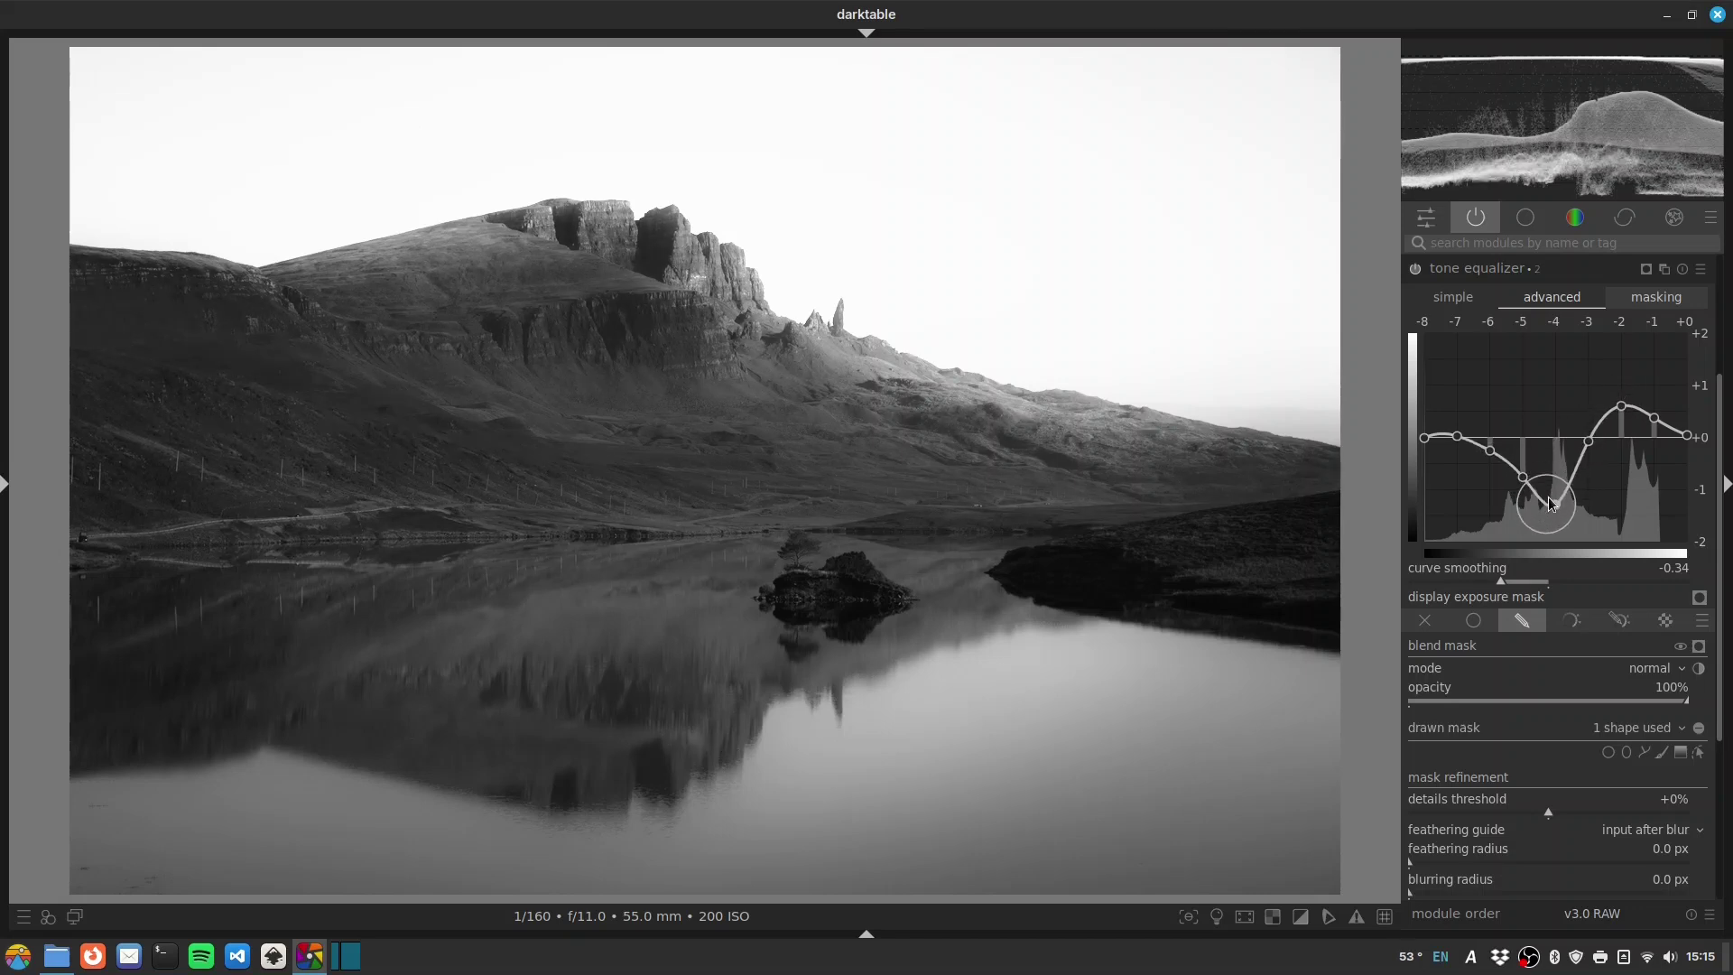
- Lower the masked tone equalizer's shadow curve to about -1 at both -7 EV and -6 EV
{"action": "scroll", "coordinate": [1459, 464], "scroll_direction": "down", "scroll_amount": 2}
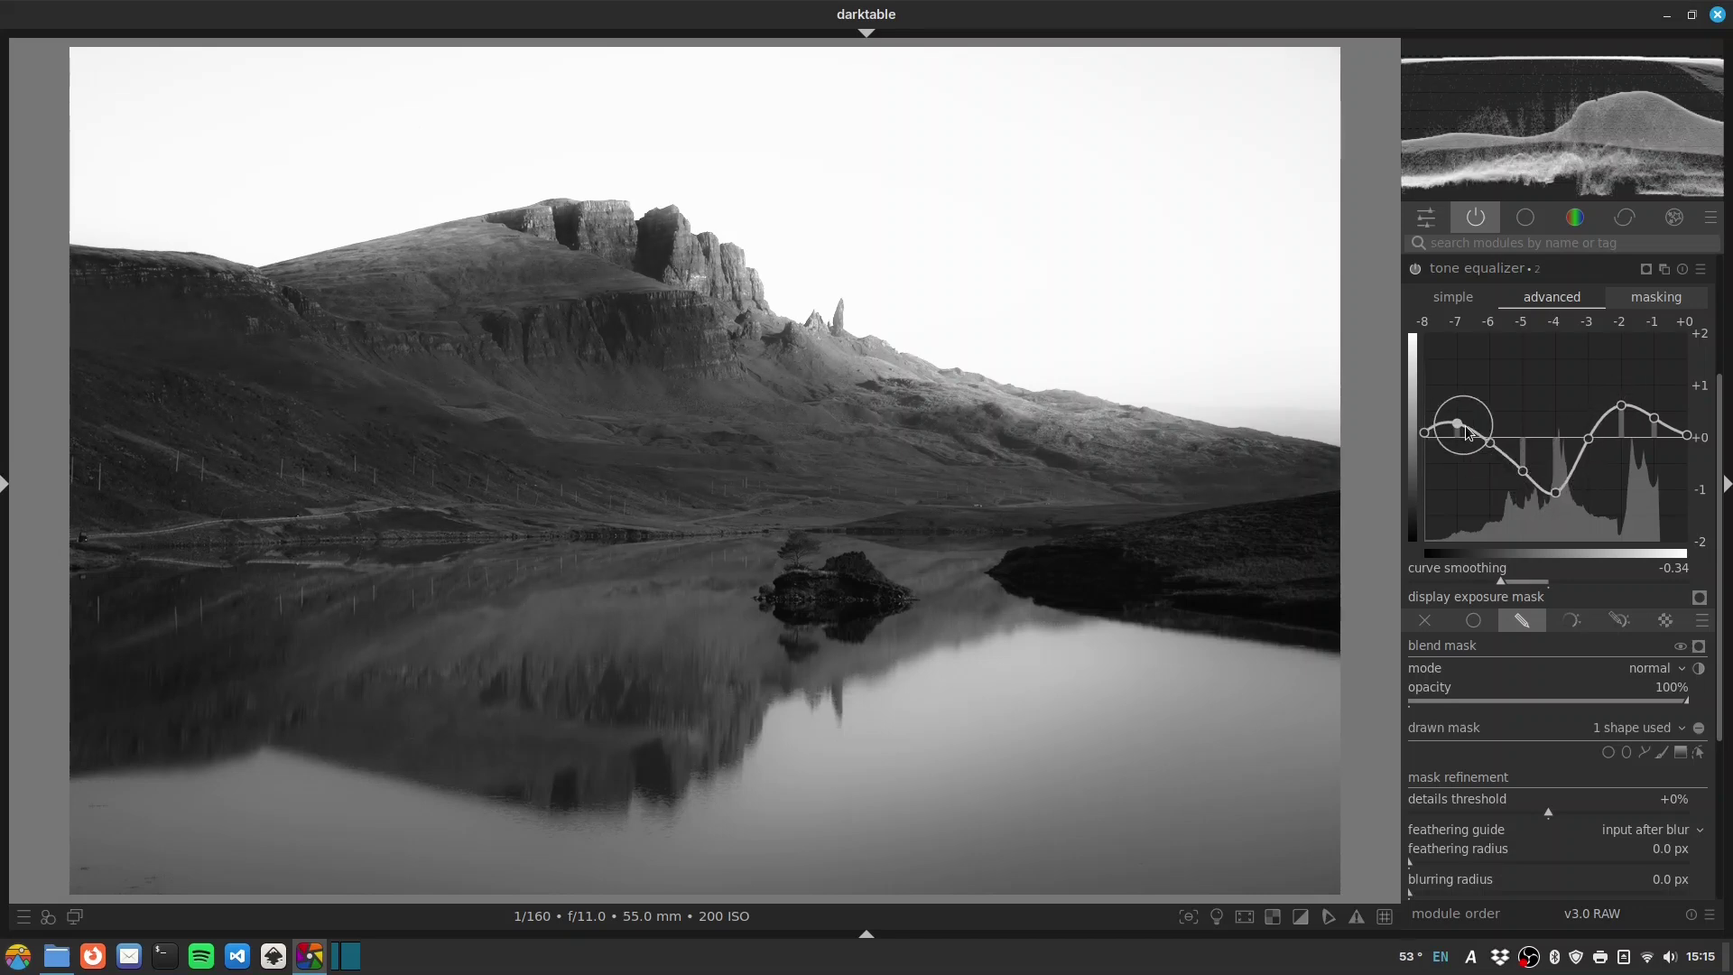
{"action": "left_click_drag", "start_coordinate": [1459, 466], "coordinate": [1493, 499]}
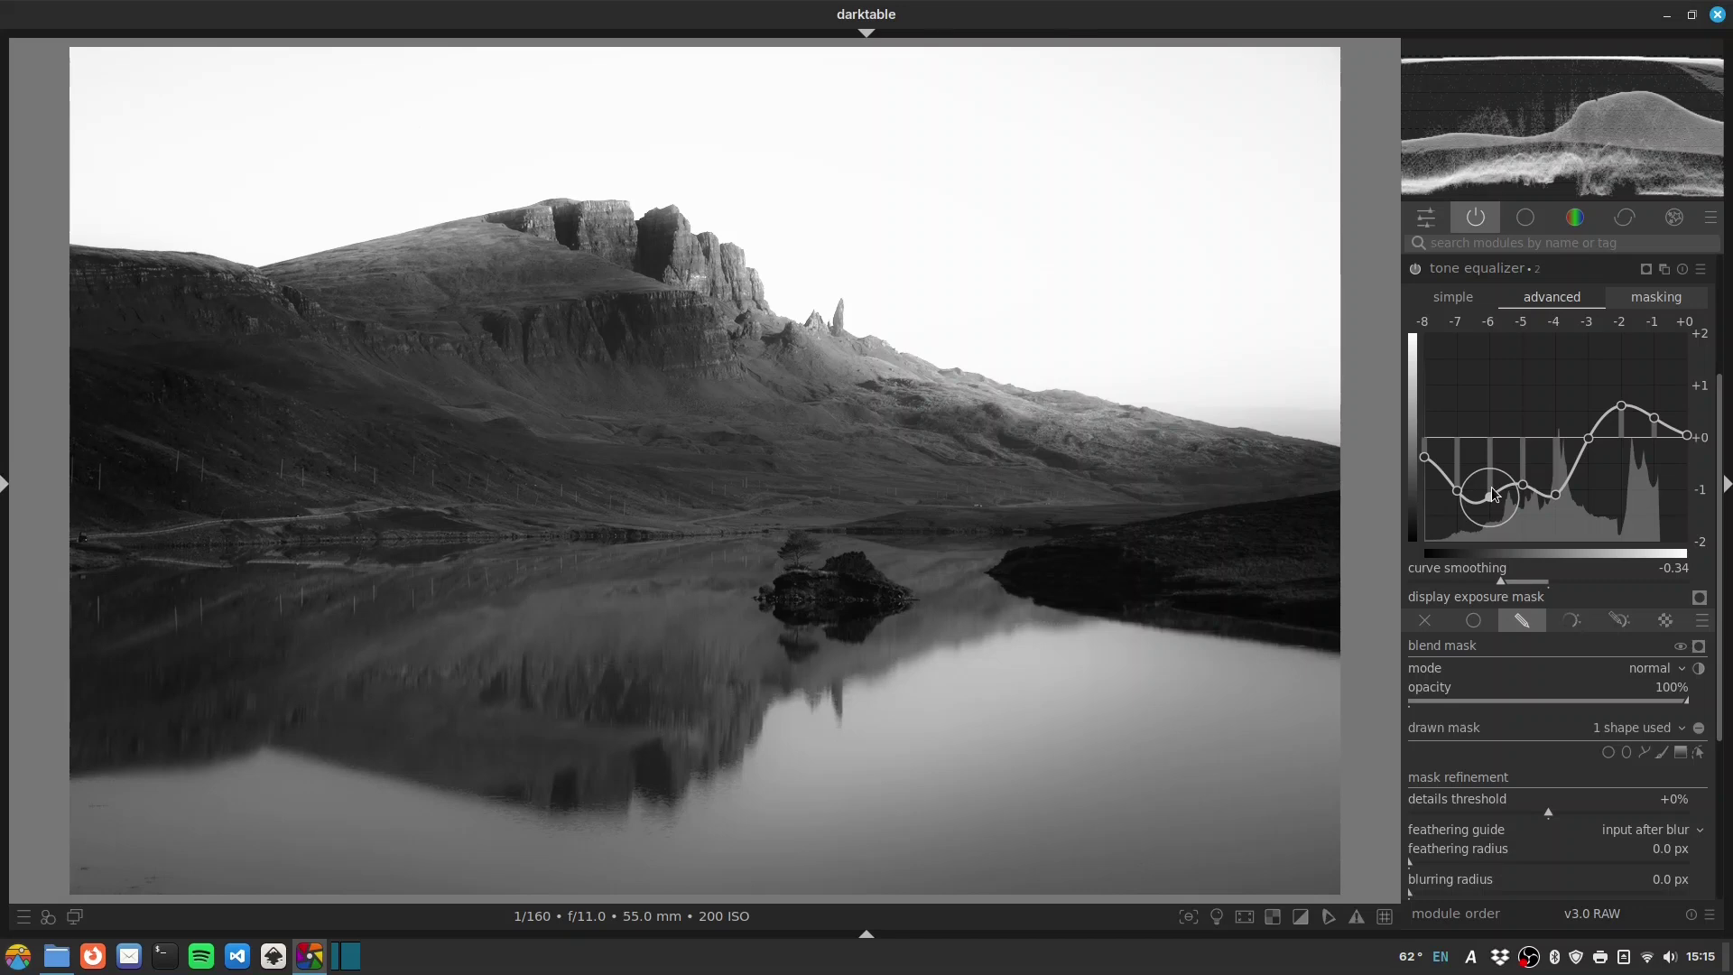
- Adjust the masked tone equalizer's highlights around -2 EV to about +0.2 and collapse the module
{"action": "scroll", "coordinate": [1618, 416], "scroll_direction": "up", "scroll_amount": 2}
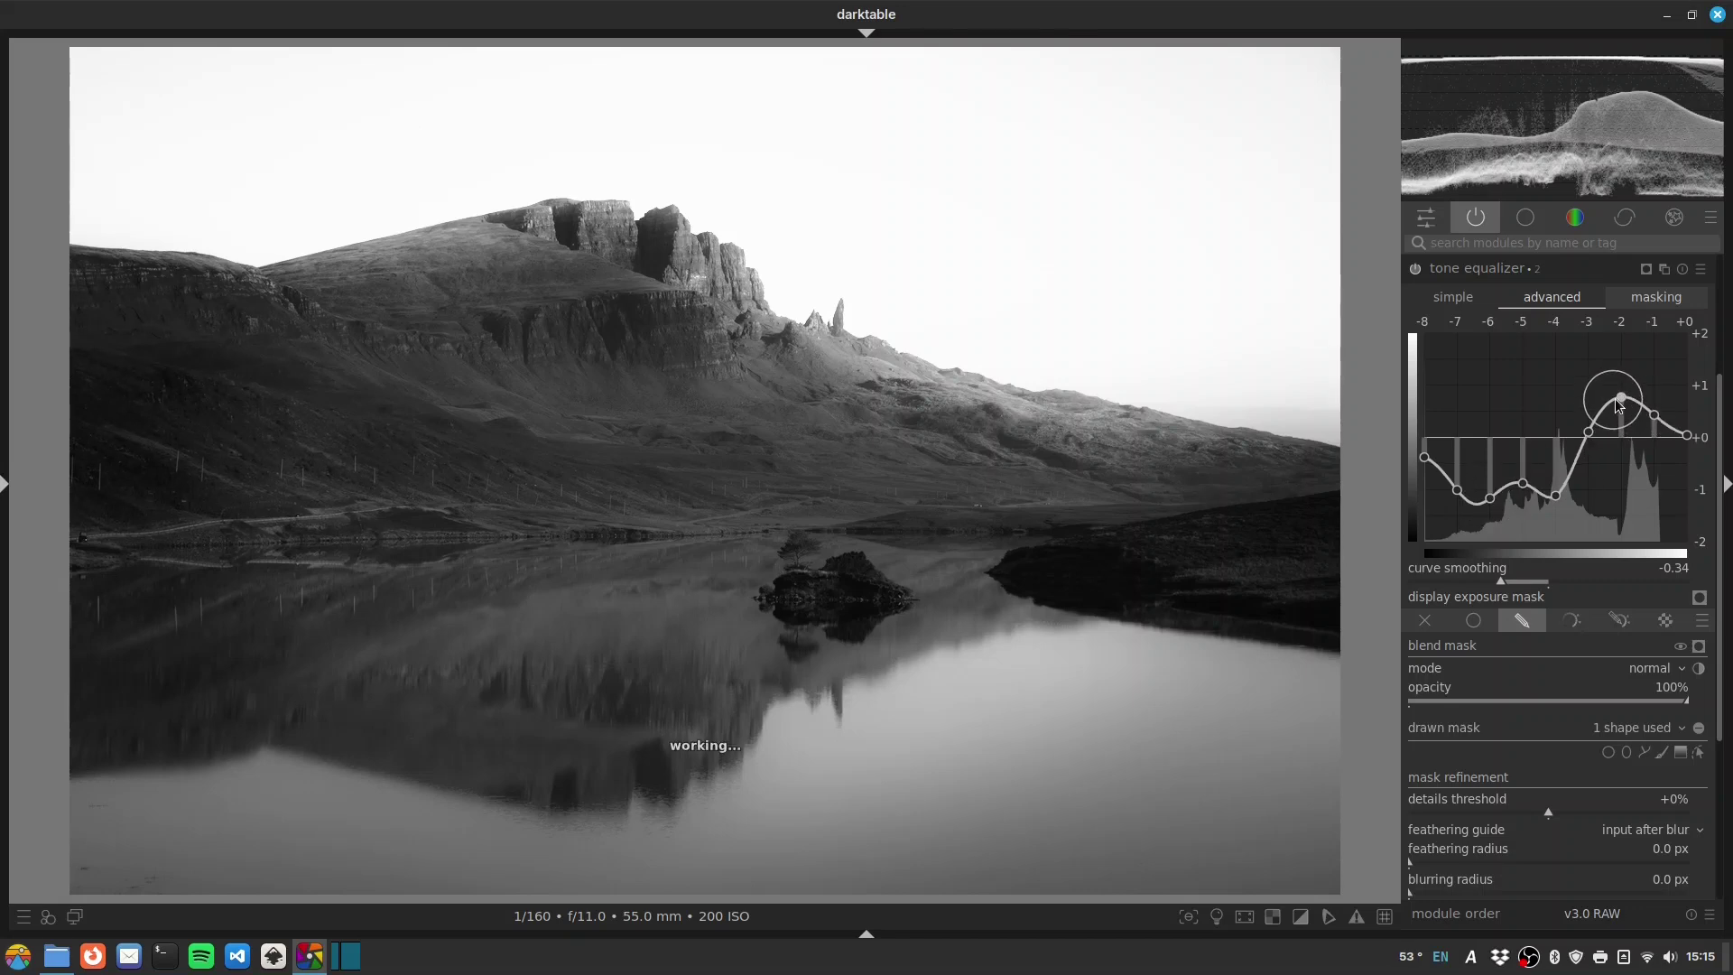
{"action": "scroll", "coordinate": [1654, 417], "scroll_direction": "up", "scroll_amount": 2}
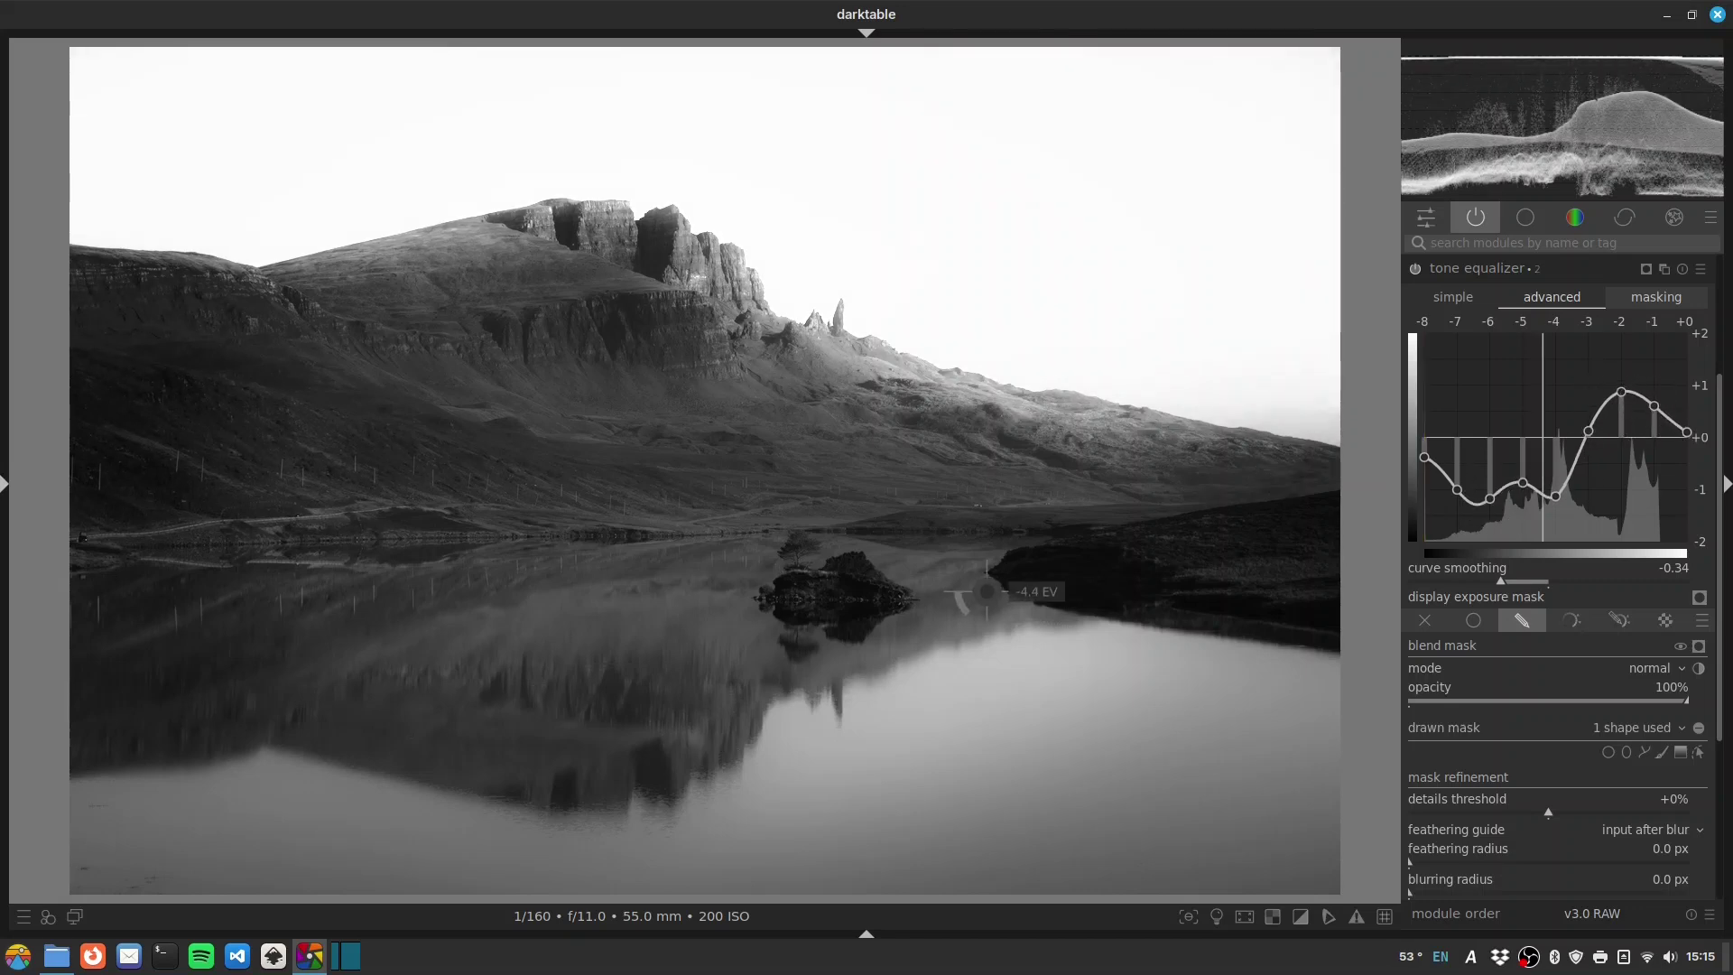
{"action": "scroll", "coordinate": [1653, 422], "scroll_direction": "down", "scroll_amount": 3}
{"action": "scroll", "coordinate": [1620, 418], "scroll_direction": "down", "scroll_amount": 4}
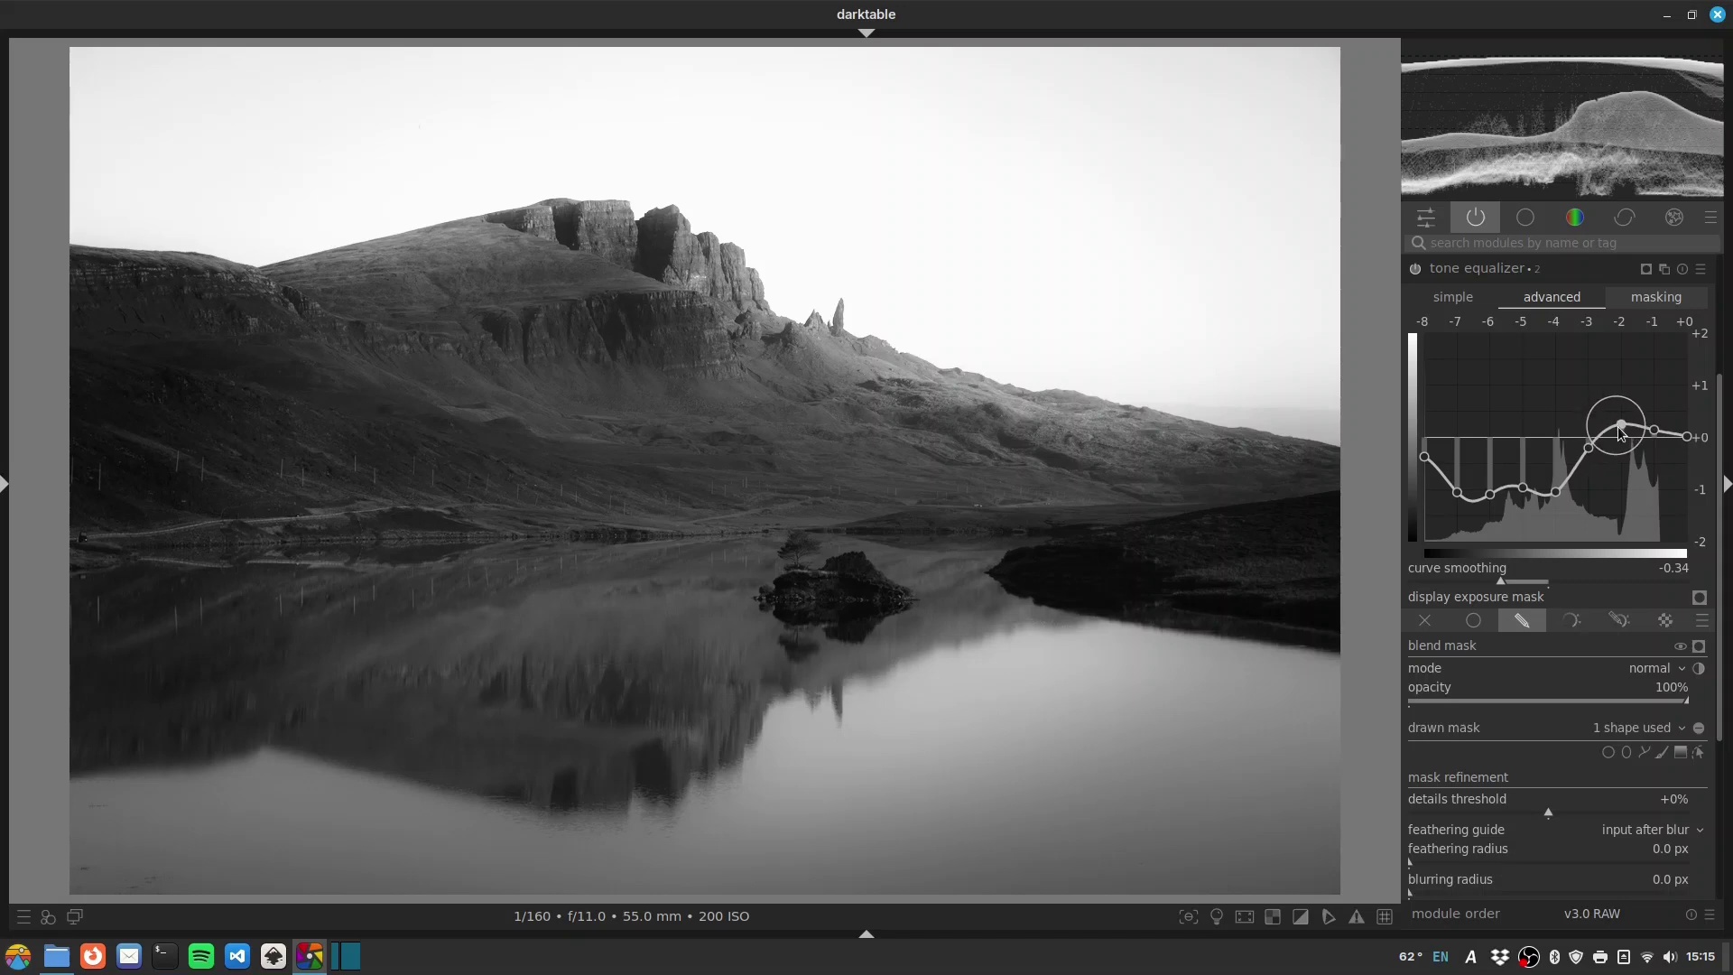
{"action": "scroll", "coordinate": [1620, 433], "scroll_direction": "down", "scroll_amount": 1}
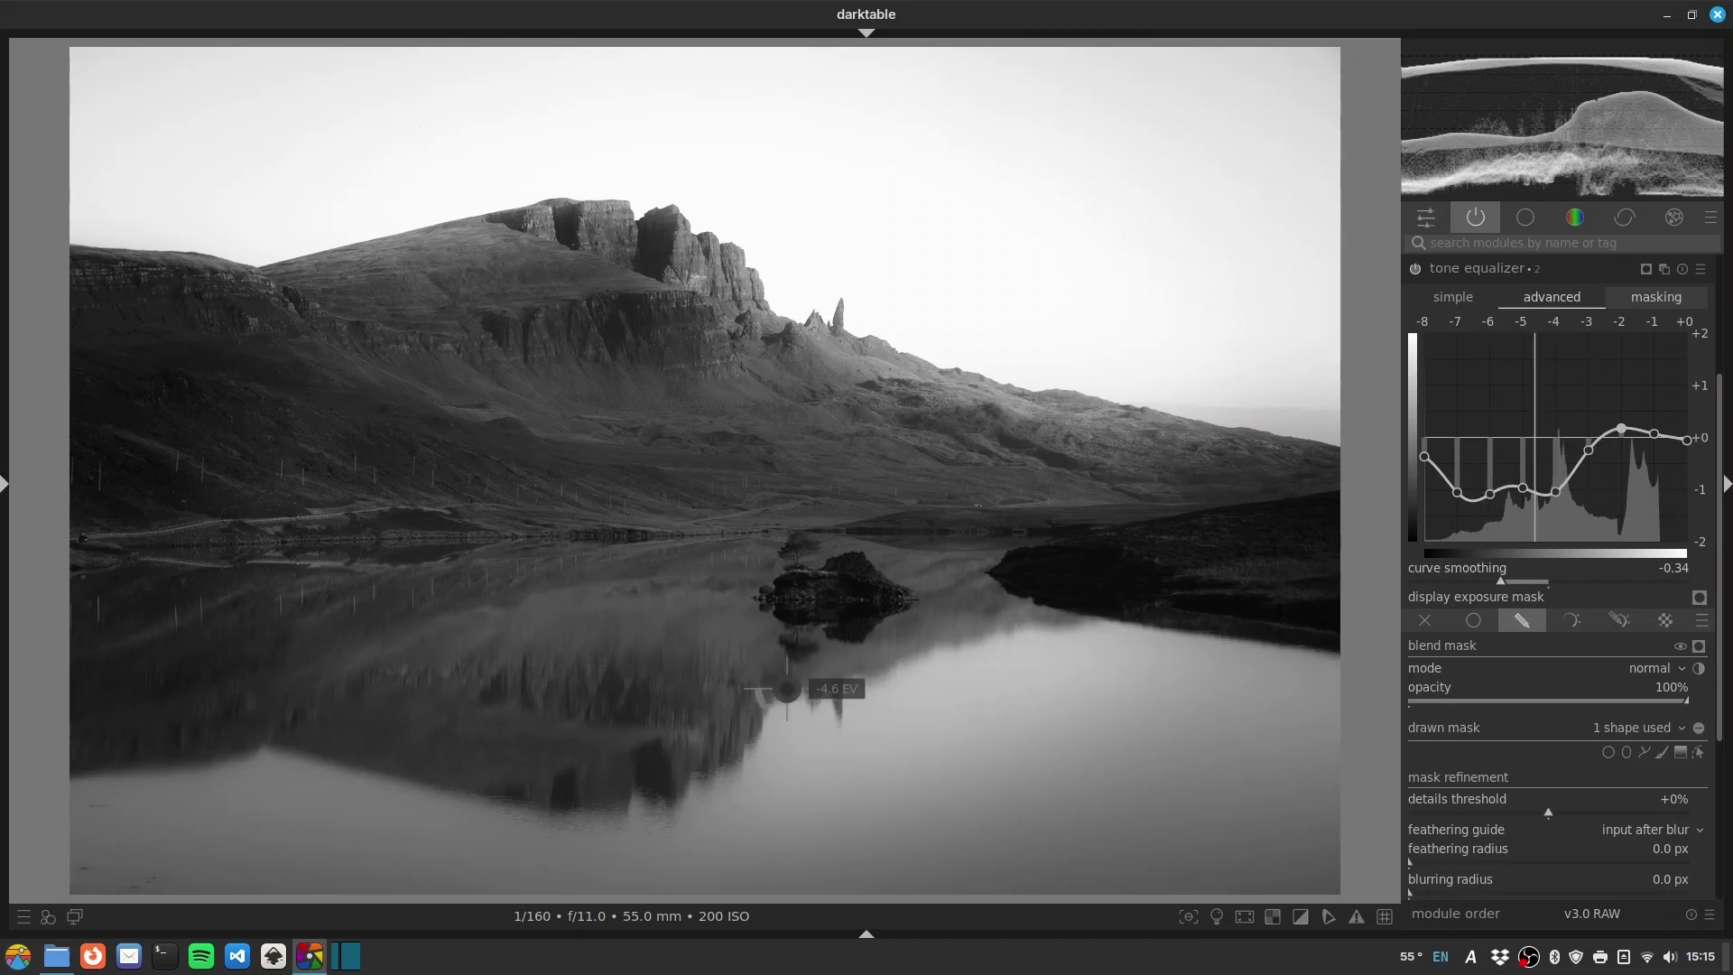
{"action": "left_click", "coordinate": [1493, 272]}
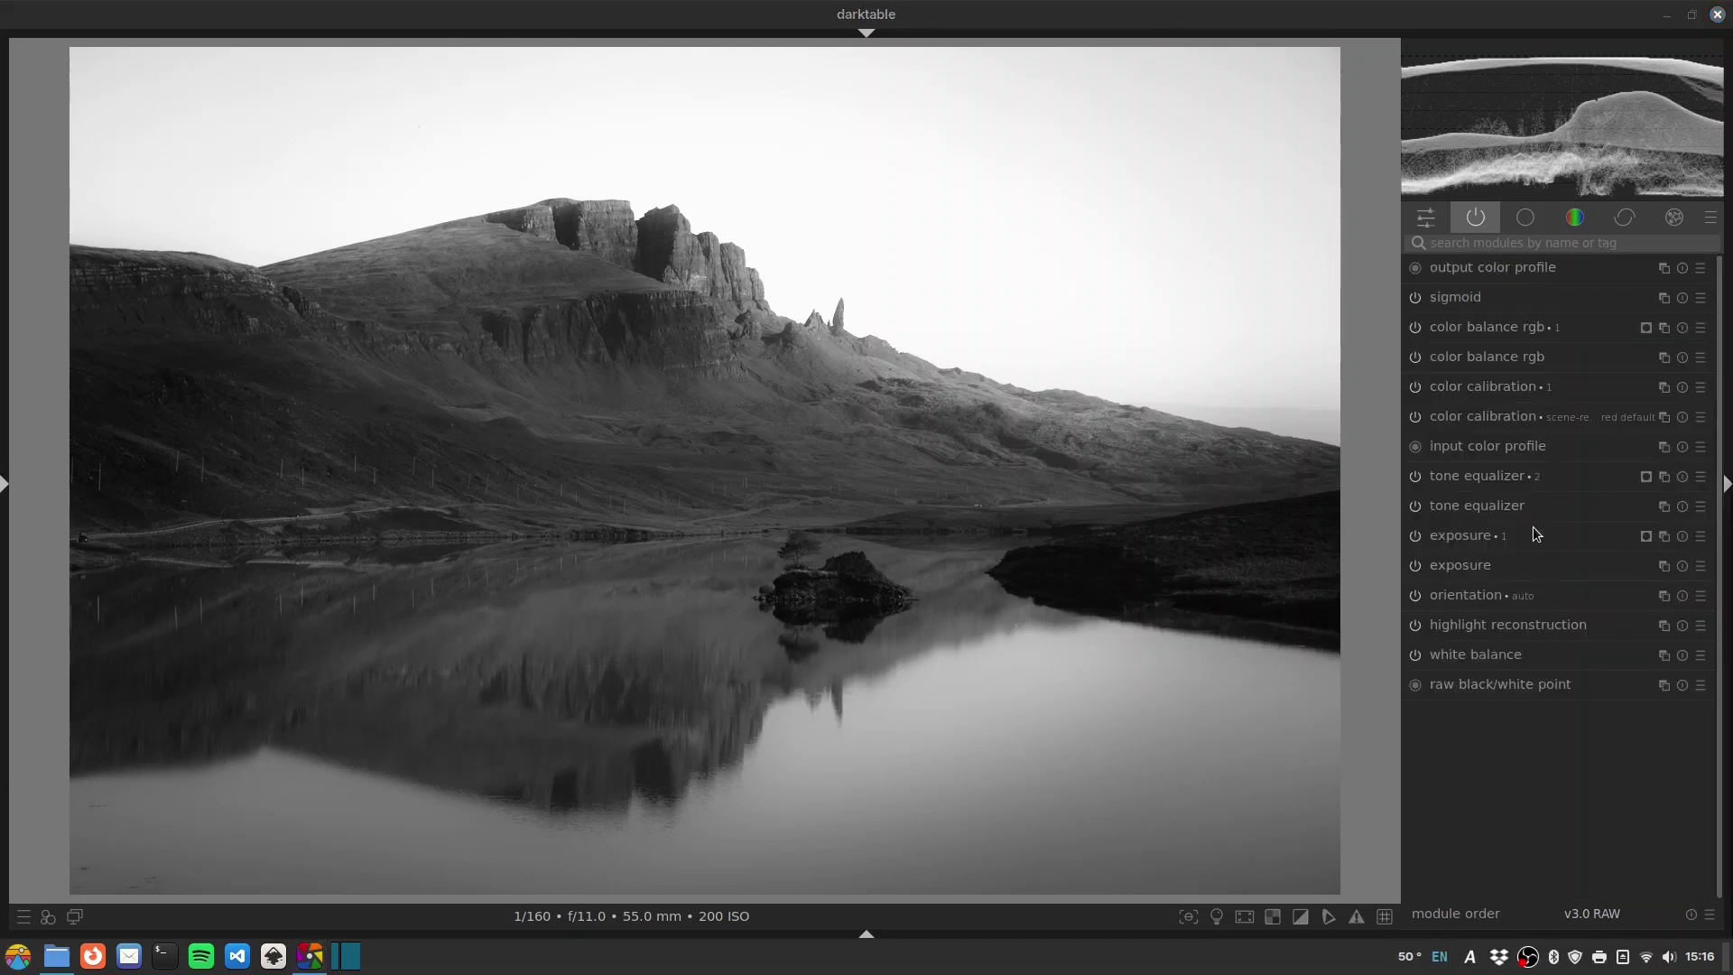
- Limit the original tone equalizer to the lower half with a gradient mask along the shoreline, and raise its curve around -1 EV to about +1.6
{"action": "left_click", "coordinate": [1468, 506]}
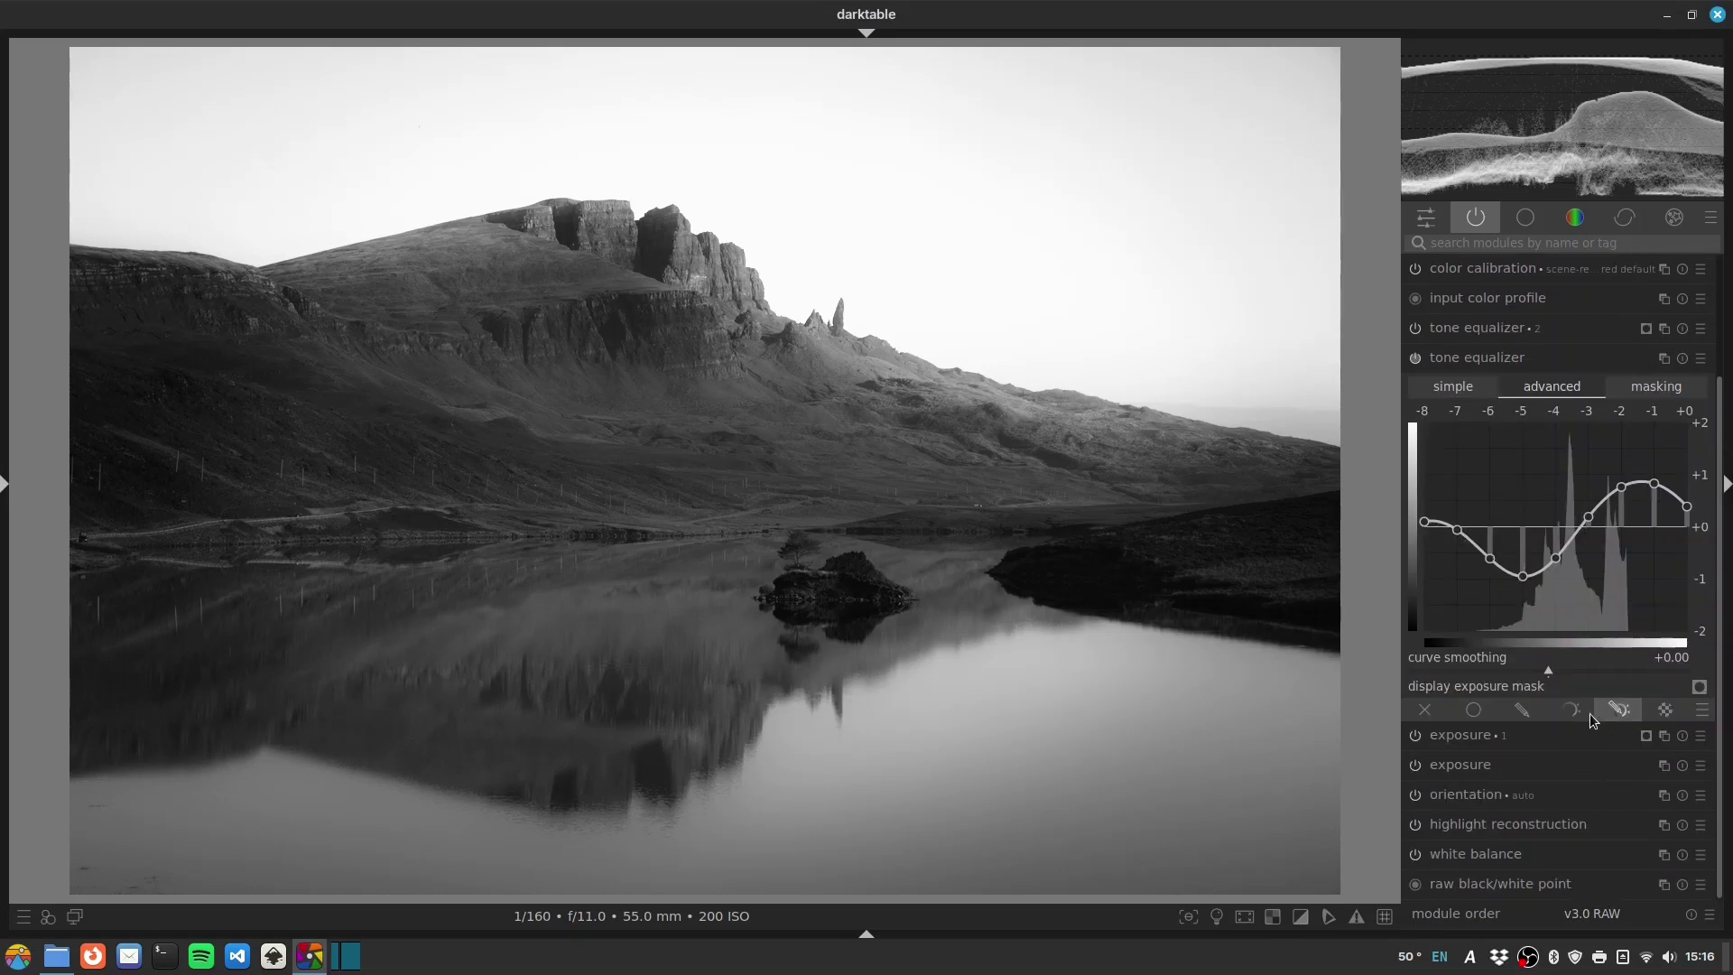
{"action": "left_click", "coordinate": [1522, 710]}
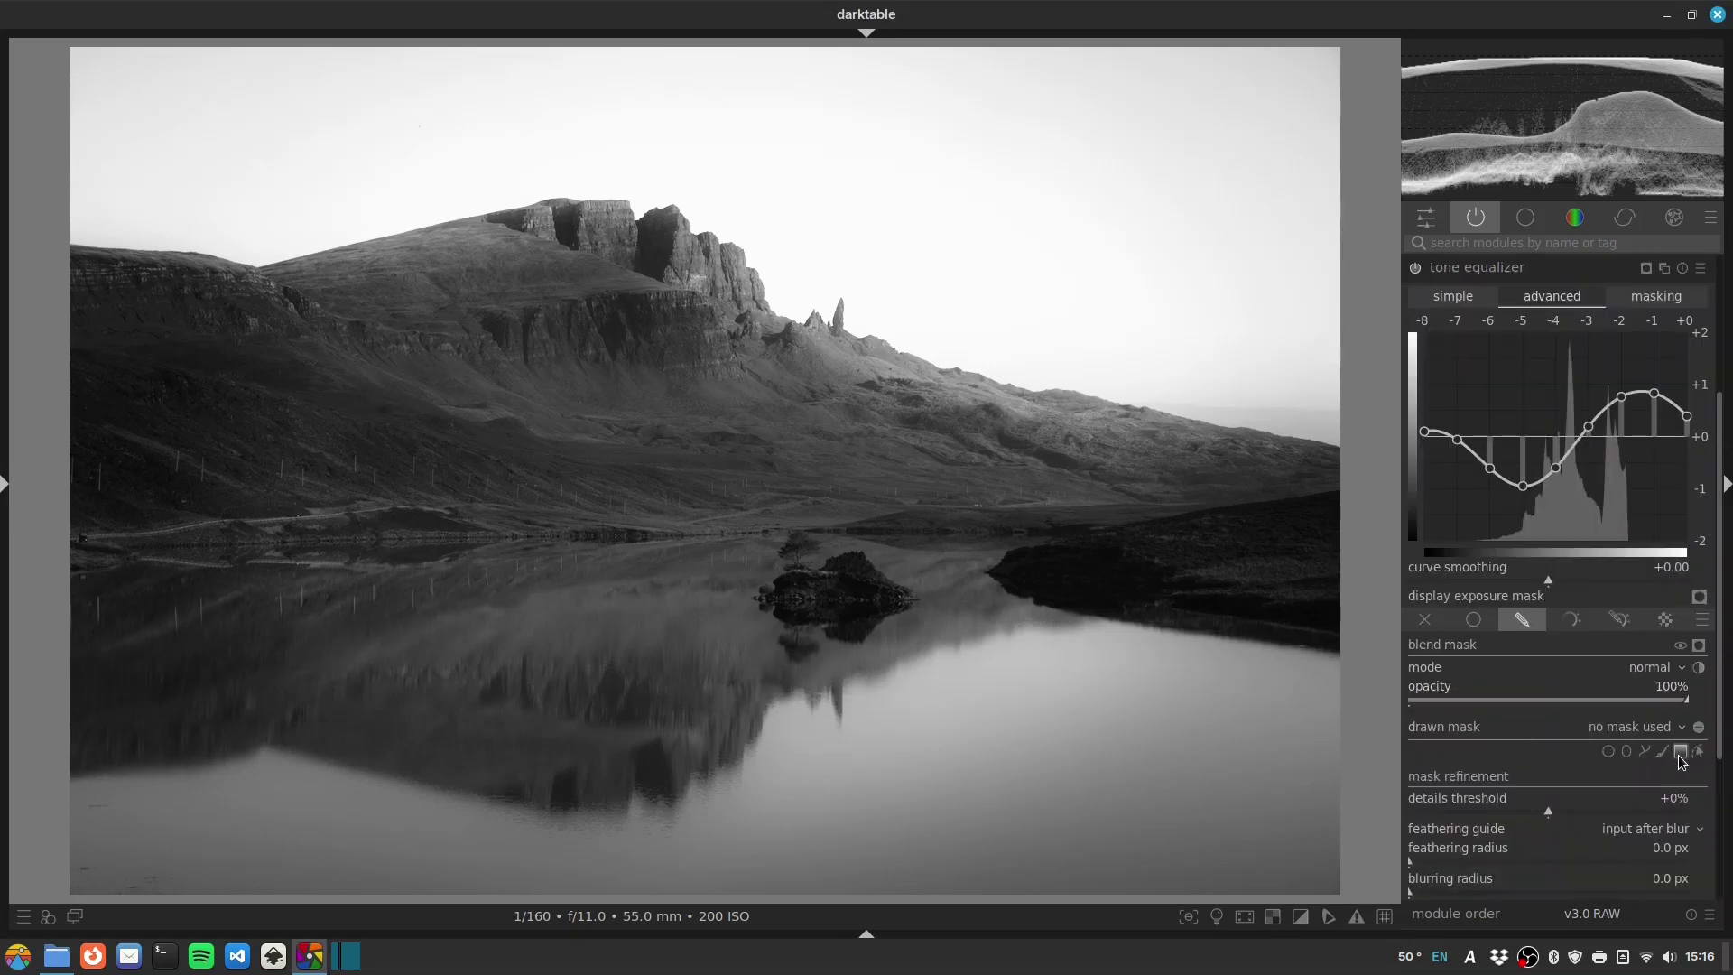
{"action": "left_click", "coordinate": [1681, 752]}
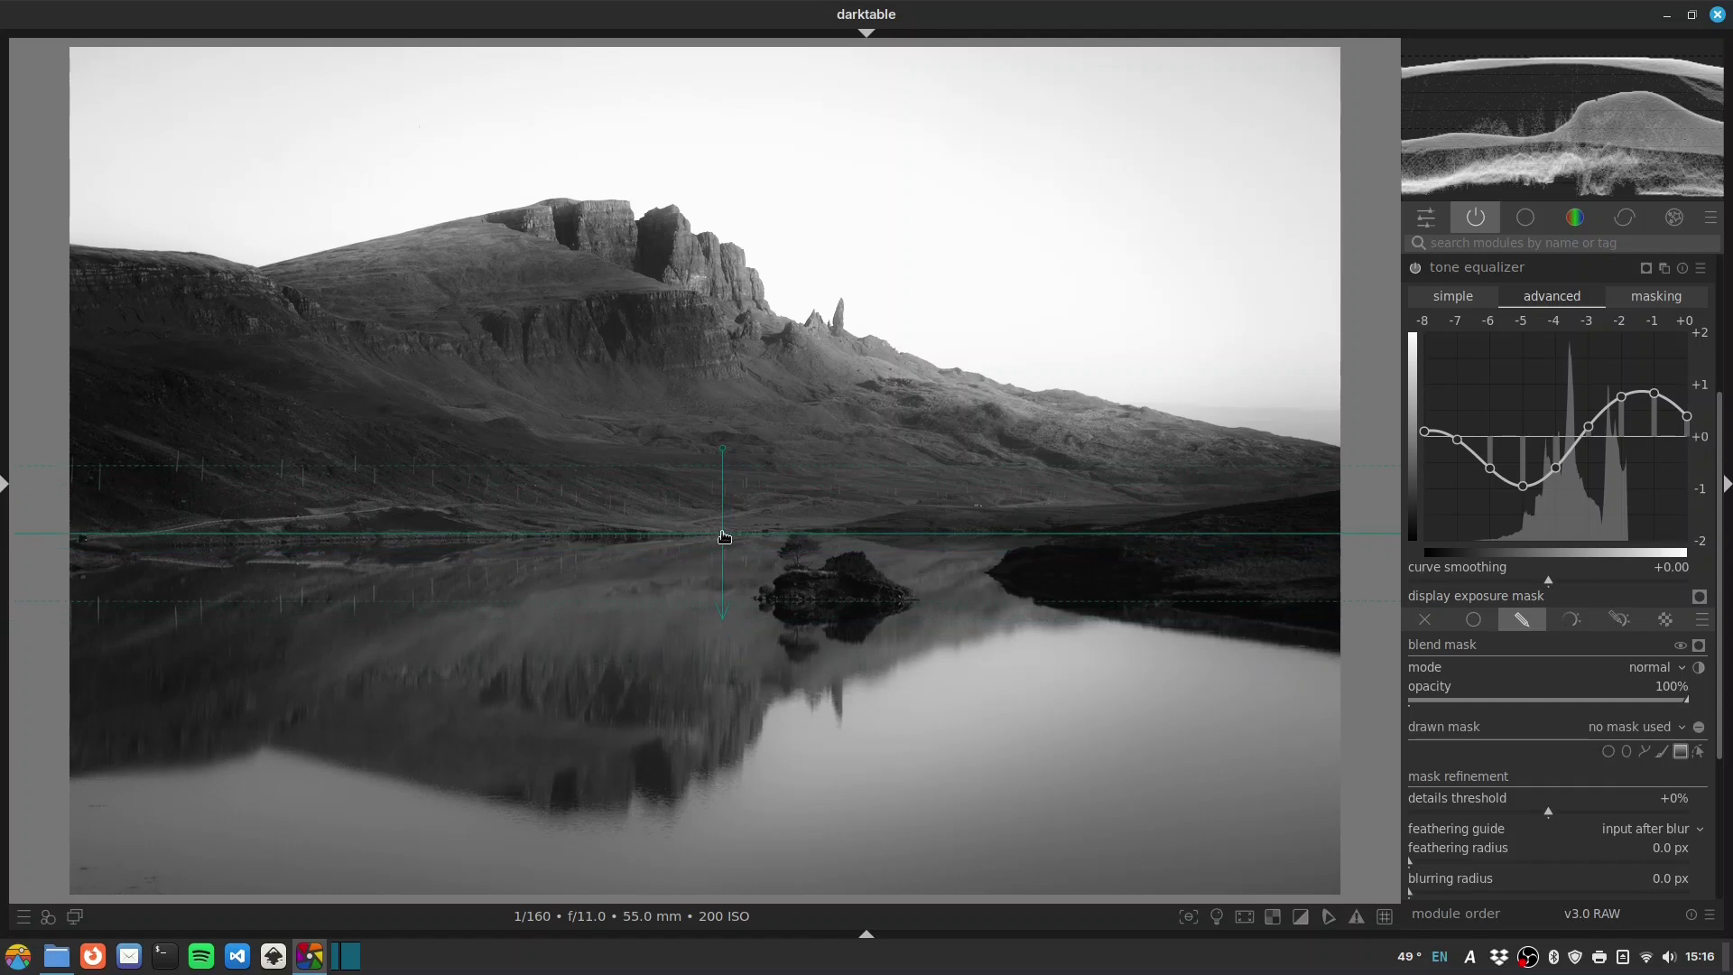
{"action": "left_click_drag", "start_coordinate": [731, 453], "coordinate": [722, 662]}
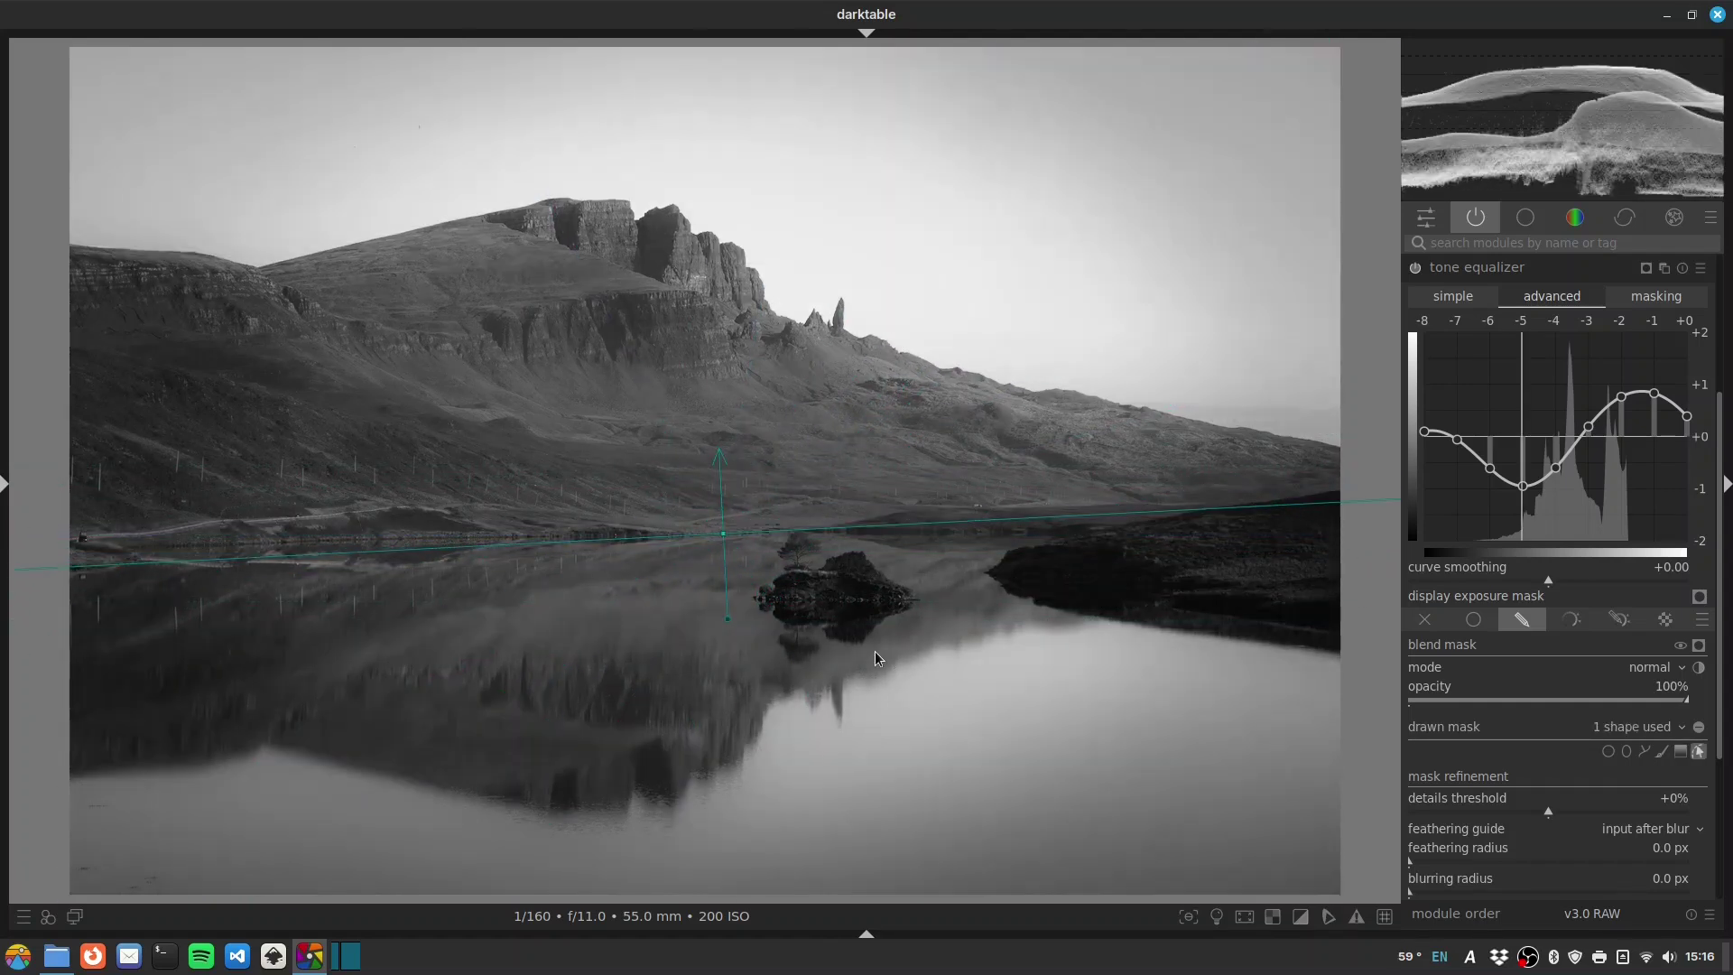
{"action": "left_click_drag", "start_coordinate": [1659, 398], "coordinate": [1622, 387]}
{"action": "left_click", "coordinate": [1481, 267]}
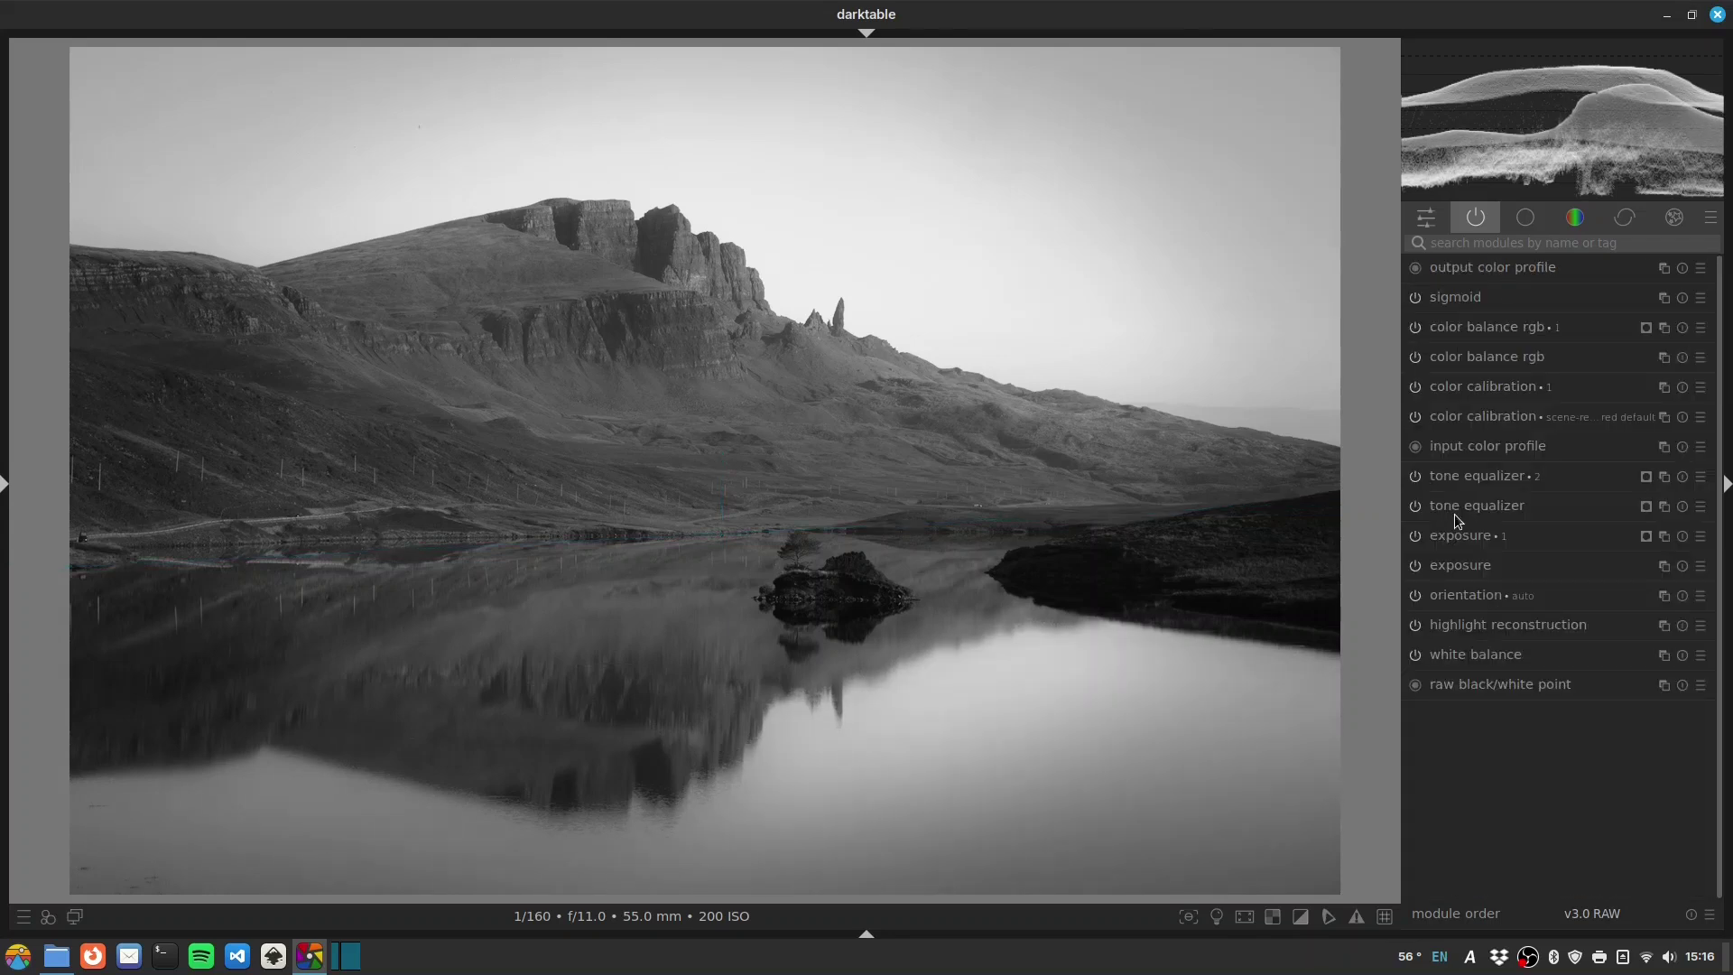
- In the masked exposure instance, set exposure to about -0.22 EV and the mask's feathering radius to about 131 px
{"action": "left_click", "coordinate": [1480, 544]}
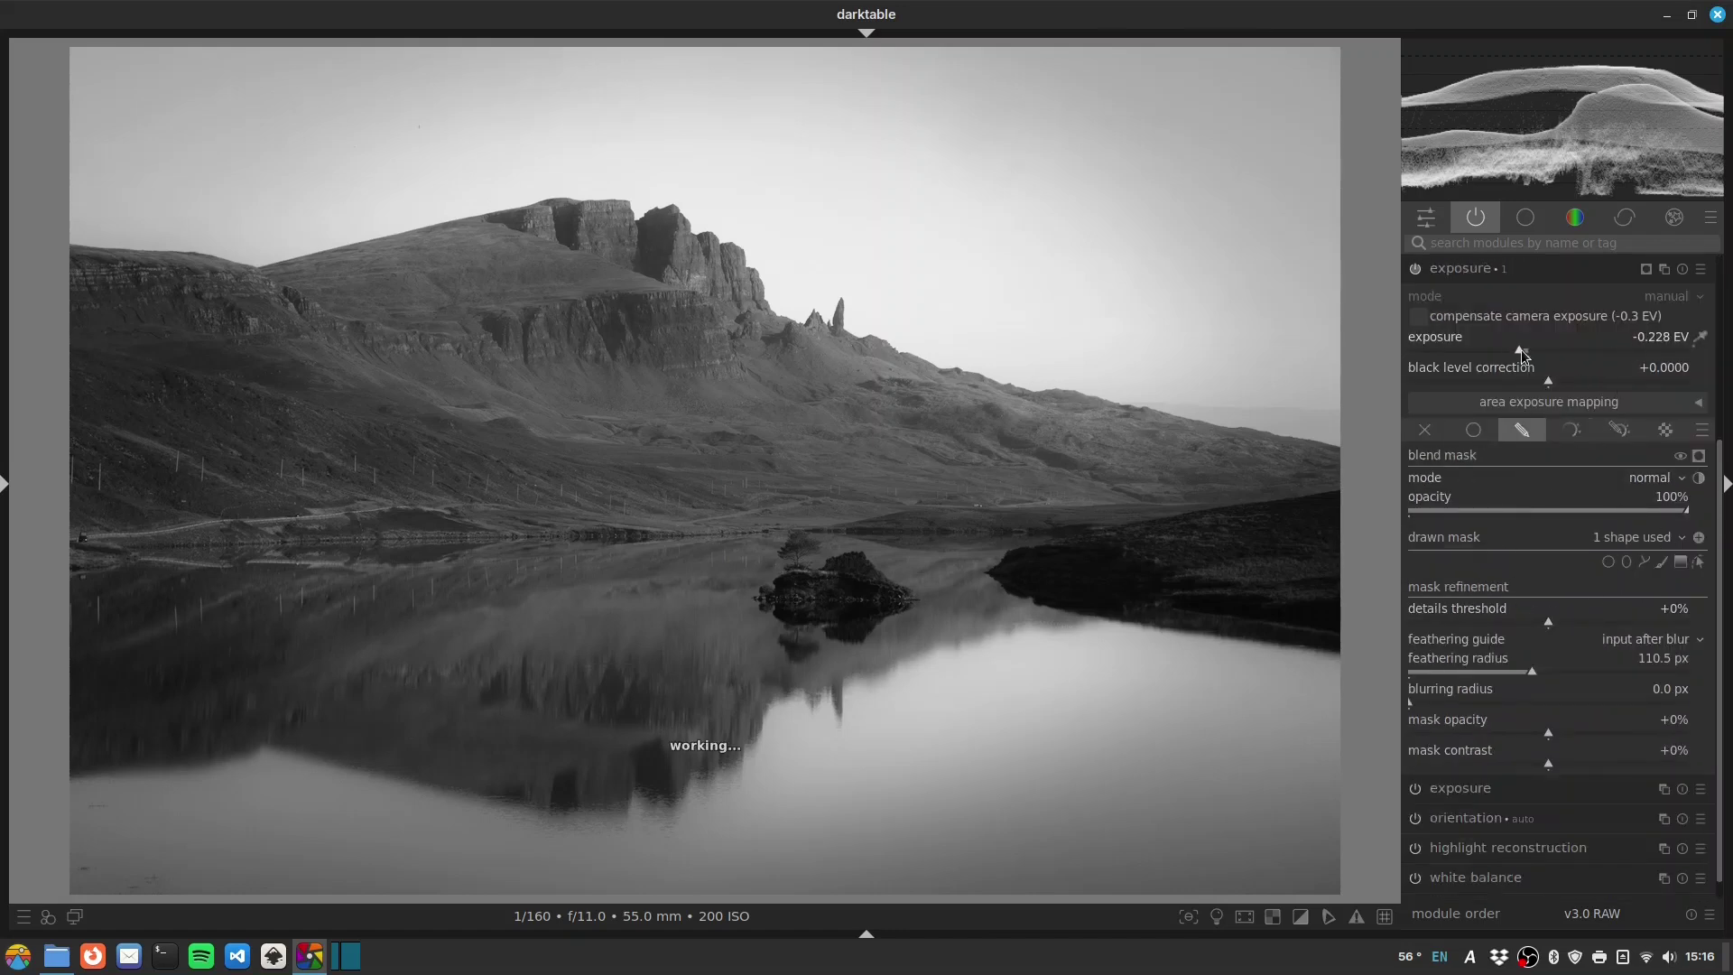
{"action": "scroll", "coordinate": [1522, 353], "scroll_direction": "up", "scroll_amount": 2}
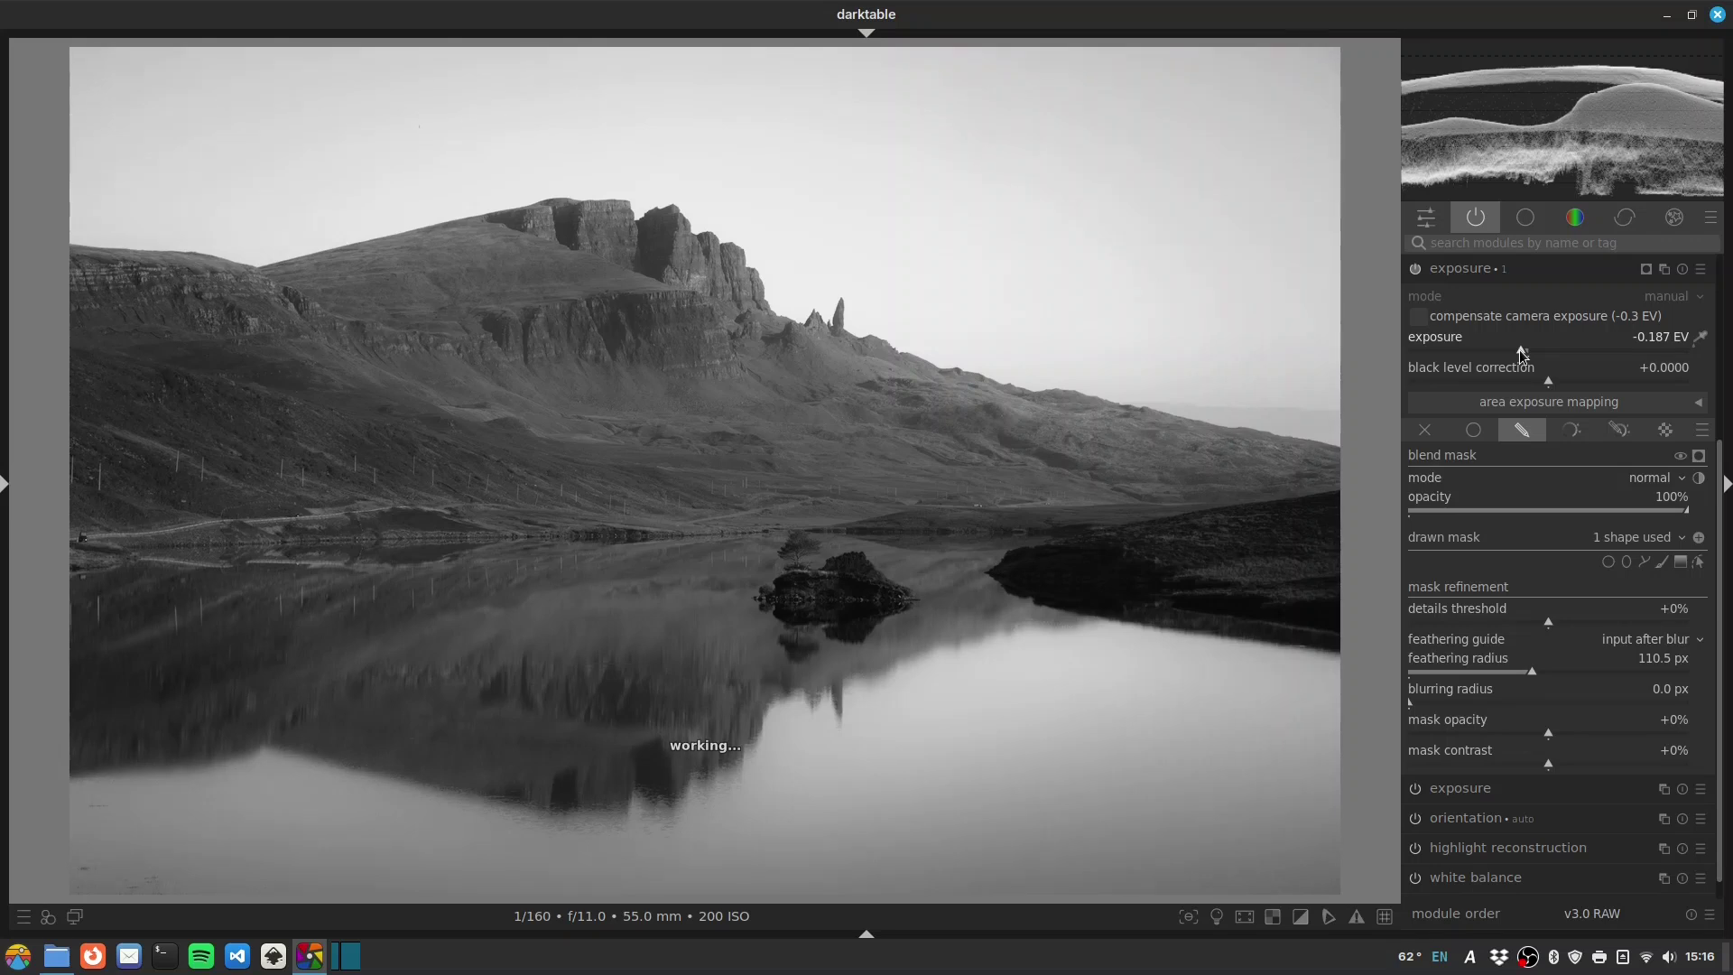
{"action": "scroll", "coordinate": [1522, 353], "scroll_direction": "down", "scroll_amount": 2}
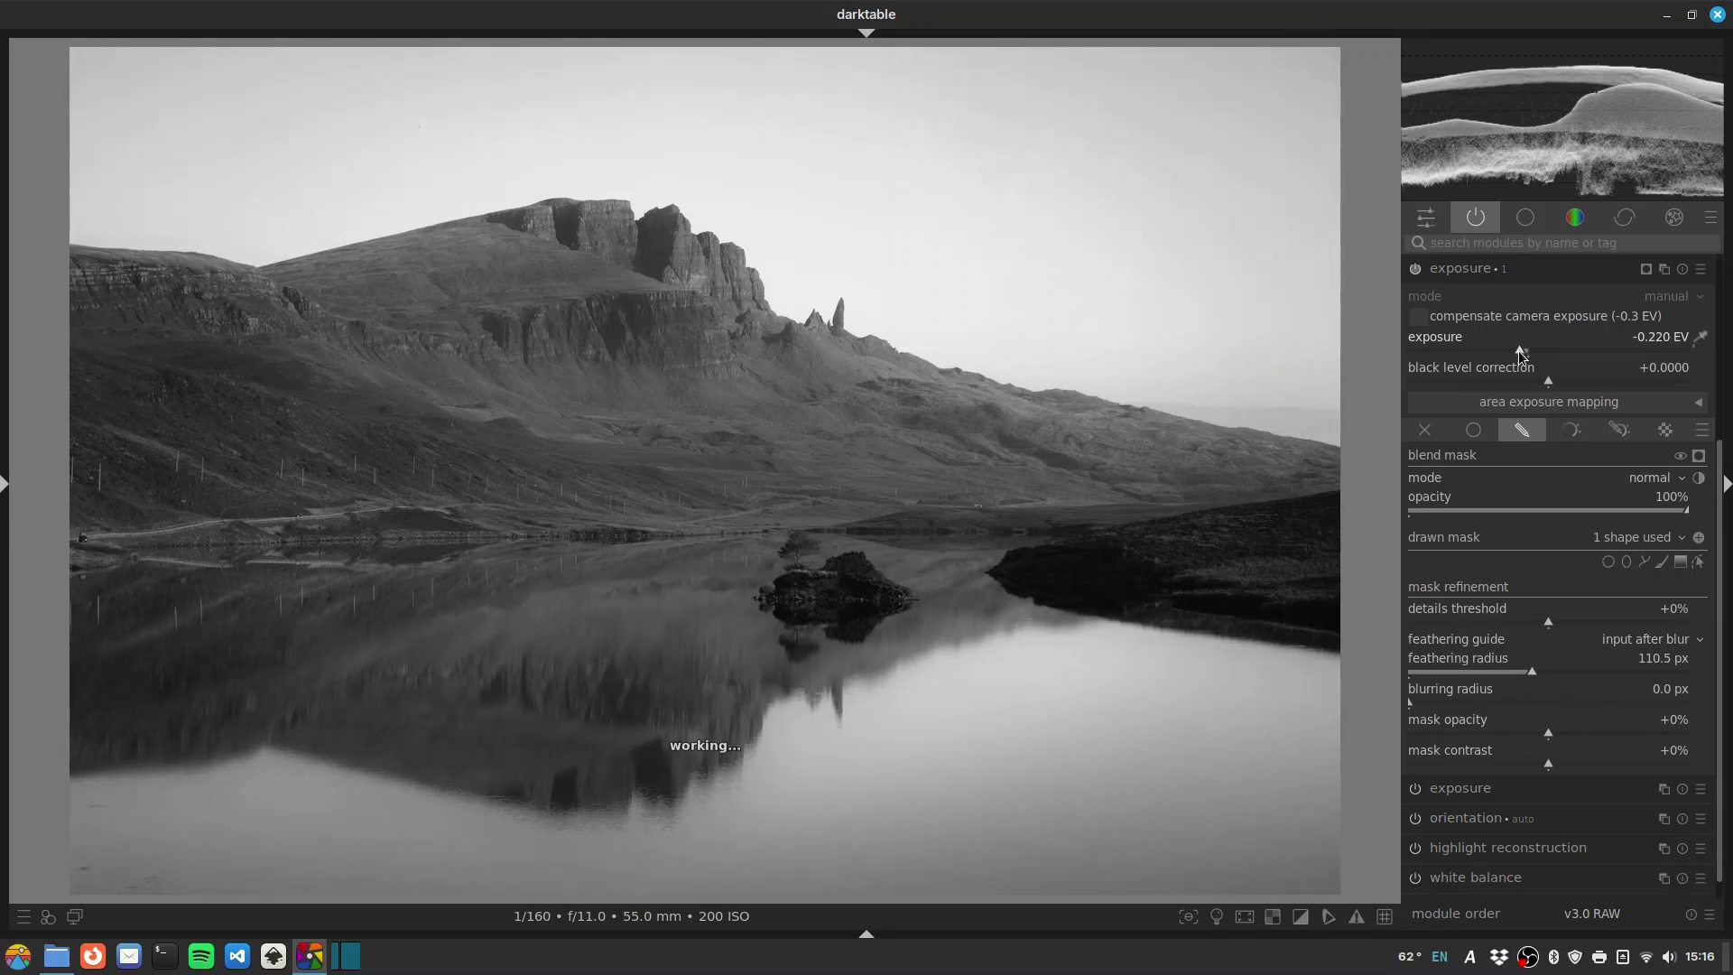
{"action": "left_click_drag", "start_coordinate": [1536, 662], "coordinate": [1554, 663]}
- Compare the photo with and without the masked exposure instance, and collapse the module
{"action": "left_click", "coordinate": [1416, 270]}
{"action": "left_click", "coordinate": [1416, 270]}
{"action": "left_click", "coordinate": [1416, 269]}
{"action": "left_click", "coordinate": [1417, 271]}
{"action": "scroll", "coordinate": [1484, 528], "scroll_direction": "up", "scroll_amount": 5}
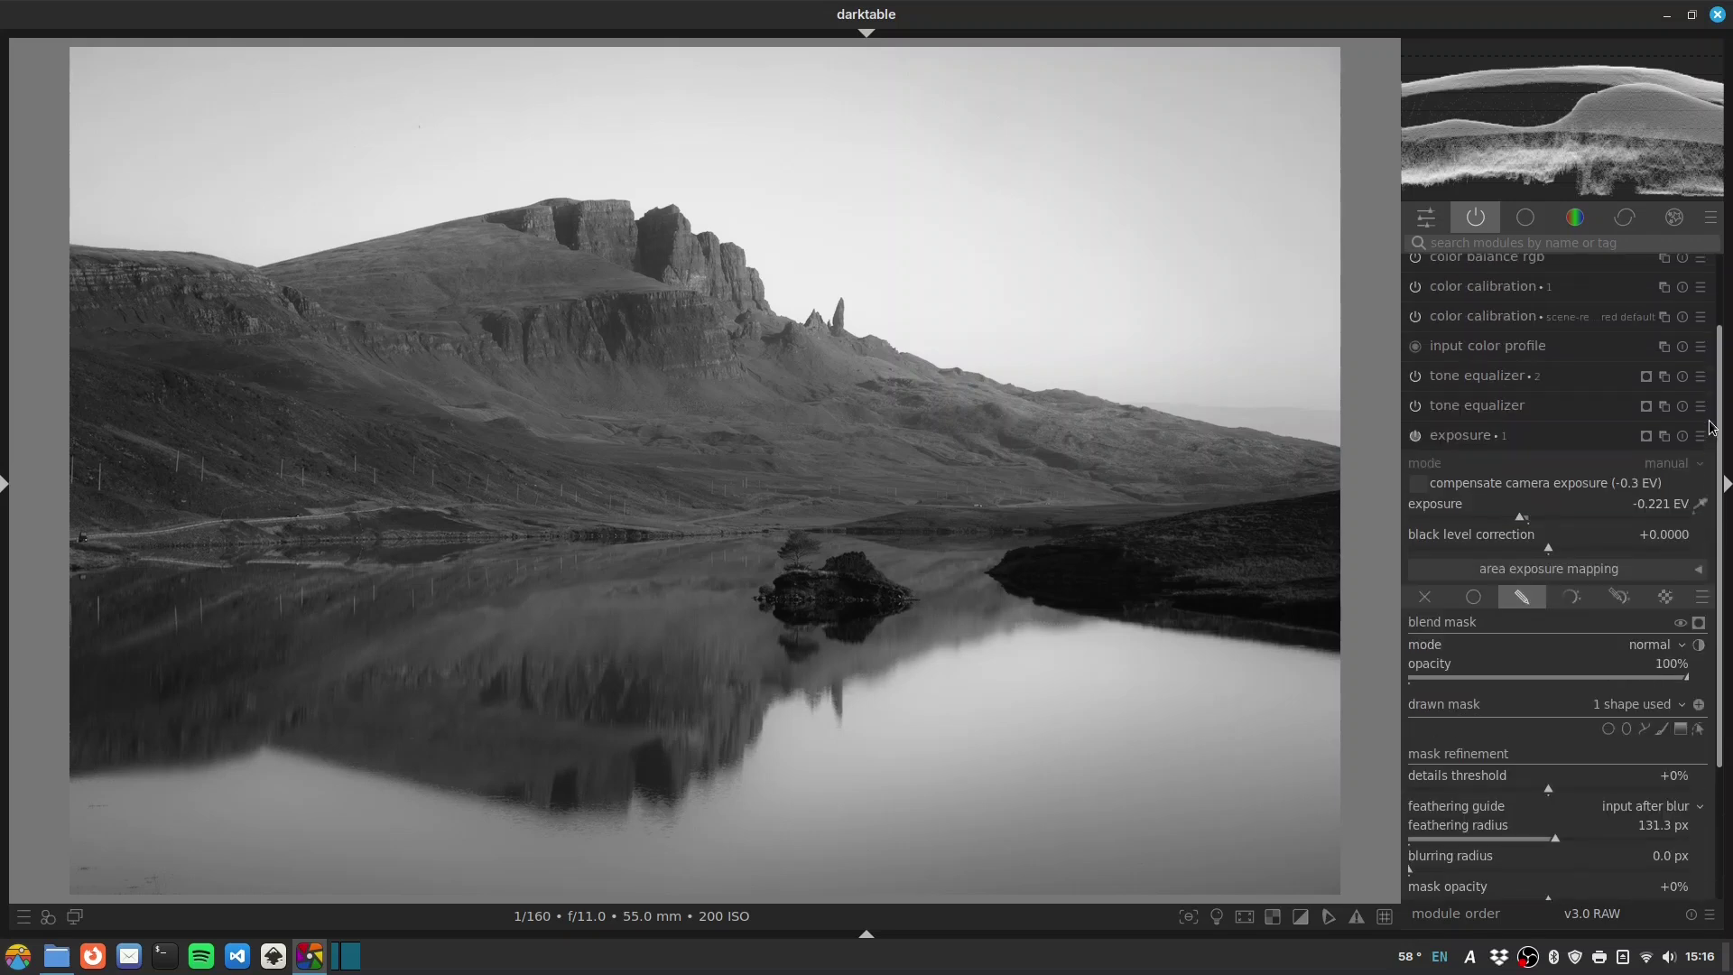
{"action": "left_click", "coordinate": [1485, 526]}
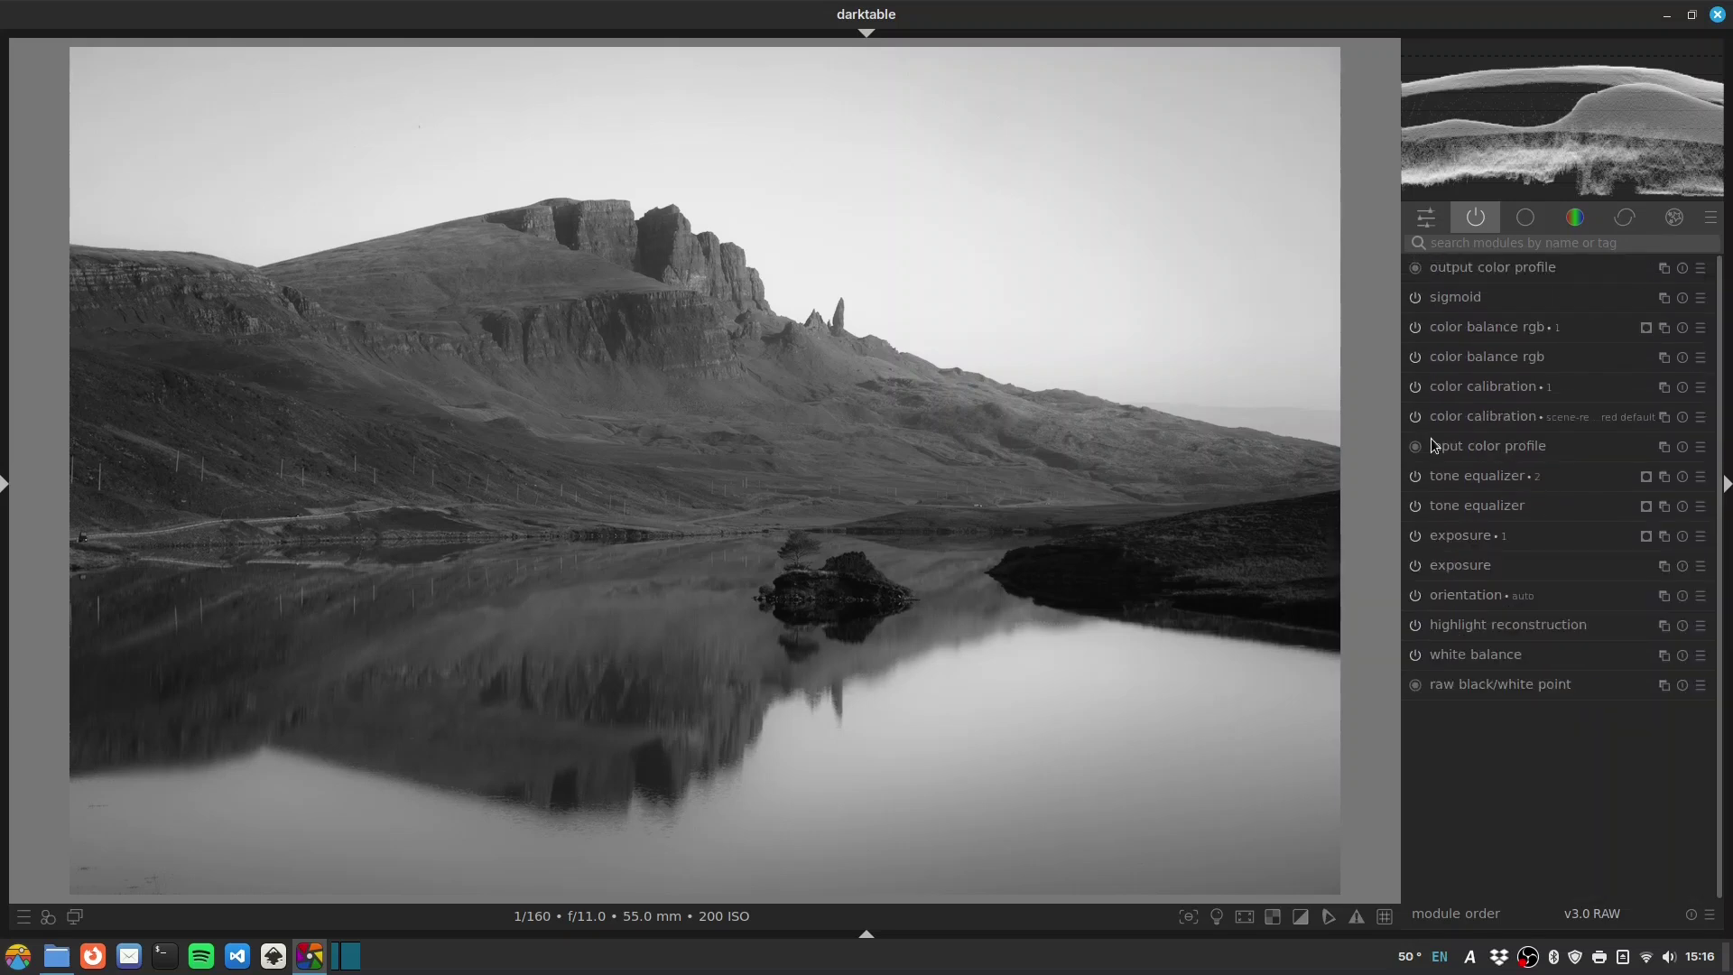
- In the upper half's tone equalizer, lower the curve at -6 EV to about -1.9 and set -4 EV to about -1.5
{"action": "left_click", "coordinate": [1415, 477]}
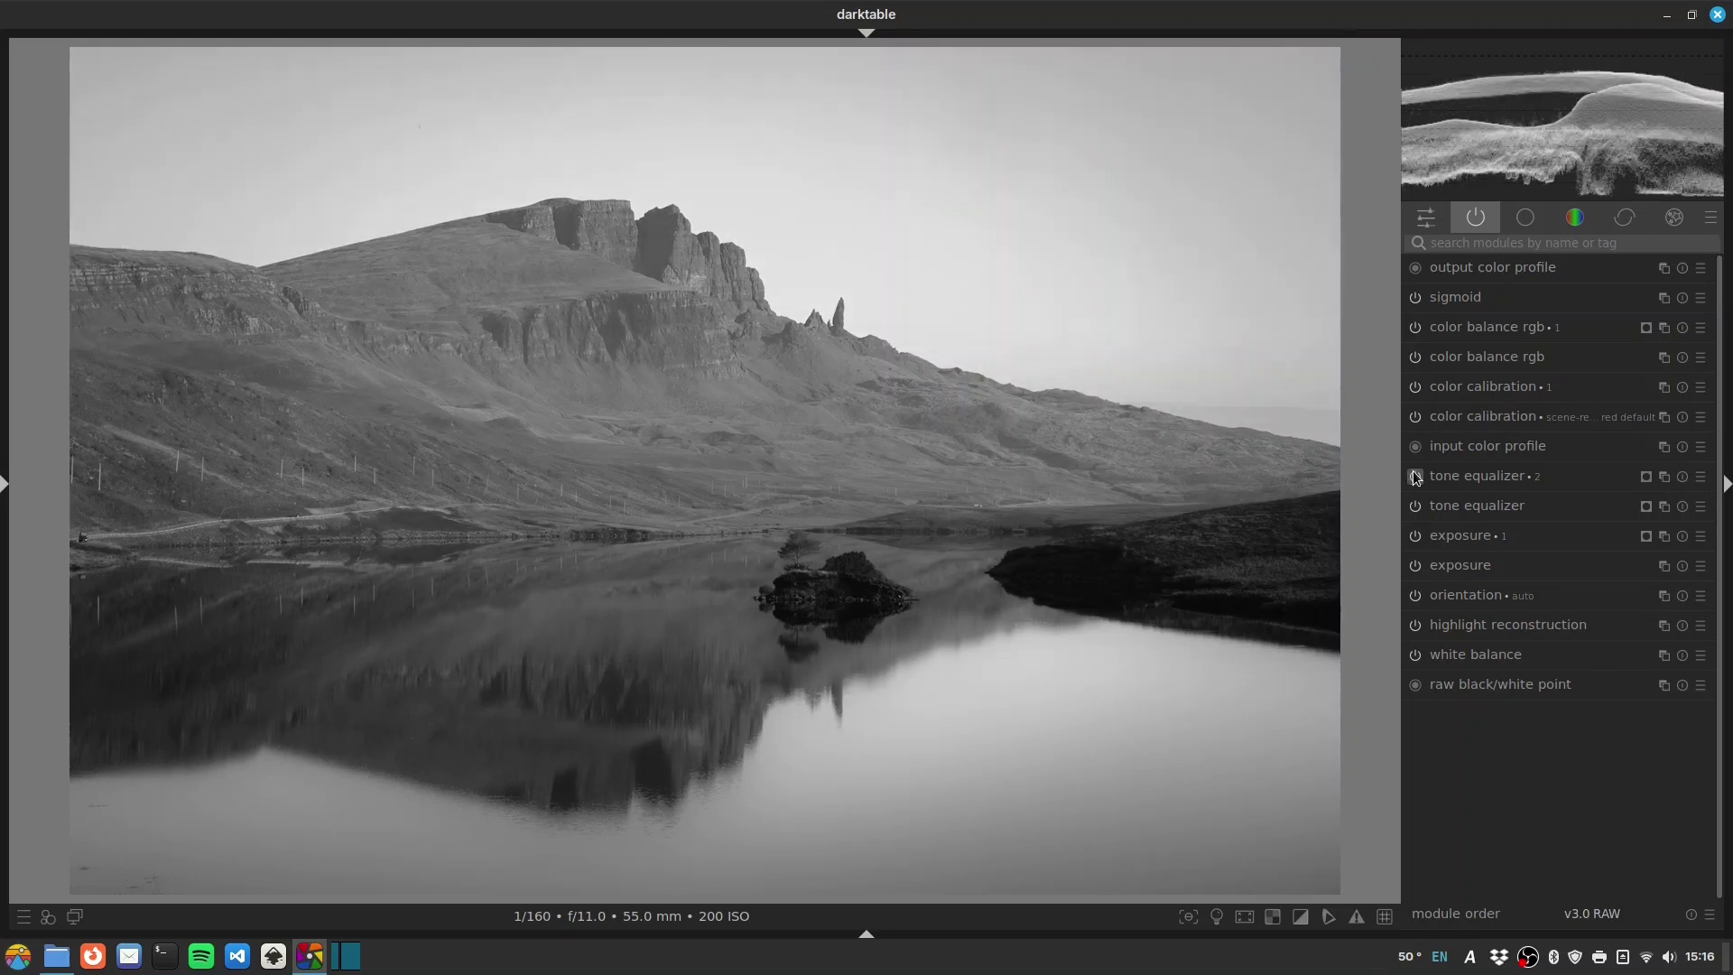
{"action": "left_click", "coordinate": [1429, 480]}
{"action": "left_click_drag", "start_coordinate": [1540, 508], "coordinate": [1506, 547]}
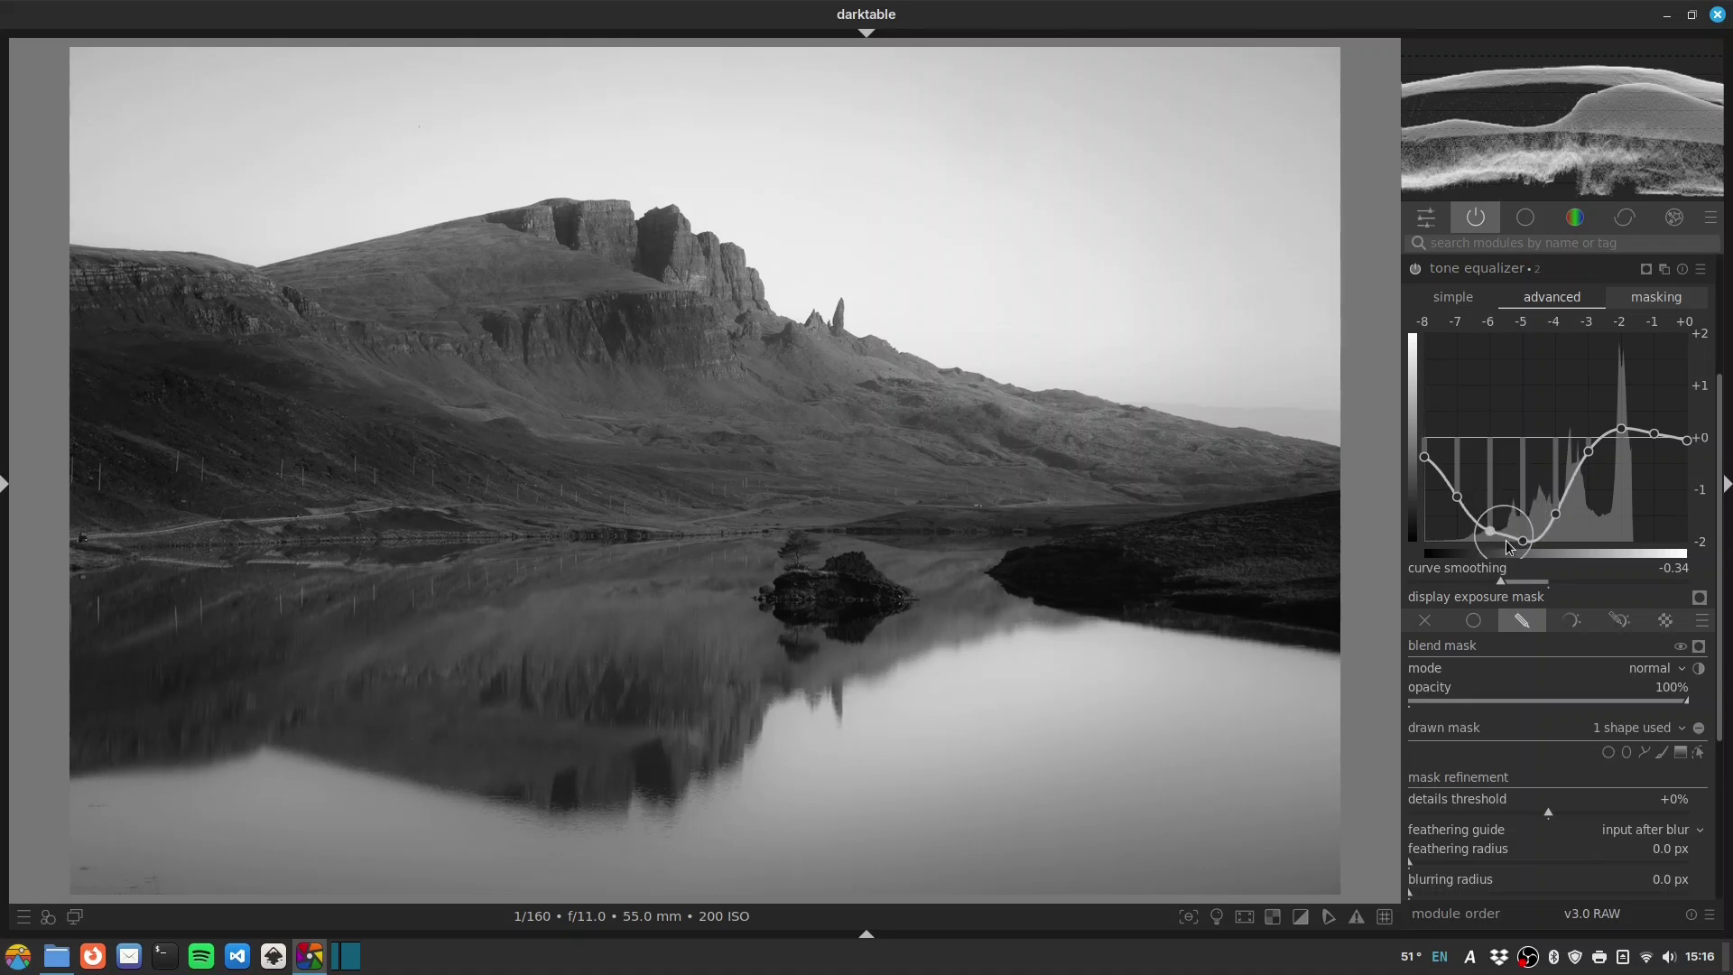
{"action": "scroll", "coordinate": [1453, 497], "scroll_direction": "down", "scroll_amount": 1}
{"action": "scroll", "coordinate": [1557, 513], "scroll_direction": "down", "scroll_amount": 2}
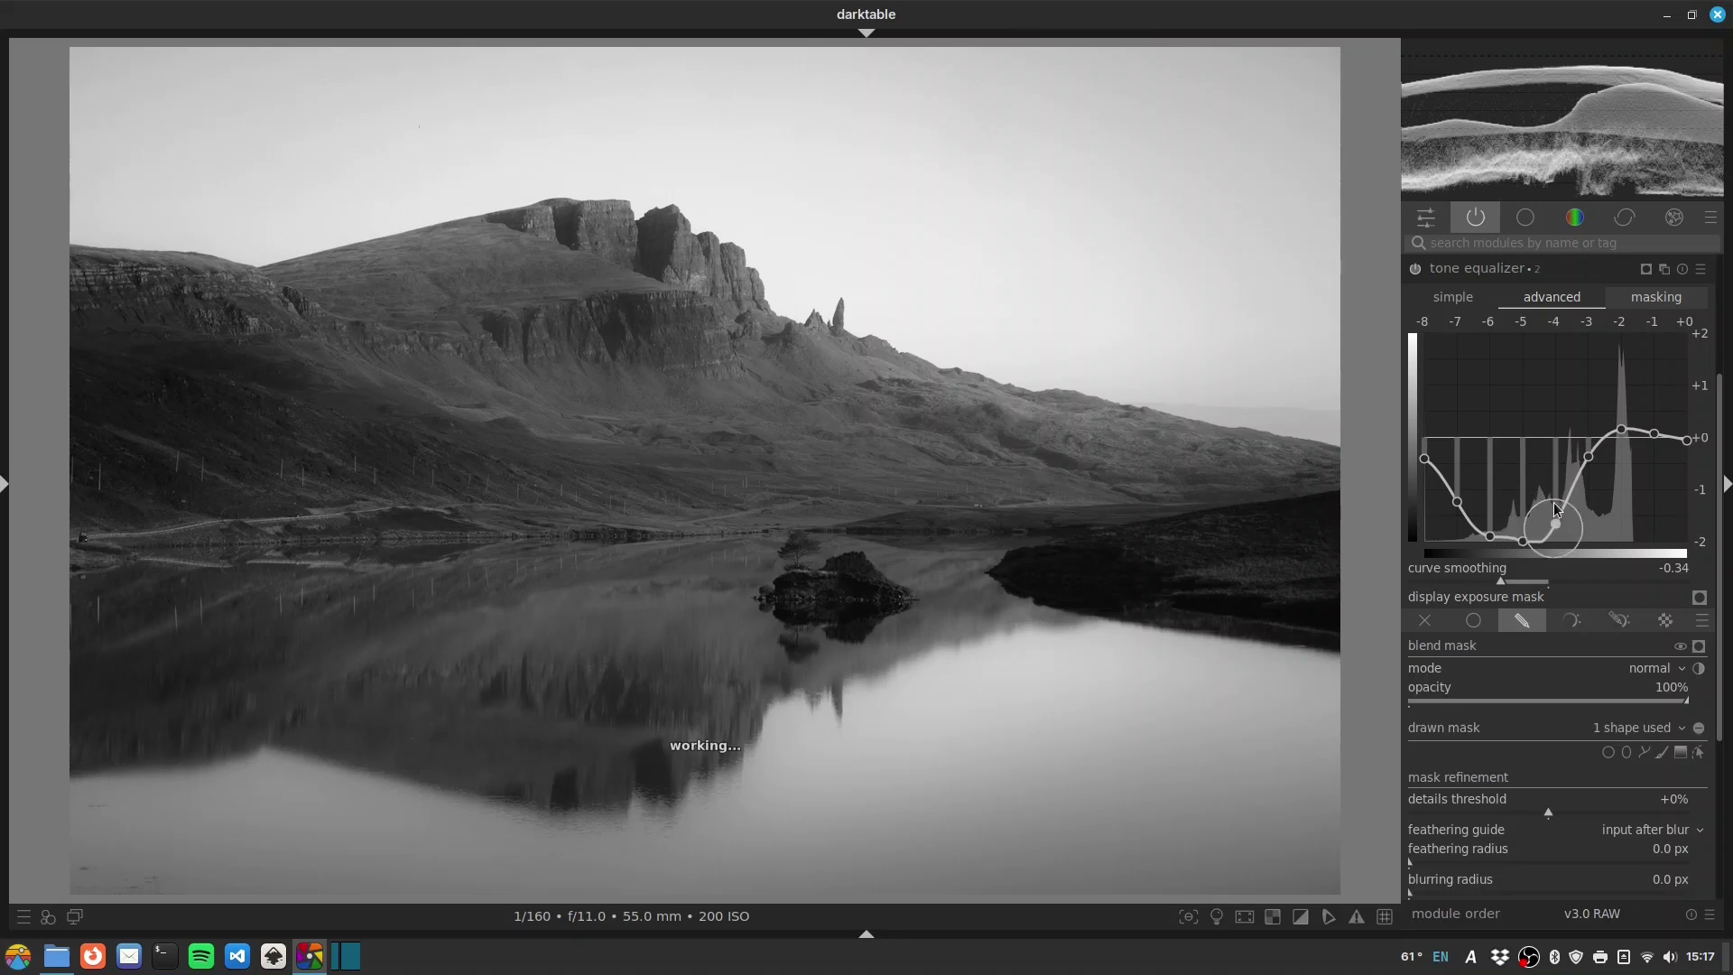
{"action": "scroll", "coordinate": [1588, 475], "scroll_direction": "down", "scroll_amount": 2}
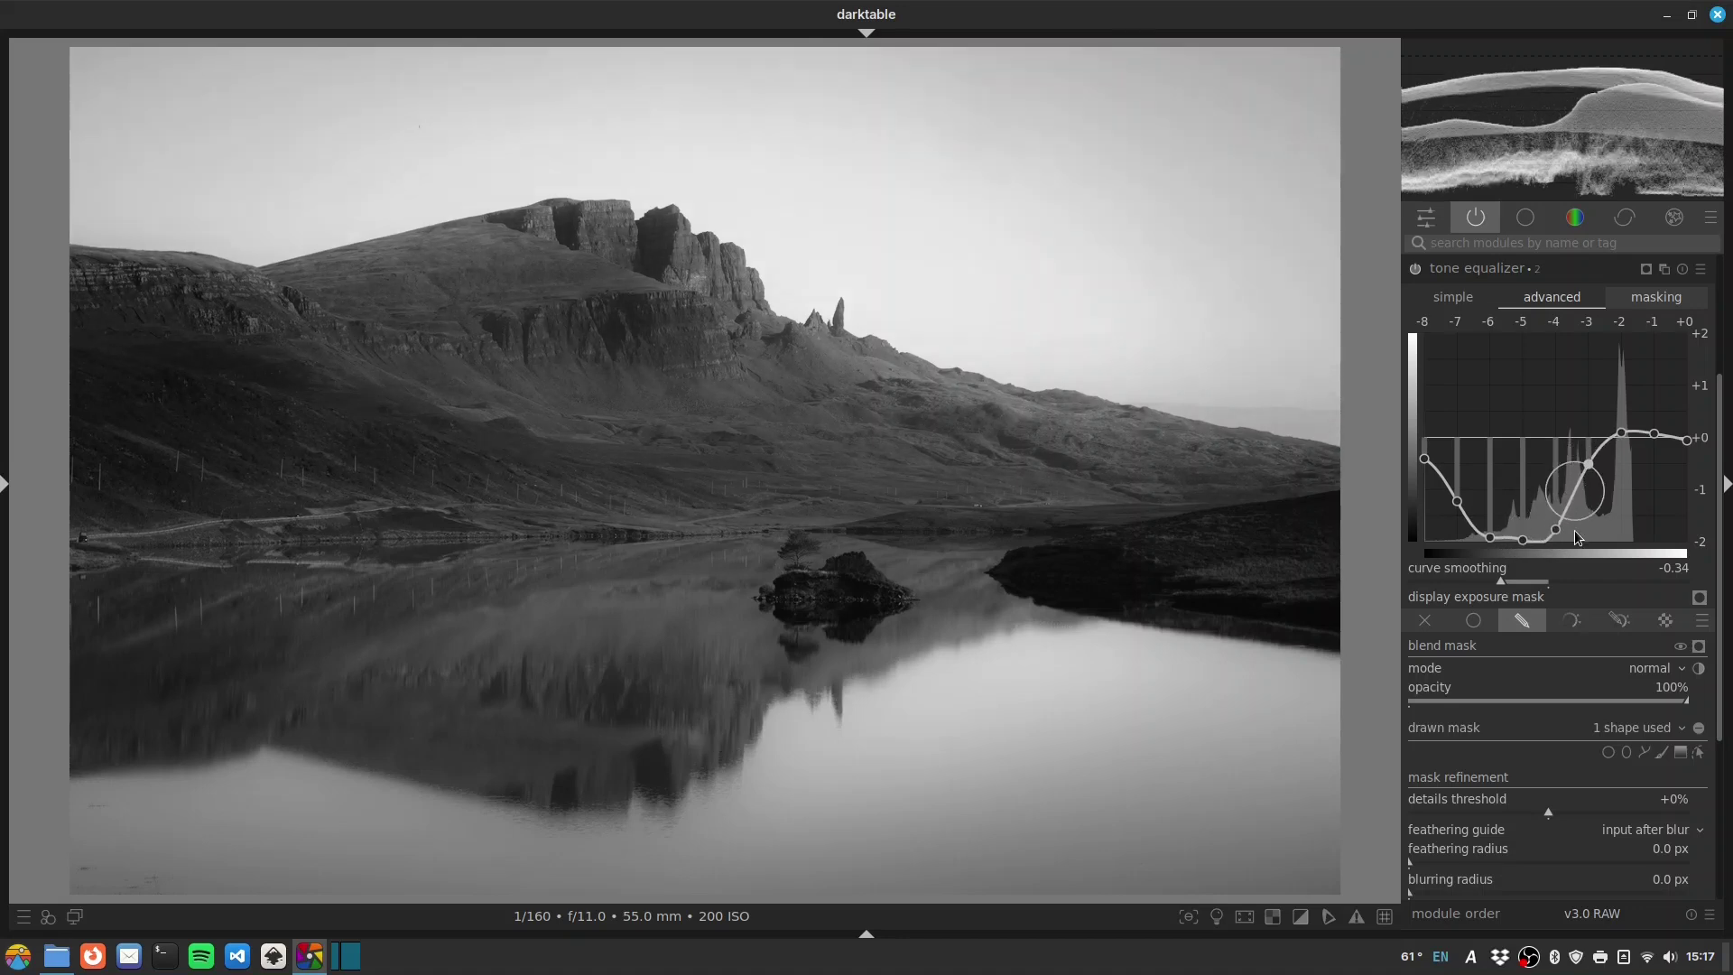
{"action": "scroll", "coordinate": [1556, 539], "scroll_direction": "up", "scroll_amount": 2}
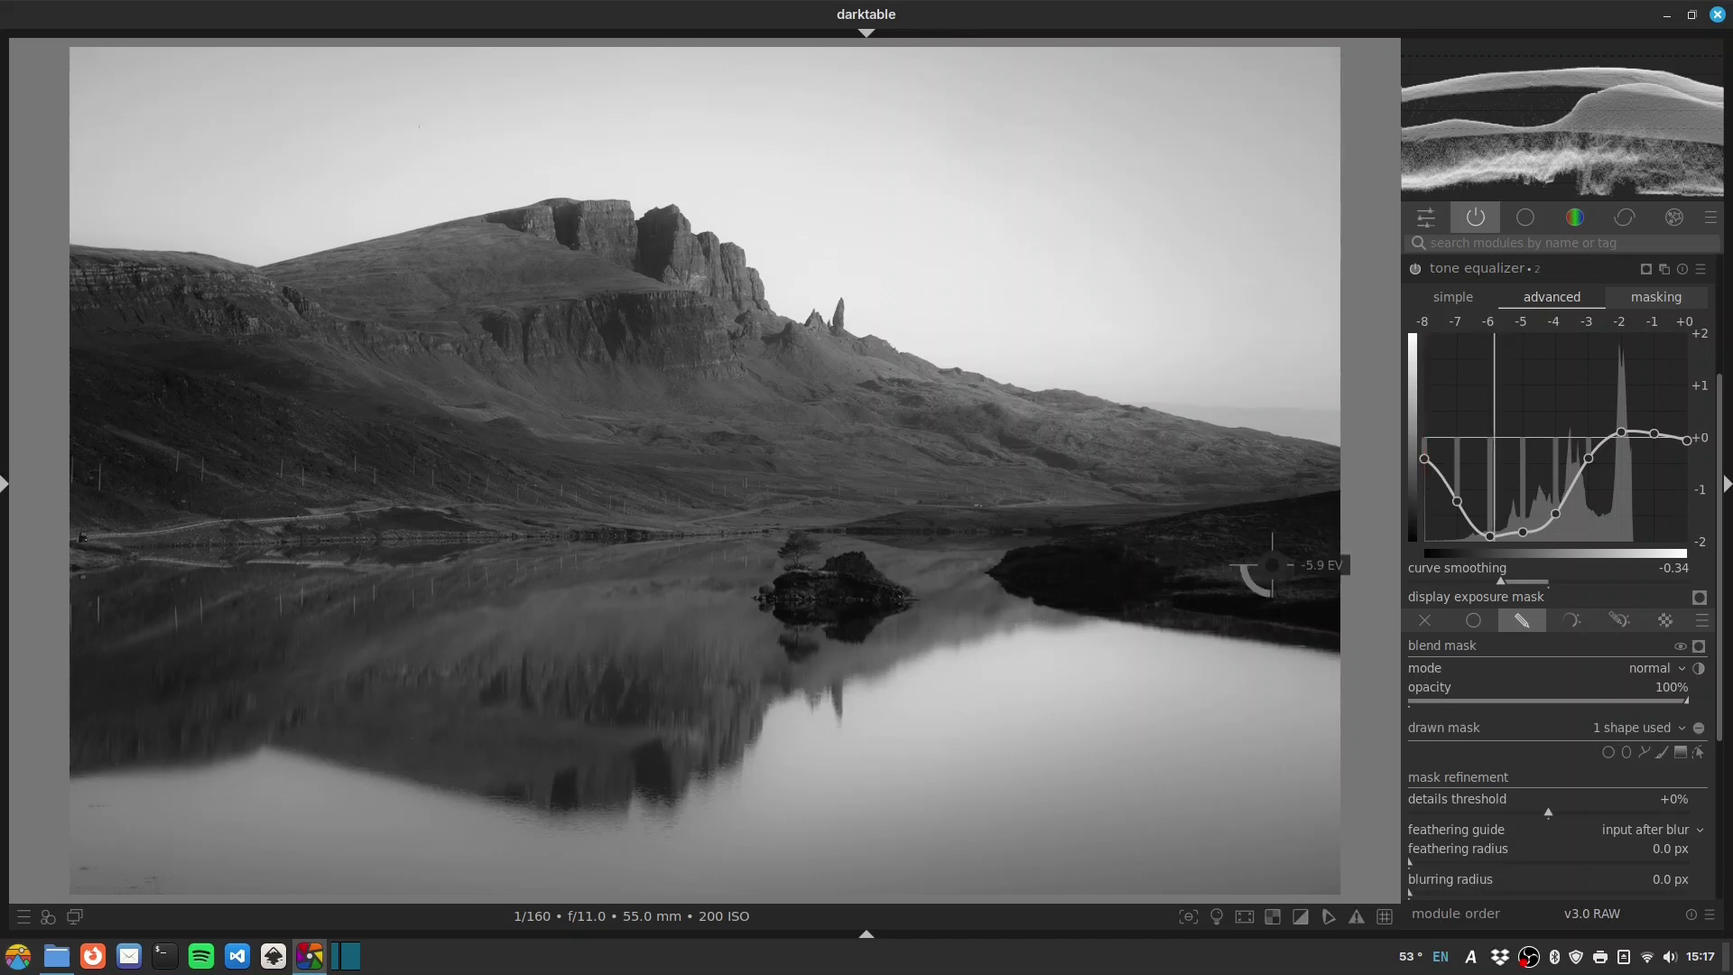
{"action": "left_click", "coordinate": [1489, 270]}
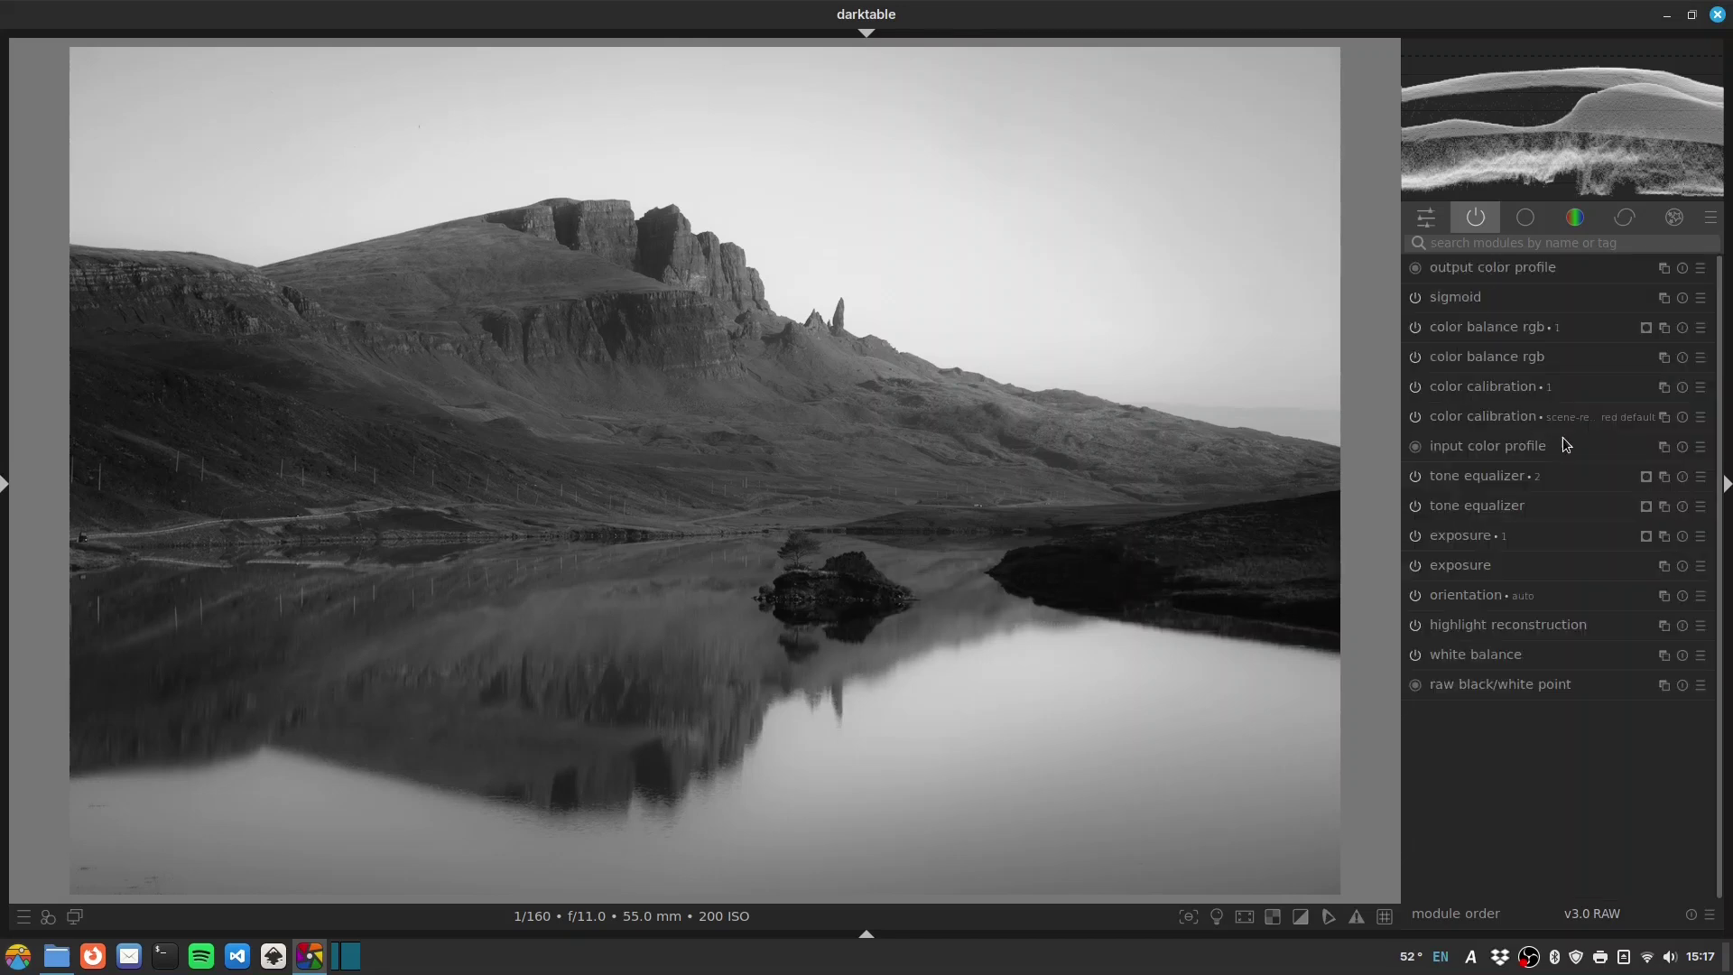
- Lift the dark tones around -5 EV to about -0.7 in the lower half's tone equalizer and collapse the module
{"action": "left_click", "coordinate": [1462, 504]}
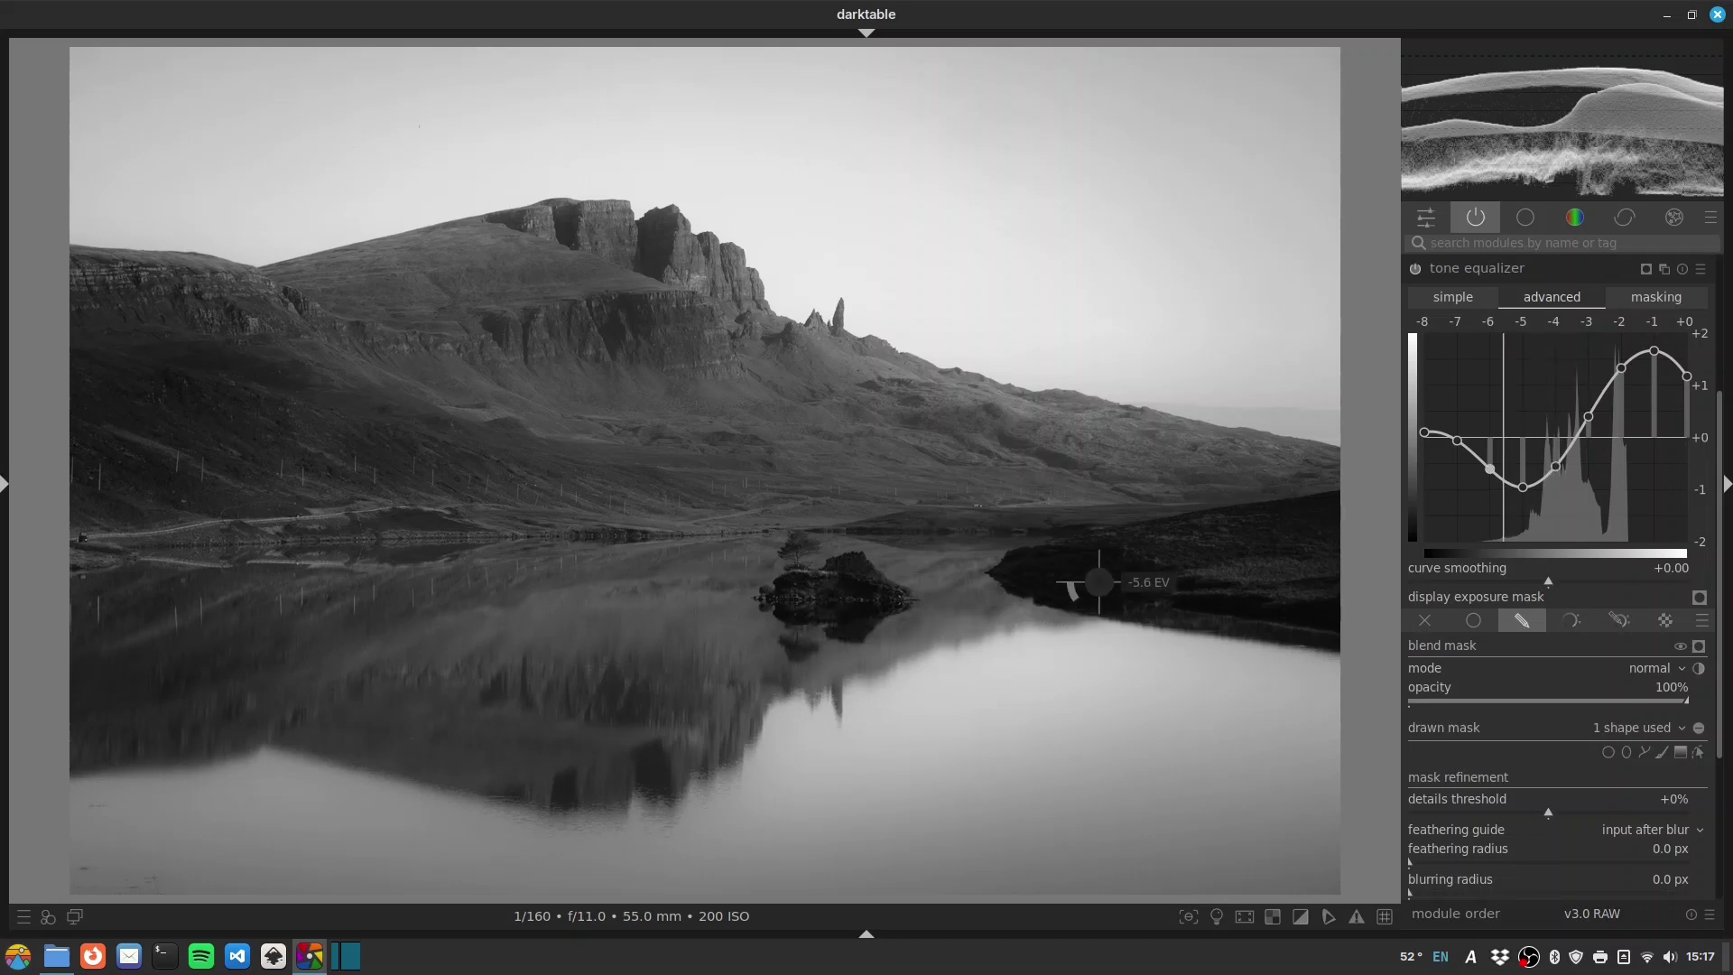
{"action": "scroll", "coordinate": [1098, 582], "scroll_direction": "up", "scroll_amount": 2}
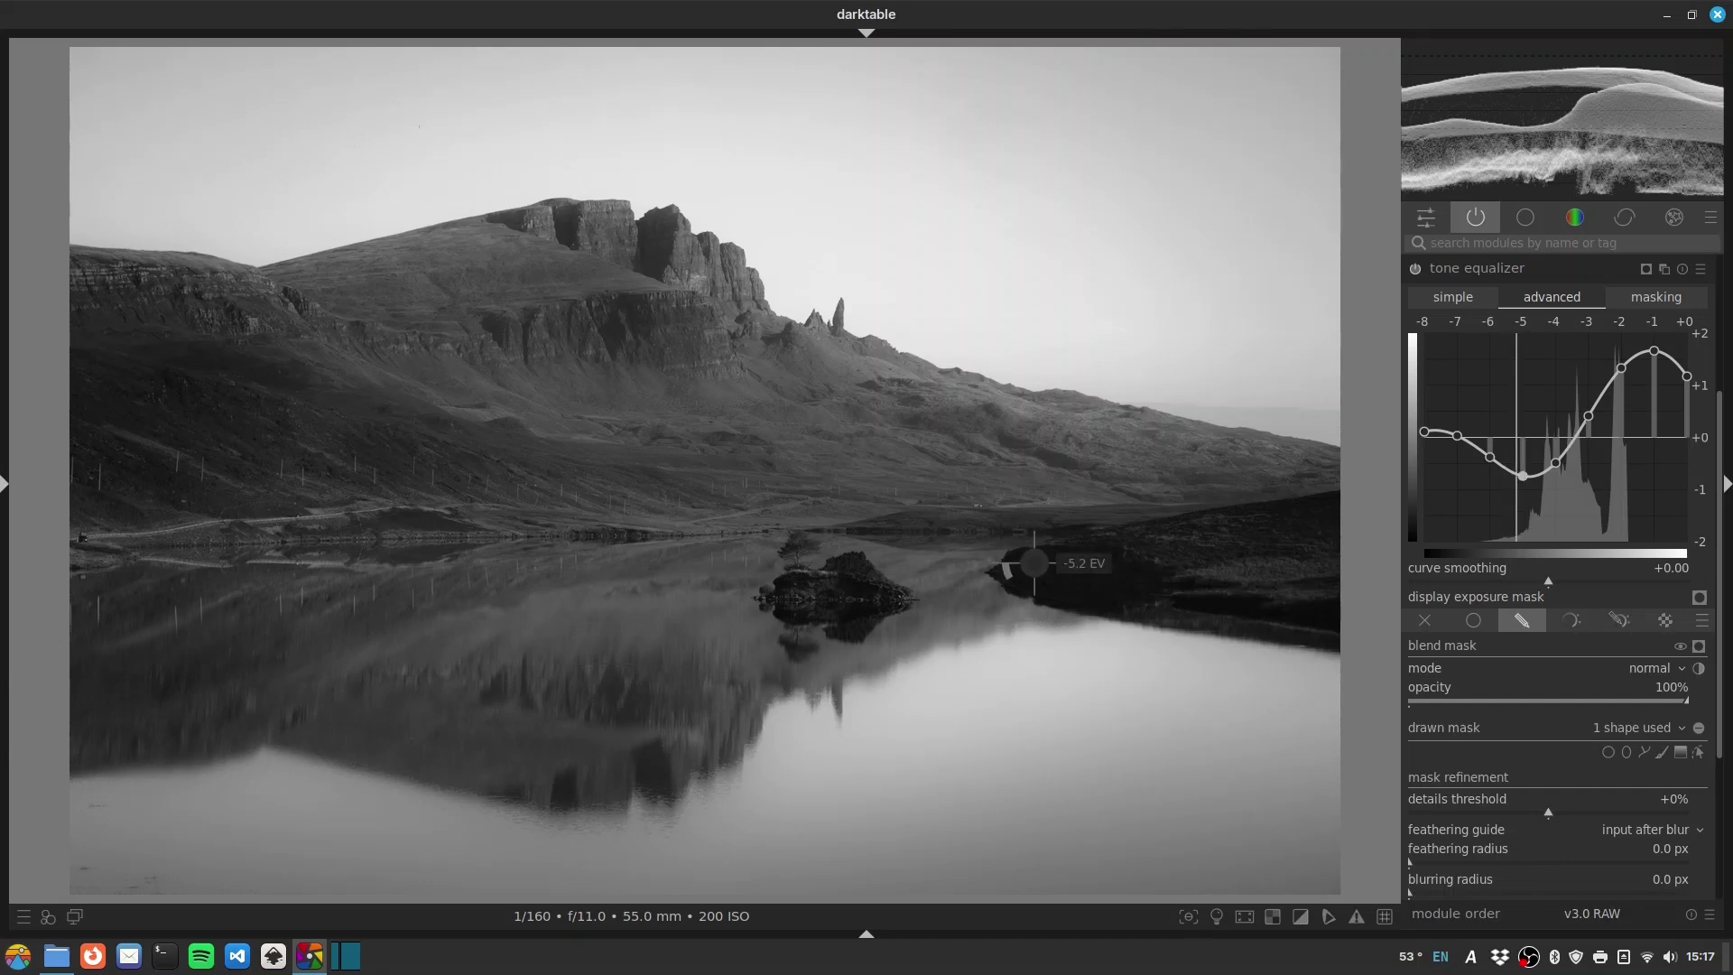
{"action": "left_click", "coordinate": [1505, 269]}
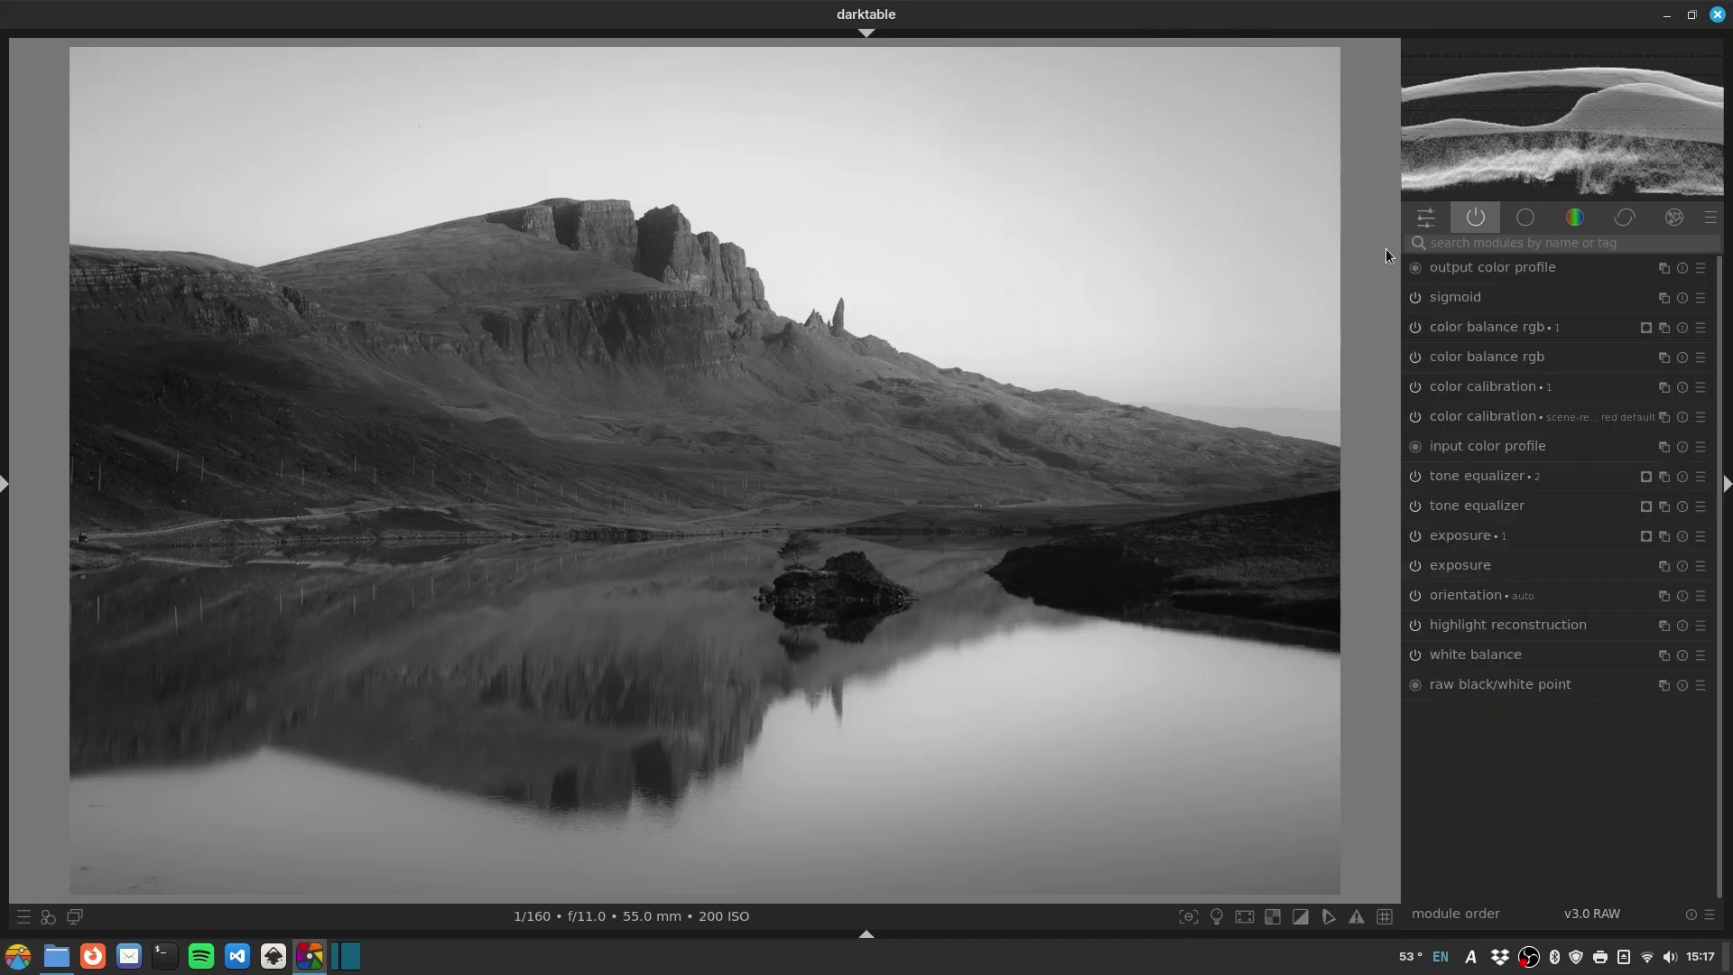
- Find the diffuse or sharpen modules and enable the lens deblur, sharpen and fast local contrast instances
{"action": "type", "text": "diff"}
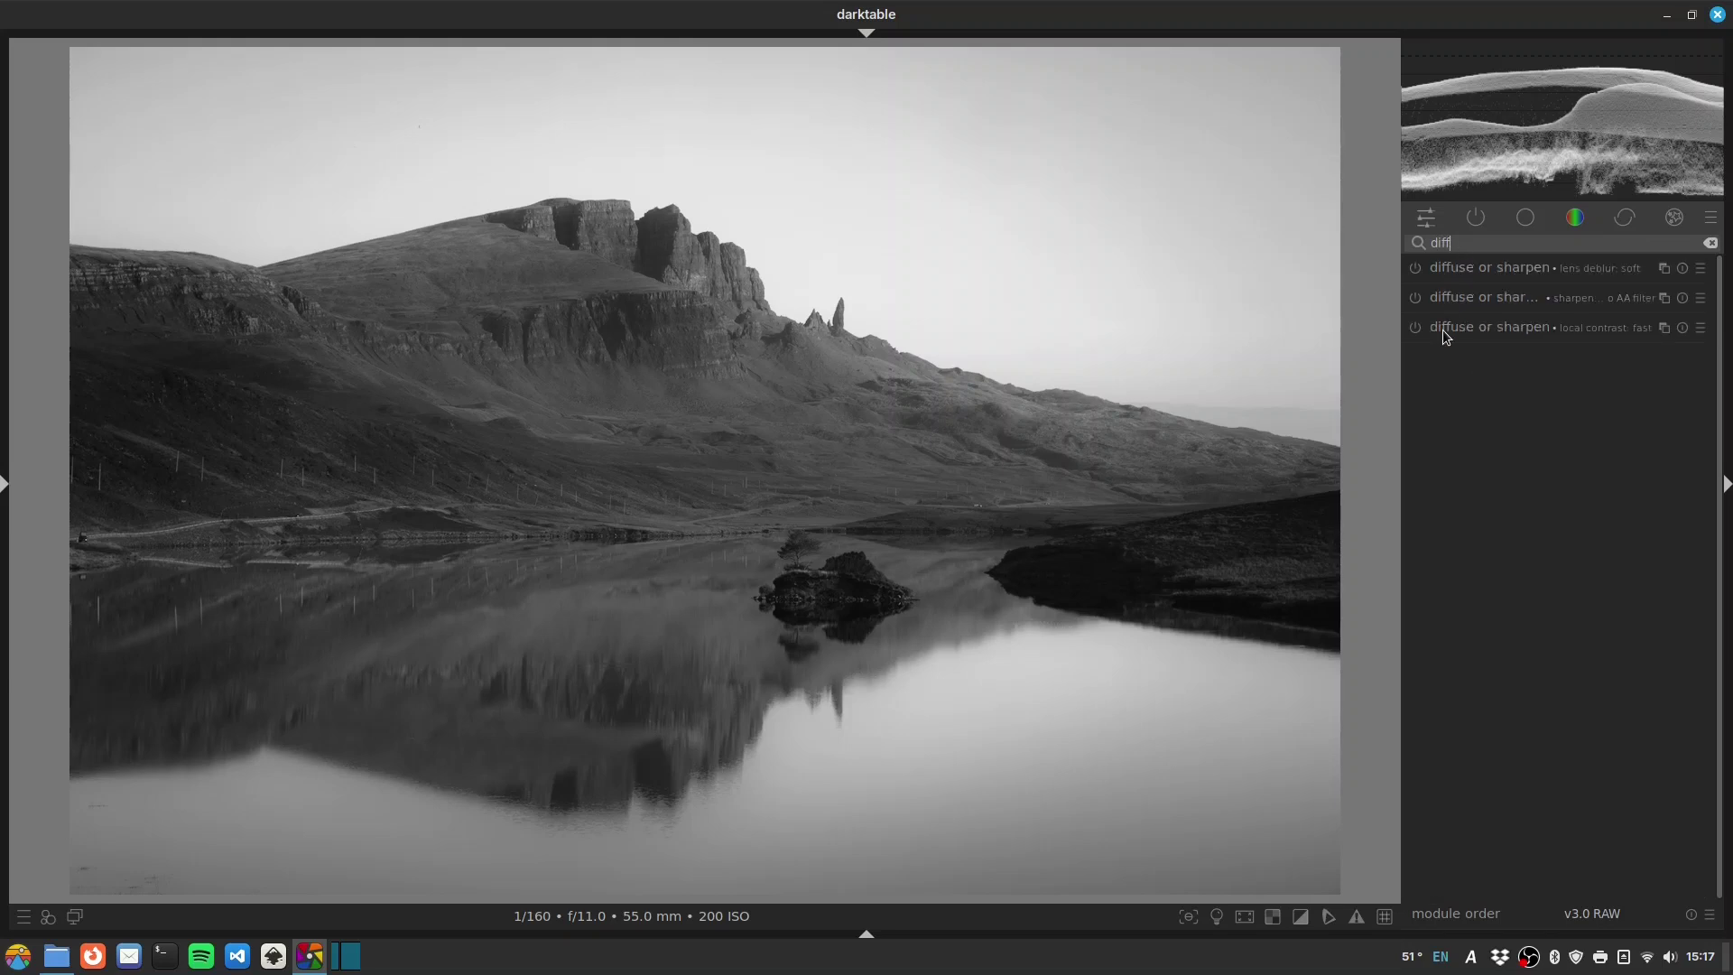
{"action": "left_click", "coordinate": [1416, 326]}
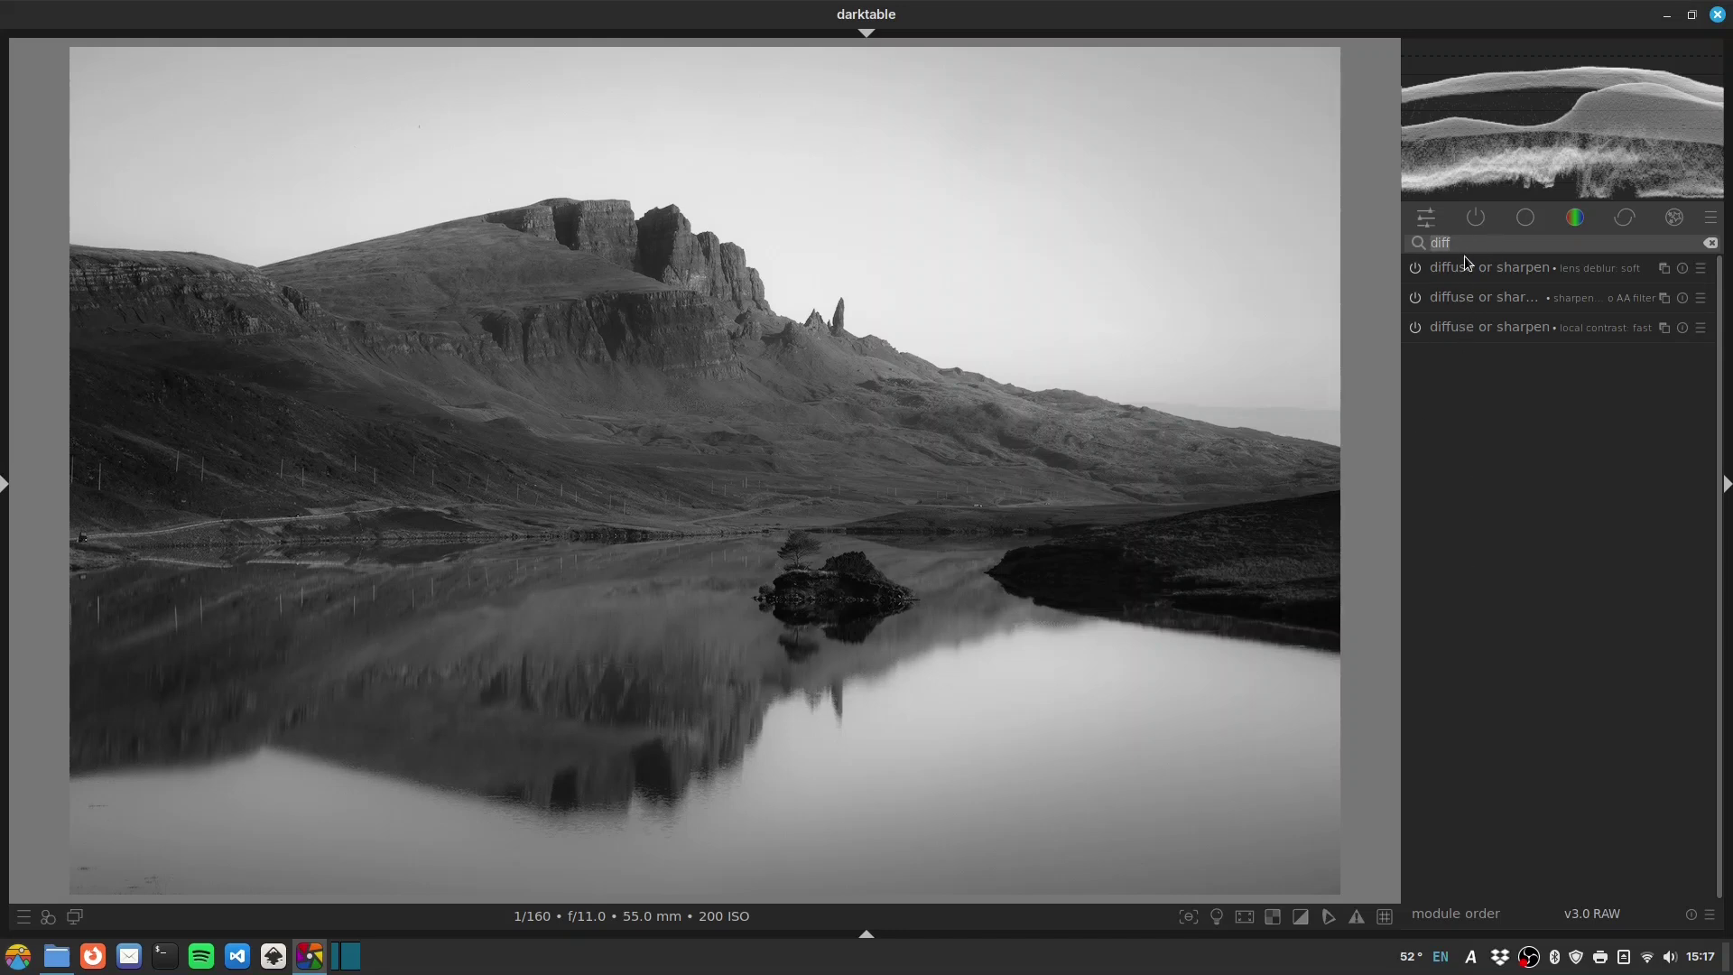
- Find the framing module and enable it to put a white border around the photo
{"action": "key", "text": "BackSpace"}
{"action": "key", "text": "BackSpace"}
{"action": "key", "text": "BackSpace"}
{"action": "key", "text": "BackSpace"}
{"action": "type", "text": "framing"}
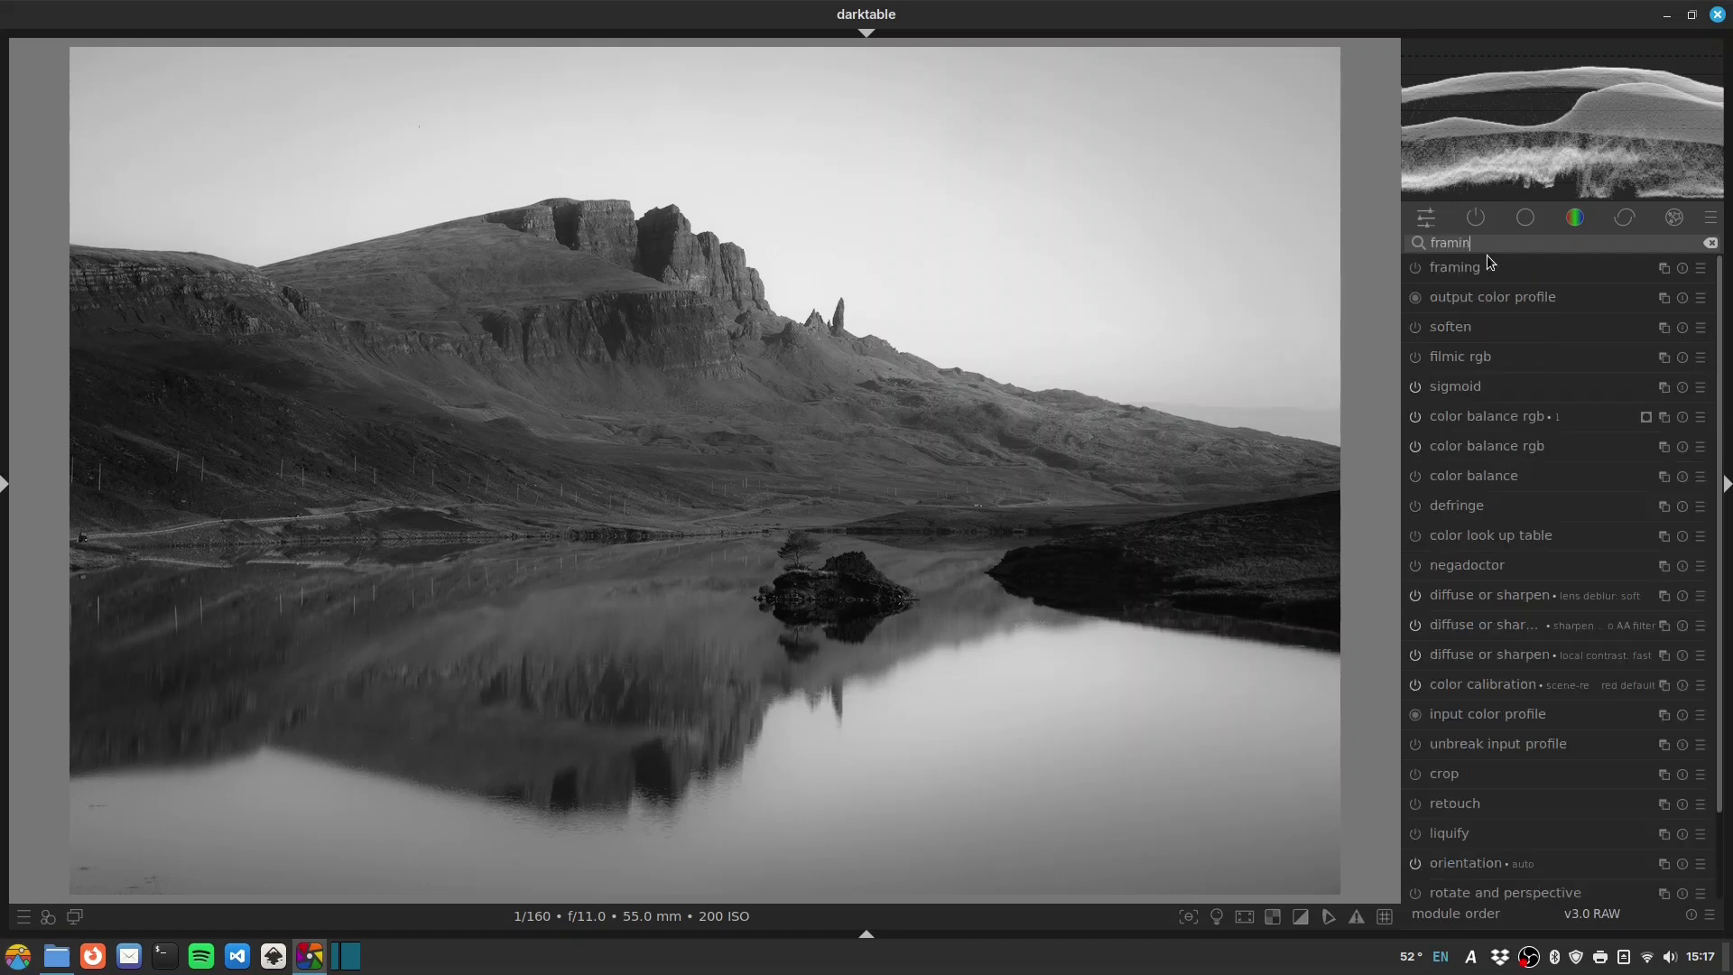
{"action": "left_click", "coordinate": [1414, 268]}
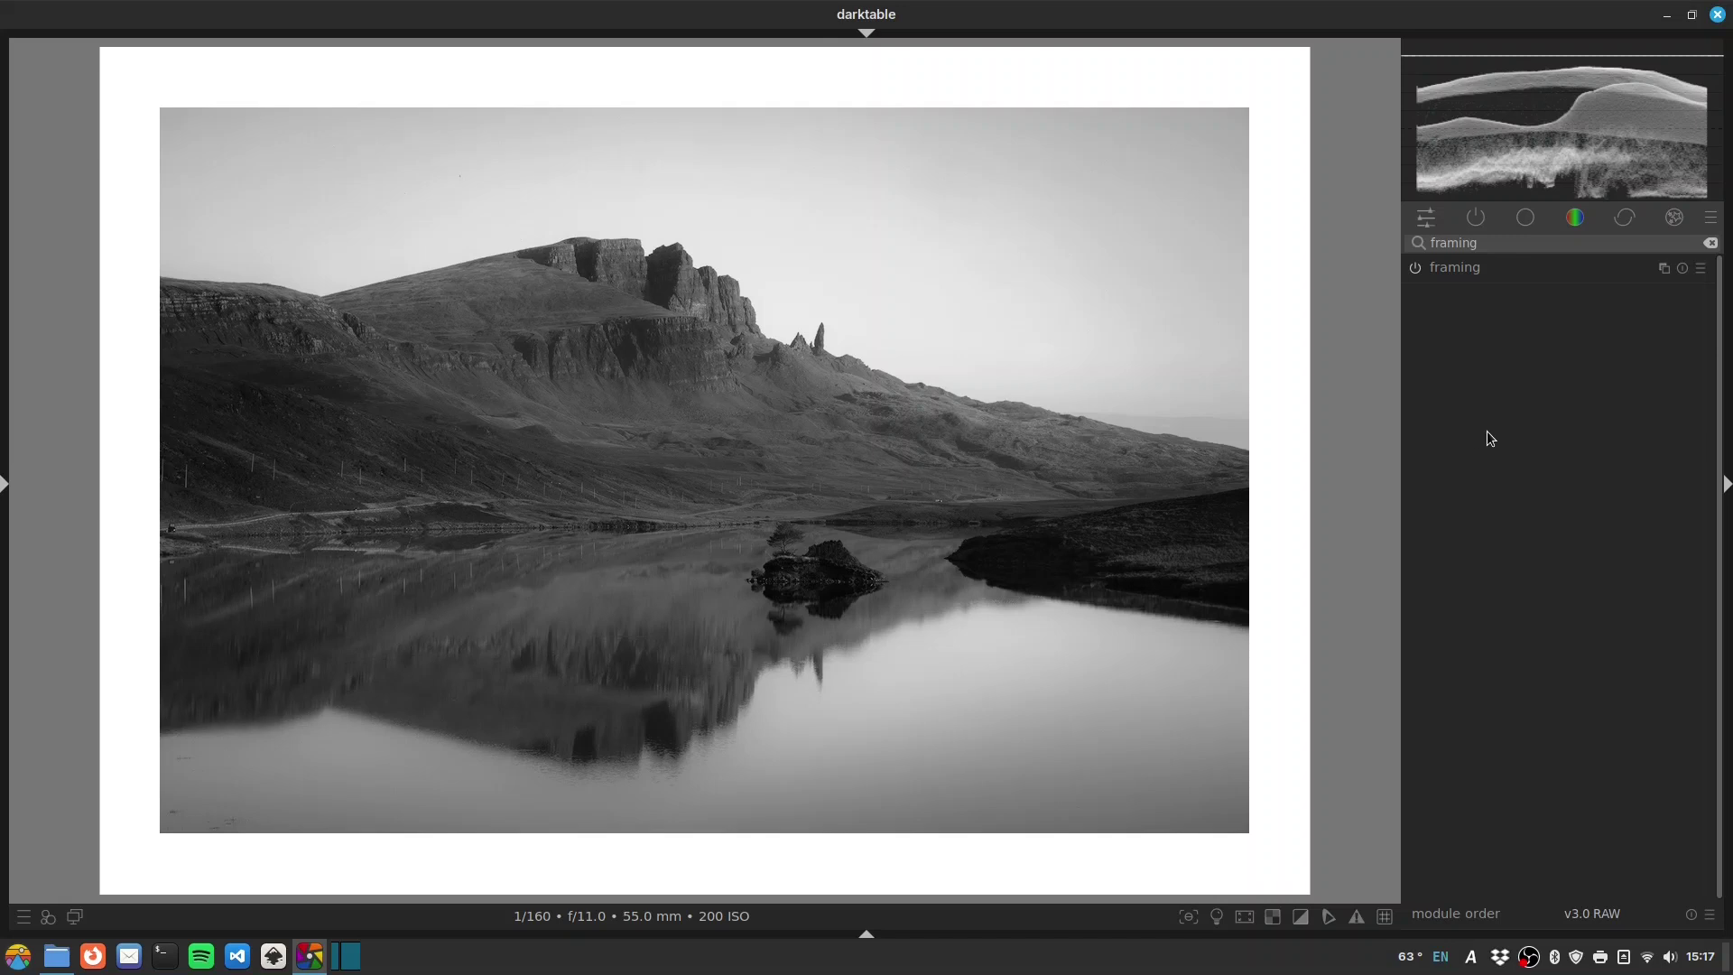
- Among the active modules, check the mask of the masked color balance rgb instance and switch that instance off
{"action": "left_click", "coordinate": [1474, 217]}
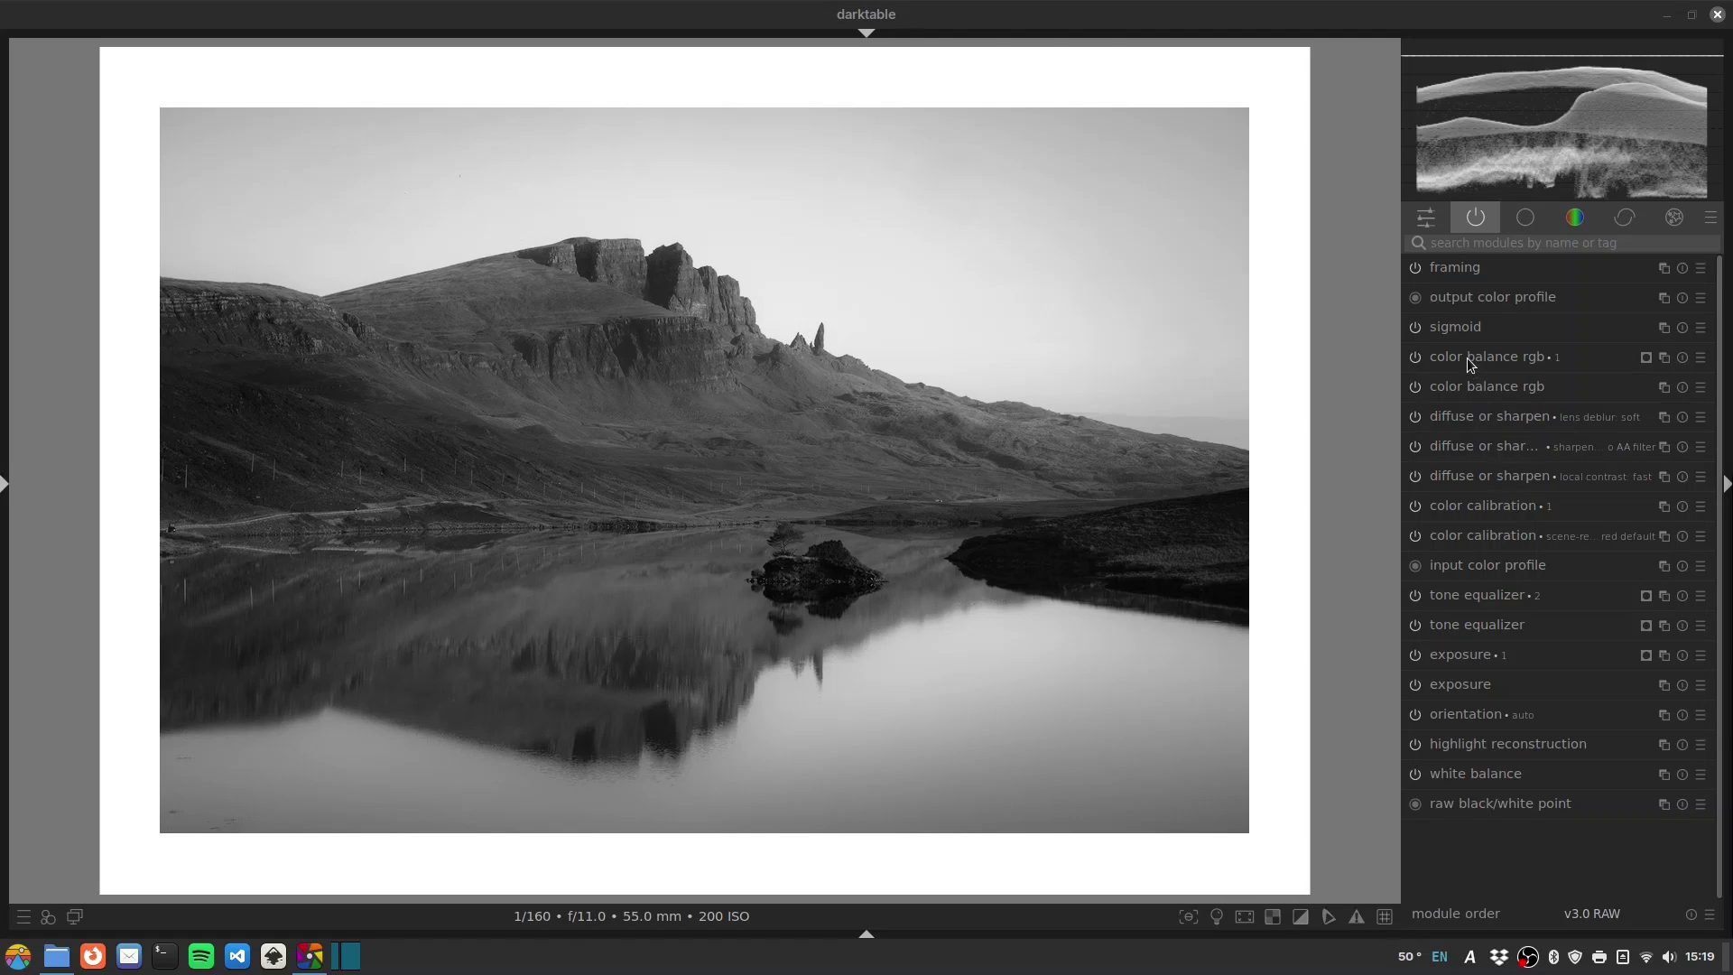
{"action": "left_click", "coordinate": [1647, 361]}
{"action": "left_click", "coordinate": [1645, 361]}
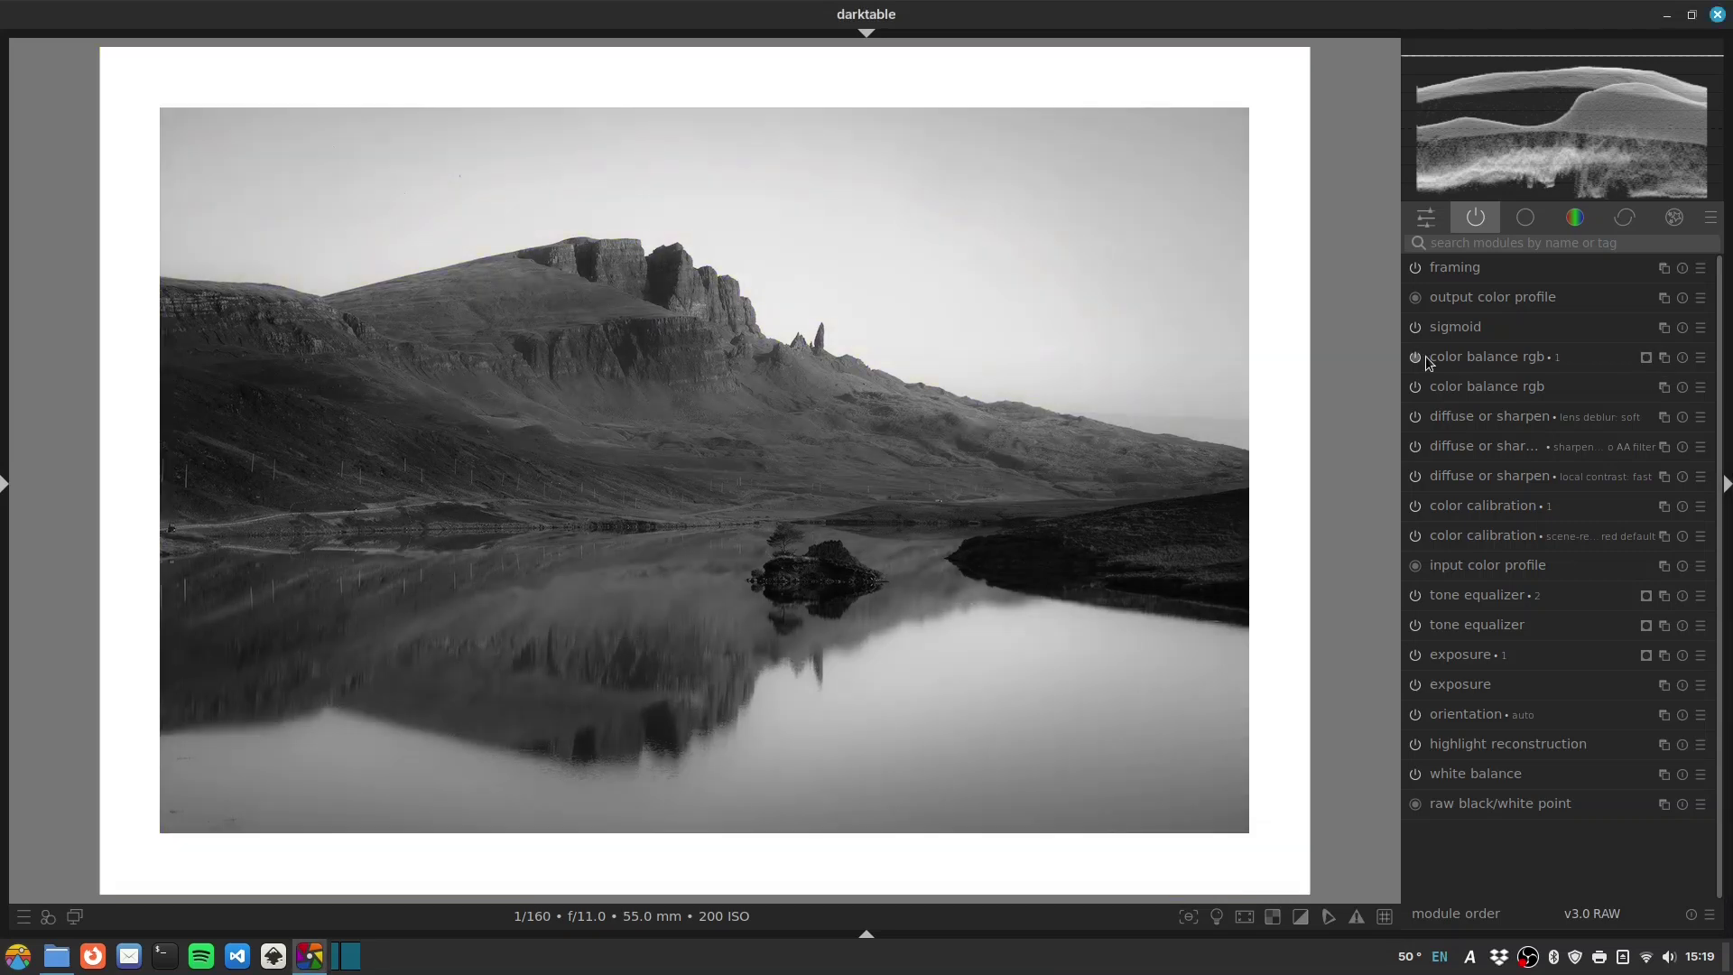
{"action": "left_click", "coordinate": [1415, 359]}
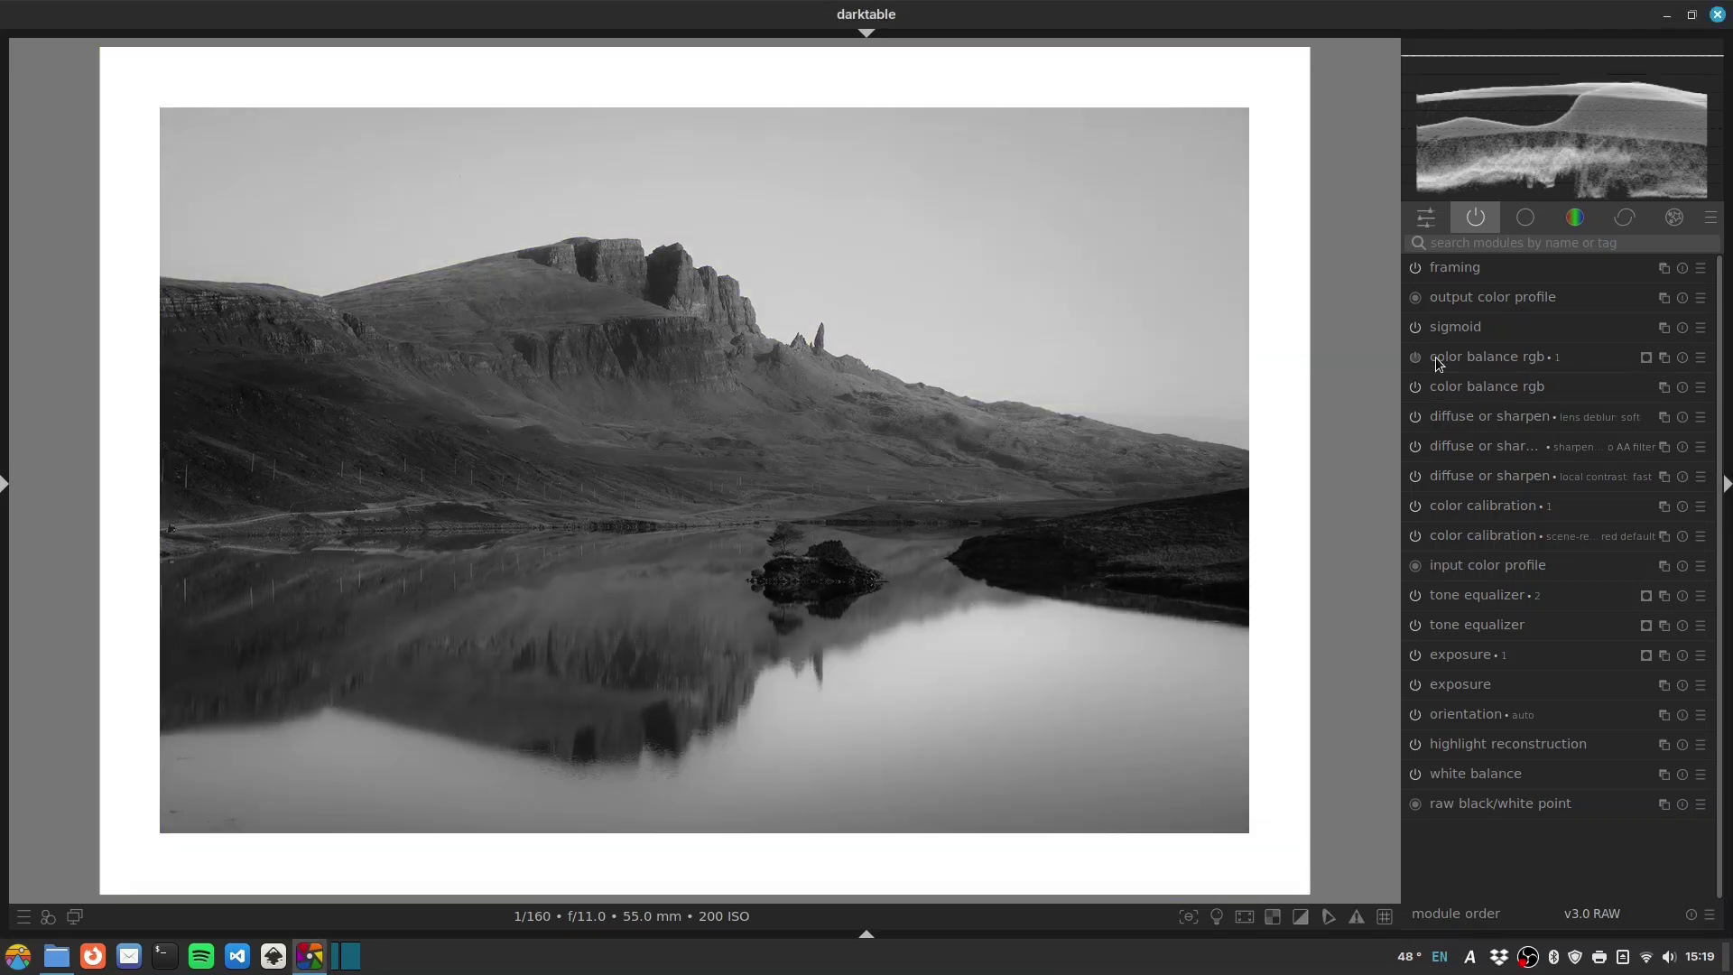
- In the unmasked color balance rgb instance, set the perceptual brilliance of the highlights to about +16.93%
{"action": "left_click", "coordinate": [1488, 358]}
{"action": "left_click", "coordinate": [1487, 361]}
{"action": "left_click", "coordinate": [1487, 385]}
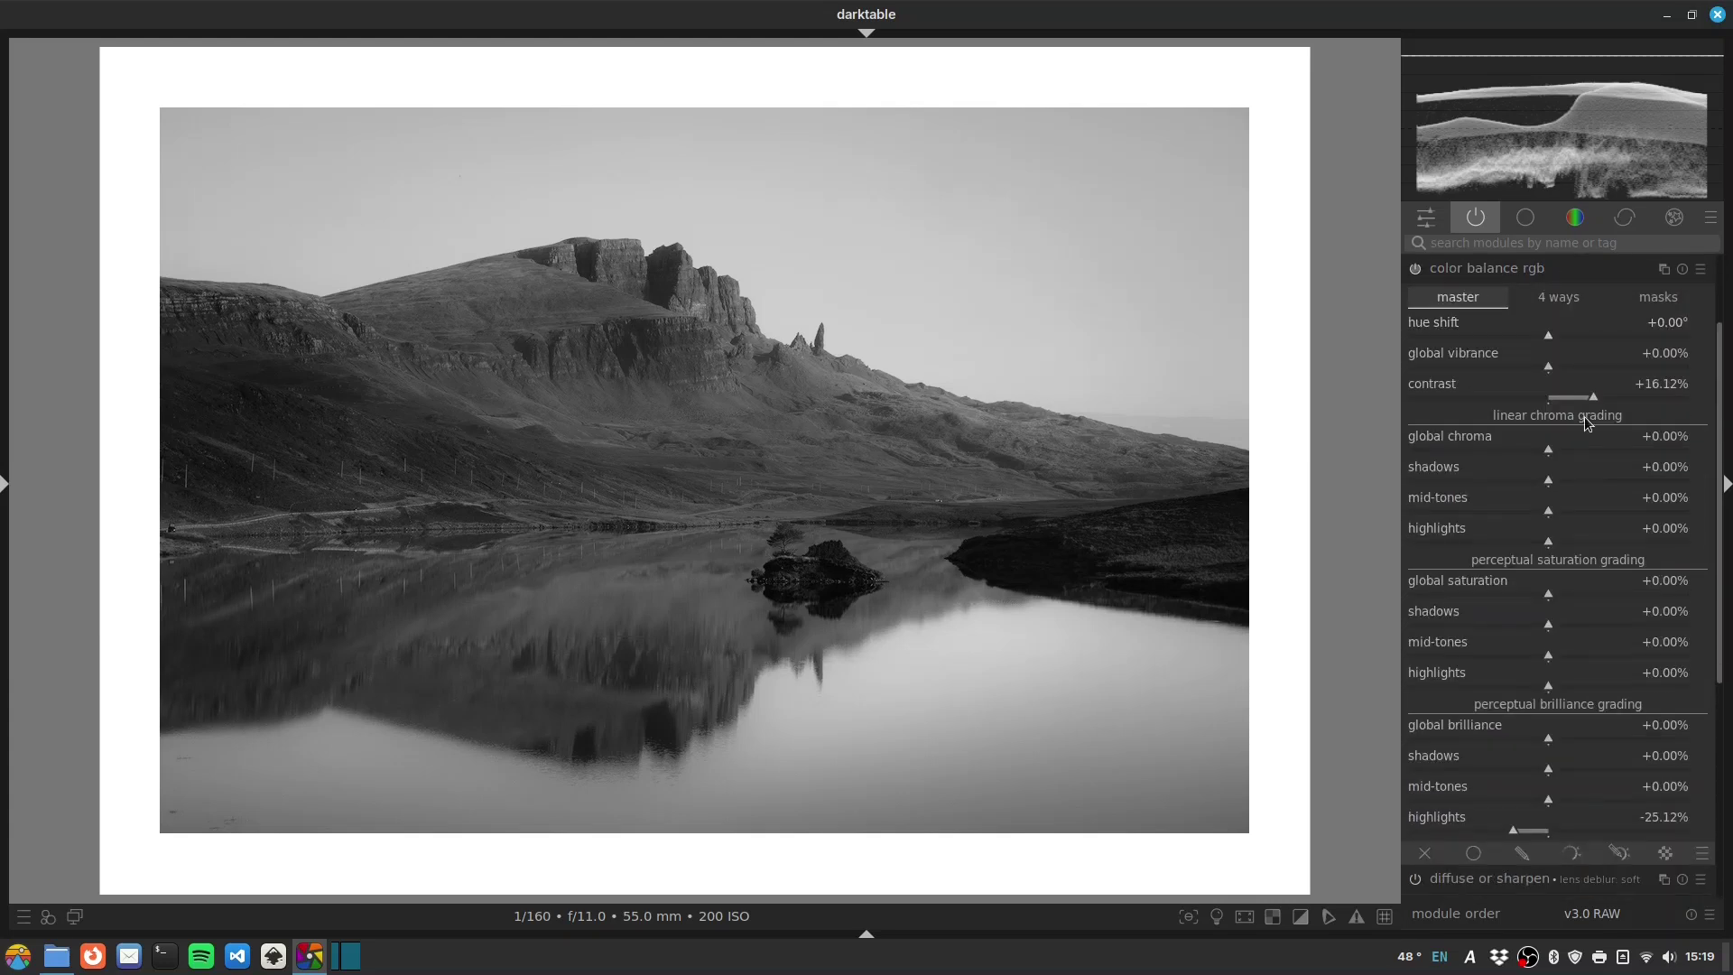
{"action": "mouse_move", "coordinate": [1537, 845]}
{"action": "left_mouse_down"}
{"action": "mouse_move", "coordinate": [1523, 835]}
{"action": "mouse_move", "coordinate": [1569, 834]}
{"action": "left_mouse_up"}
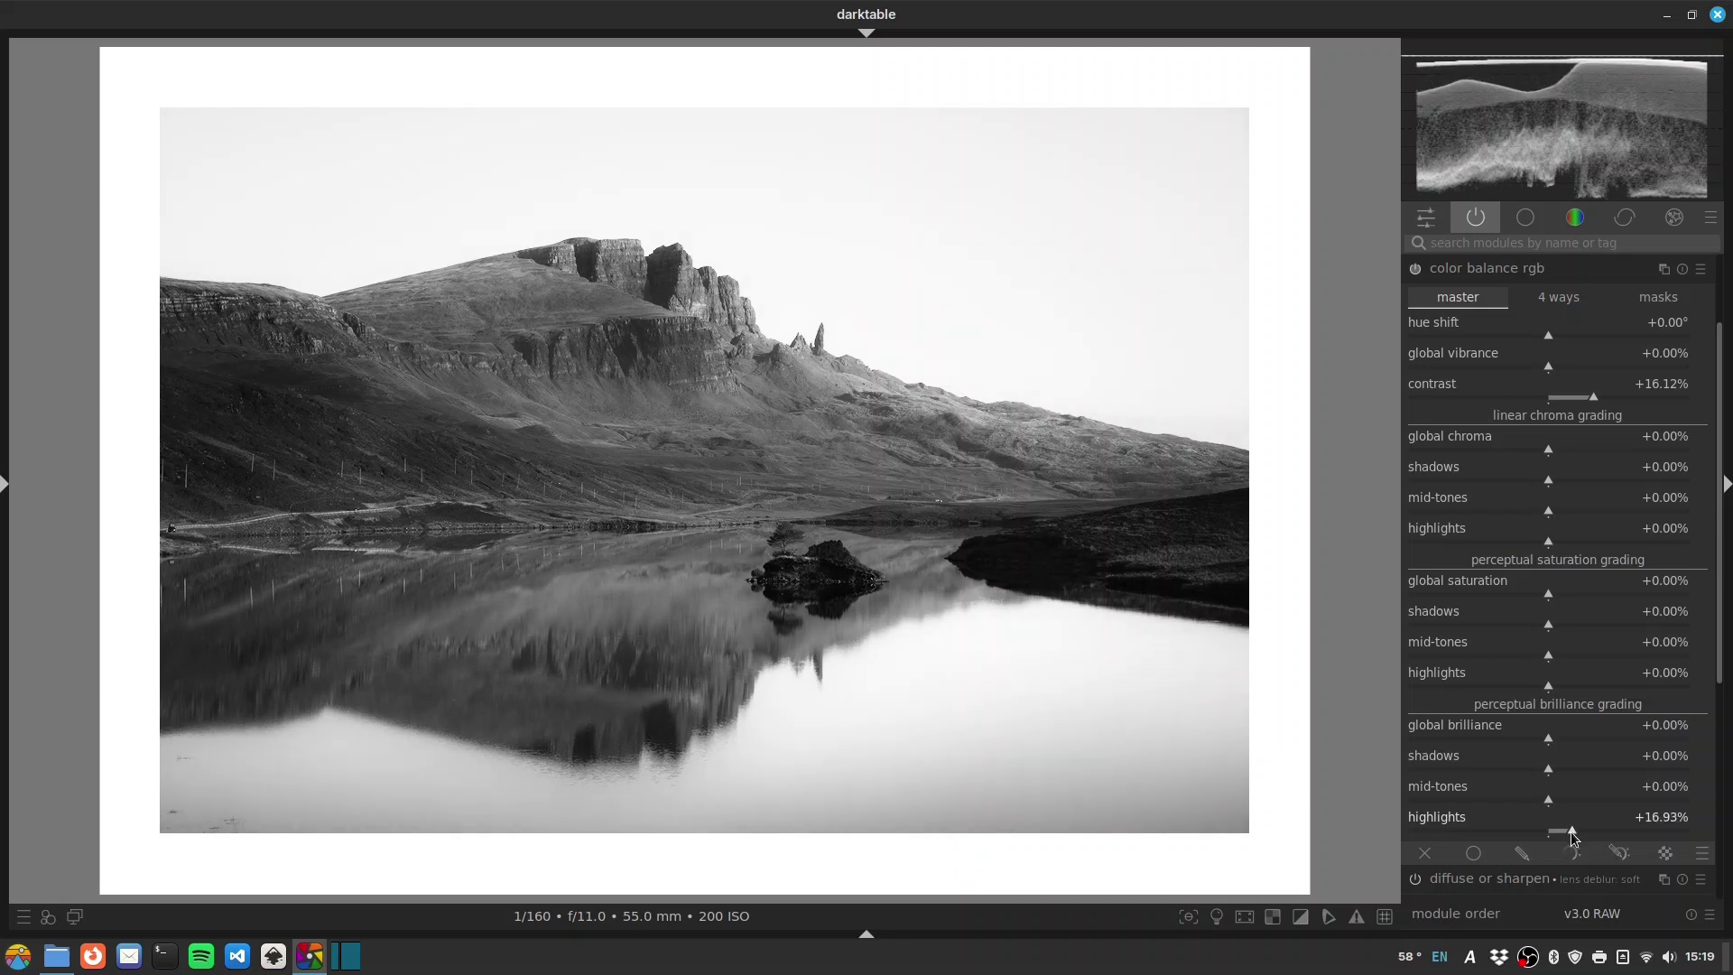